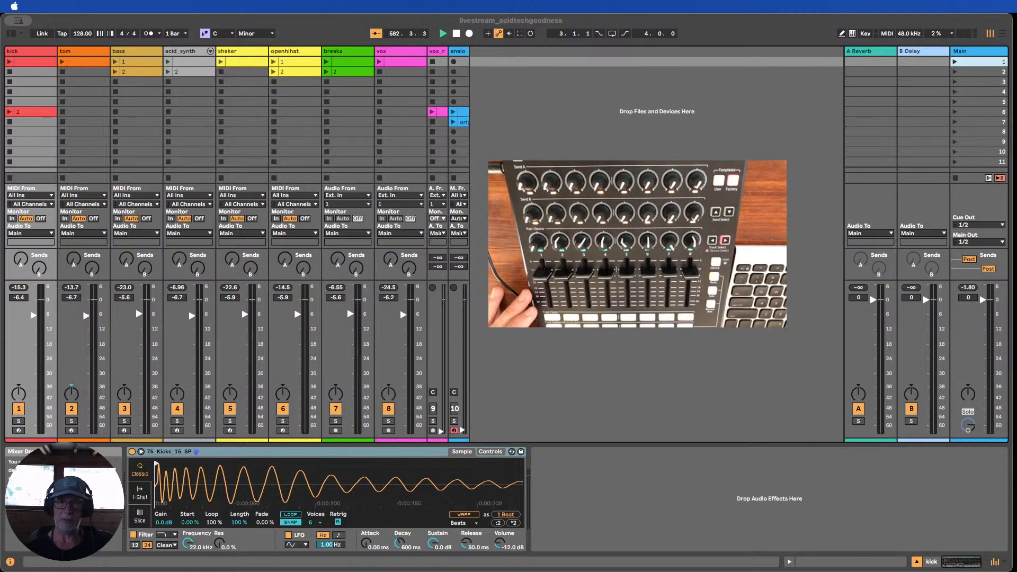
- Play the first scene of the set in two passes, stopping playback after each one
{"action": "left_click", "coordinate": [955, 61]}
{"action": "left_click", "coordinate": [955, 62]}
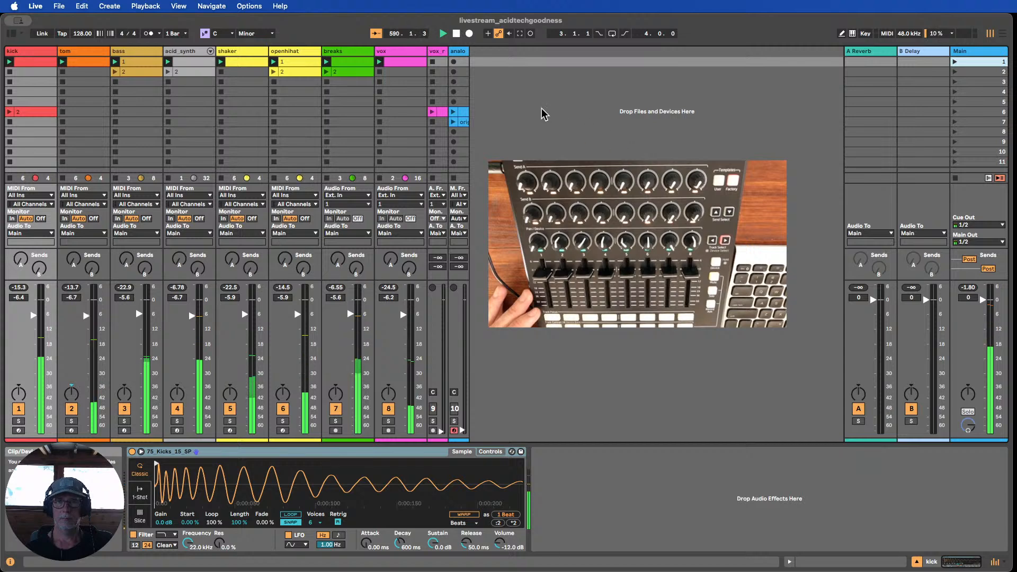
{"action": "left_click", "coordinate": [456, 35]}
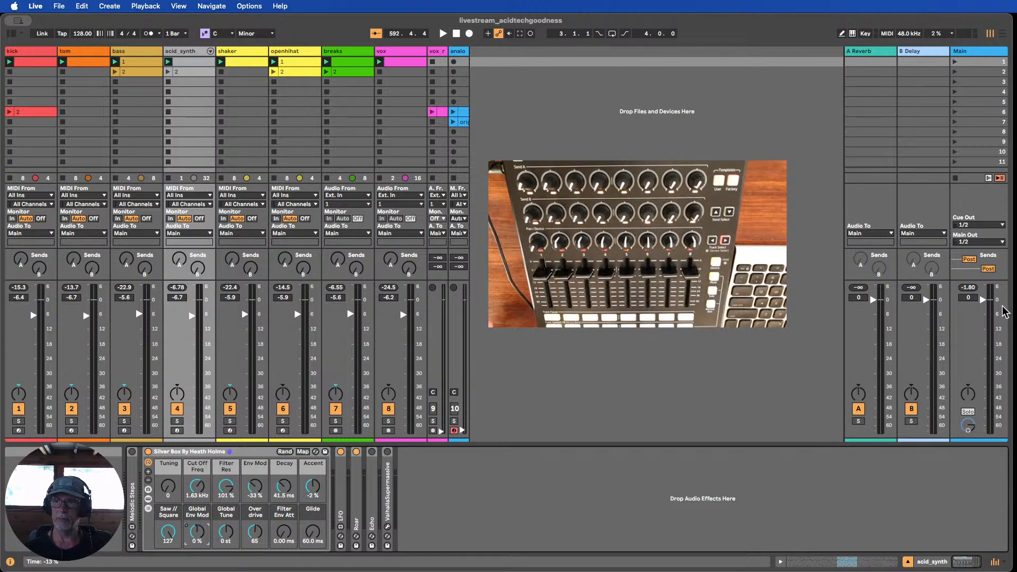
{"action": "left_click", "coordinate": [954, 63]}
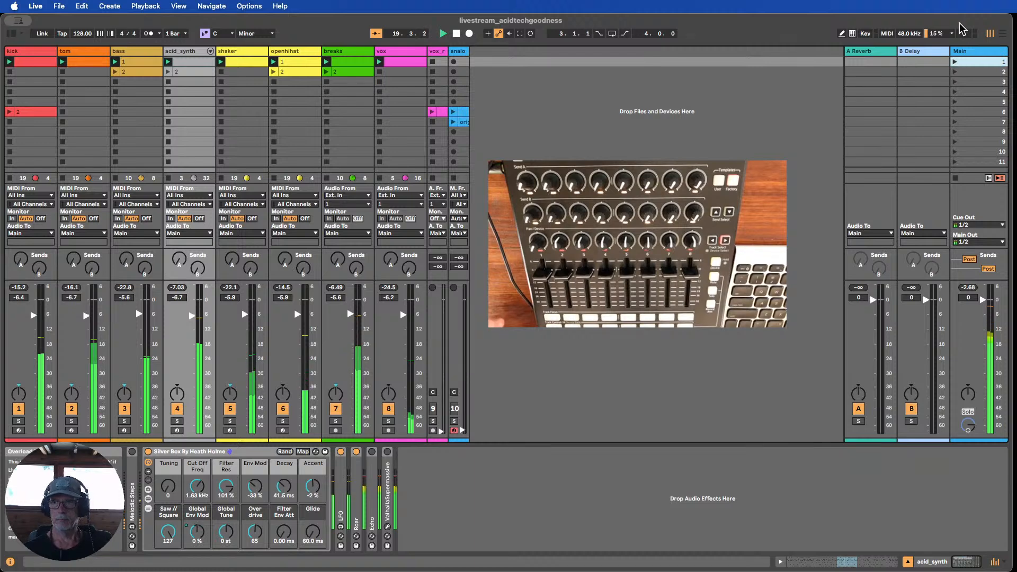
{"action": "left_click", "coordinate": [955, 179]}
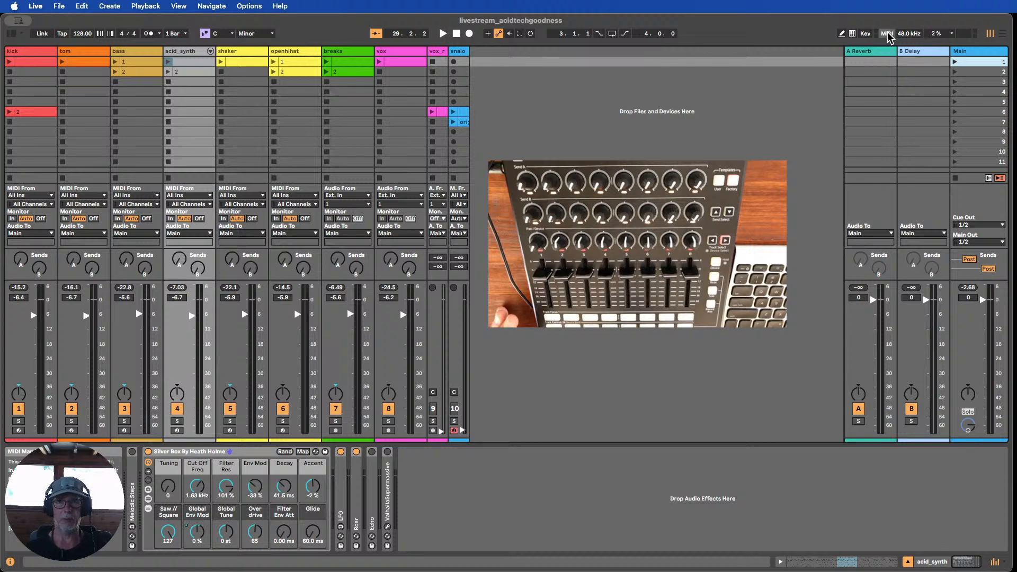
- Review the track volume assignments in the MIDI Mappings list, narrowing the browser, and leave MIDI mapping mode
{"action": "left_click", "coordinate": [887, 33]}
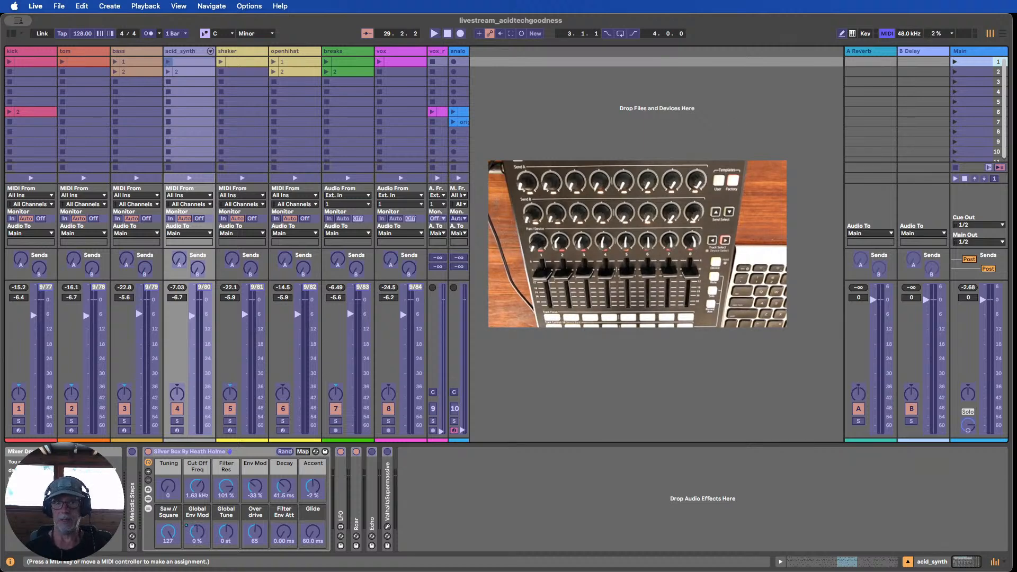
{"action": "left_click", "coordinate": [12, 34]}
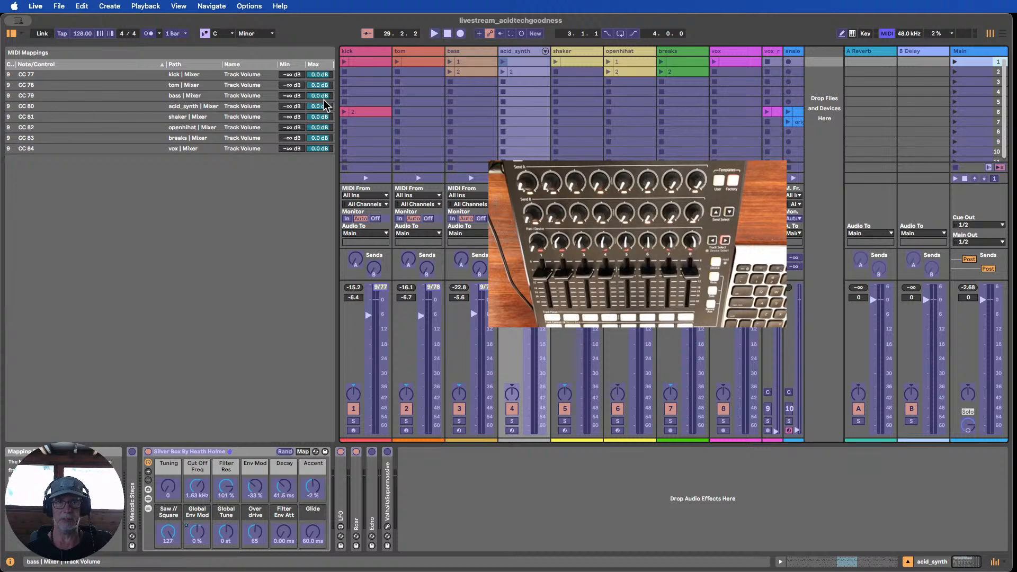
{"action": "left_click_drag", "start_coordinate": [337, 100], "coordinate": [241, 97]}
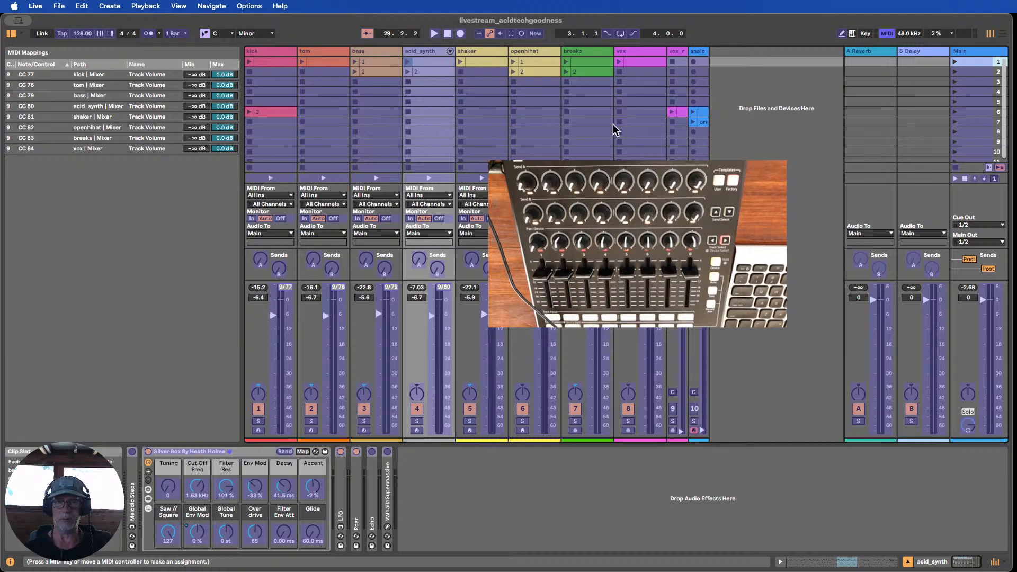
{"action": "left_click", "coordinate": [887, 33]}
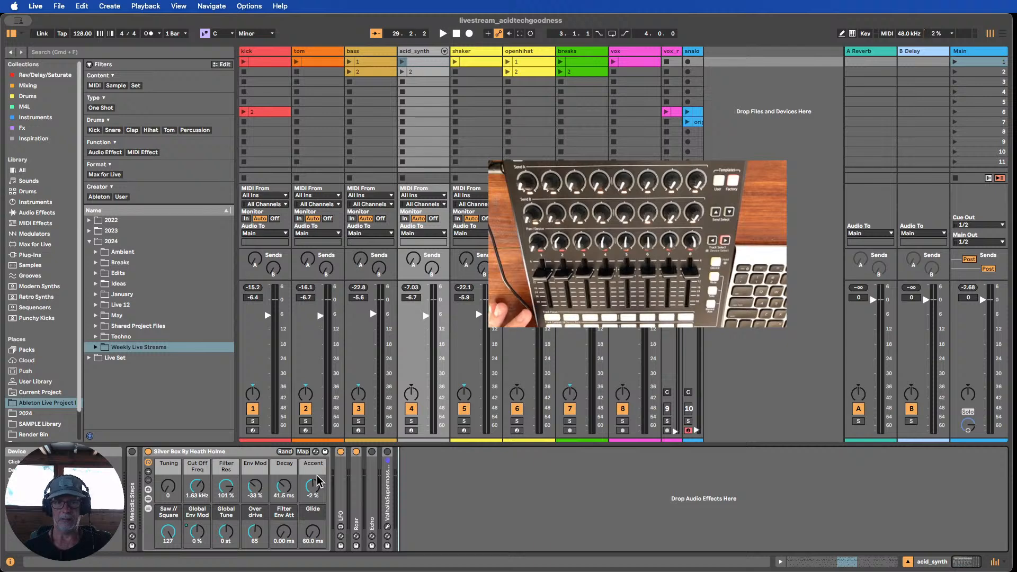
- Play the first scene with the Silver Box rack selected, and check the acid_synth clip's notes before returning to its devices
{"action": "left_click", "coordinate": [202, 454]}
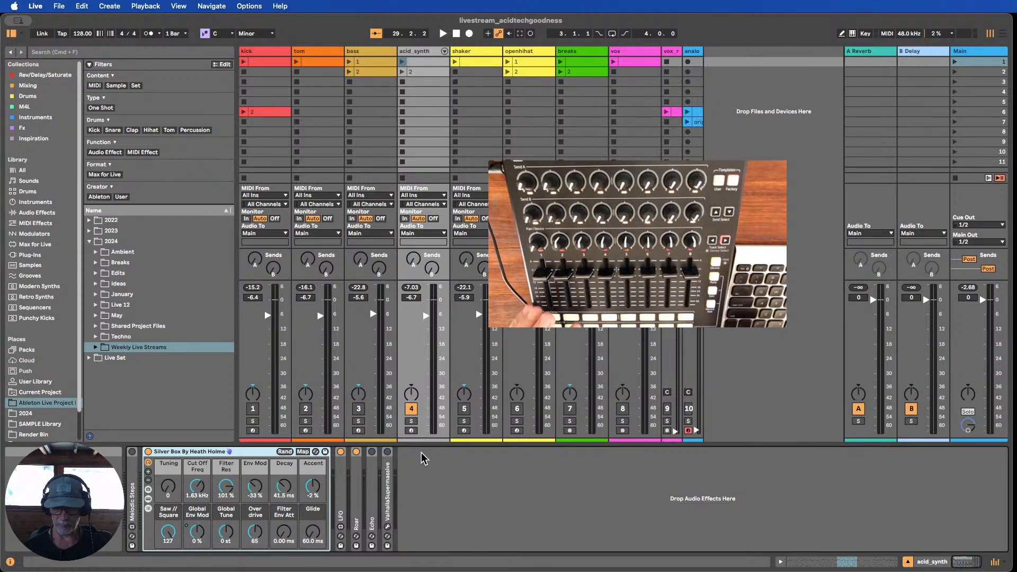
{"action": "left_click", "coordinate": [956, 62]}
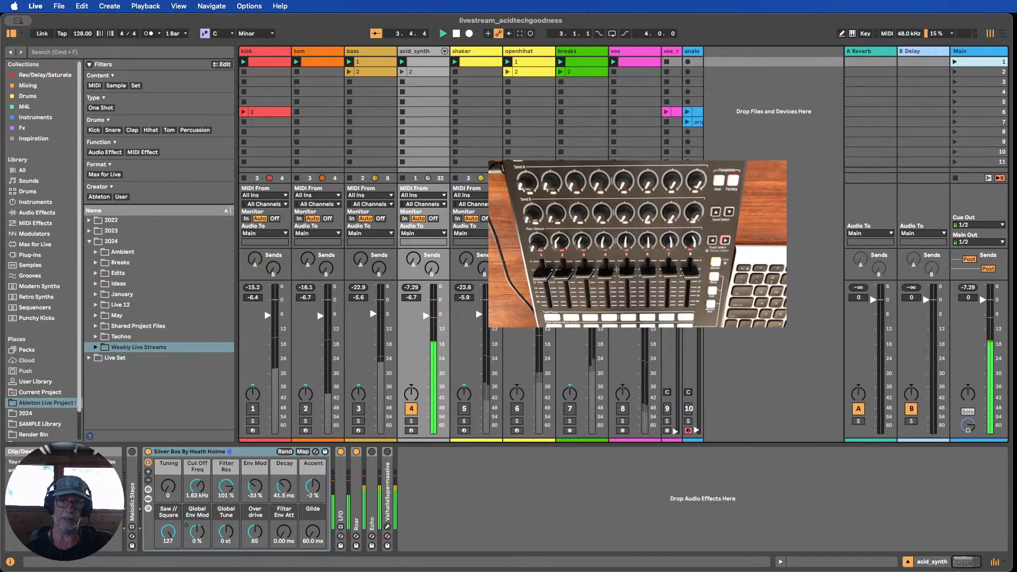
{"action": "double_click", "coordinate": [420, 64]}
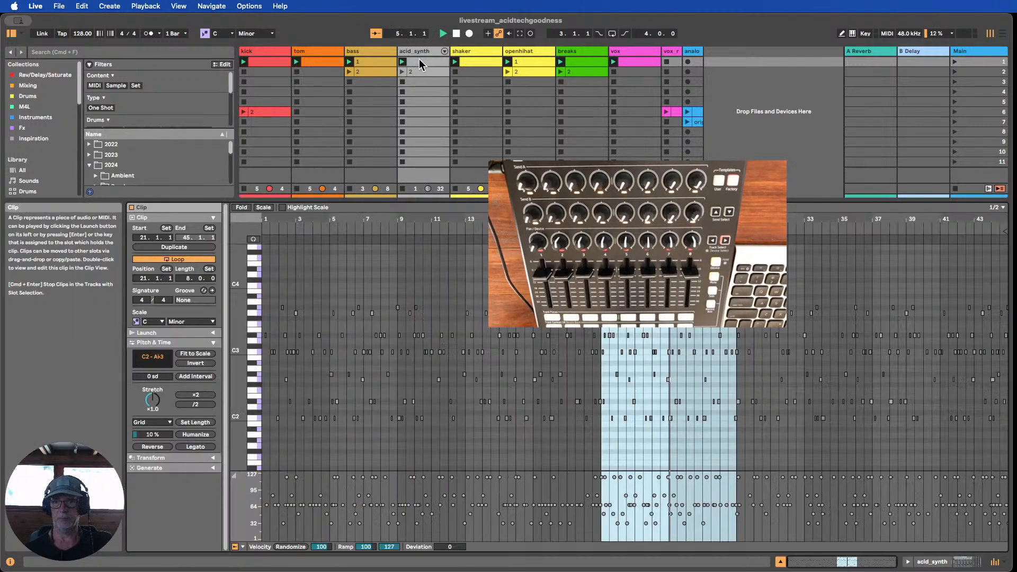
{"action": "left_click", "coordinate": [782, 564]}
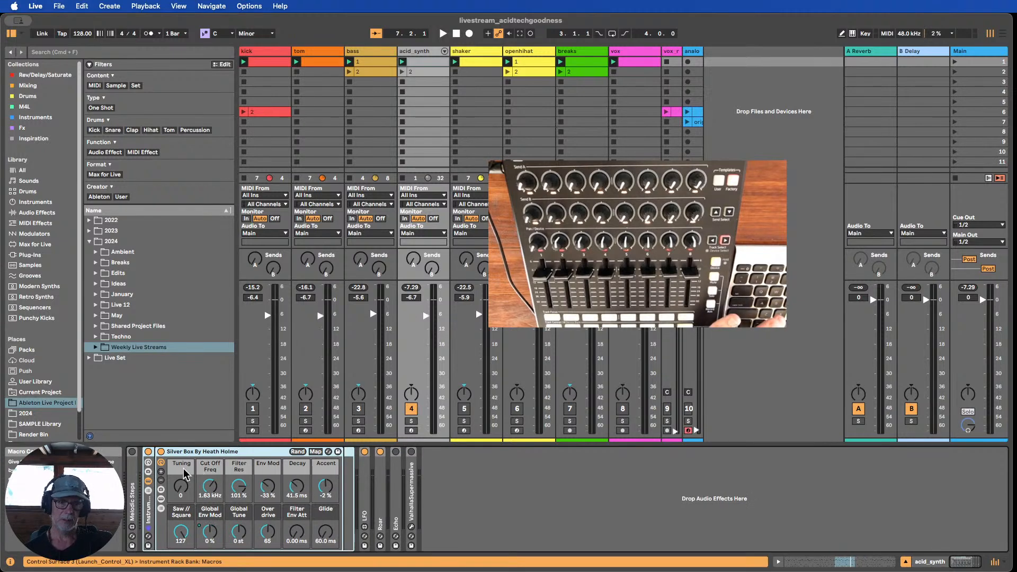
- Show the macro controls and the macro variations of the Instrument Rack enclosing the Silver Box
{"action": "left_click", "coordinate": [148, 465]}
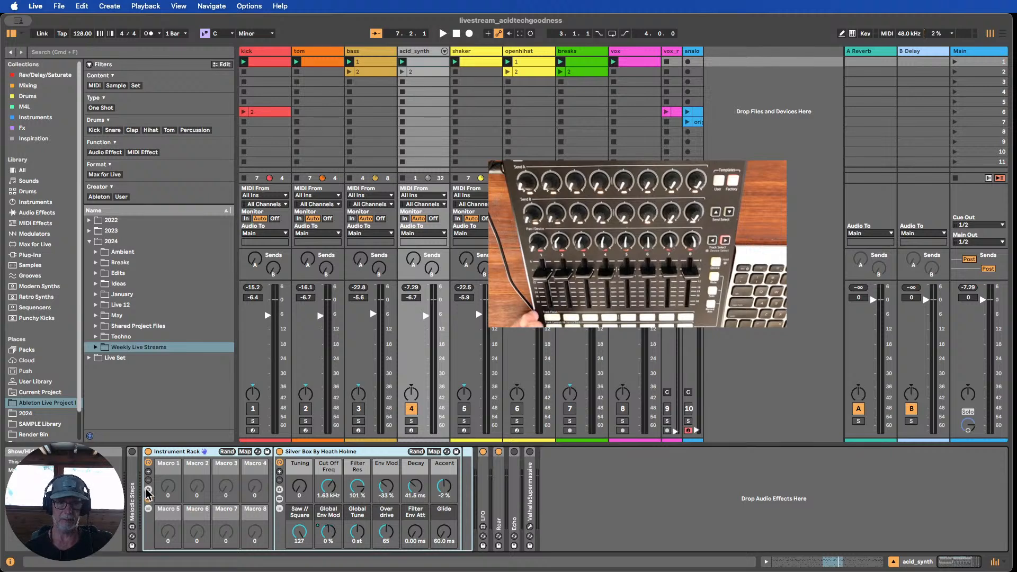
{"action": "left_click", "coordinate": [148, 490]}
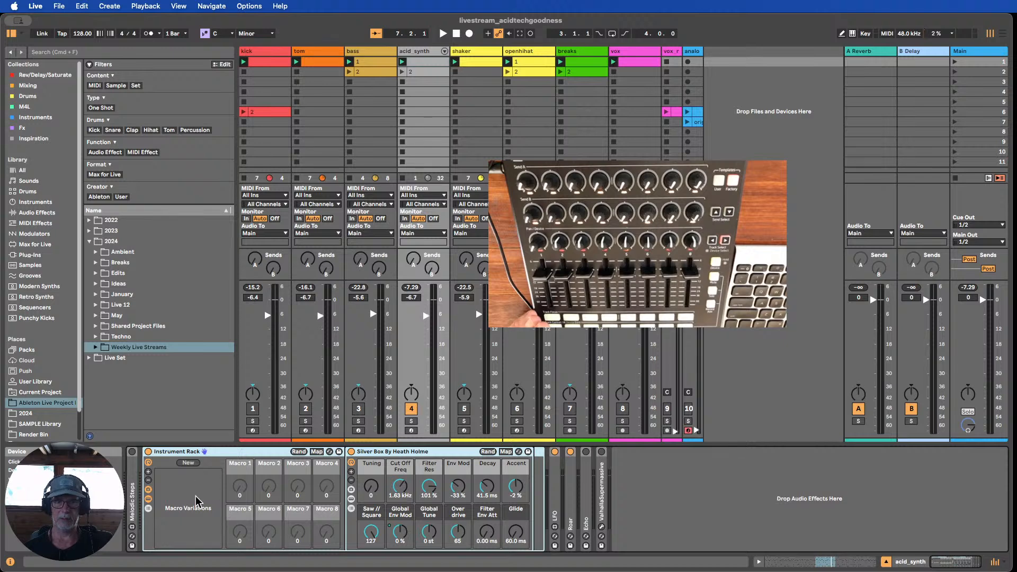
{"action": "left_click", "coordinate": [191, 464]}
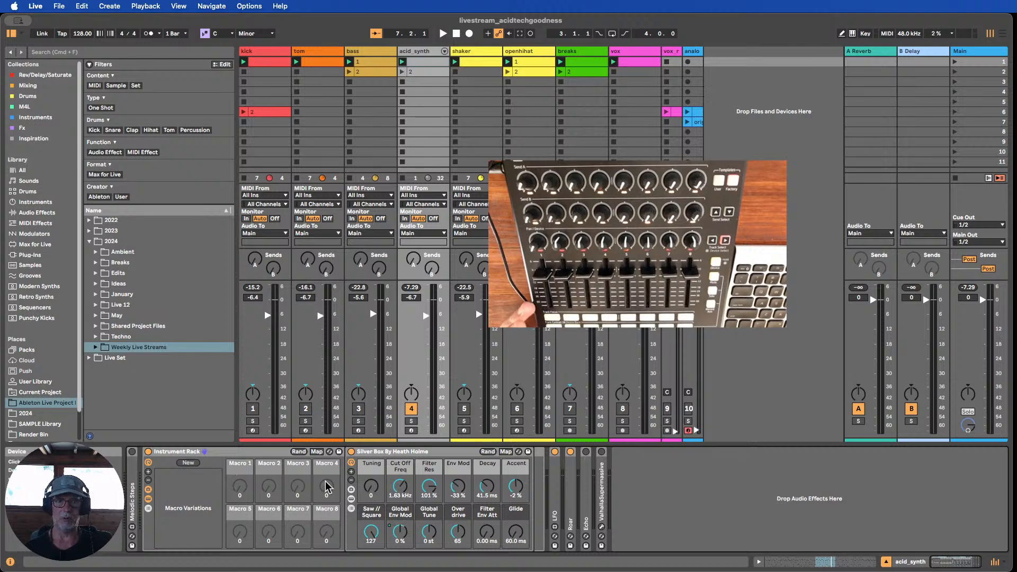
- Map the Silver Box's Tuning, Cut Off Freq, Filter Res and Env Mod to Macros 1 to 4 of the enclosing Instrument Rack
{"action": "right_click", "coordinate": [374, 491]}
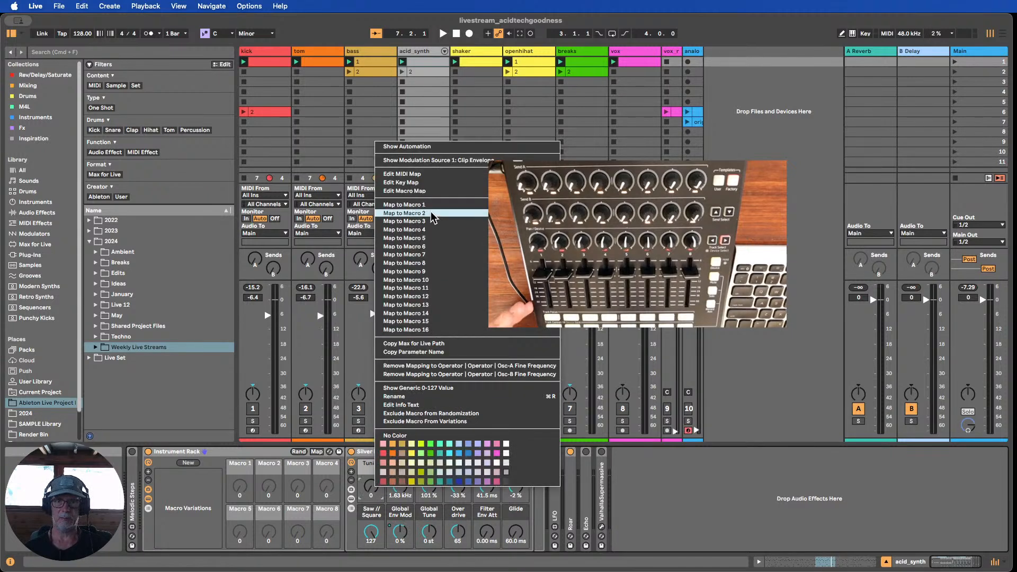
{"action": "left_click", "coordinate": [429, 205]}
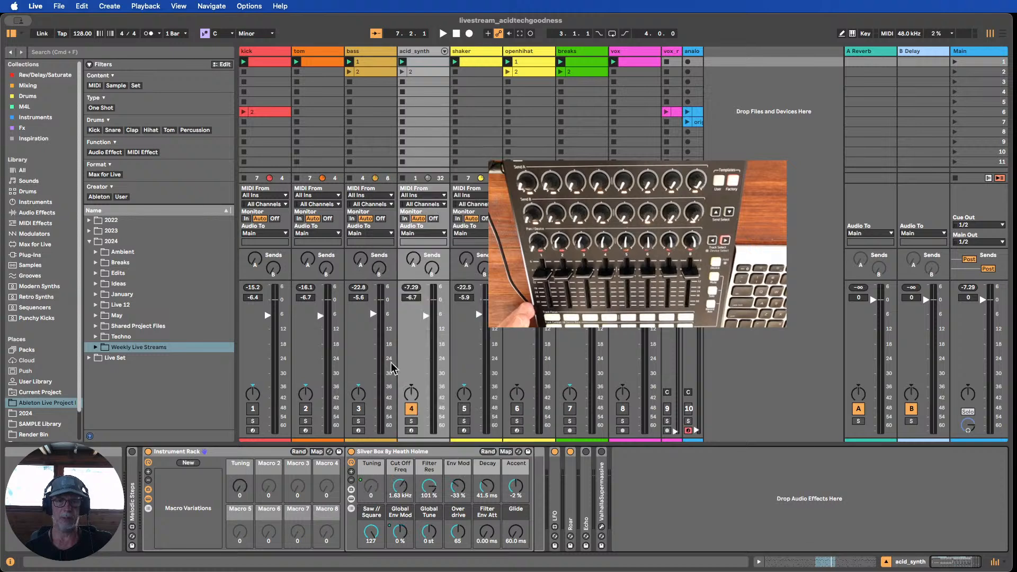
{"action": "right_click", "coordinate": [396, 487]}
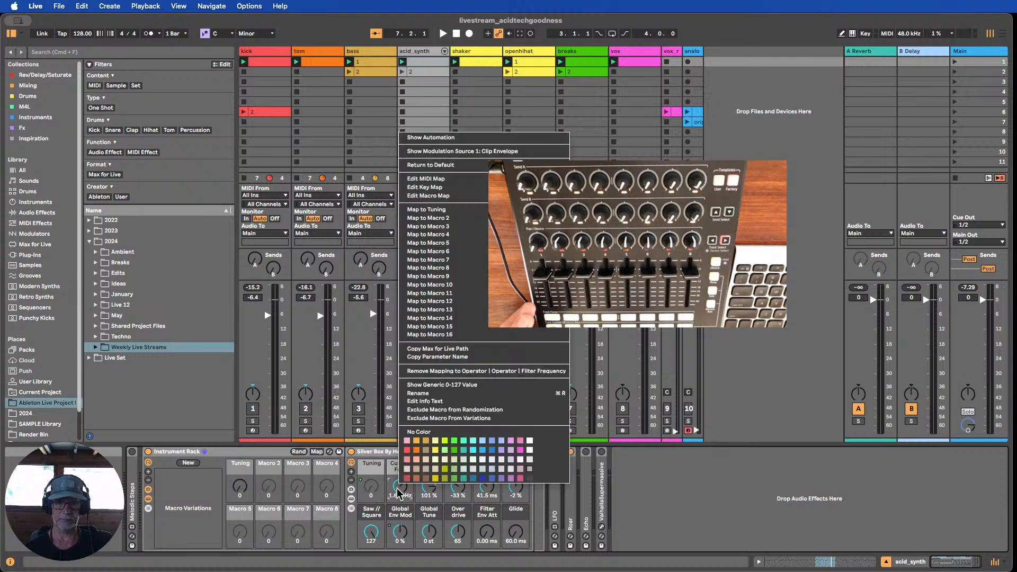
{"action": "left_click", "coordinate": [462, 222]}
{"action": "right_click", "coordinate": [430, 486]}
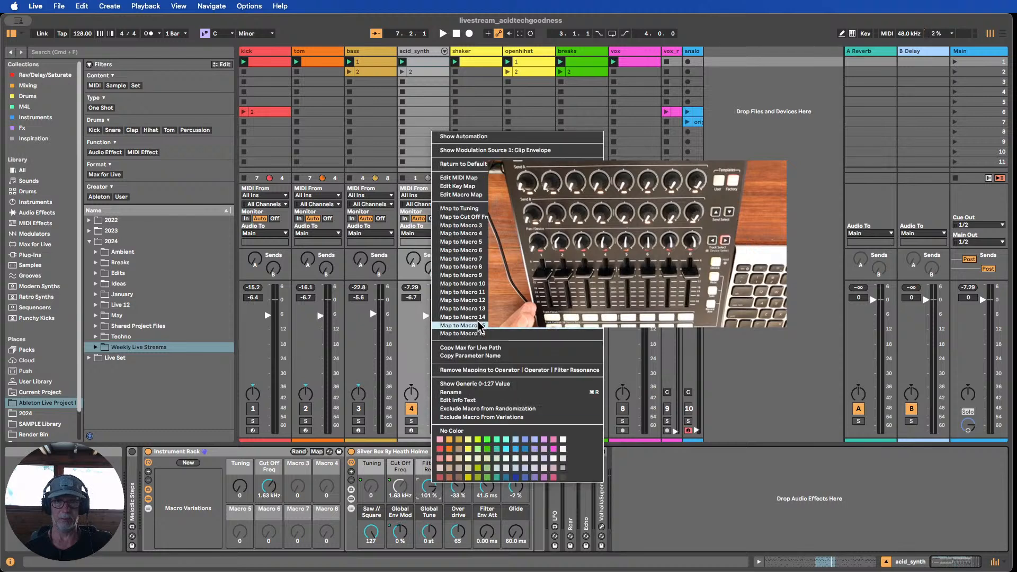
{"action": "left_click", "coordinate": [461, 226]}
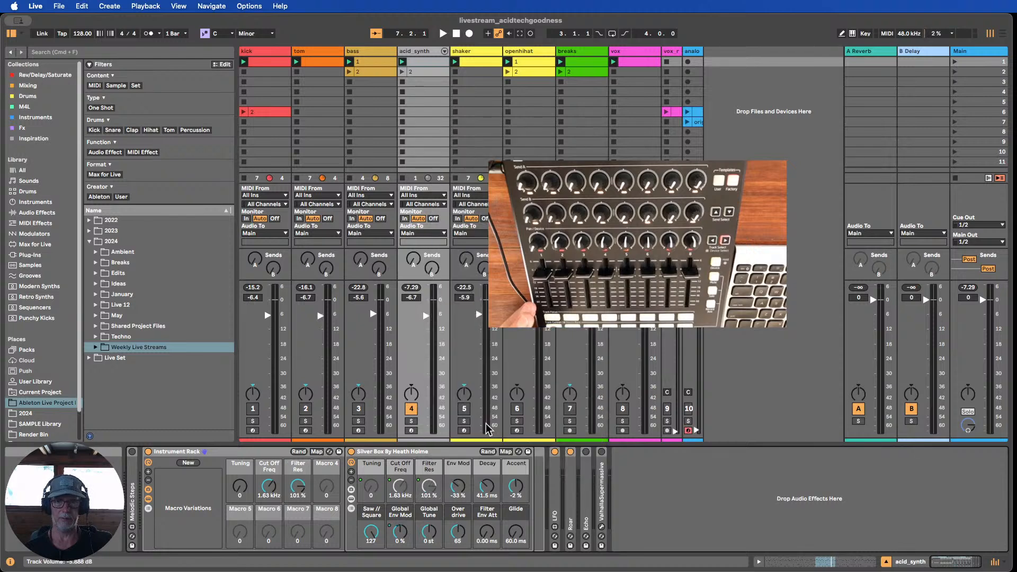
{"action": "right_click", "coordinate": [459, 490]}
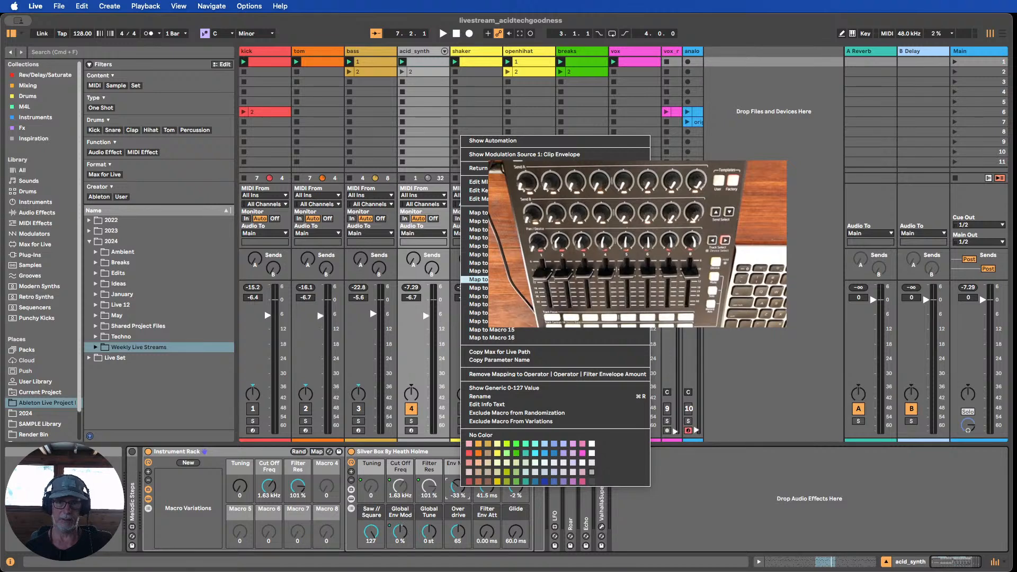
{"action": "left_click", "coordinate": [477, 237]}
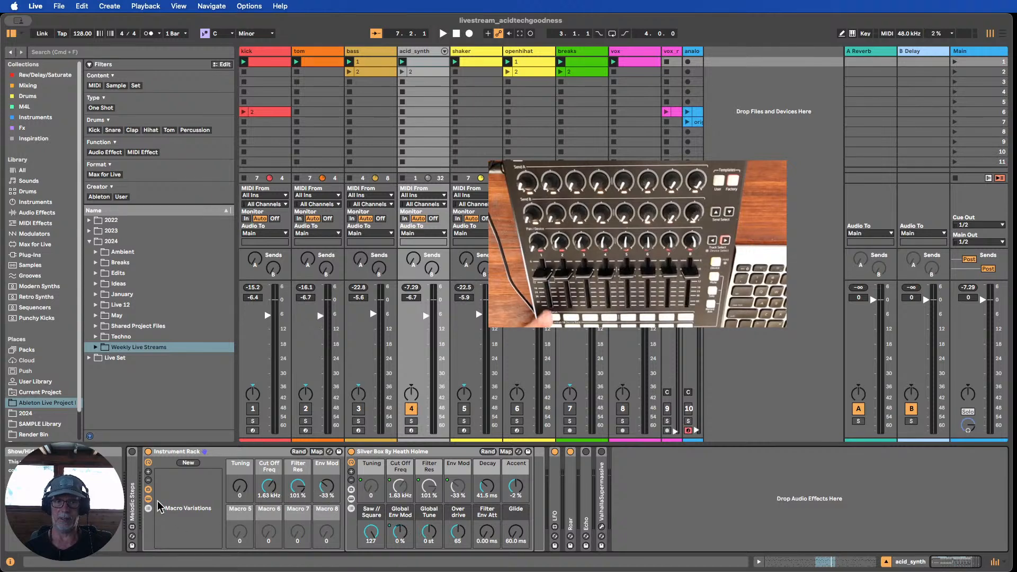
- Expand the outer Instrument Rack to twelve macros and reduce it back to eight
{"action": "left_click", "coordinate": [148, 473]}
{"action": "left_click", "coordinate": [149, 473]}
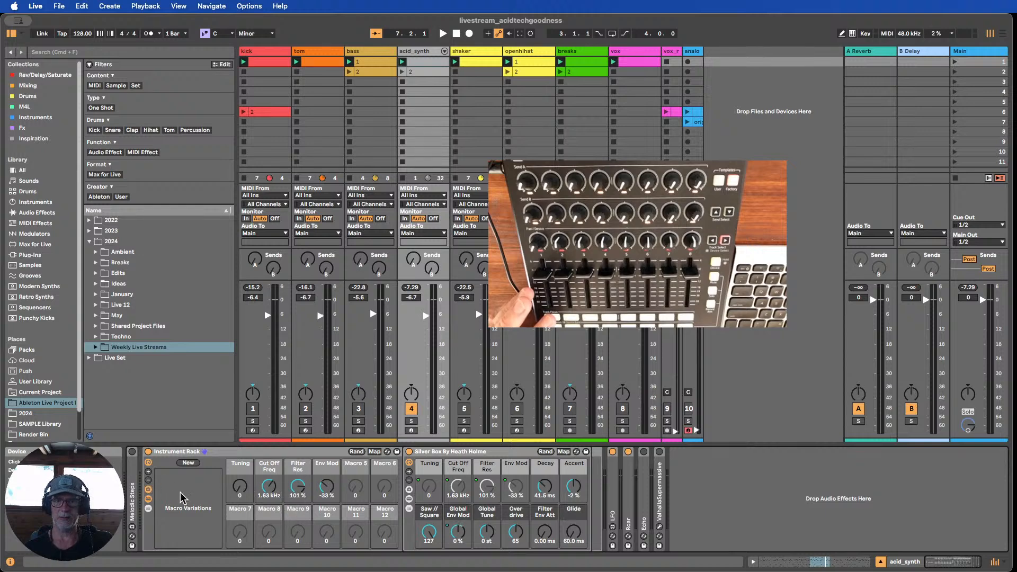
{"action": "left_click", "coordinate": [148, 480]}
{"action": "left_click", "coordinate": [148, 480]}
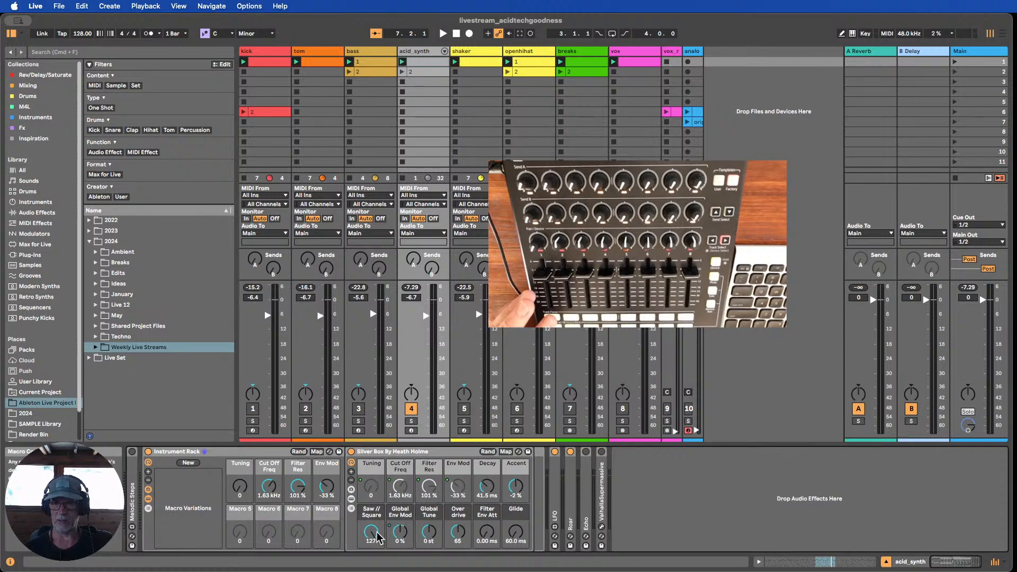
- Map the Silver Box's Decay to Macro 5 and its Accent to Macro 6 of the outer rack
{"action": "right_click", "coordinate": [485, 488]}
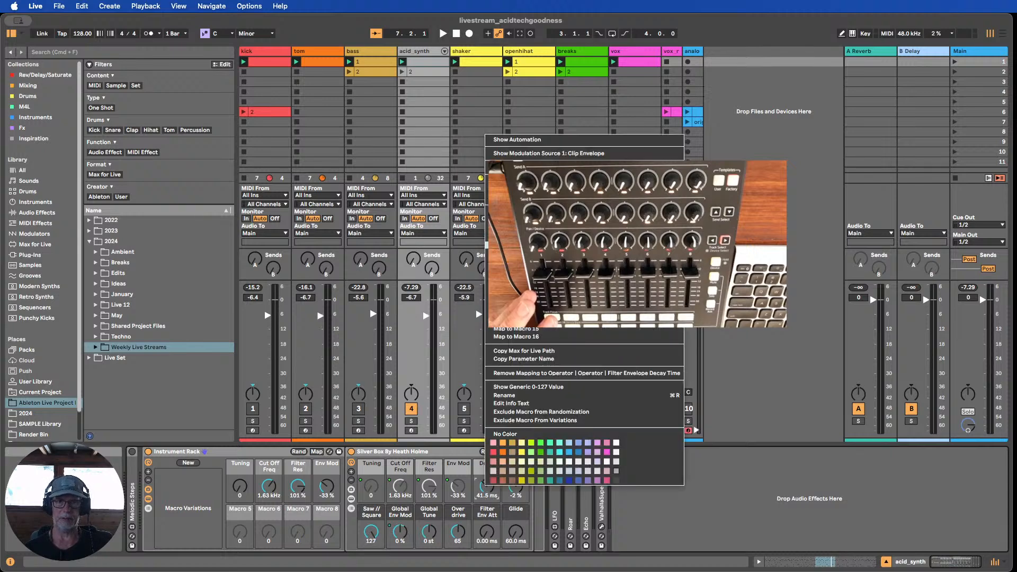
{"action": "left_click", "coordinate": [515, 245]}
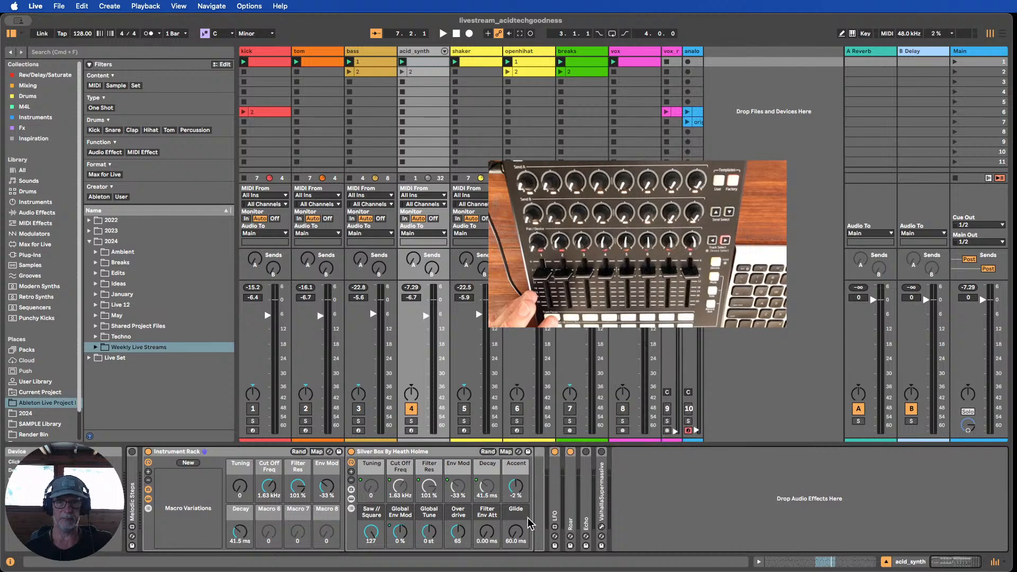
{"action": "right_click", "coordinate": [513, 485]}
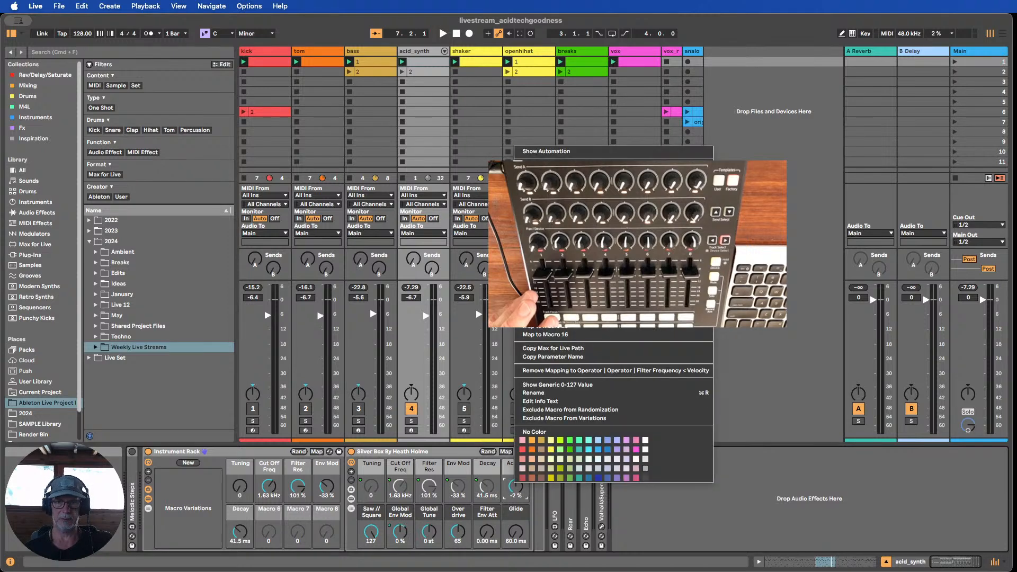
{"action": "left_click", "coordinate": [545, 251]}
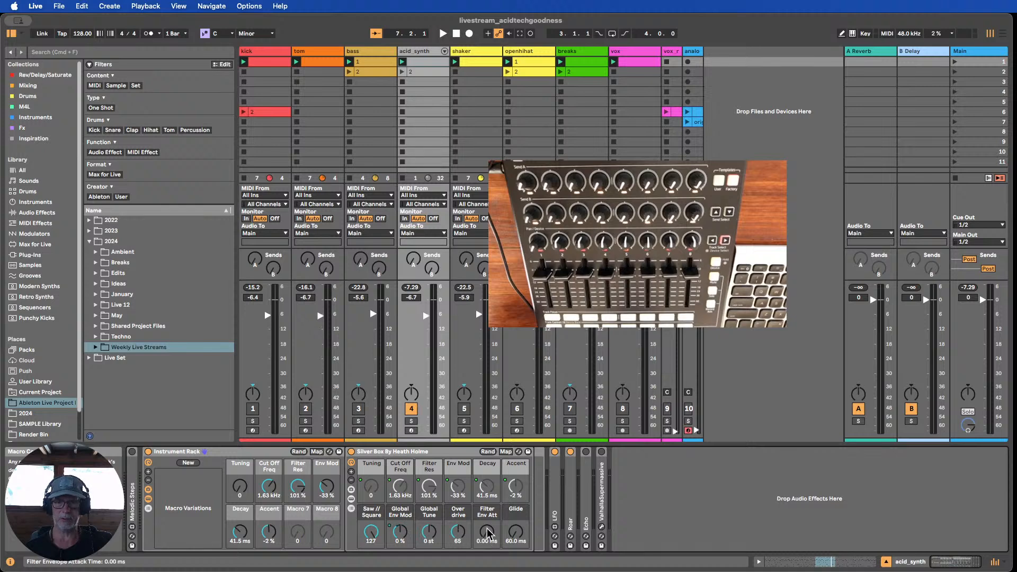
{"action": "right_click", "coordinate": [458, 534]}
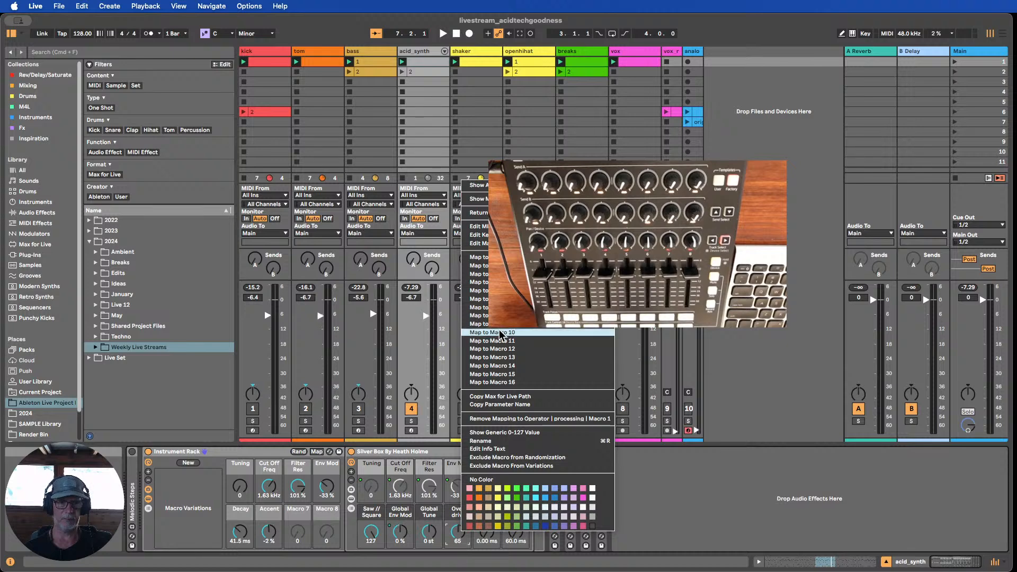
{"action": "left_click", "coordinate": [493, 308]}
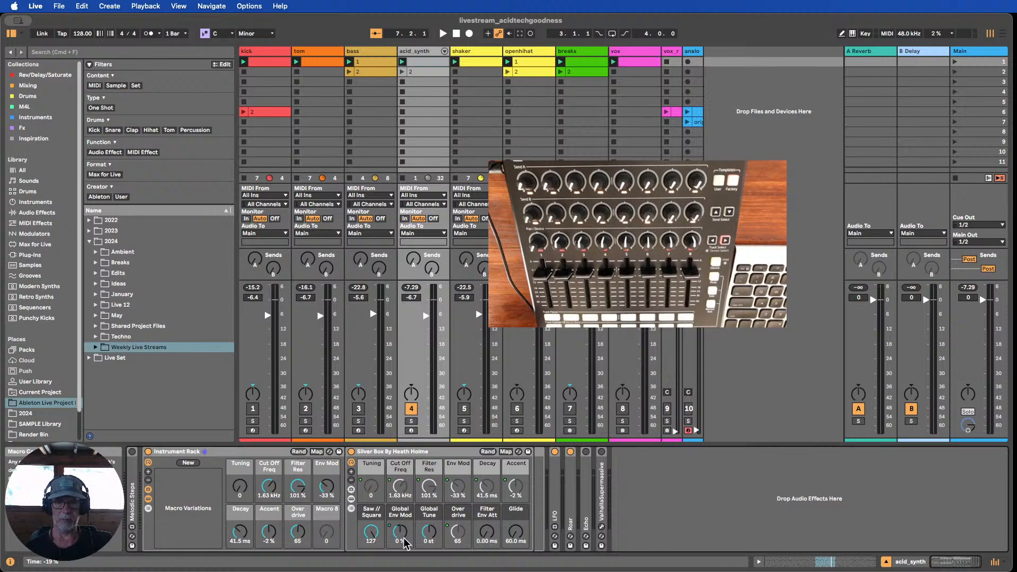
{"action": "key", "text": "super+z"}
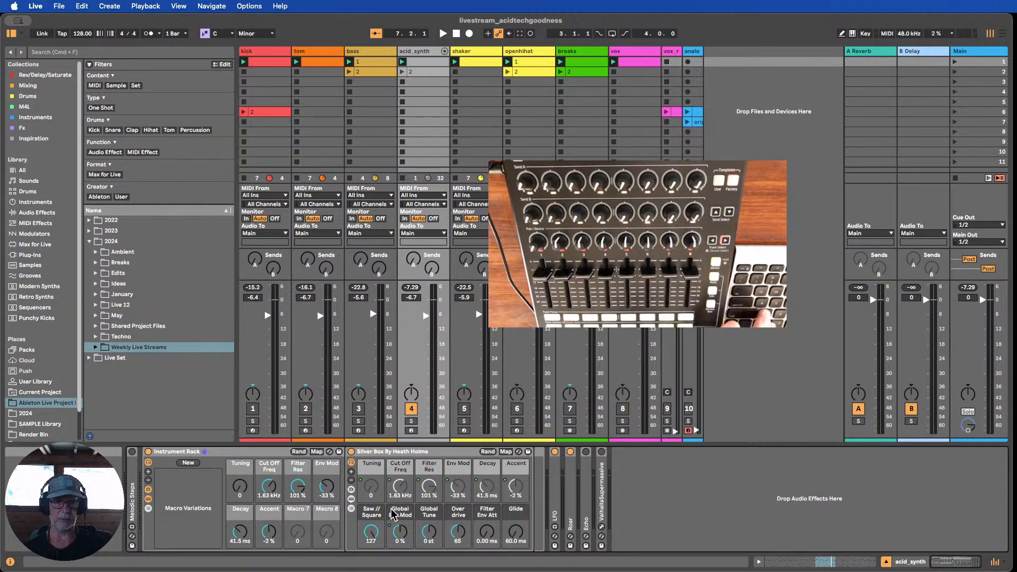
- Map the Silver Box's Global Env Mod to Macro 7 and its Over drive to Macro 8 of the outer rack
{"action": "right_click", "coordinate": [393, 515]}
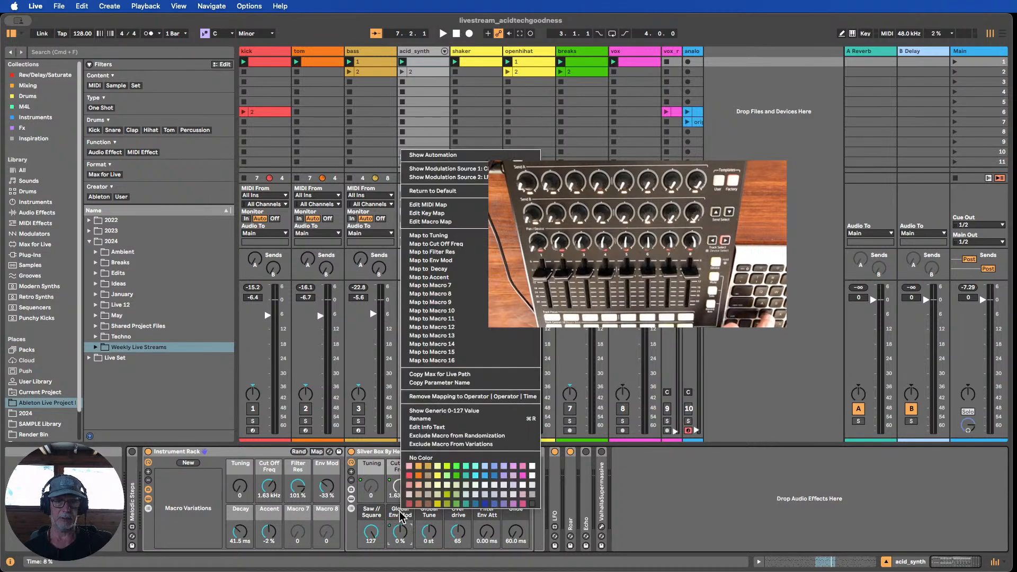
{"action": "left_click", "coordinate": [446, 289]}
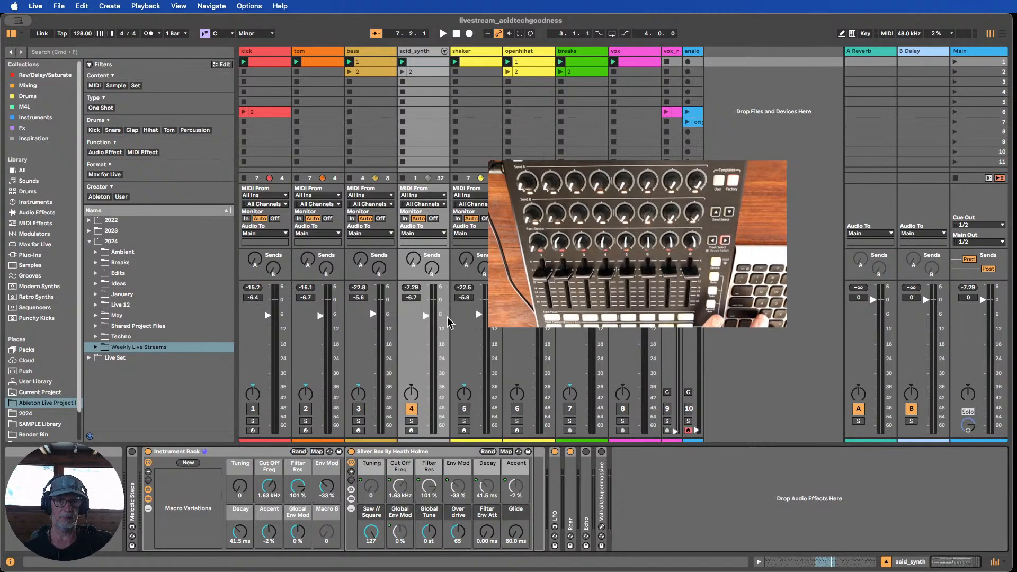
{"action": "right_click", "coordinate": [459, 531]}
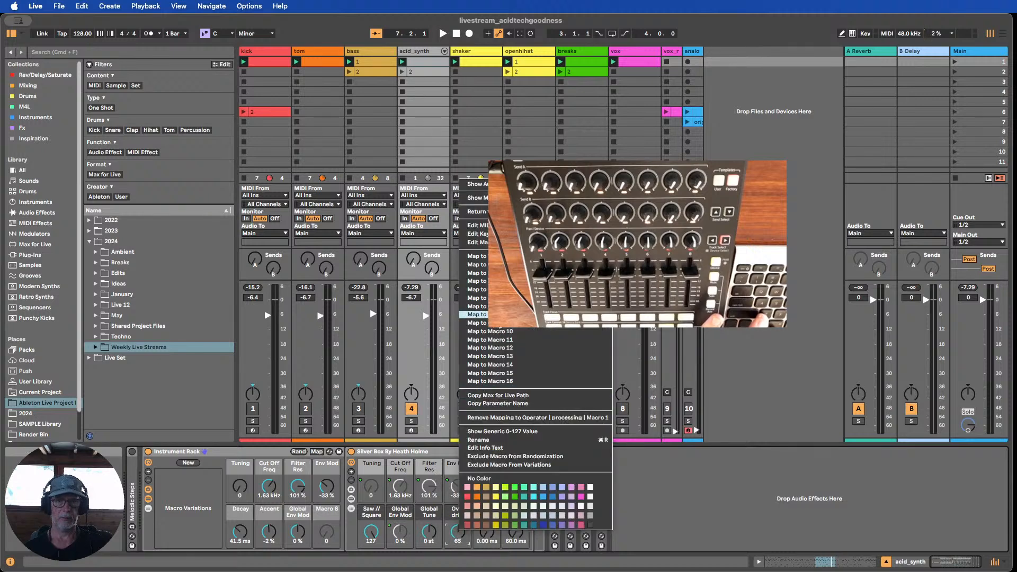
{"action": "left_click", "coordinate": [529, 314]}
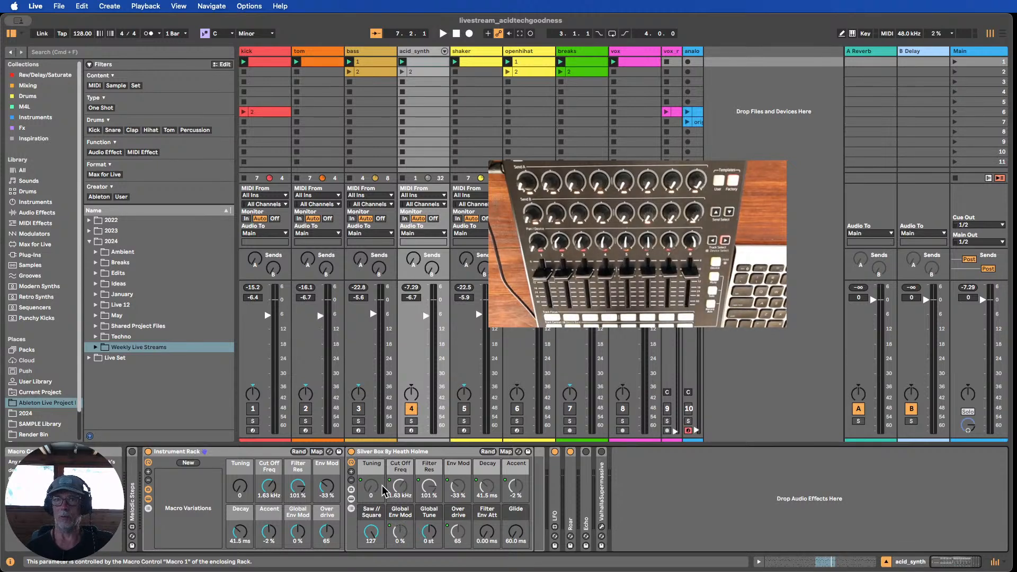
- Save the outer Instrument Rack's current macro values as a macro variation named "original"
{"action": "left_click", "coordinate": [190, 464]}
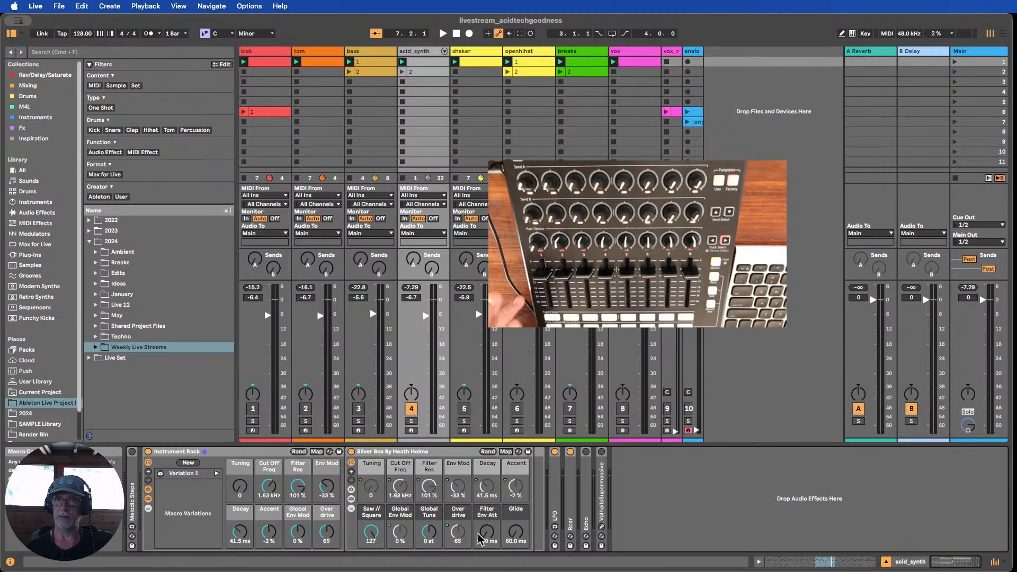
{"action": "left_click", "coordinate": [188, 475]}
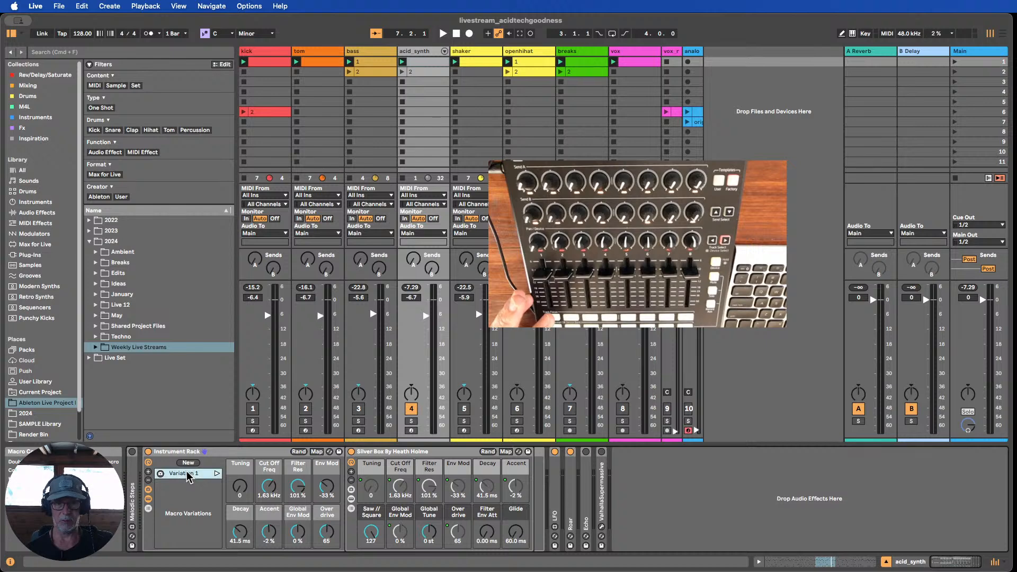
{"action": "type", "text": "origi"}
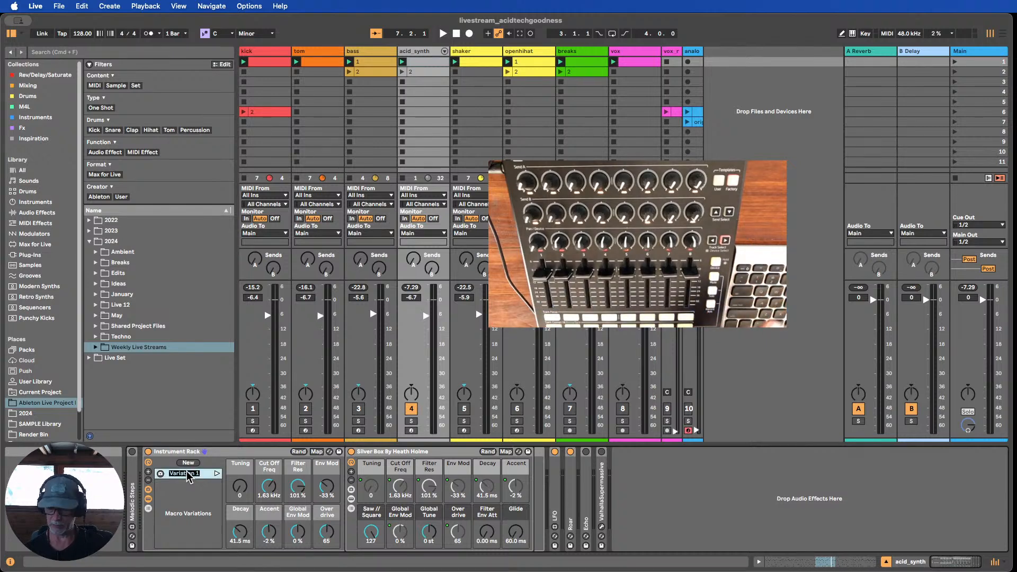
{"action": "type", "text": "nal"}
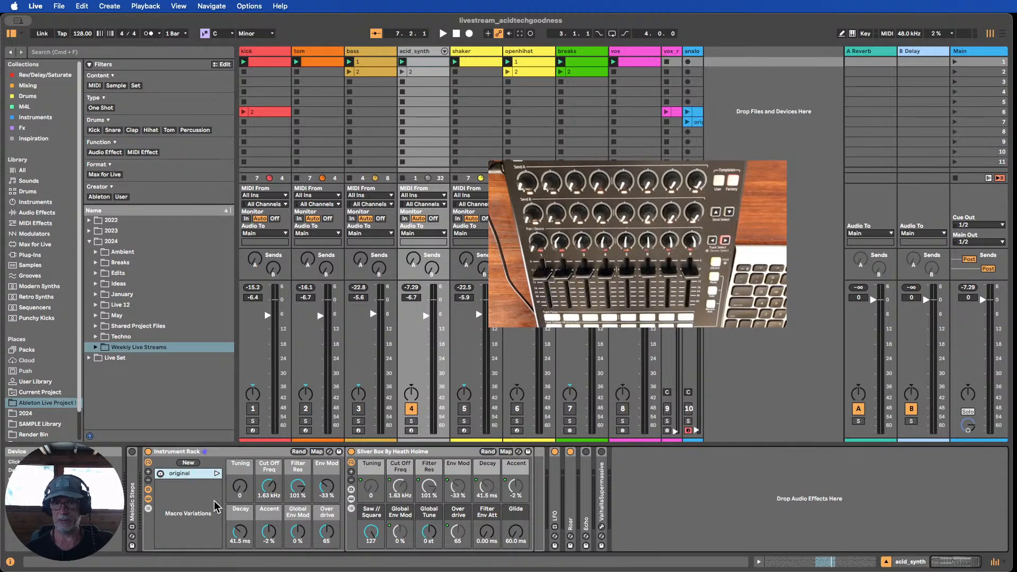
{"action": "right_click", "coordinate": [373, 518]}
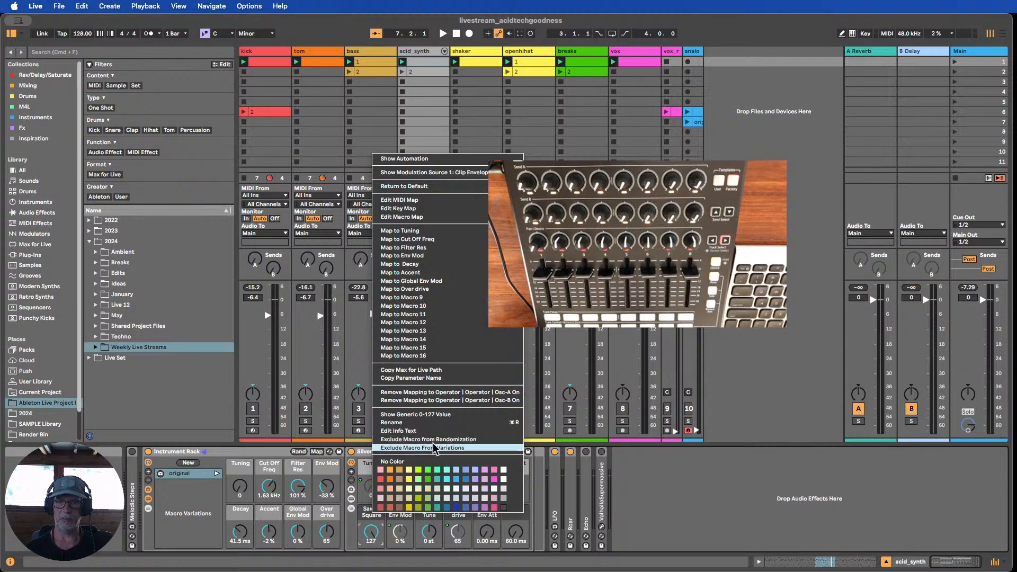
{"action": "left_click", "coordinate": [440, 550]}
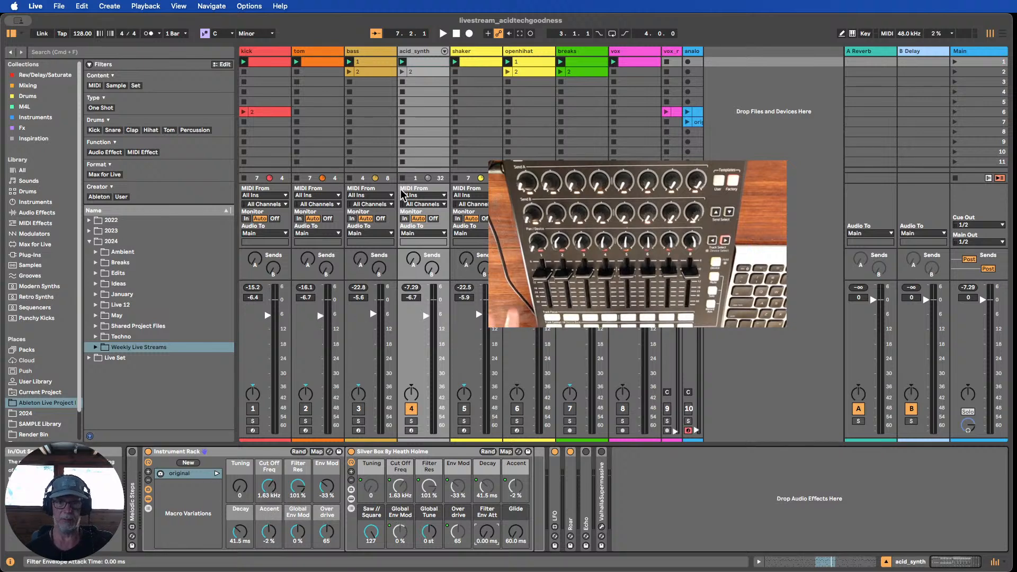
- Play the first acid_synth clip to try the macros, recalling the "original" variation before stopping playback
{"action": "left_click", "coordinate": [403, 62]}
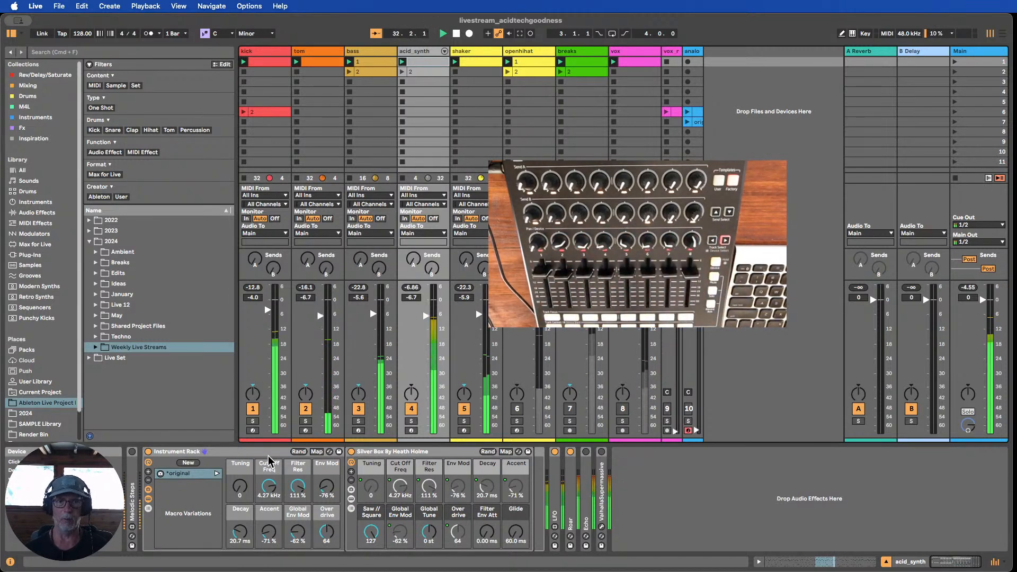
{"action": "left_click", "coordinate": [218, 474]}
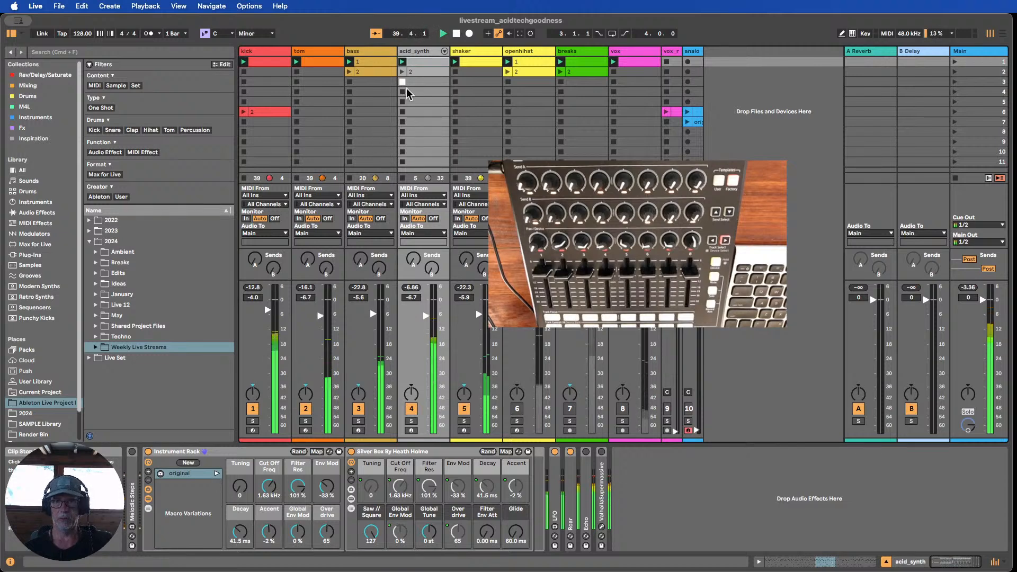
{"action": "left_click", "coordinate": [455, 35]}
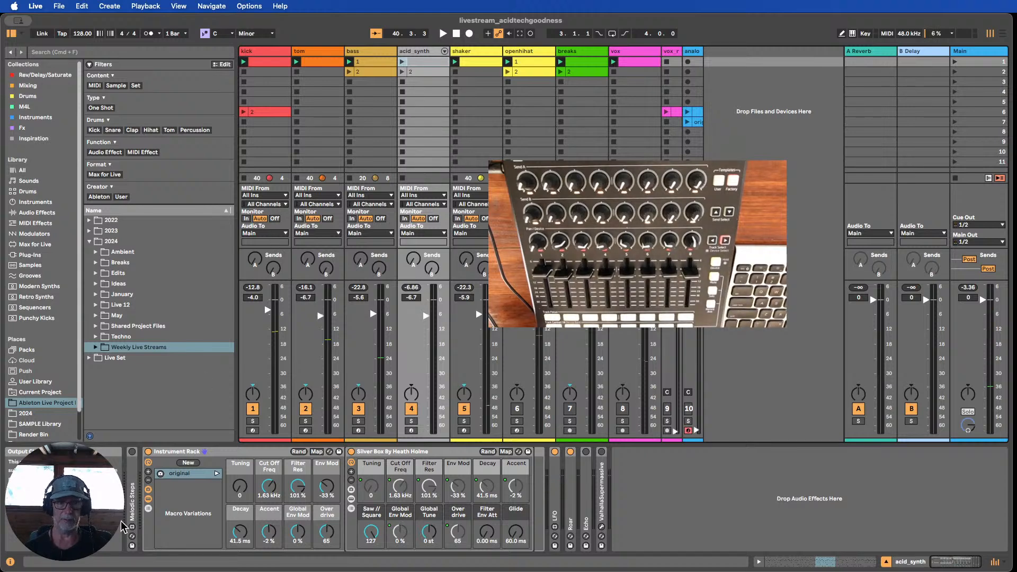
- Randomize the outer Instrument Rack's macros five times while the first acid_synth clip plays, and store the result as a new variation
{"action": "left_click", "coordinate": [165, 454]}
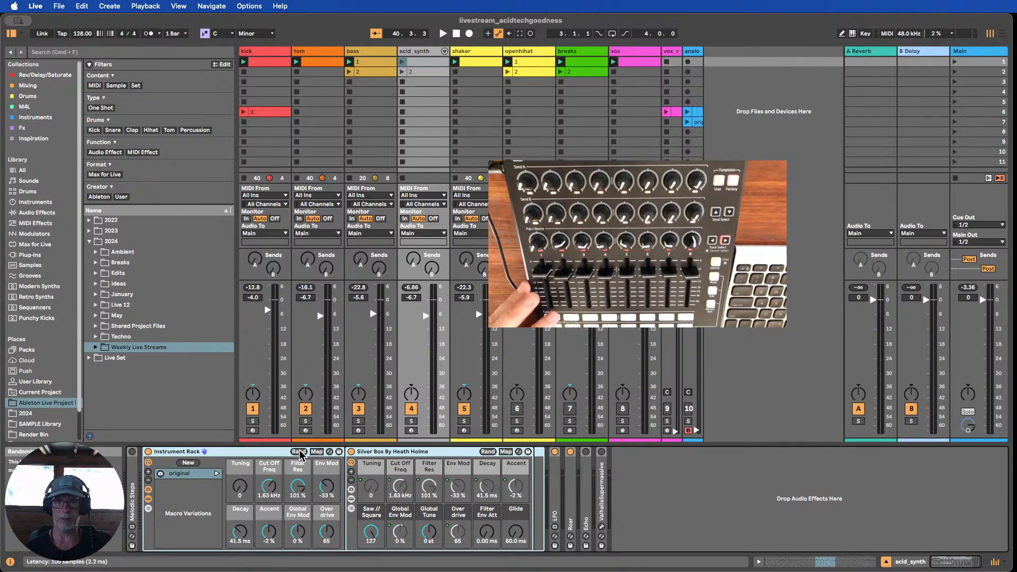
{"action": "left_click", "coordinate": [403, 62]}
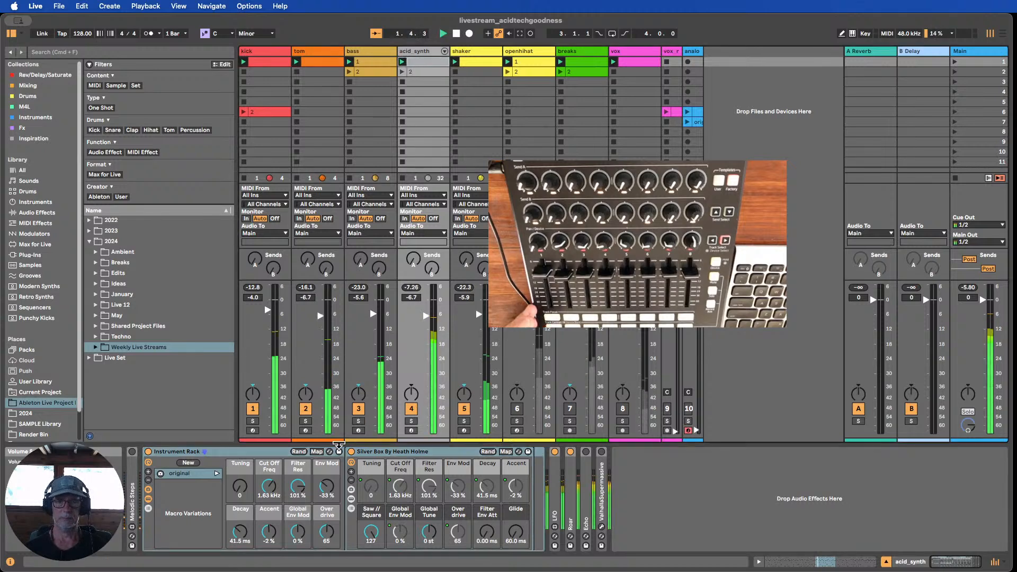
{"action": "left_click", "coordinate": [299, 452]}
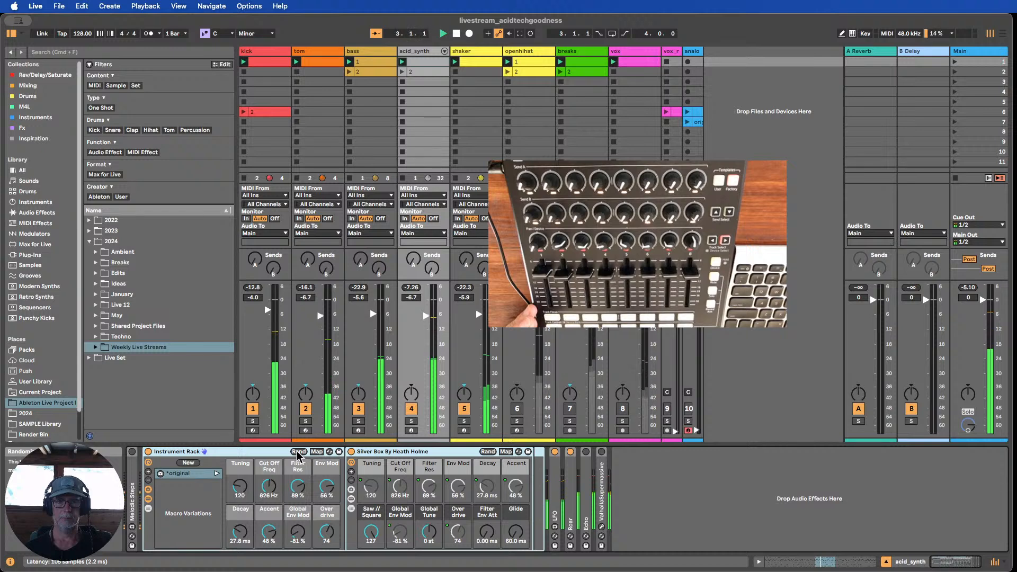
{"action": "left_click", "coordinate": [298, 452]}
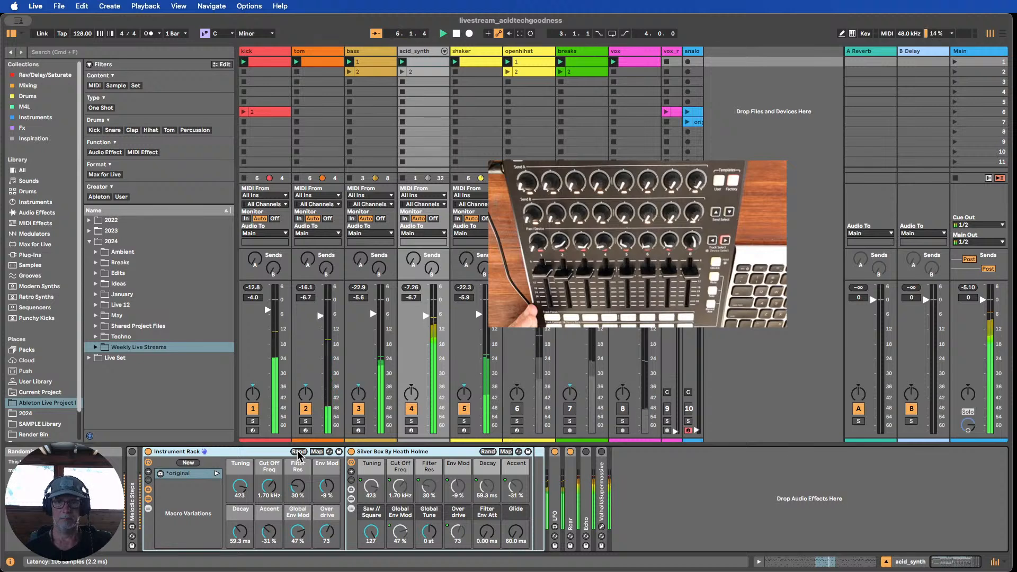
{"action": "left_click", "coordinate": [298, 452]}
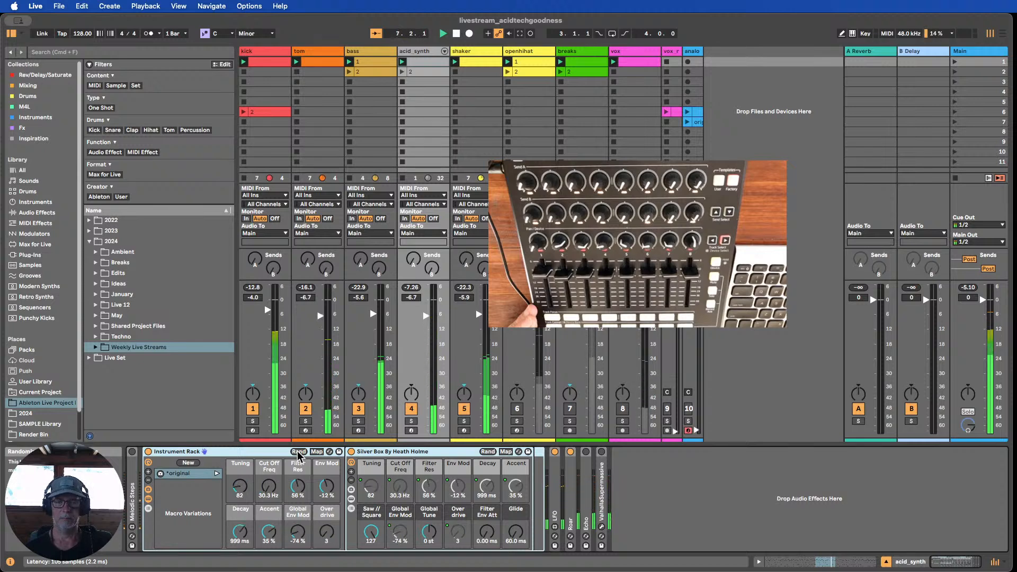
{"action": "left_click", "coordinate": [298, 452]}
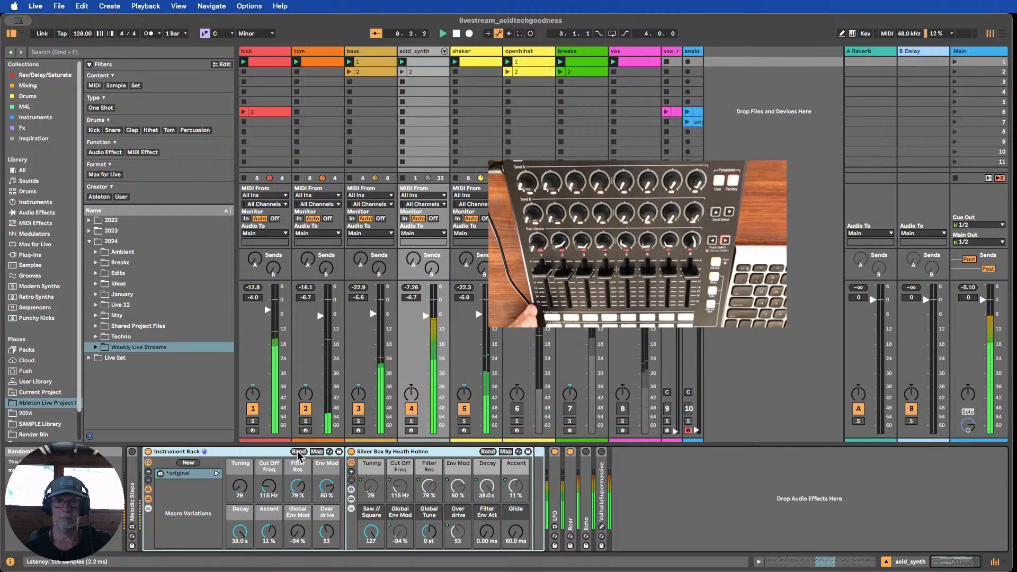
{"action": "left_click", "coordinate": [299, 452]}
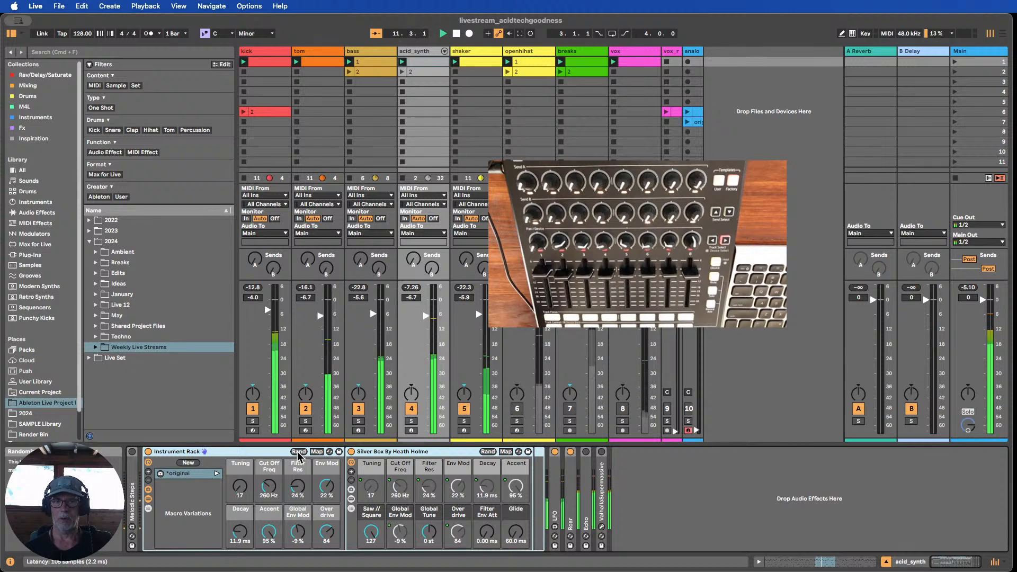
{"action": "left_click", "coordinate": [187, 464]}
{"action": "left_click", "coordinate": [189, 485]}
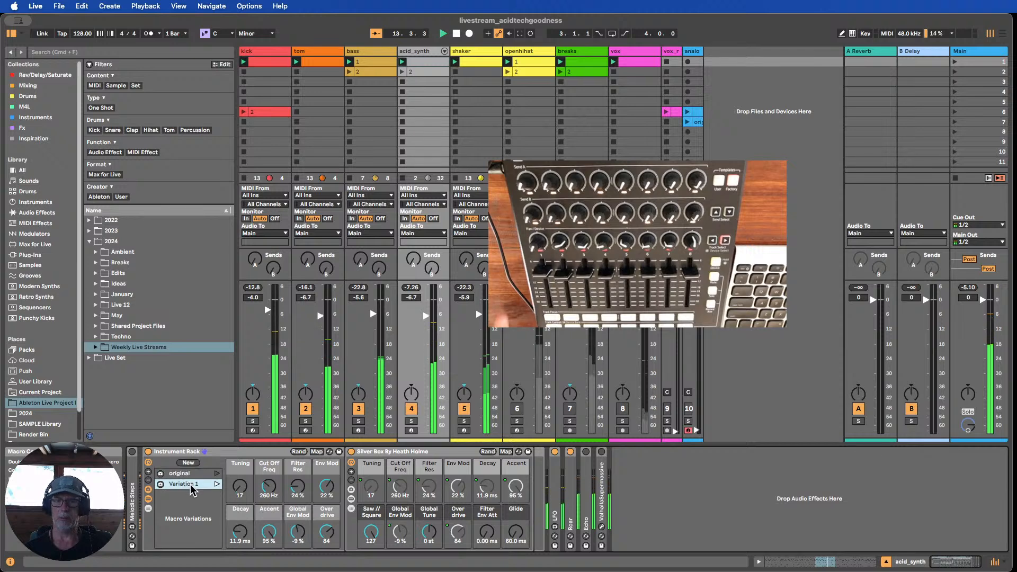
- Compare the rack's two stored variations during playback by recalling "original", Variation 1 and "original" again
{"action": "left_click", "coordinate": [217, 474]}
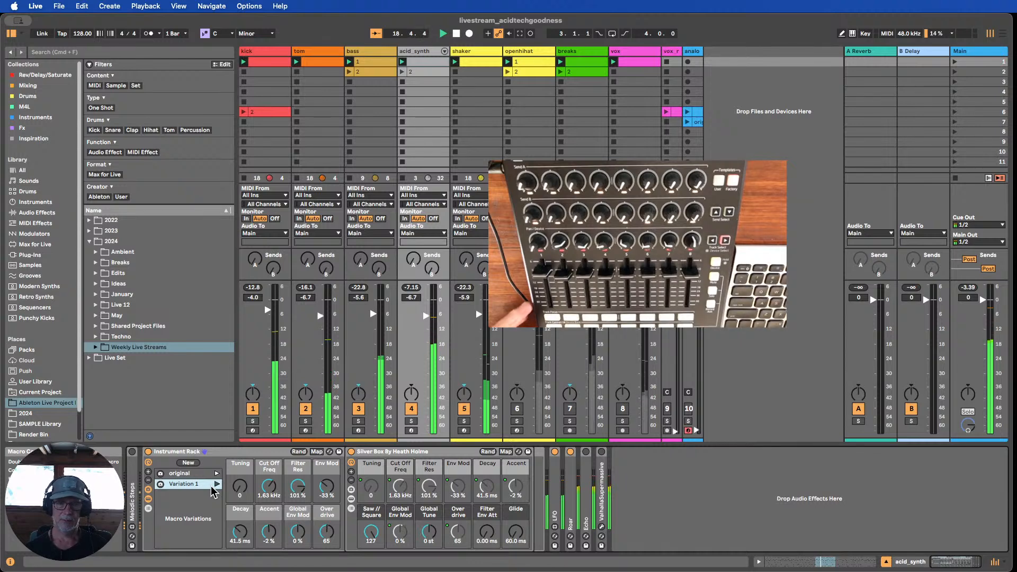
{"action": "left_click", "coordinate": [215, 485]}
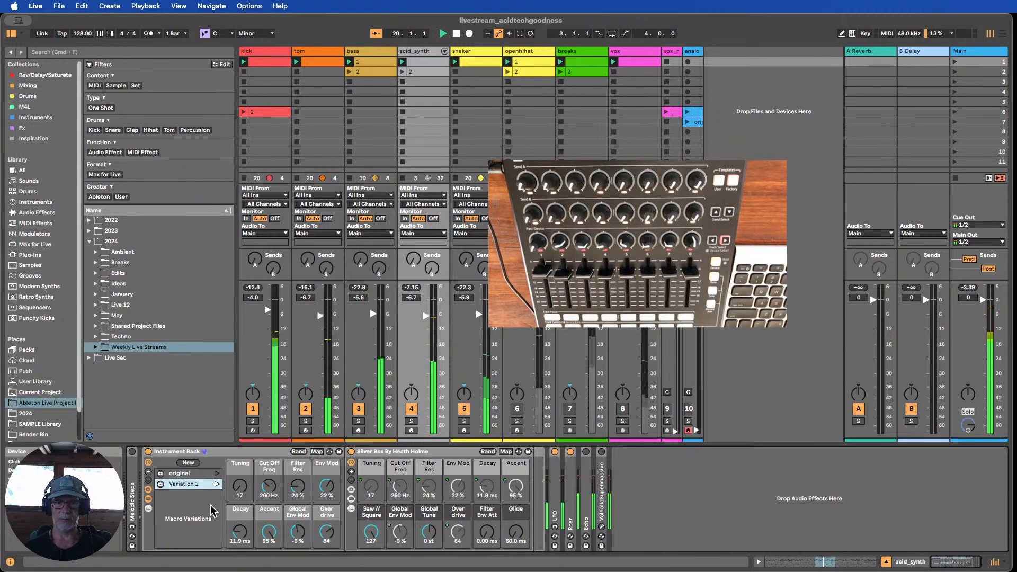
{"action": "left_click", "coordinate": [217, 473]}
- Keep randomizing the rack's macros during playback and store another sound as a third macro variation
{"action": "left_click", "coordinate": [299, 452]}
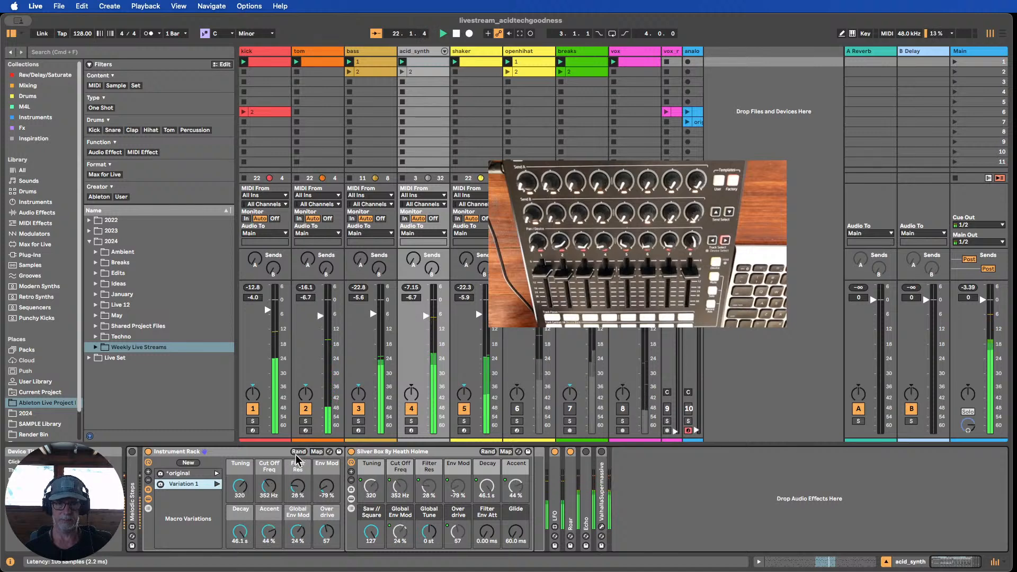
{"action": "left_click", "coordinate": [298, 453]}
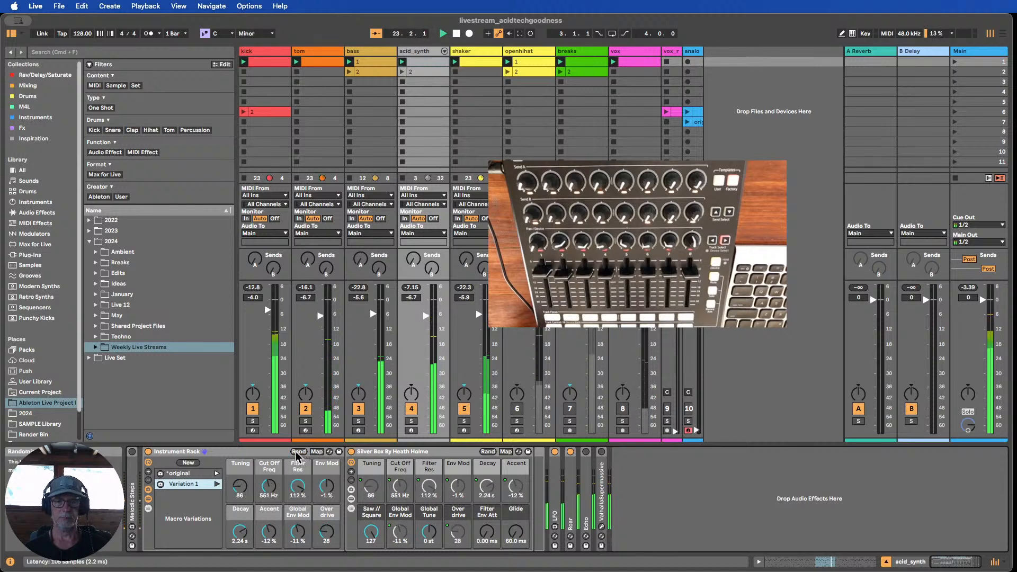
{"action": "left_click", "coordinate": [298, 452]}
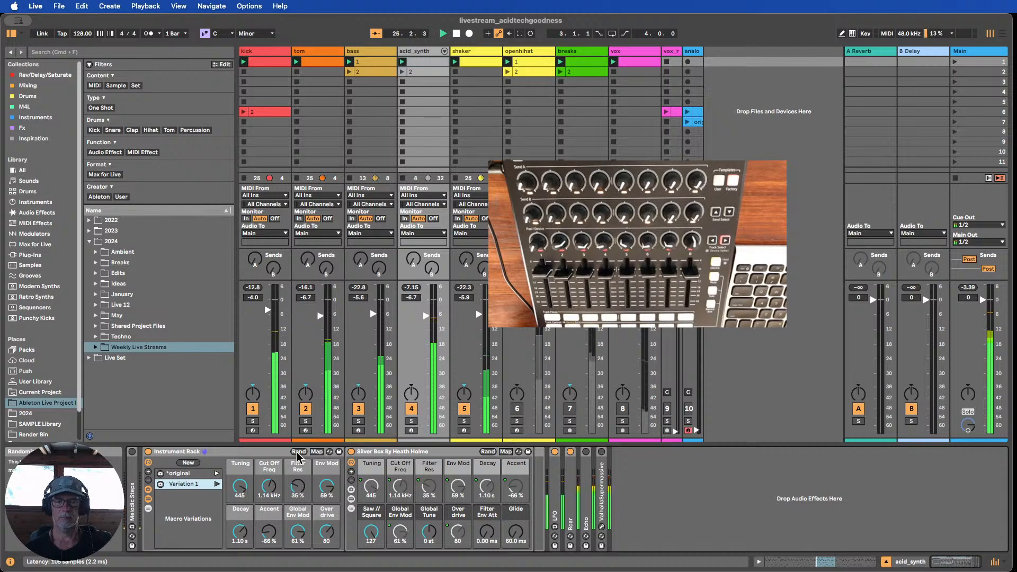
{"action": "left_click", "coordinate": [299, 453]}
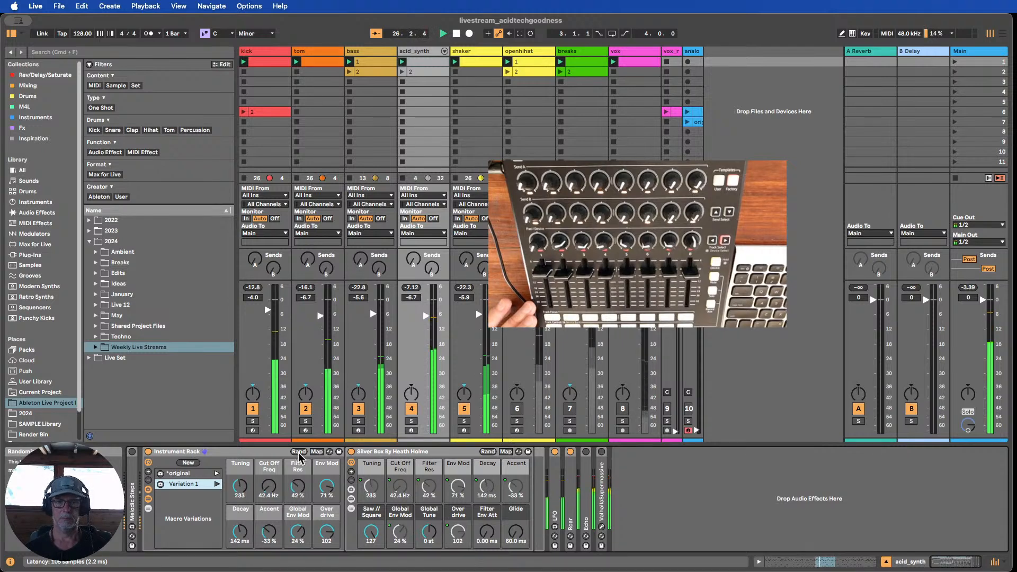
{"action": "left_click", "coordinate": [299, 454]}
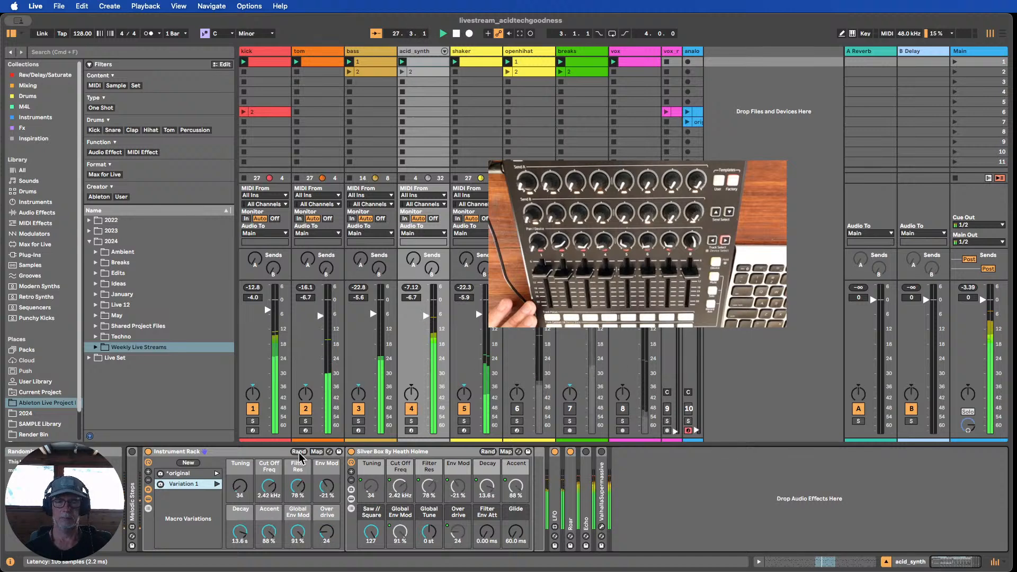
{"action": "left_click", "coordinate": [299, 453]}
{"action": "left_click", "coordinate": [299, 453]}
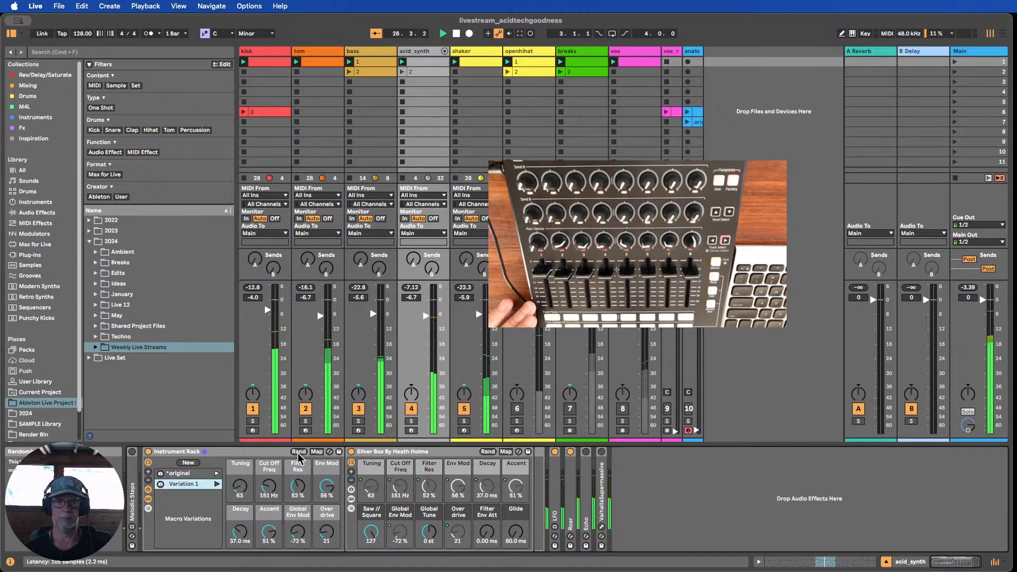
{"action": "left_click", "coordinate": [298, 453]}
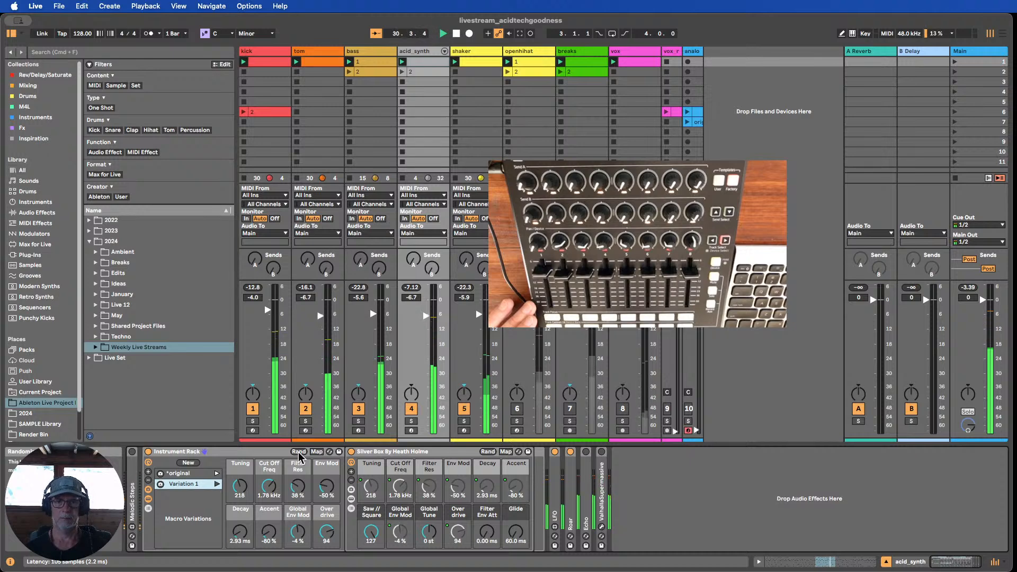
{"action": "left_click", "coordinate": [298, 453]}
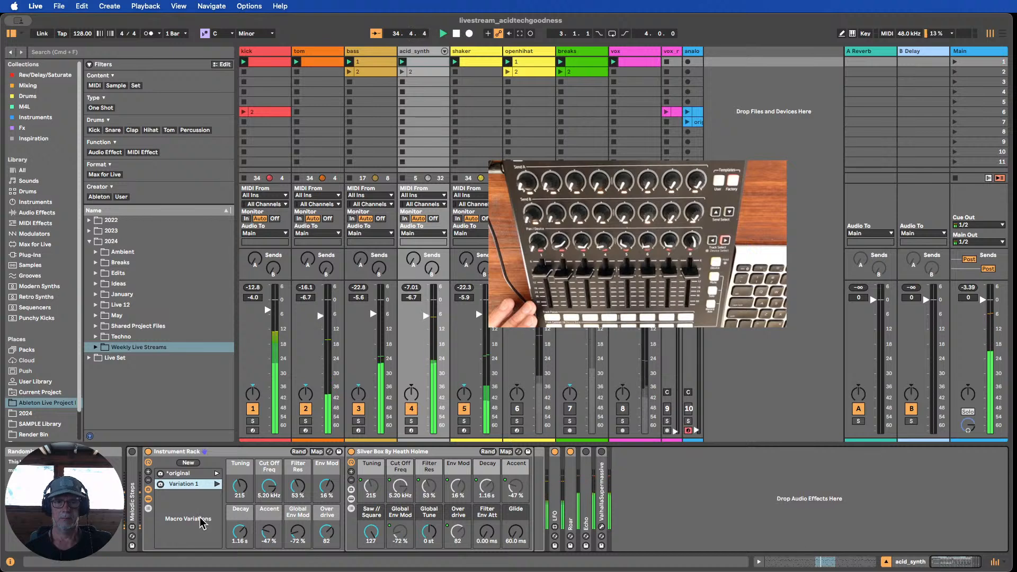
{"action": "left_click", "coordinate": [189, 464]}
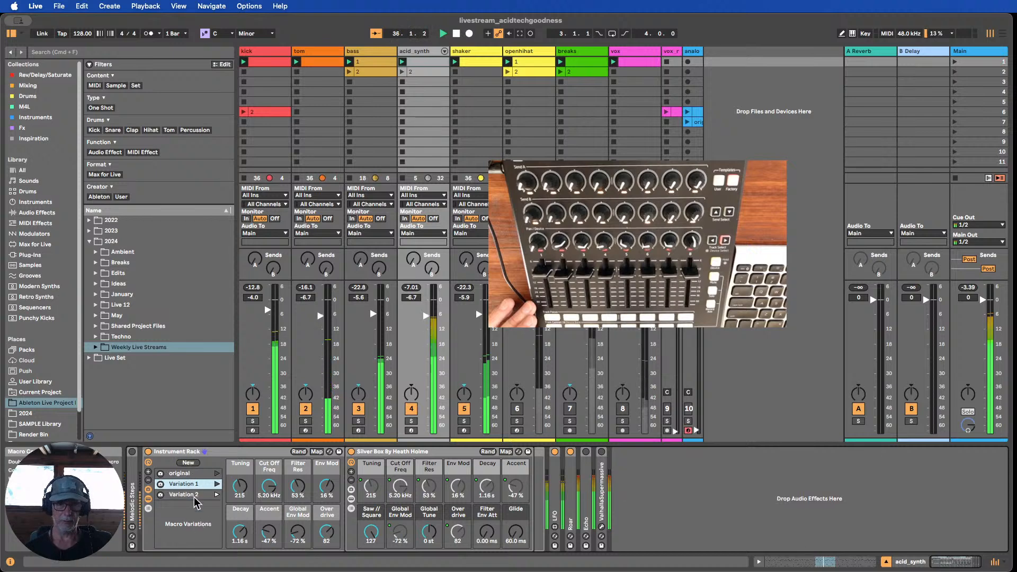
- Recall Variation 1 on the outer rack, and return the macros to the "original" variation
{"action": "left_click", "coordinate": [217, 484]}
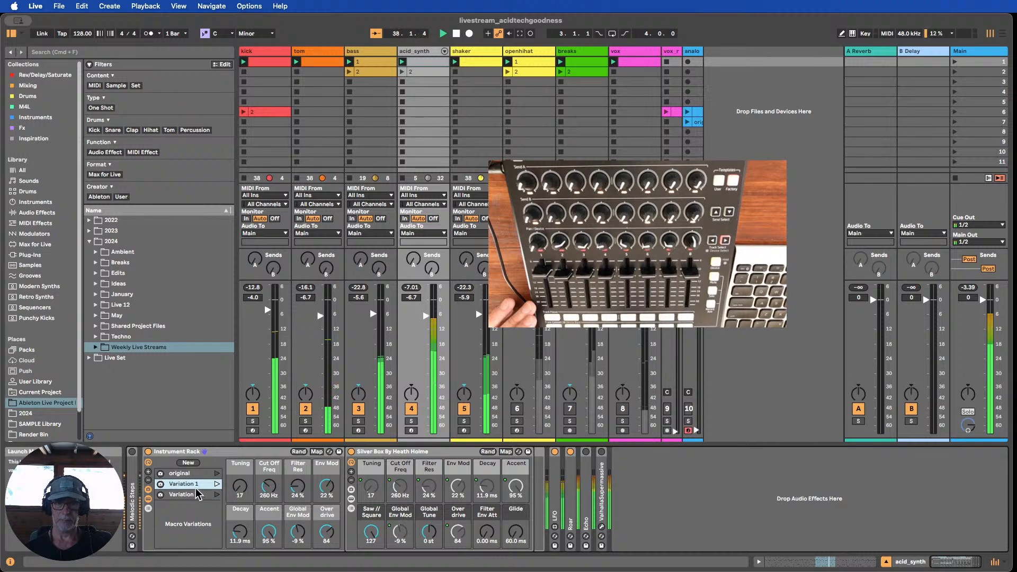
{"action": "right_click", "coordinate": [186, 484]}
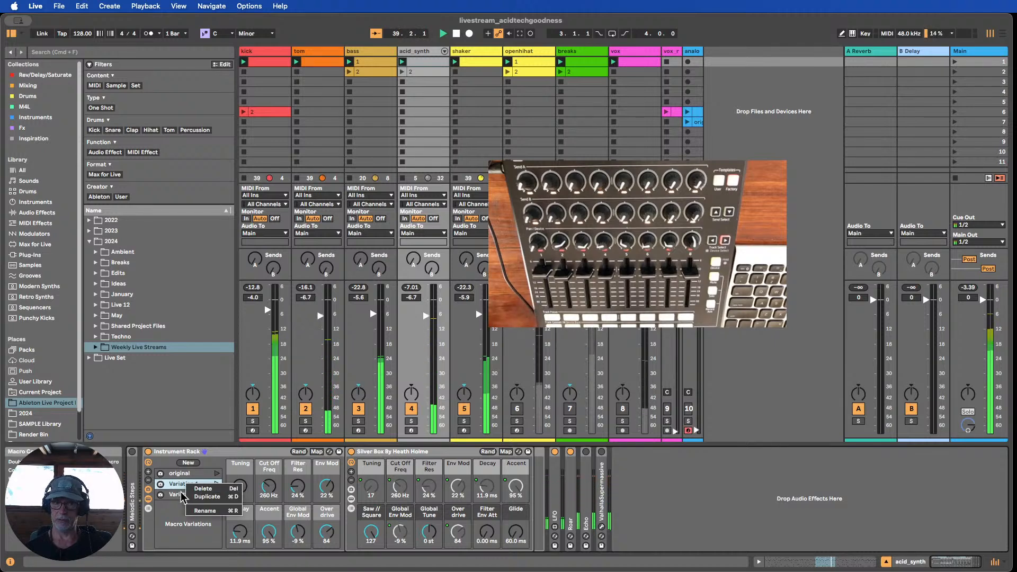
{"action": "left_click", "coordinate": [181, 487]}
{"action": "left_click", "coordinate": [217, 474]}
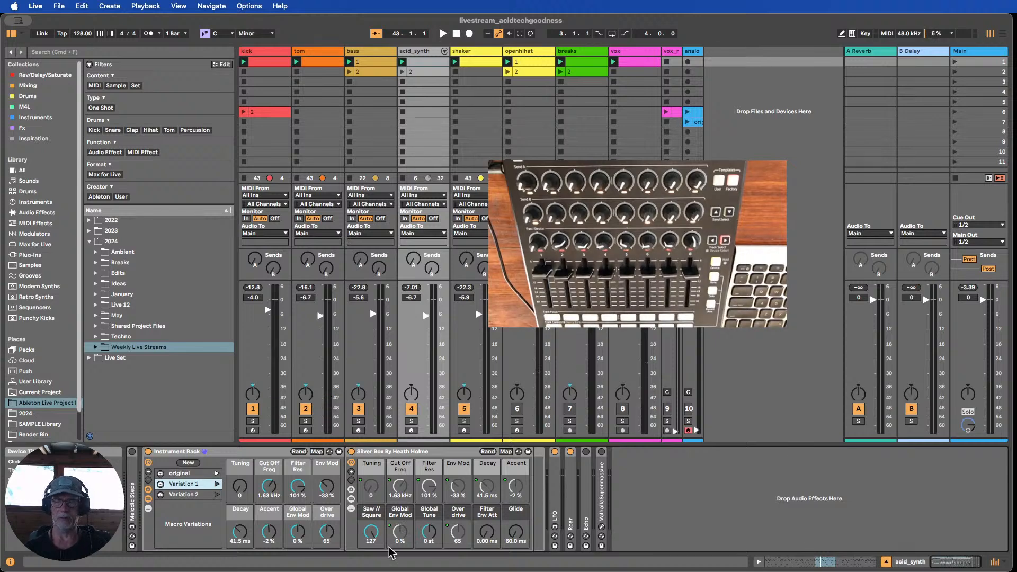
- Expand the outer Instrument Rack to ten macros and reduce it back to eight, unfolding the Roar device in between
{"action": "left_click", "coordinate": [149, 474]}
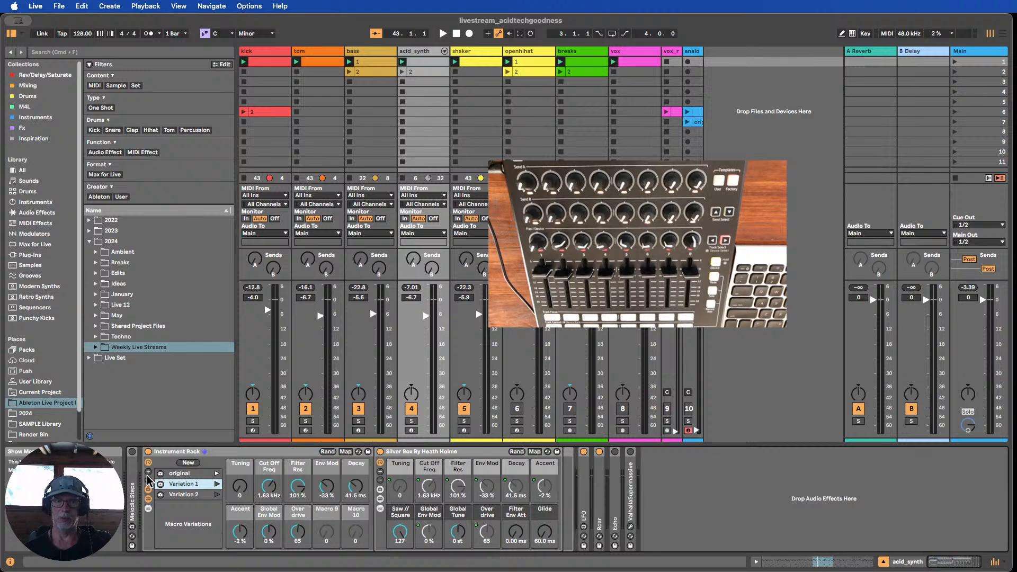
{"action": "double_click", "coordinate": [601, 482]}
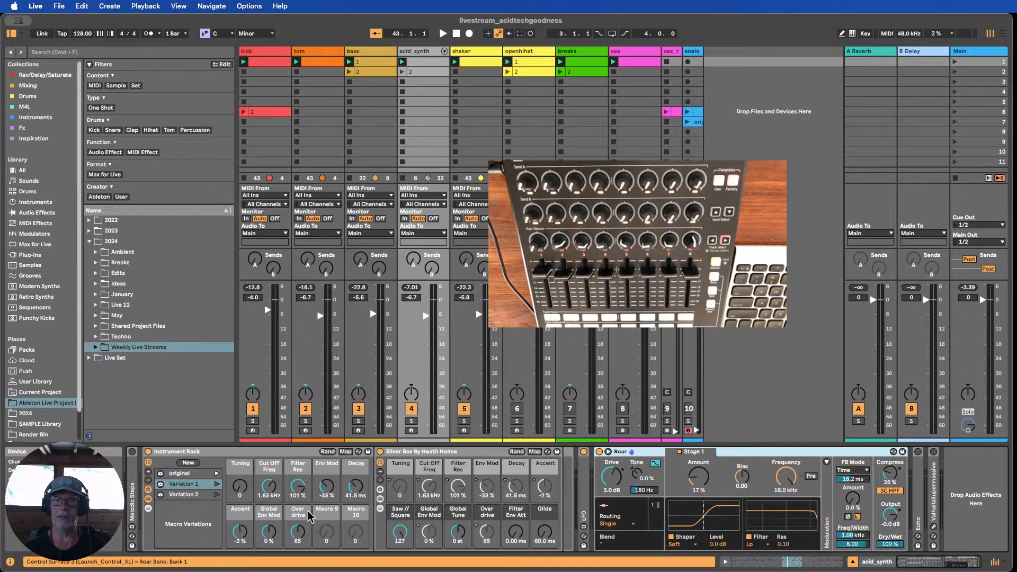
{"action": "left_click", "coordinate": [149, 480]}
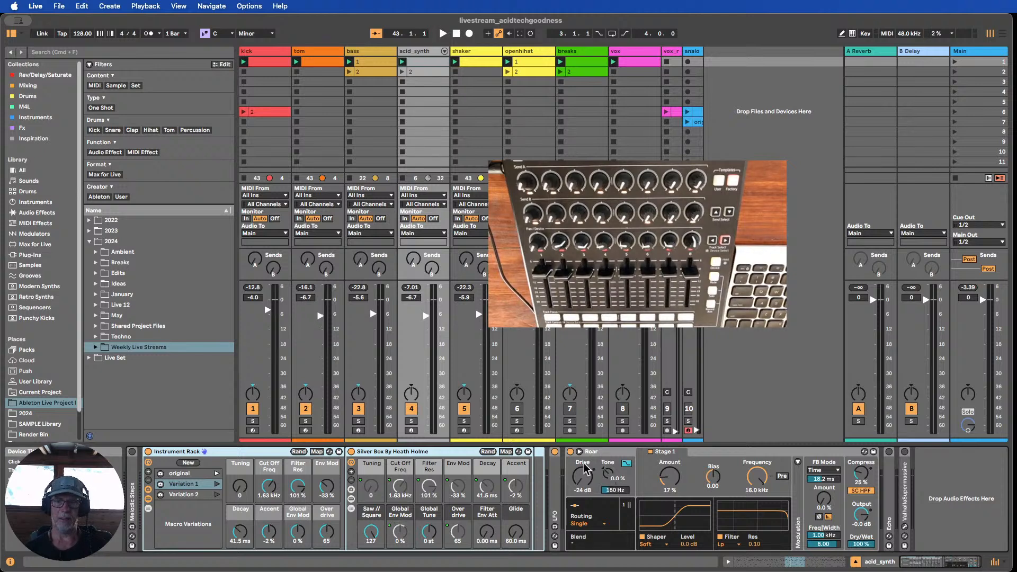
- Select the kick track to show its device chain
{"action": "left_click", "coordinate": [260, 57]}
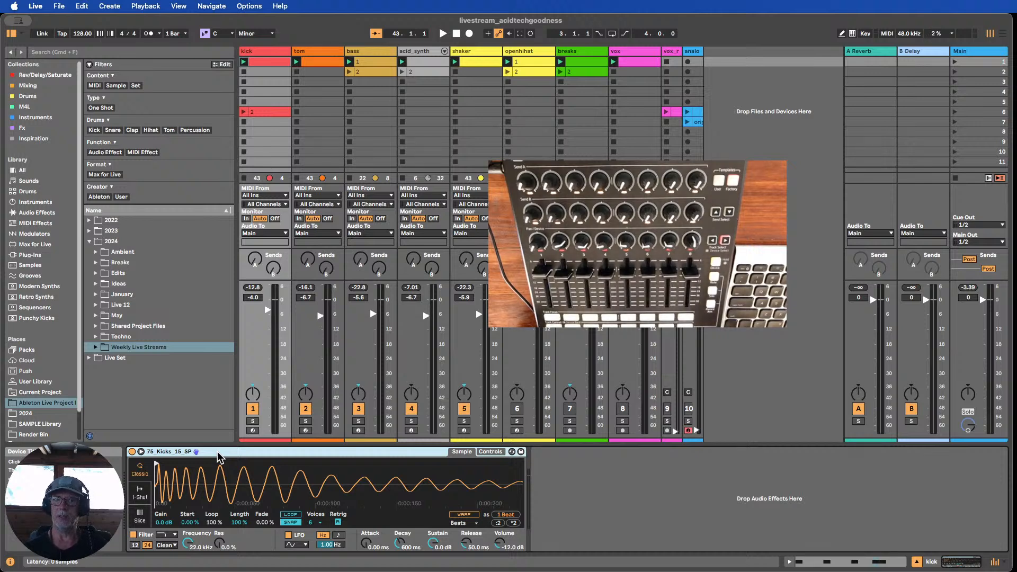
- Group the kick's 75_Kicks_15_SP sampler into an Instrument Rack, and show its macro controls and macro variations
{"action": "key", "text": "super+g"}
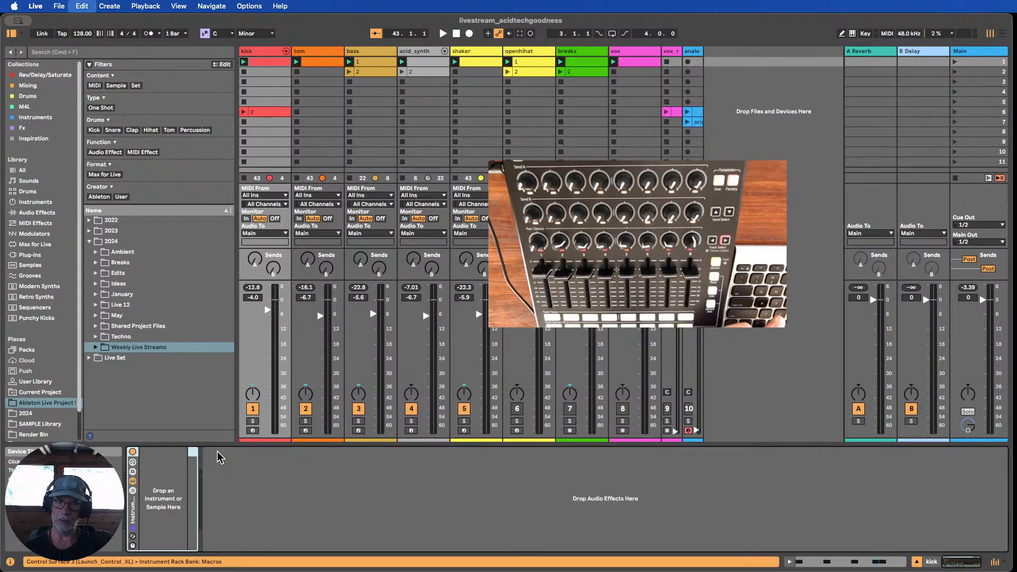
{"action": "left_click", "coordinate": [133, 463]}
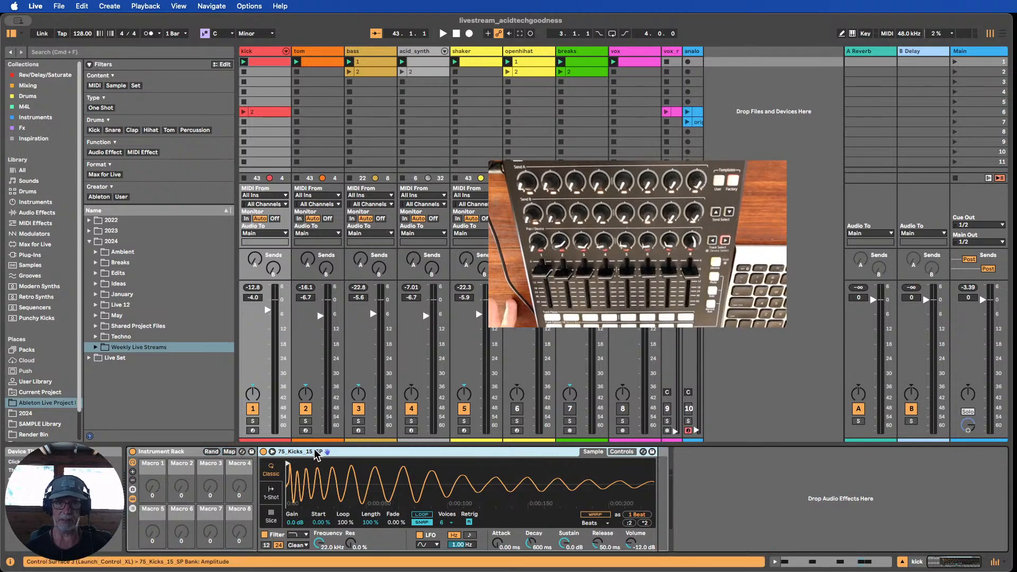
{"action": "left_click", "coordinate": [160, 454]}
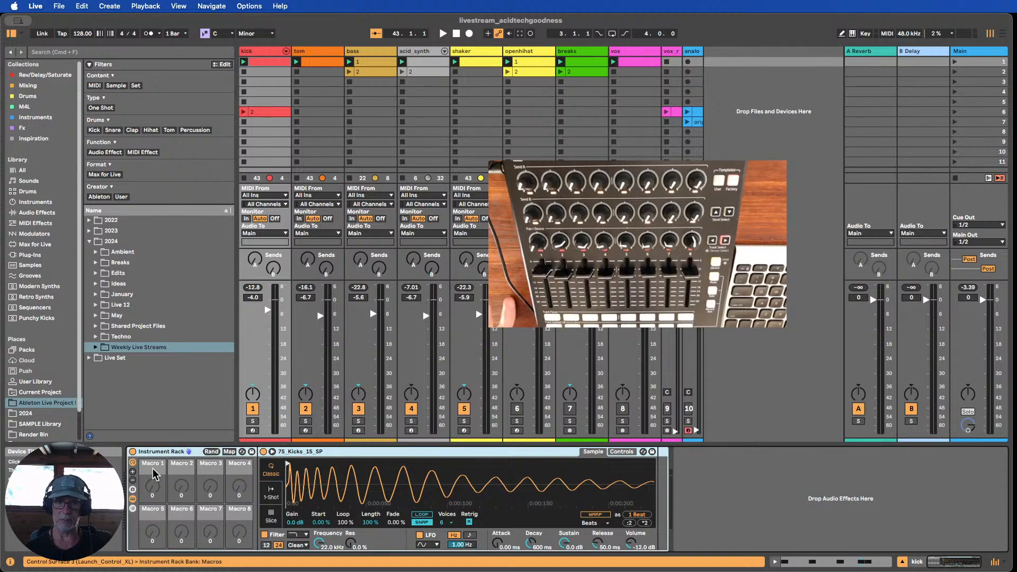
{"action": "left_click", "coordinate": [133, 490]}
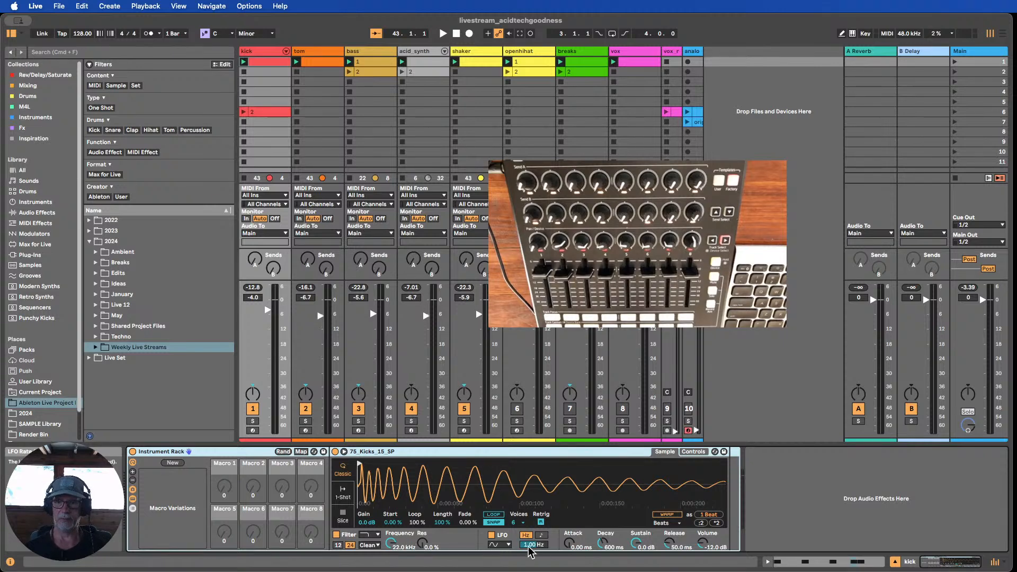
- Map the kick sampler's volume envelope Decay to Macro 1 and its Sustain to Macro 2
{"action": "right_click", "coordinate": [604, 547]}
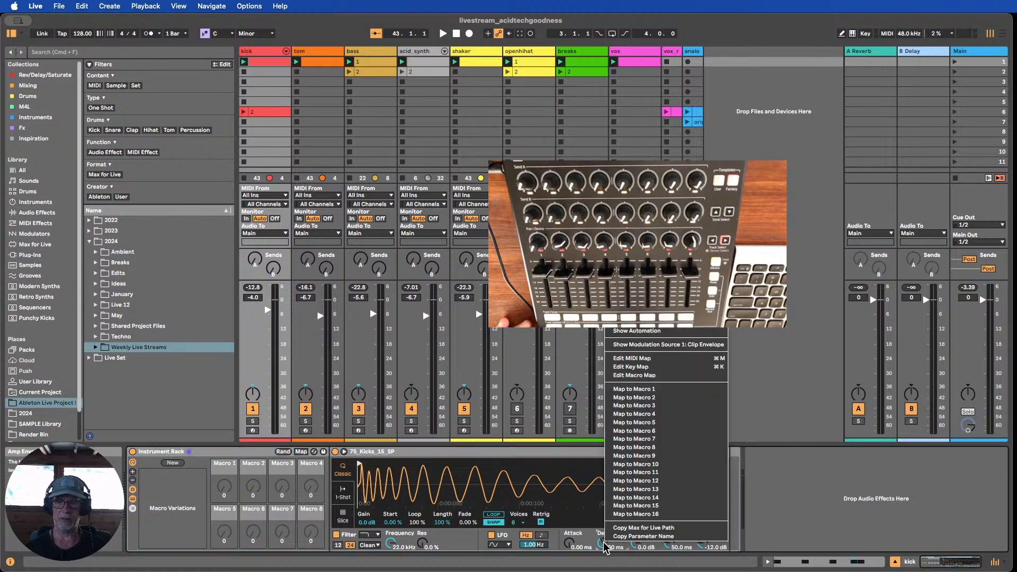
{"action": "left_click", "coordinate": [637, 389]}
{"action": "right_click", "coordinate": [638, 543]}
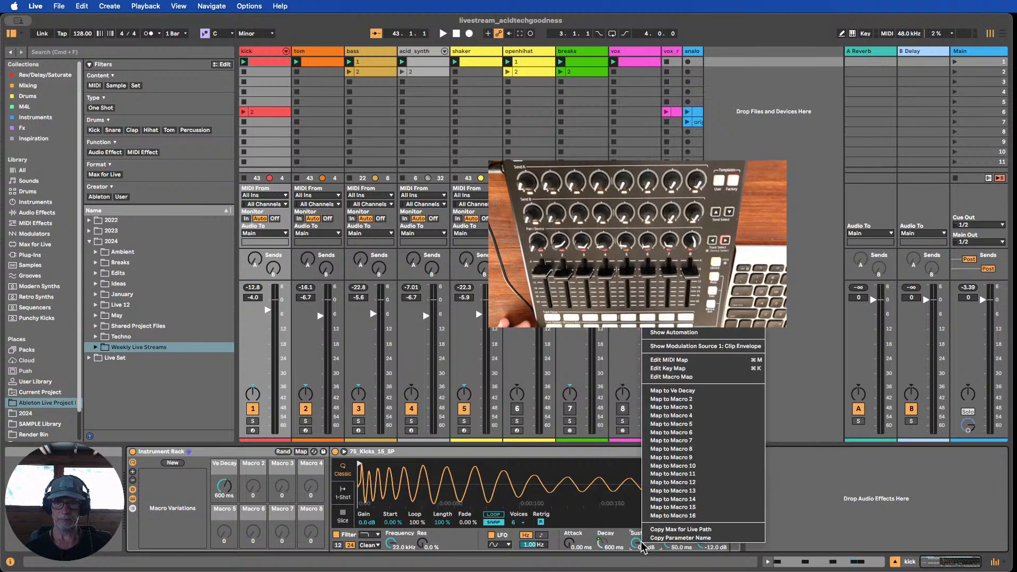
{"action": "left_click", "coordinate": [671, 399]}
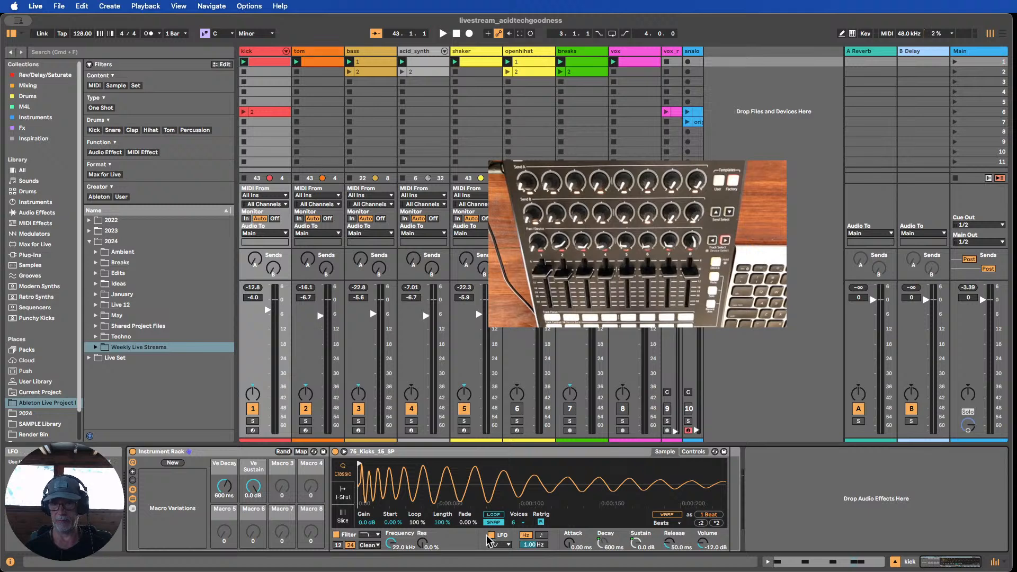
- Map the kick sampler's filter circuit type to Macro 3 and the filter Drive to Macro 4, and check its Controls page
{"action": "right_click", "coordinate": [373, 549]}
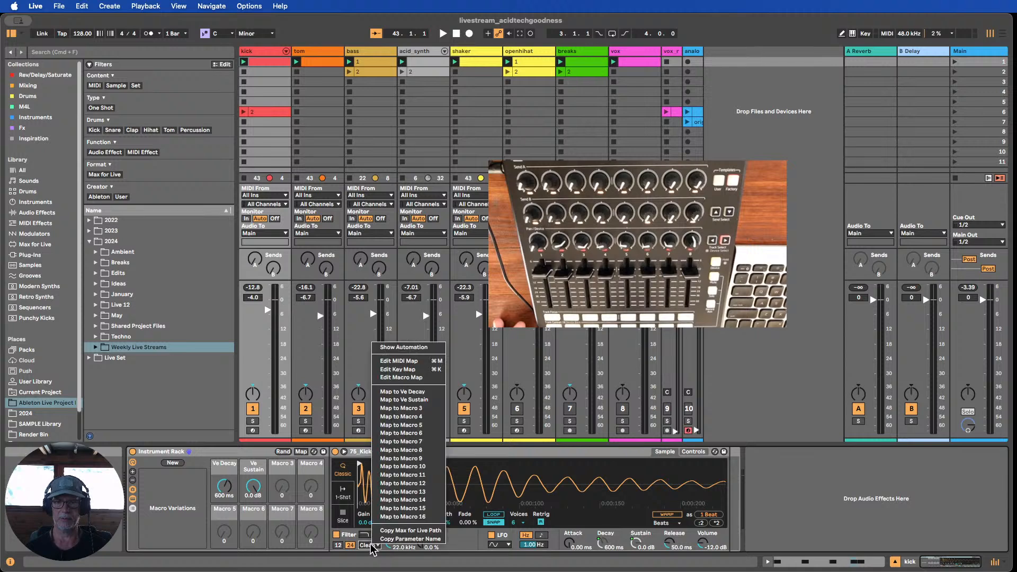
{"action": "left_click", "coordinate": [405, 409]}
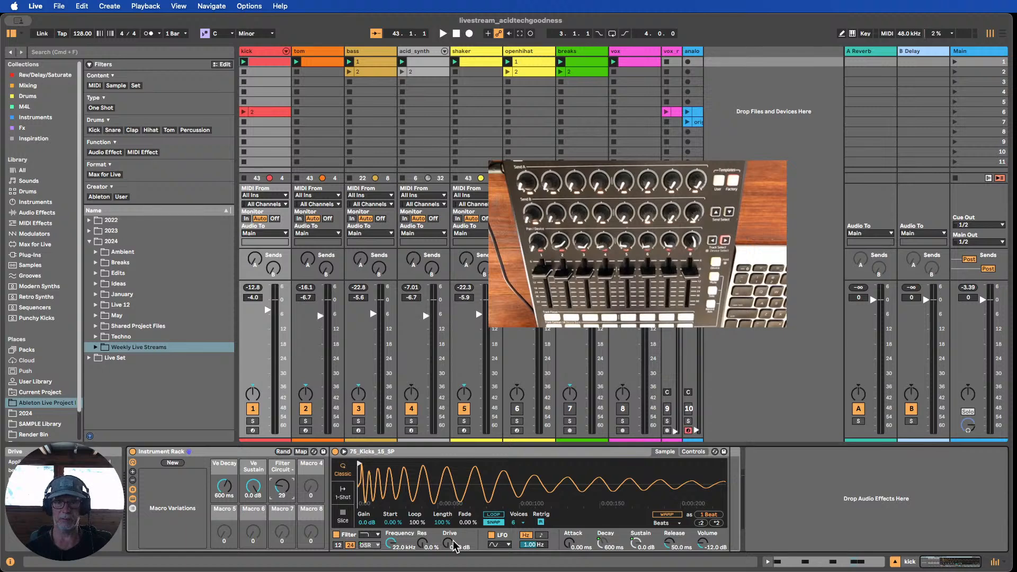
{"action": "right_click", "coordinate": [450, 544]}
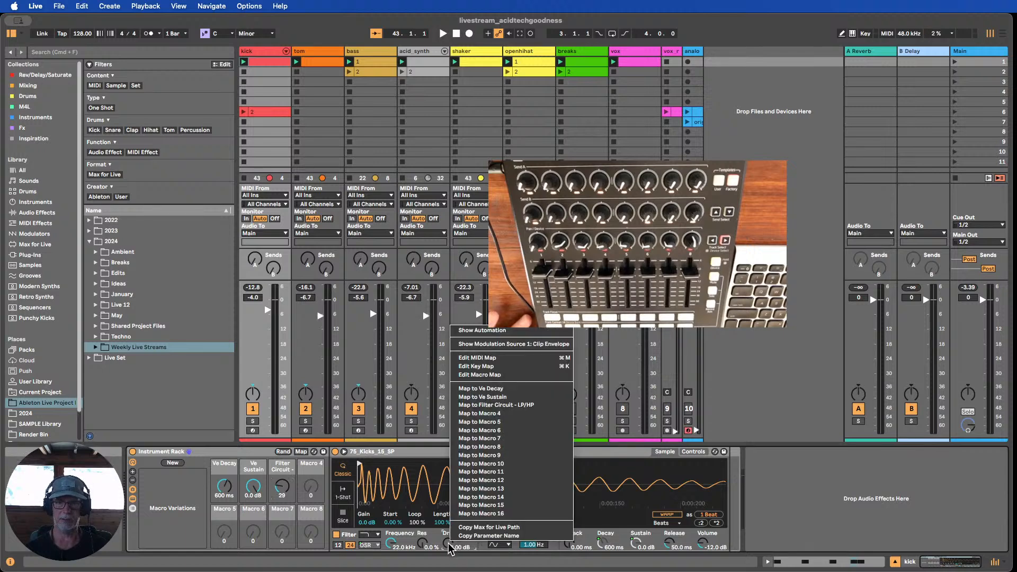
{"action": "left_click", "coordinate": [500, 414]}
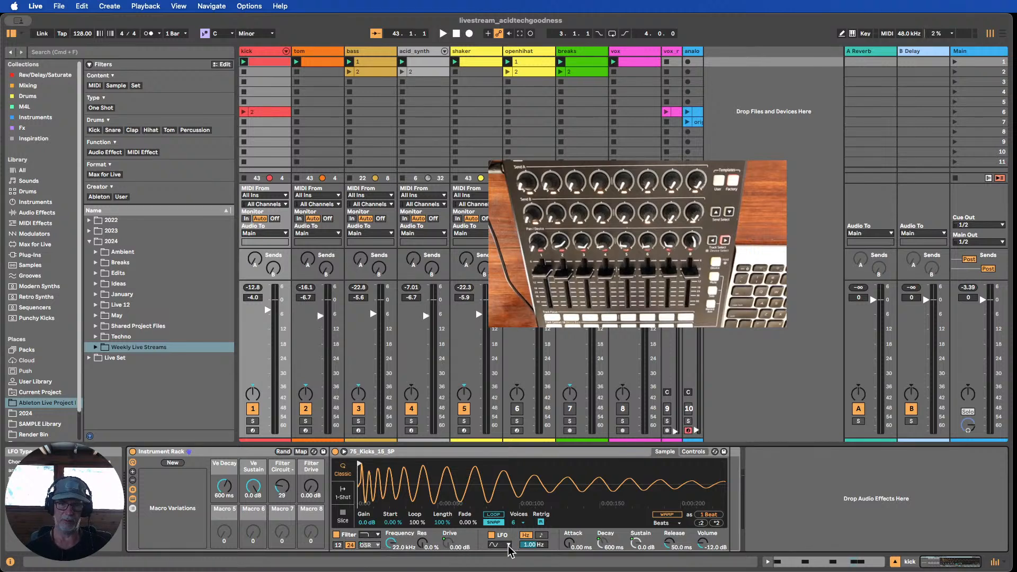
{"action": "left_click", "coordinate": [696, 453]}
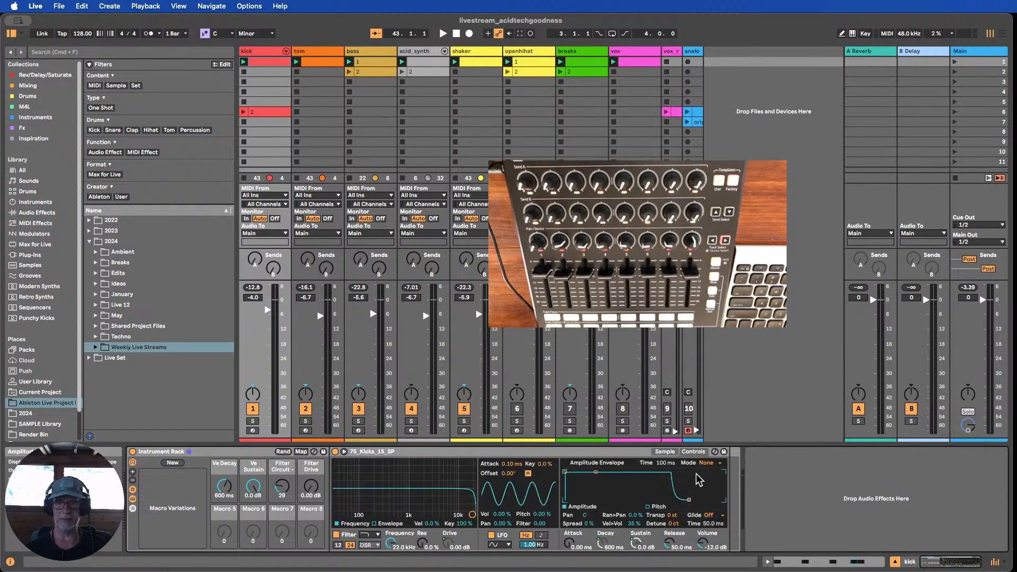
{"action": "left_click", "coordinate": [662, 452]}
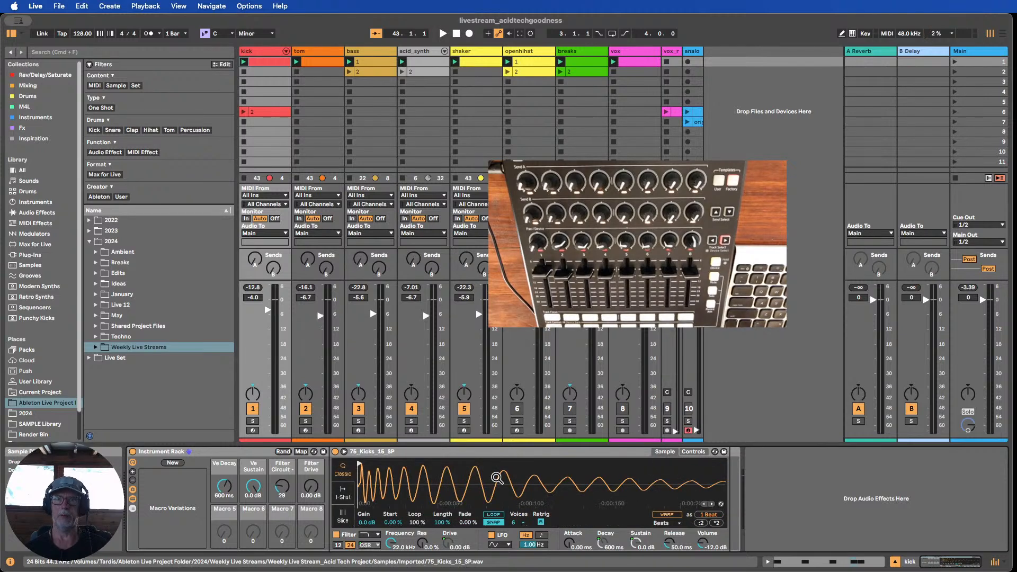
- Store the kick rack's current macro settings as a new macro variation named "Original"
{"action": "left_click", "coordinate": [165, 463]}
{"action": "left_click", "coordinate": [173, 477]}
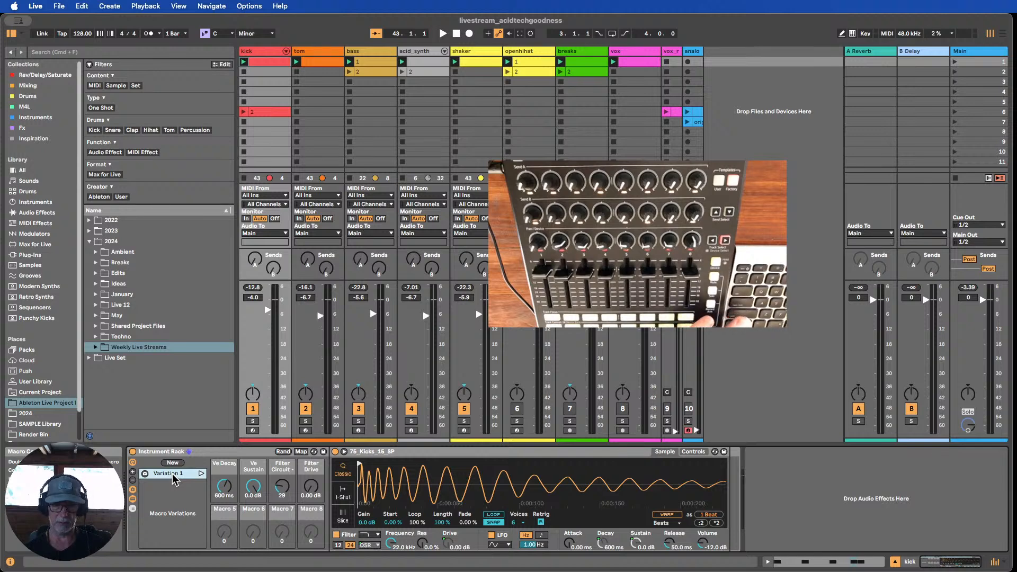
{"action": "right_click", "coordinate": [173, 478]}
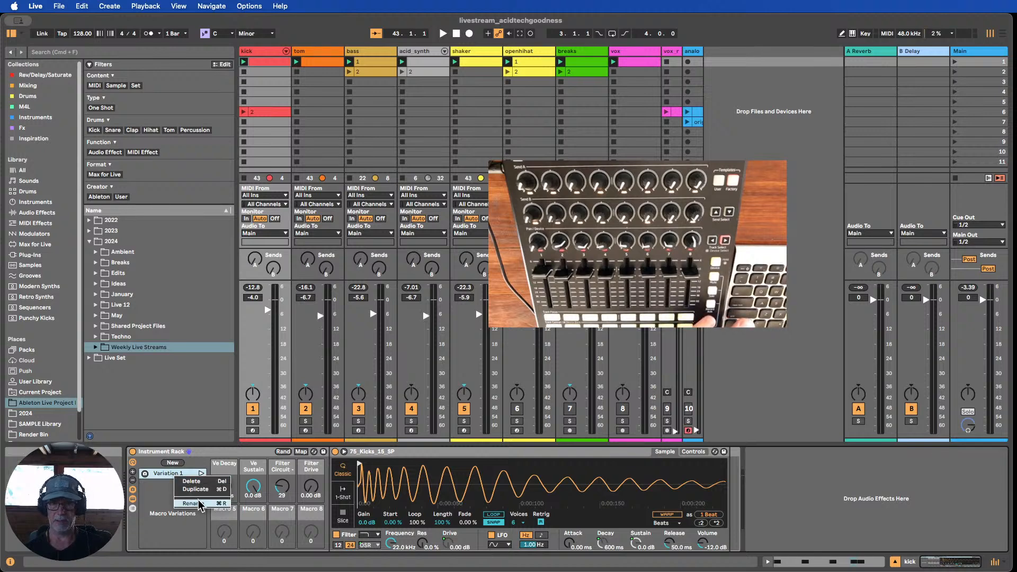
{"action": "left_click", "coordinate": [190, 504]}
{"action": "type", "text": "Ori"}
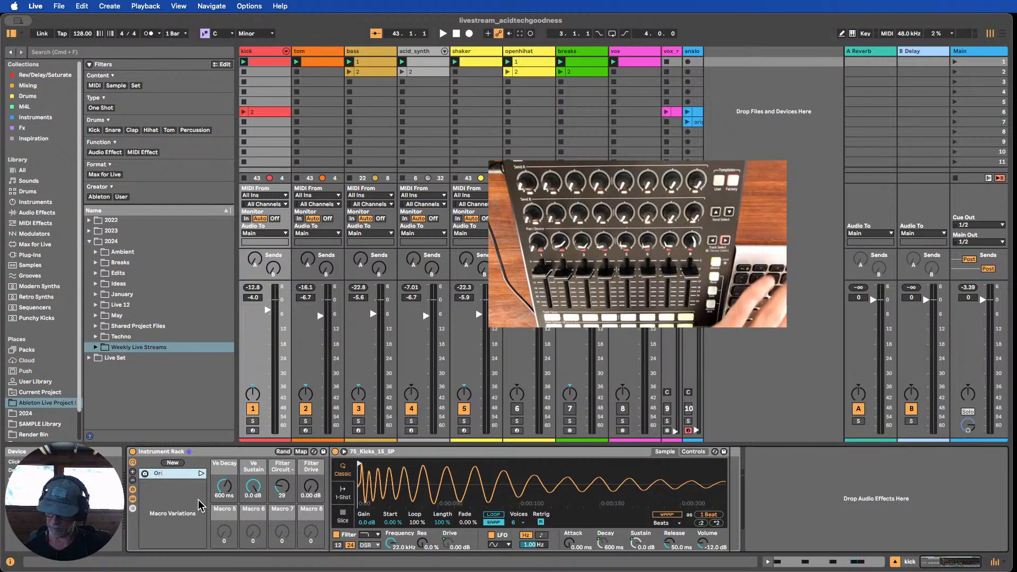
{"action": "type", "text": "ginal"}
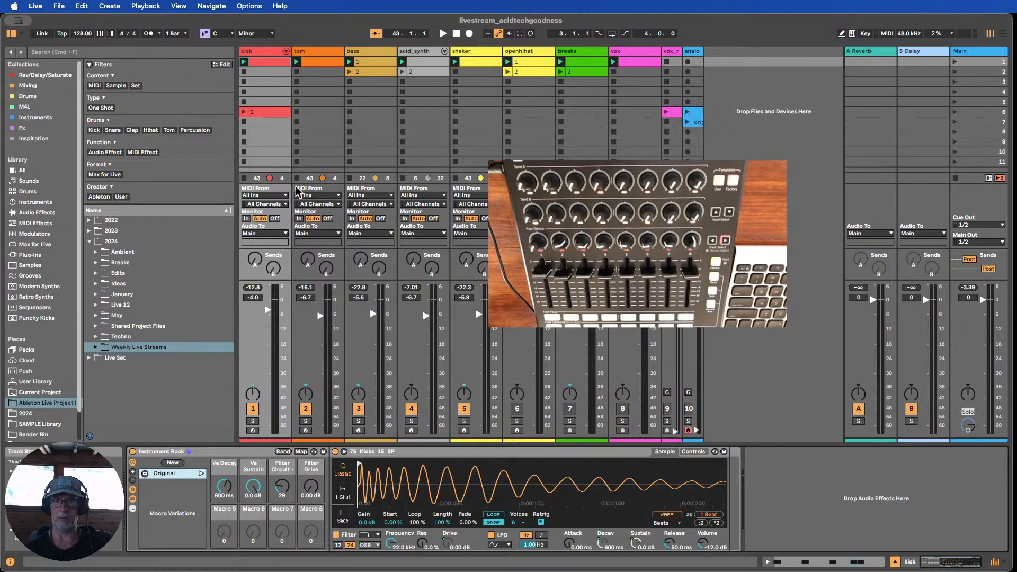
- Start playback from the first kick clip, and randomize the kick rack's macros to store two more macro variations
{"action": "left_click", "coordinate": [244, 62]}
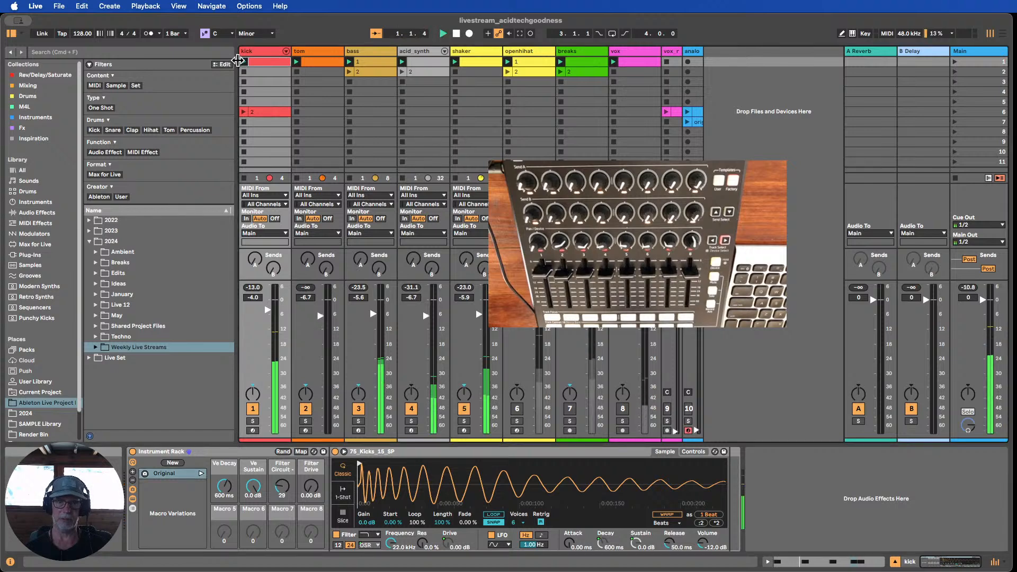
{"action": "left_click", "coordinate": [284, 452]}
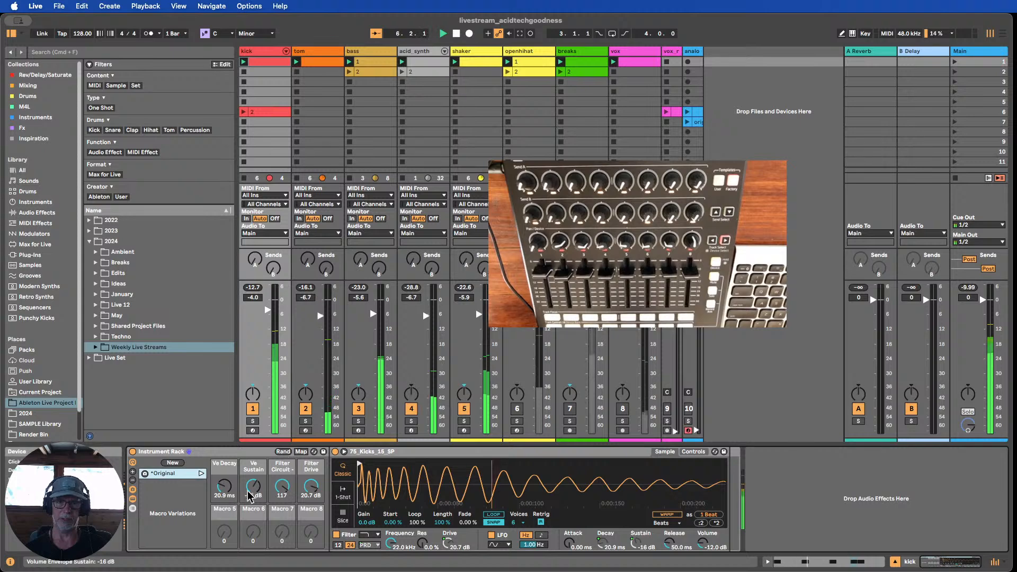
{"action": "left_click", "coordinate": [173, 463]}
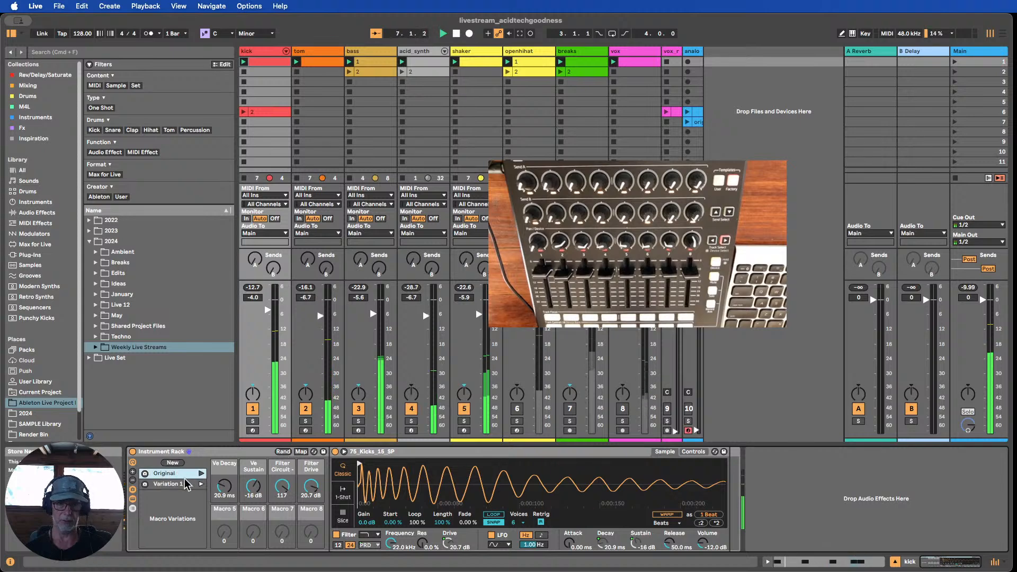
{"action": "left_click", "coordinate": [282, 453]}
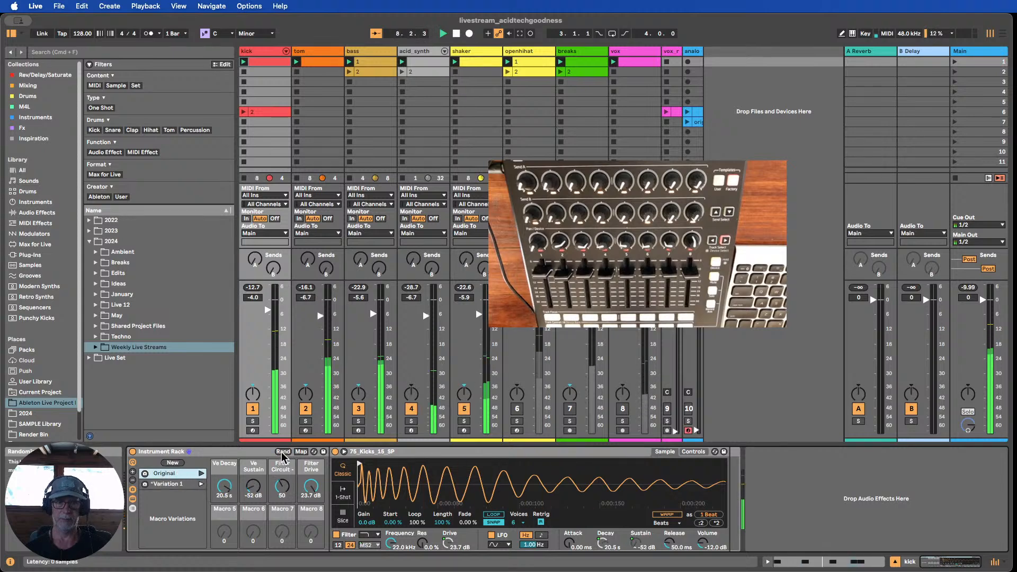
{"action": "left_click", "coordinate": [282, 452]}
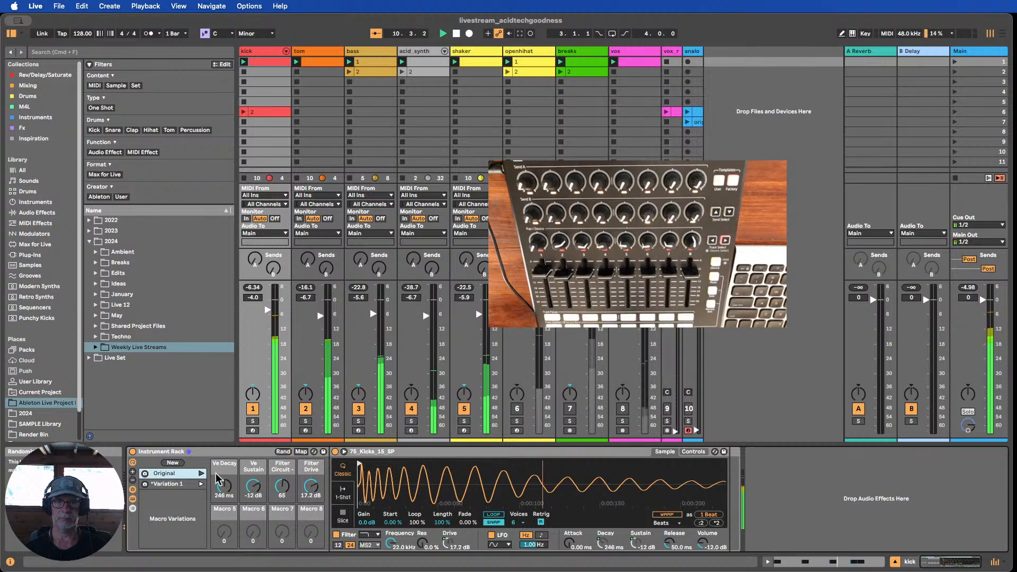
{"action": "left_click", "coordinate": [173, 463]}
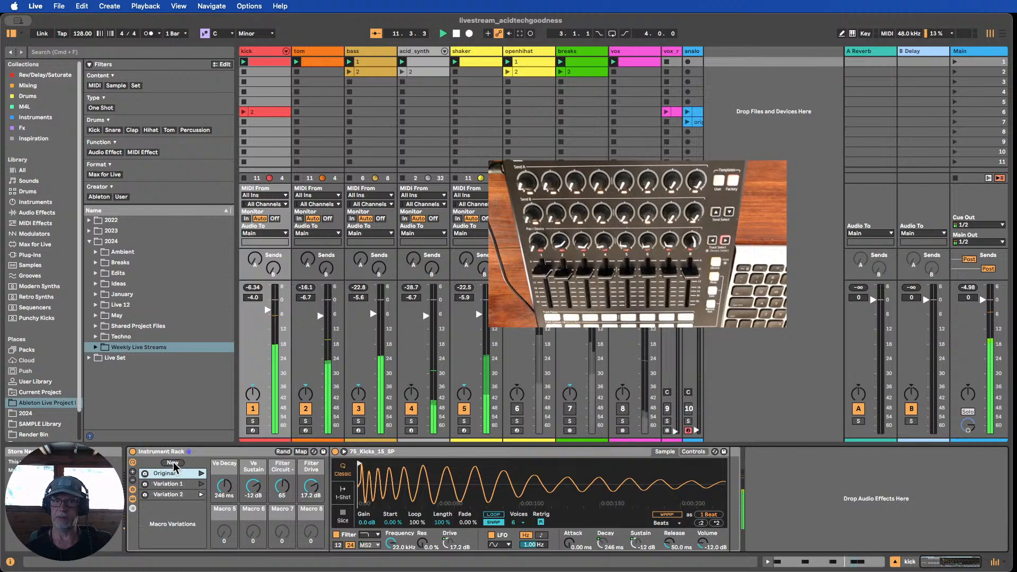
- Audition the kick rack's variations during playback by recalling Original, Variation 1 and Variation 2 in turn
{"action": "left_click", "coordinate": [201, 473]}
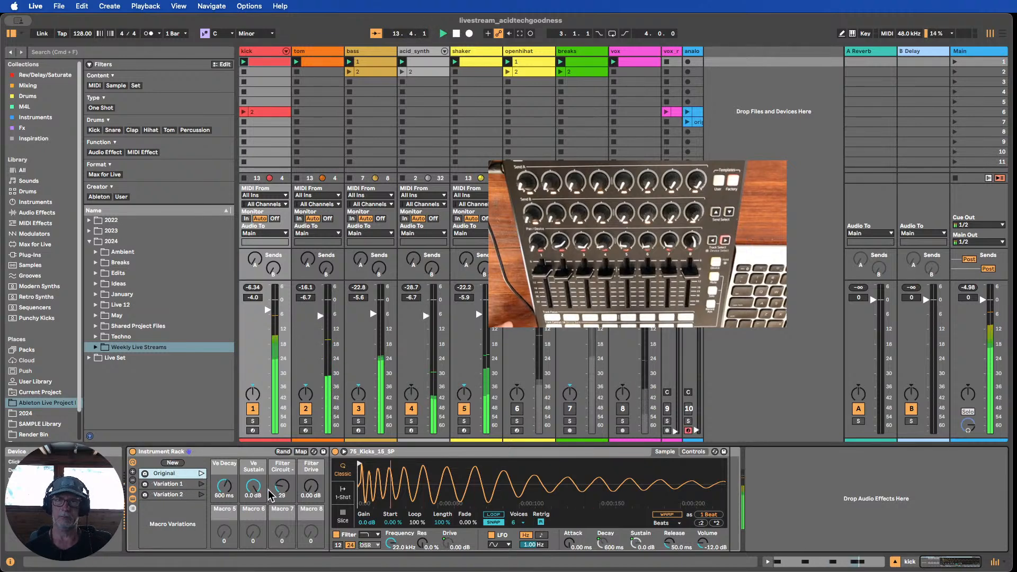
{"action": "left_click", "coordinate": [201, 484]}
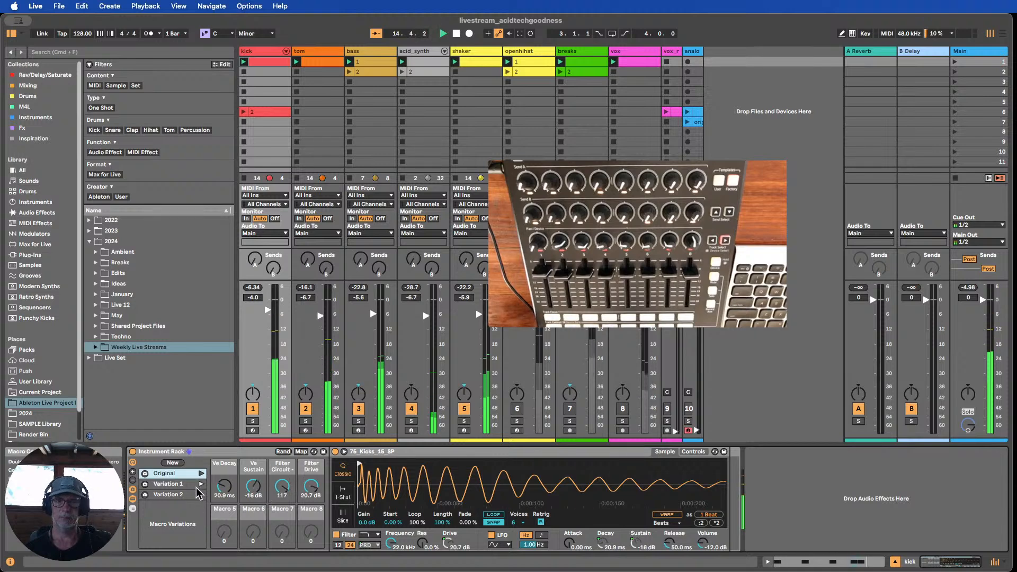
{"action": "left_click", "coordinate": [201, 495]}
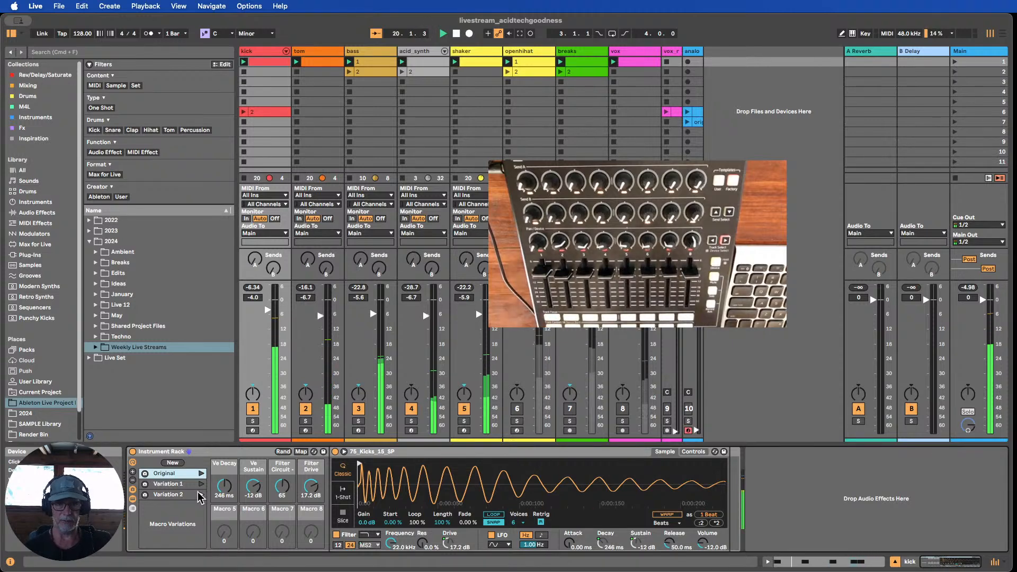
- Stop all playing clips and return the kick rack's macros to the Original variation
{"action": "left_click", "coordinate": [168, 494]}
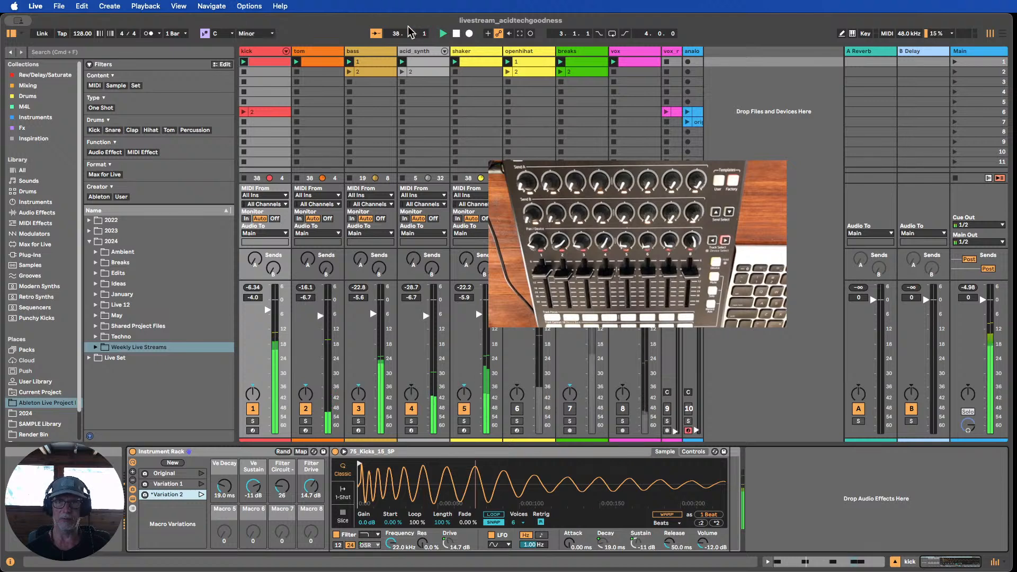
{"action": "left_click", "coordinate": [956, 178]}
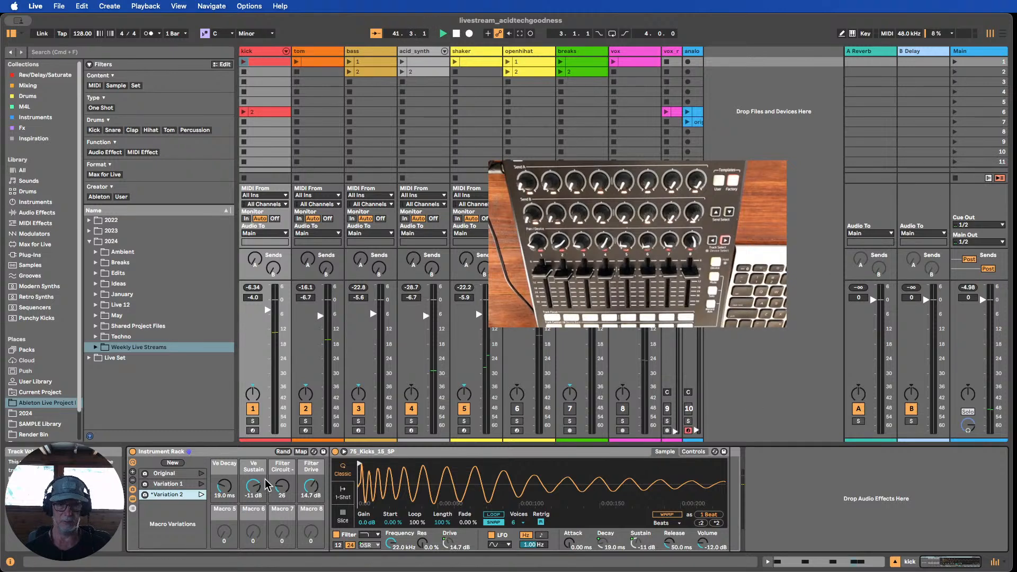
{"action": "left_click", "coordinate": [202, 494]}
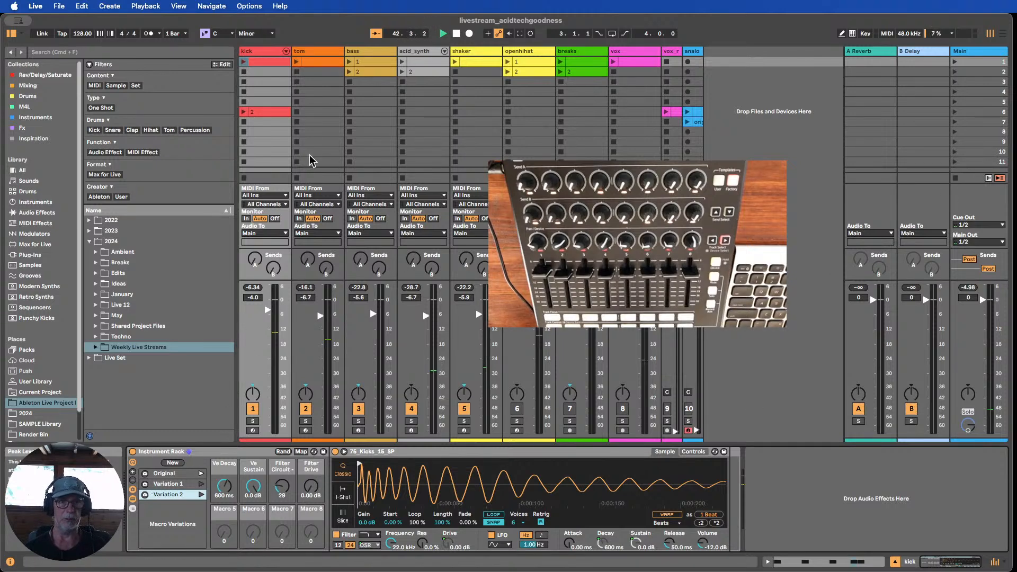
- Group the tom track's ALN_Tom_022 sampler into an Instrument Rack
{"action": "left_click", "coordinate": [309, 49]}
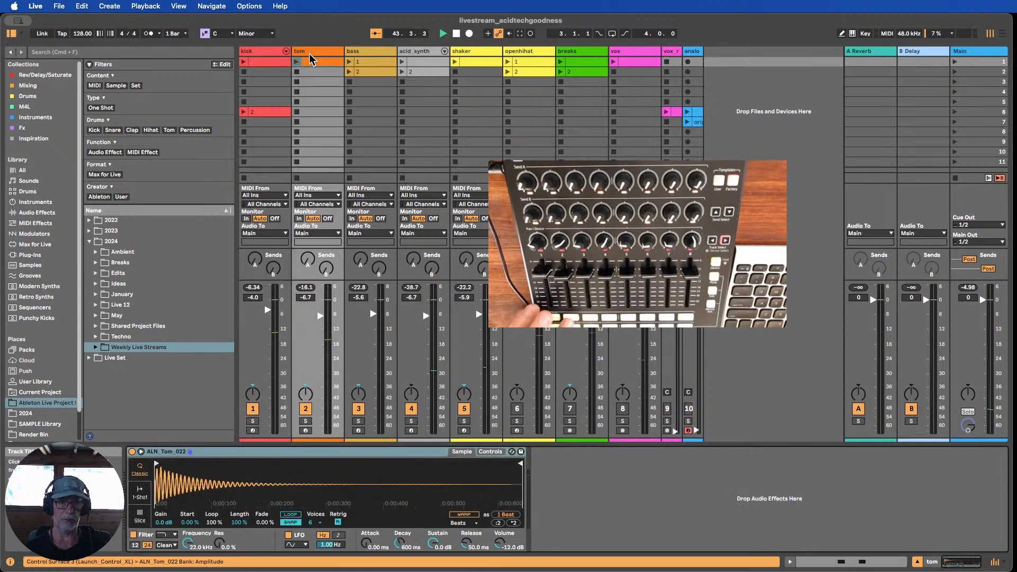
{"action": "left_click", "coordinate": [256, 453]}
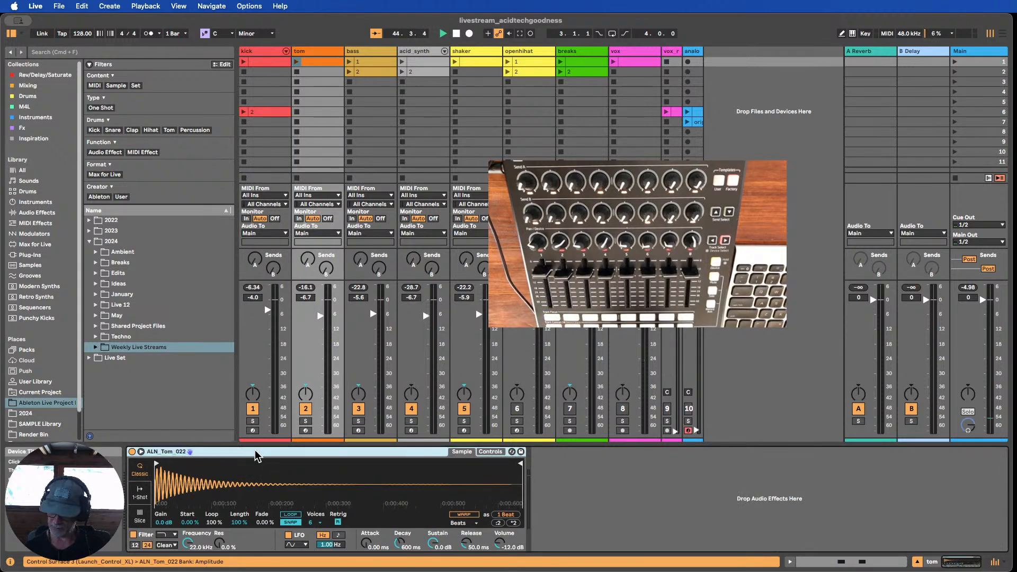
{"action": "key", "text": "super+g"}
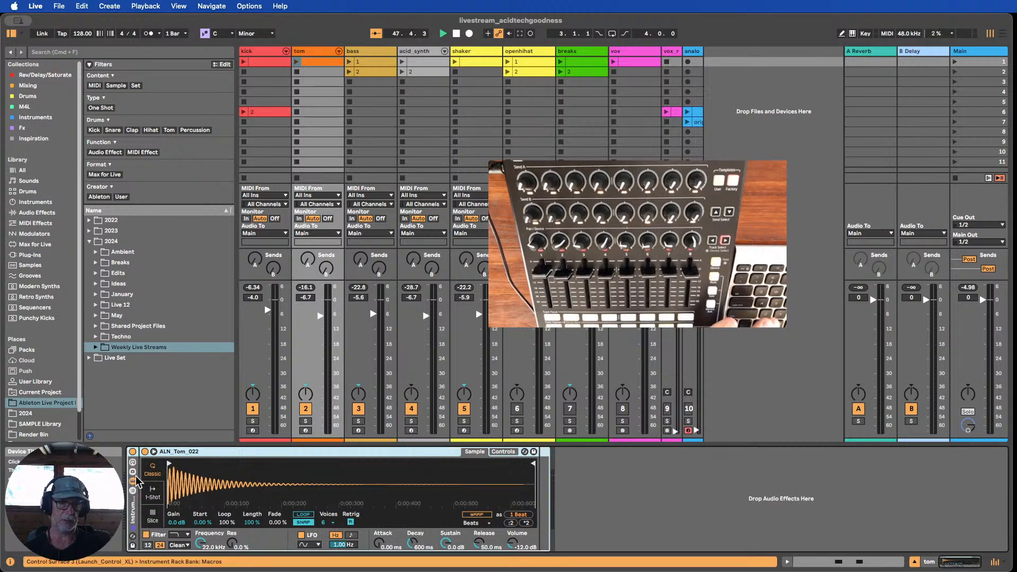
- Show the tom rack's macro controls and map the sampler's volume envelope Decay to Macro 1
{"action": "left_click", "coordinate": [133, 465]}
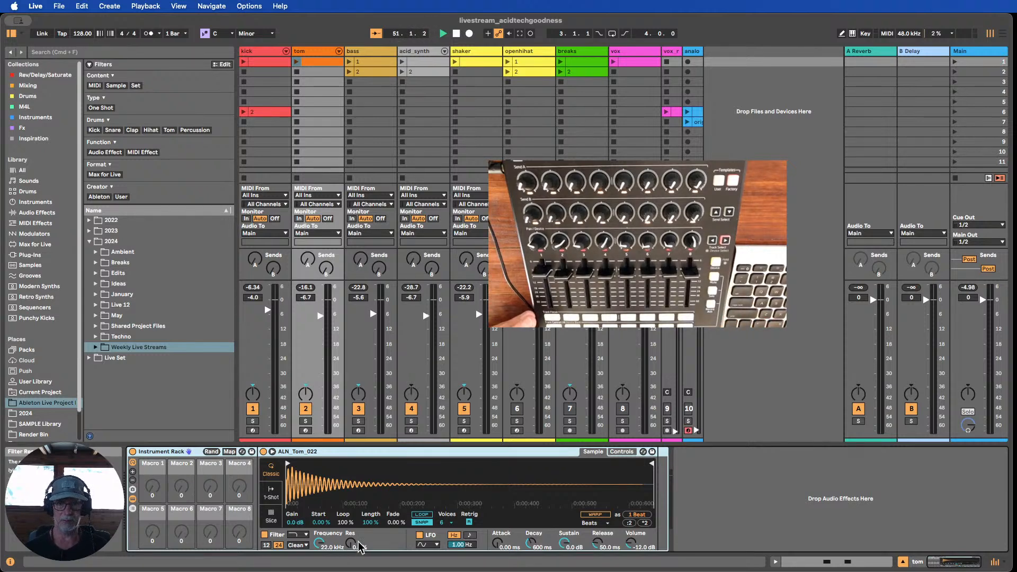
{"action": "right_click", "coordinate": [530, 545]}
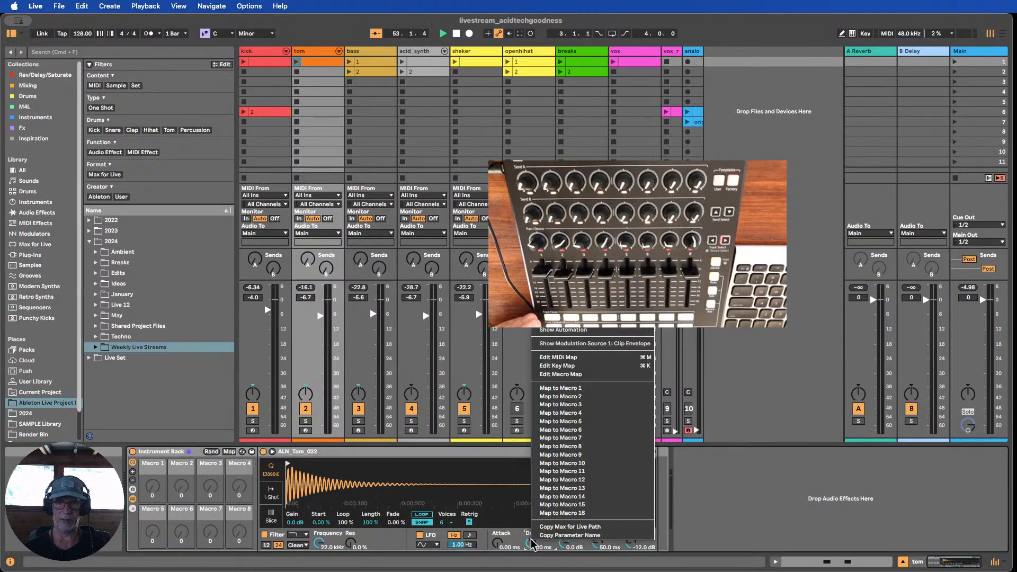
{"action": "left_click", "coordinate": [568, 389]}
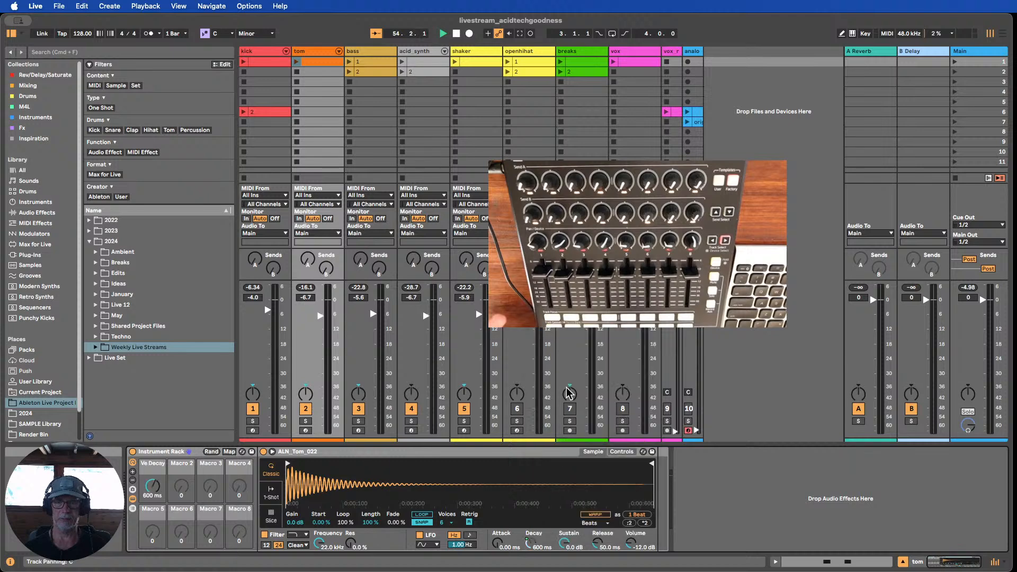
- Map the tom sampler's envelope Sustain, Transpose and Ran>Pan parameters to Macros 2, 3 and 4 of its rack
{"action": "right_click", "coordinate": [567, 544]}
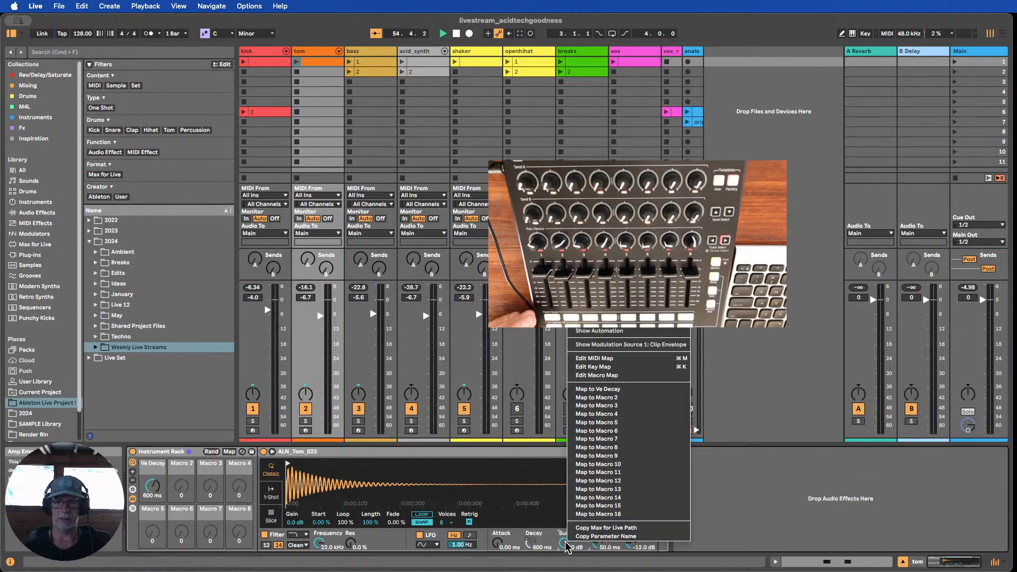
{"action": "left_click", "coordinate": [602, 398]}
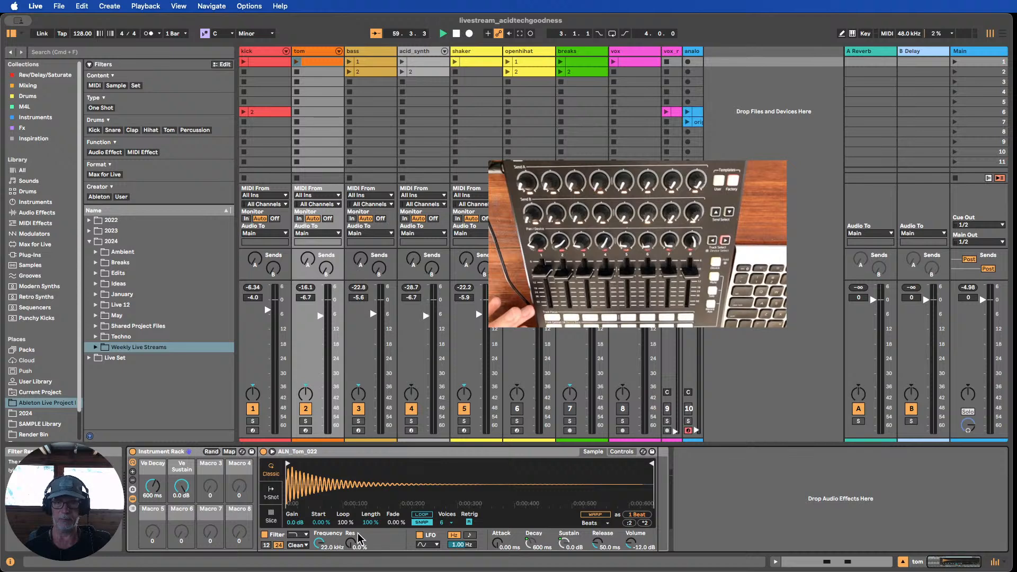
{"action": "left_click", "coordinate": [621, 452]}
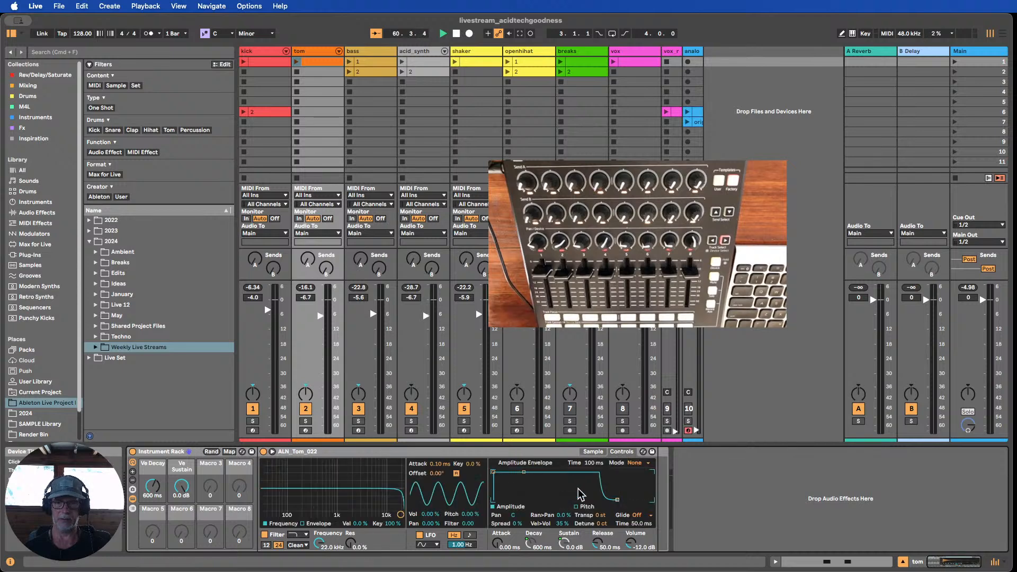
{"action": "right_click", "coordinate": [602, 521]}
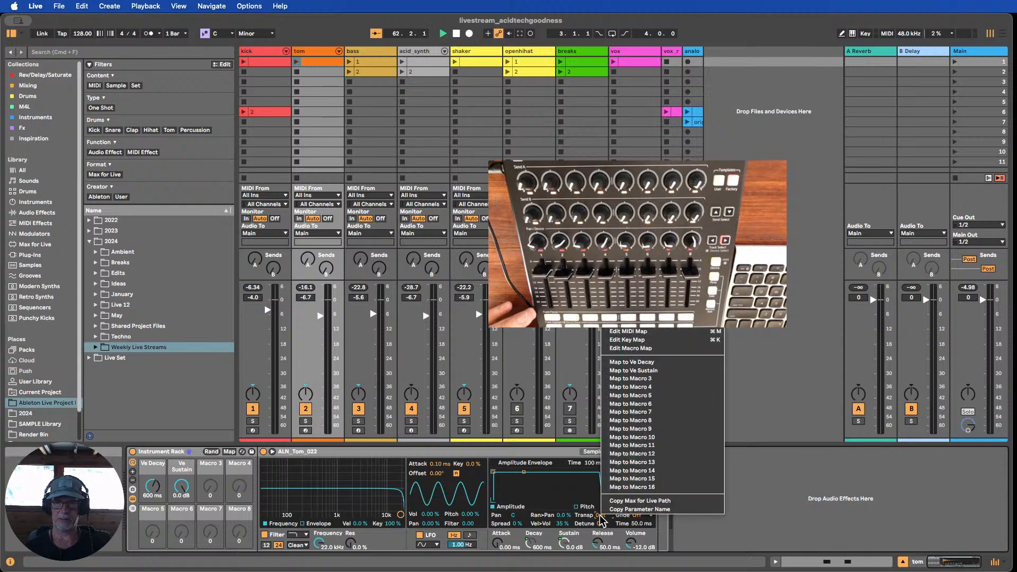
{"action": "left_click", "coordinate": [646, 379]}
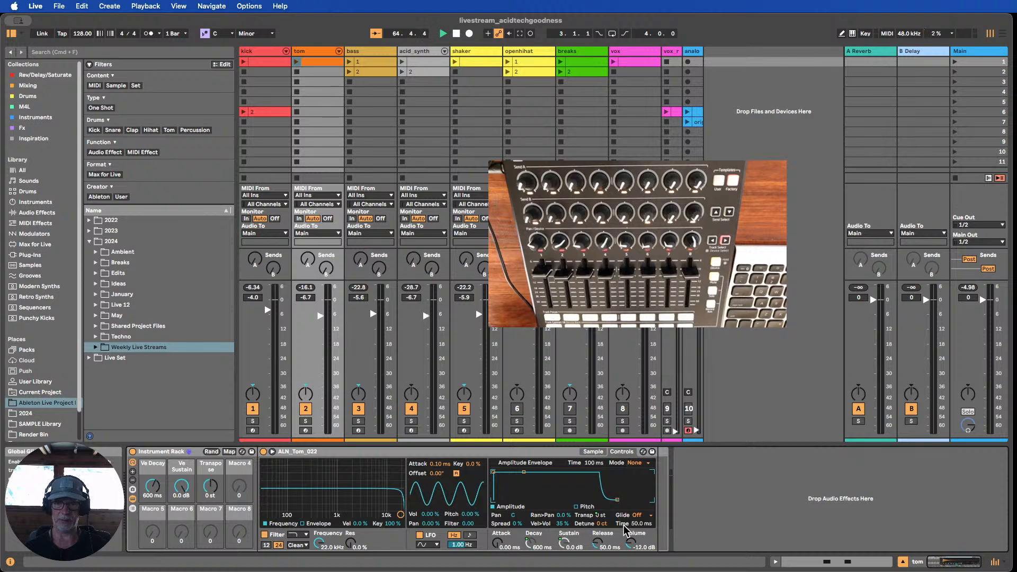
{"action": "right_click", "coordinate": [565, 519]}
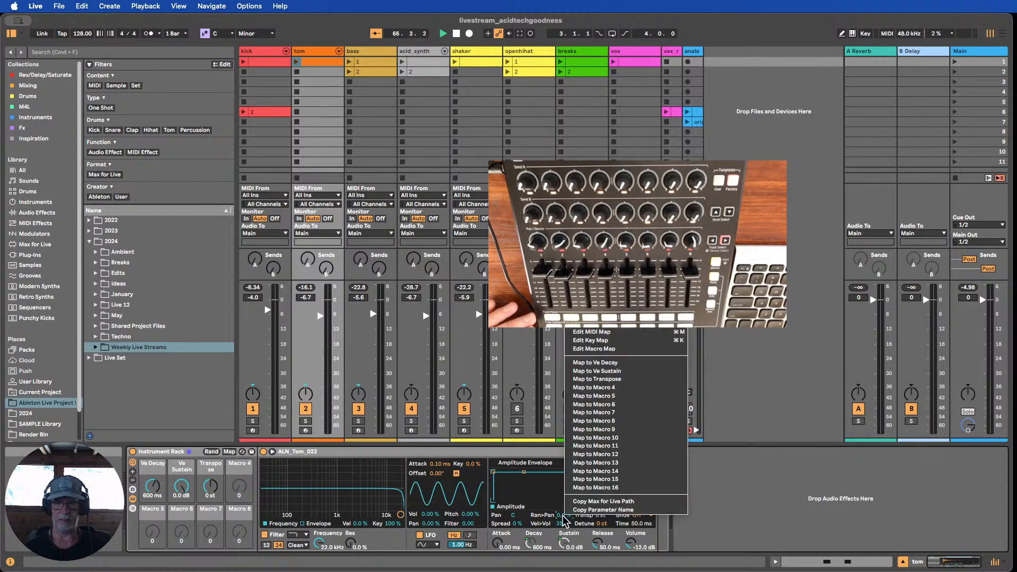
{"action": "left_click", "coordinate": [606, 400]}
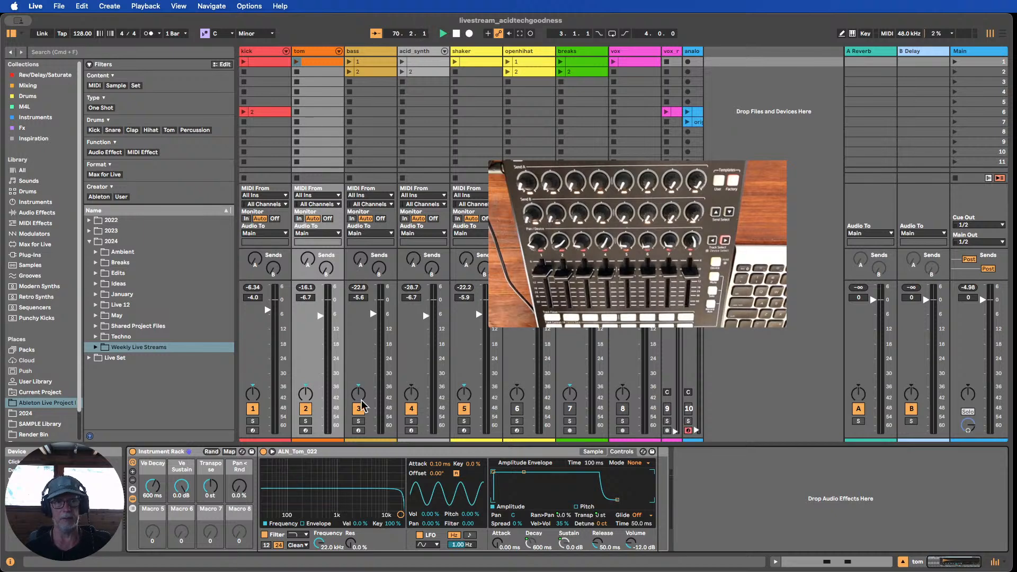
- Add a Phaser-Flanger audio effect after the ALN_Tom_022 sampler inside the tom track's Instrument Rack
{"action": "left_click", "coordinate": [33, 212]}
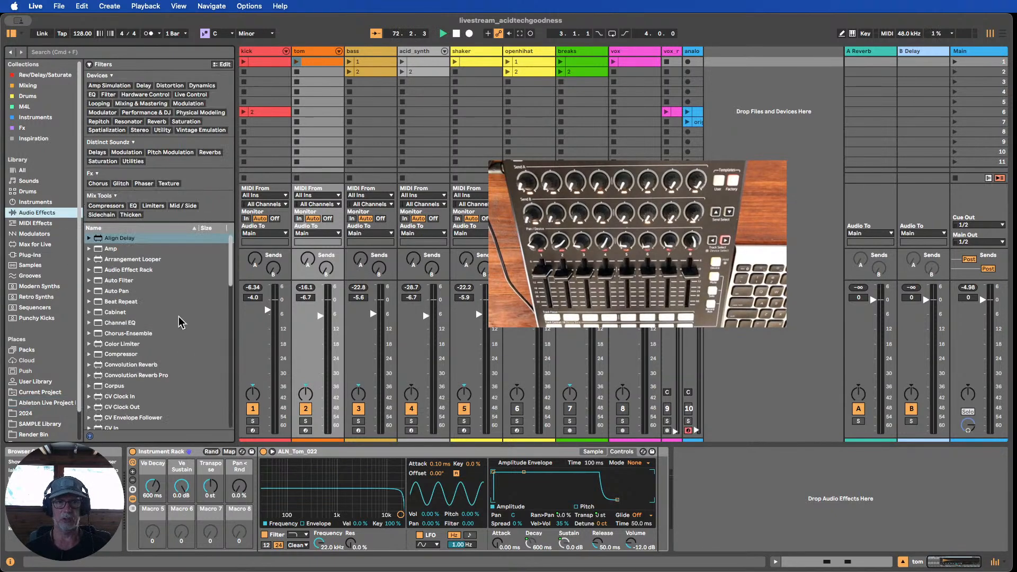
{"action": "scroll", "coordinate": [182, 321], "scroll_direction": "down", "scroll_amount": 2}
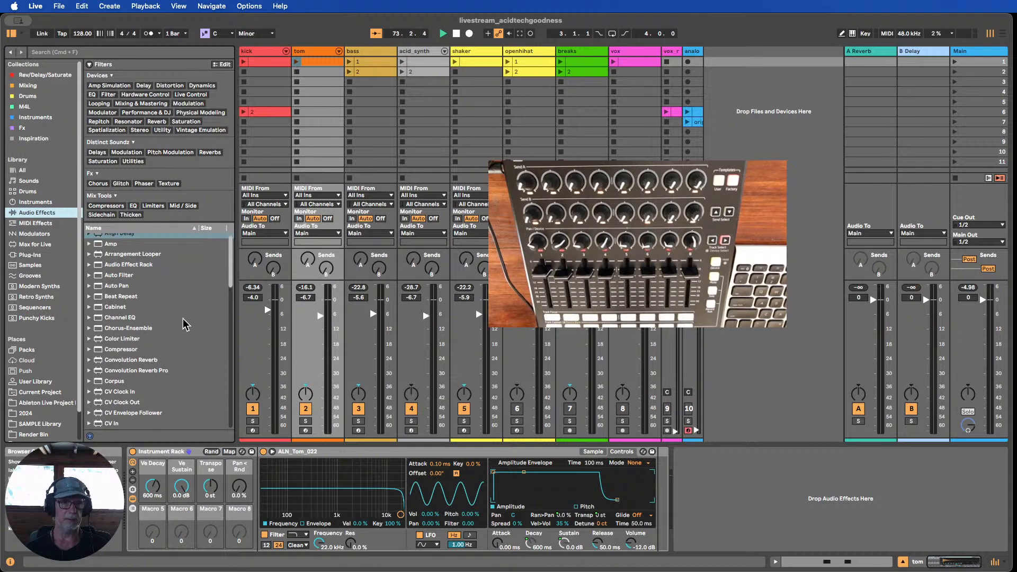
{"action": "scroll", "coordinate": [182, 320], "scroll_direction": "down", "scroll_amount": 10}
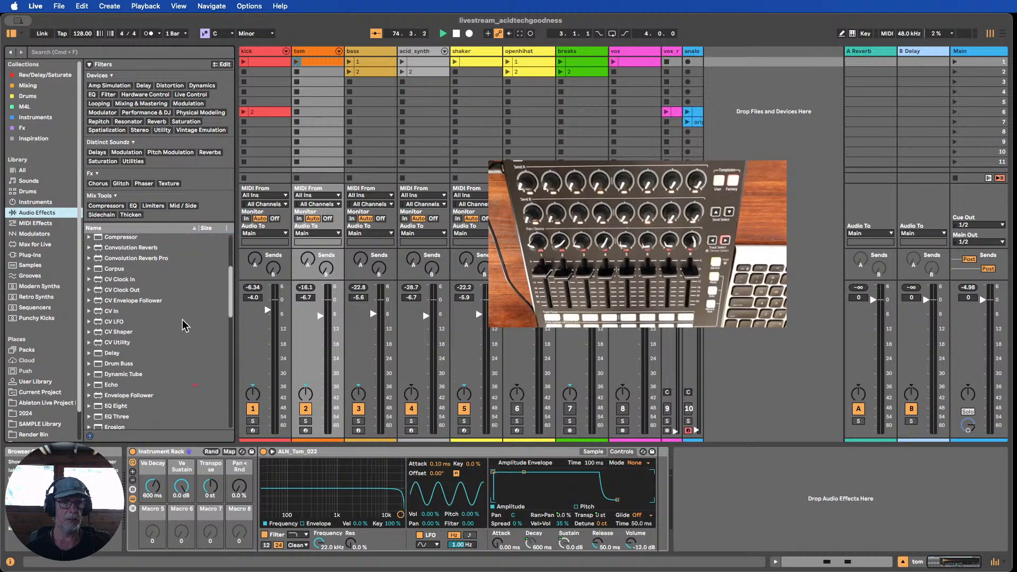
{"action": "scroll", "coordinate": [182, 320], "scroll_direction": "down", "scroll_amount": 5}
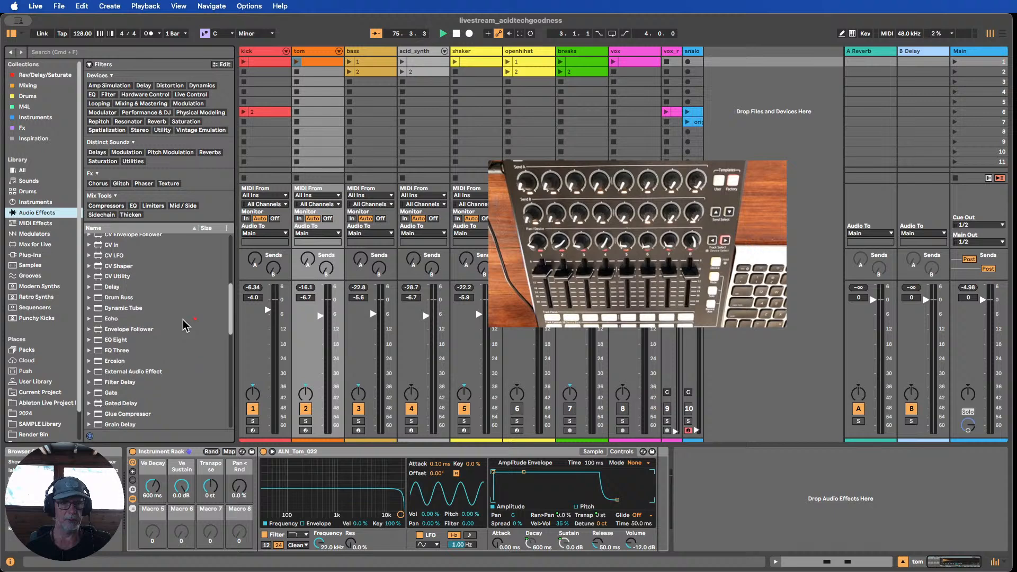
{"action": "scroll", "coordinate": [184, 324], "scroll_direction": "down", "scroll_amount": 4}
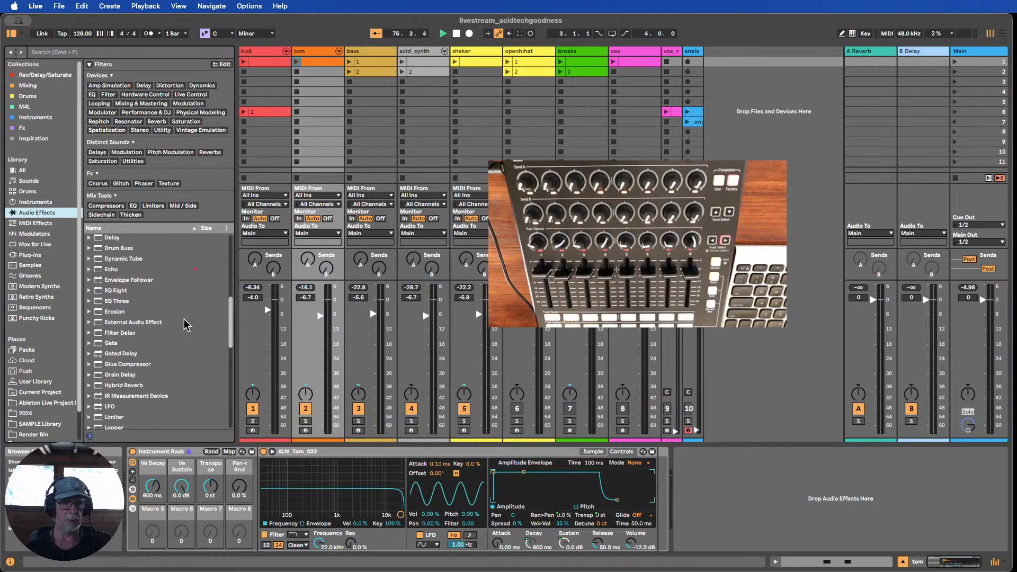
{"action": "scroll", "coordinate": [185, 321], "scroll_direction": "down", "scroll_amount": 5}
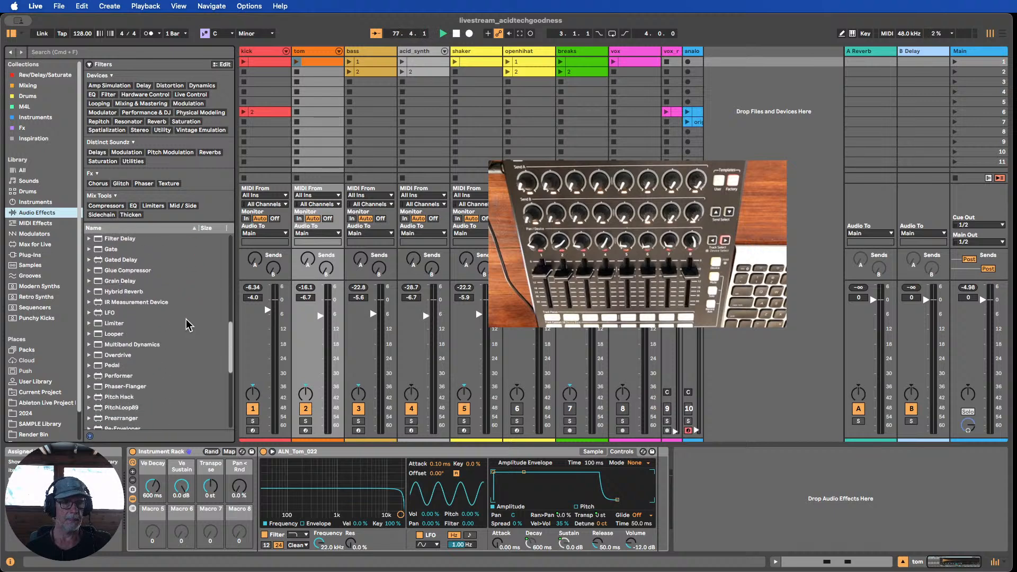
{"action": "scroll", "coordinate": [186, 320], "scroll_direction": "down", "scroll_amount": 1}
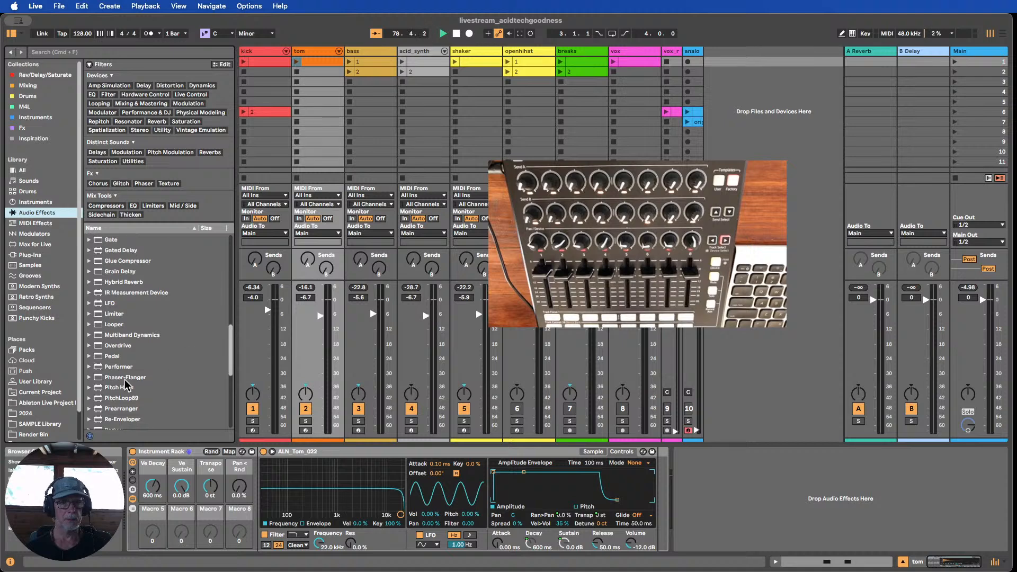
{"action": "left_click_drag", "start_coordinate": [125, 377], "coordinate": [624, 473]}
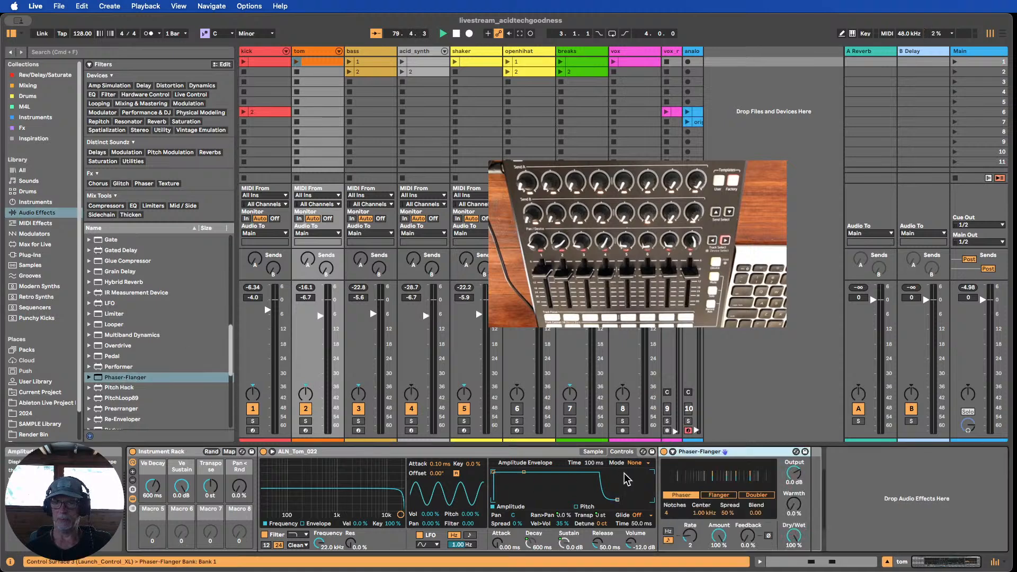
- Set the Phaser-Flanger's Dry/Wet to 0% and map it to Macro 5 of the tom rack
{"action": "left_click_drag", "start_coordinate": [793, 537], "coordinate": [793, 542]}
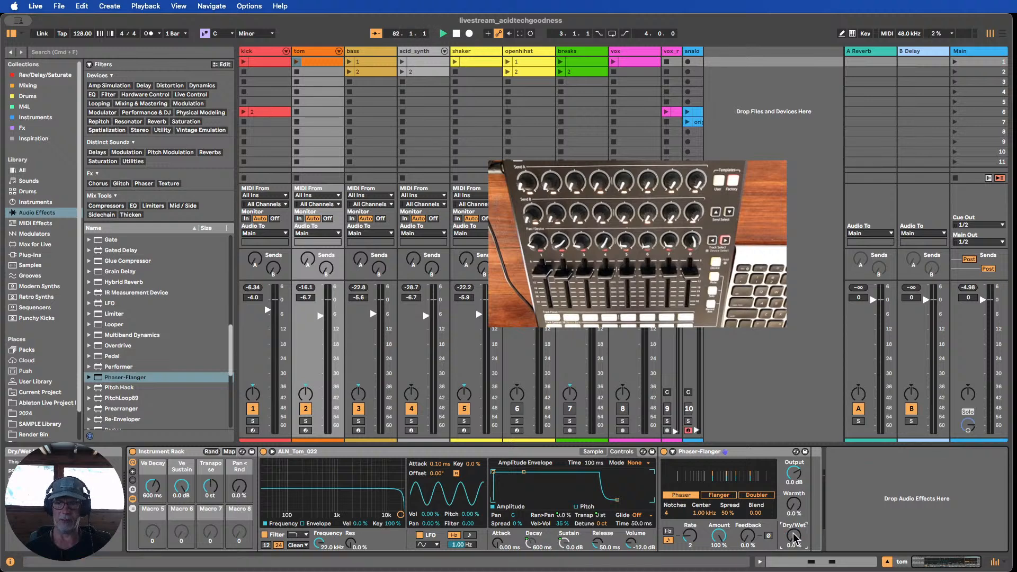
{"action": "right_click", "coordinate": [794, 539]}
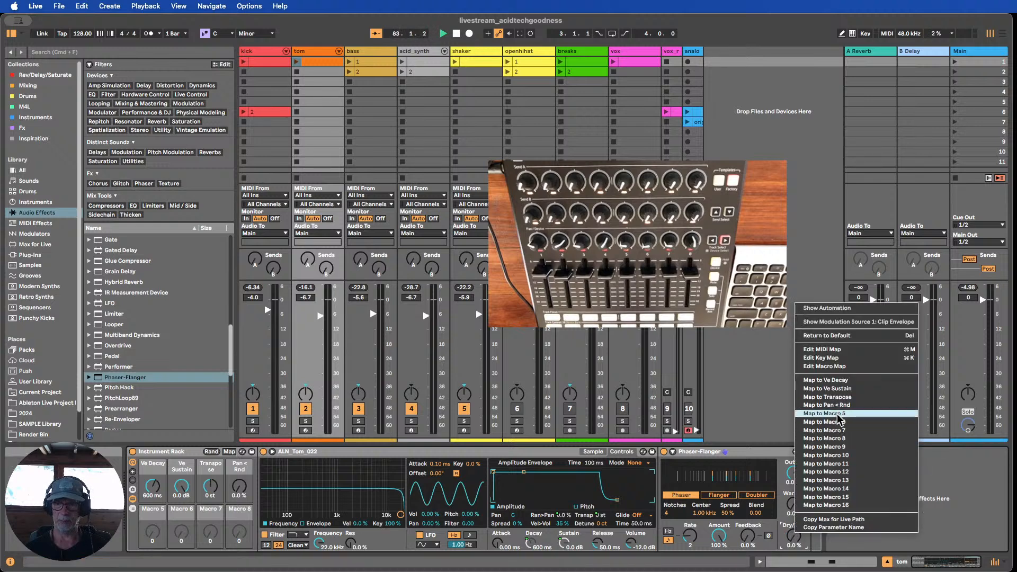
{"action": "left_click", "coordinate": [827, 414]}
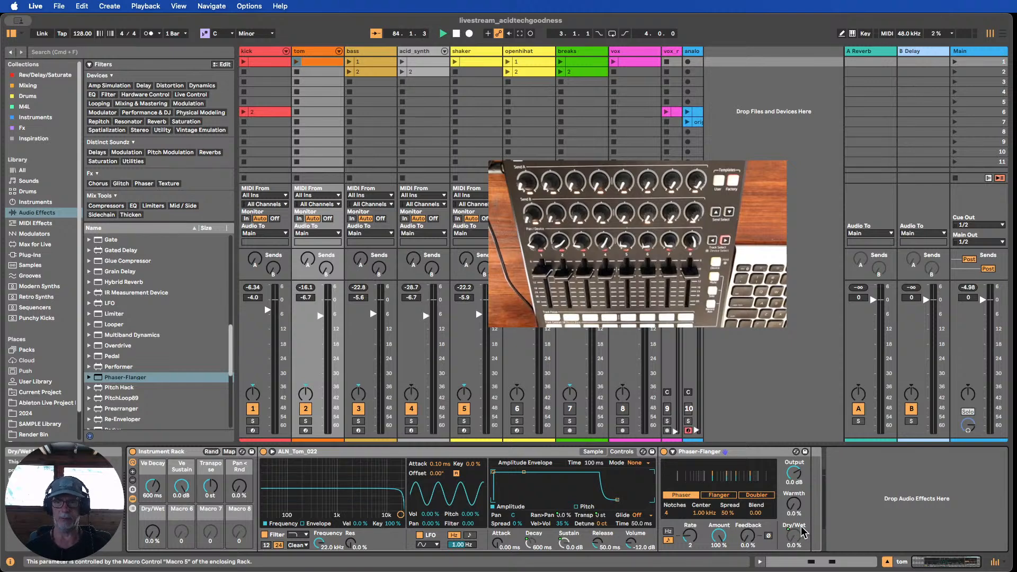
- Exclude the tom rack's Dry/Wet macro from randomization and include it again
{"action": "right_click", "coordinate": [156, 514]}
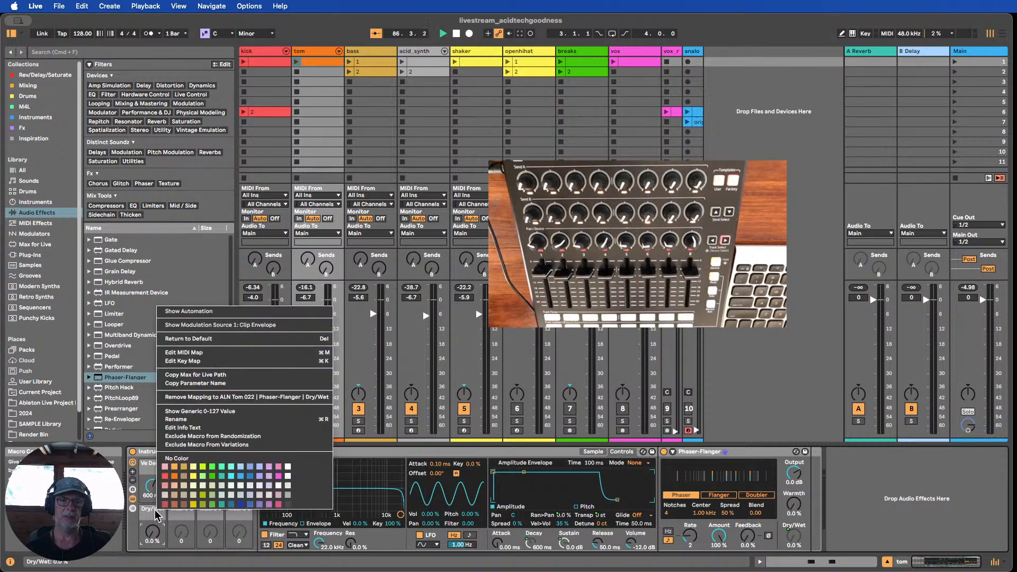
{"action": "left_click", "coordinate": [205, 436]}
{"action": "right_click", "coordinate": [153, 509]}
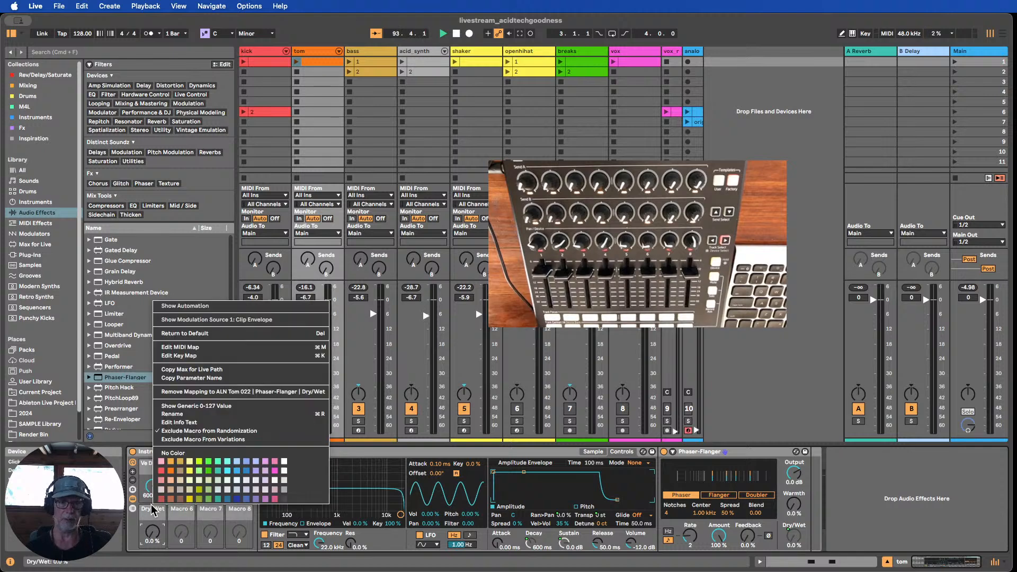
{"action": "left_click", "coordinate": [175, 431]}
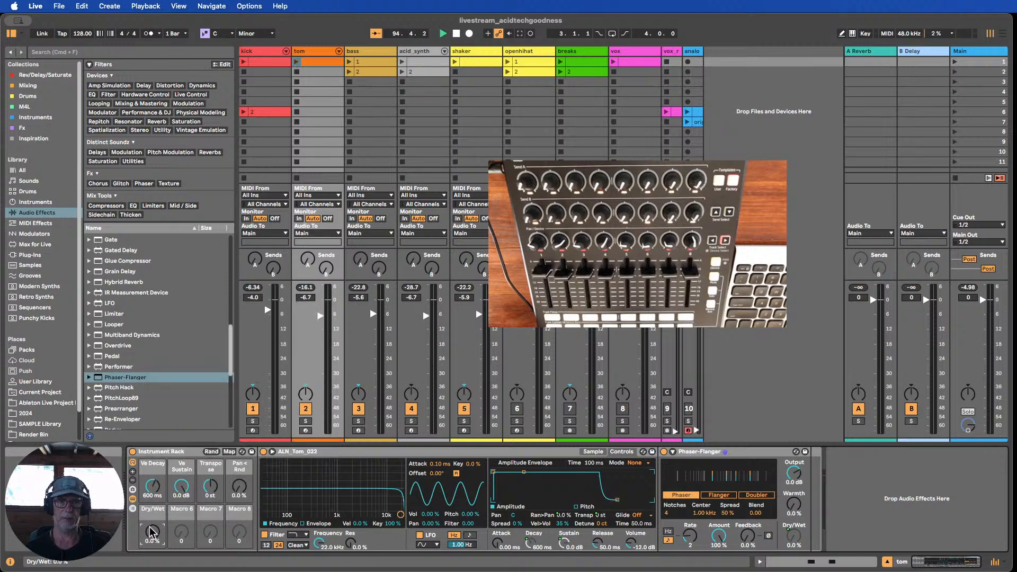
{"action": "right_click", "coordinate": [153, 509]}
{"action": "left_click", "coordinate": [152, 512]}
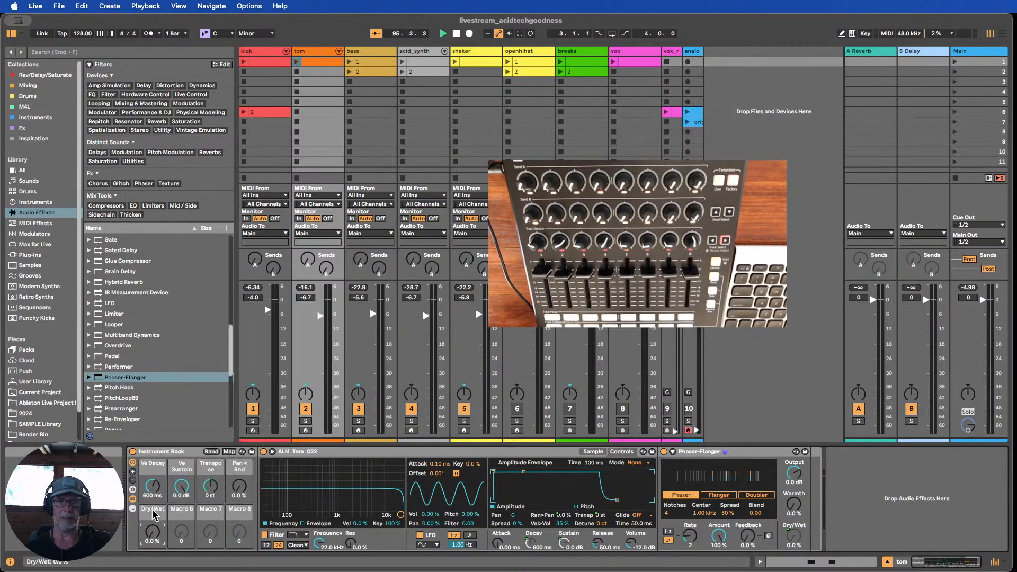
- Expand the tom rack to ten visible macros and reduce it to eight again
{"action": "left_click", "coordinate": [133, 472]}
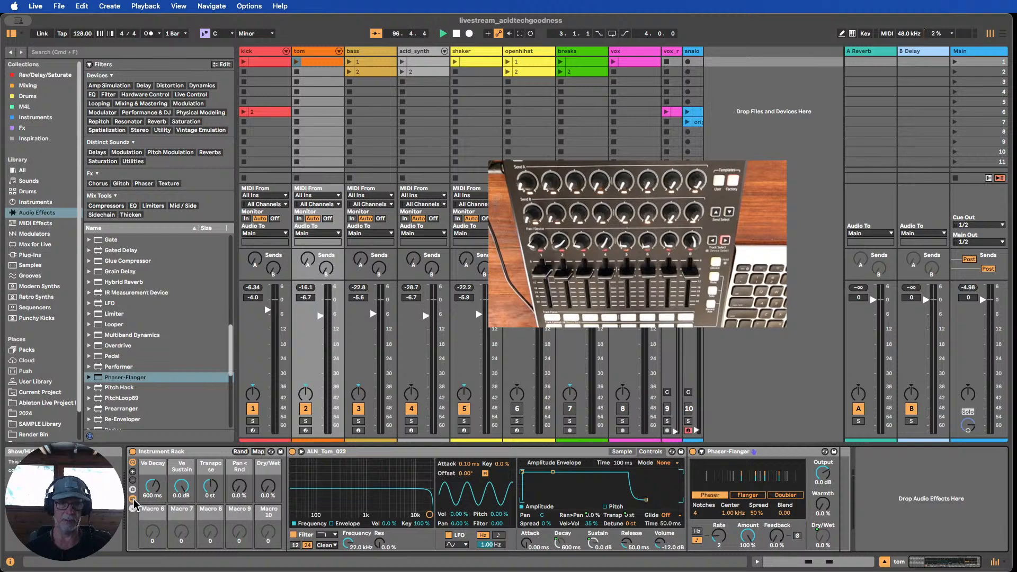
{"action": "left_click", "coordinate": [132, 480]}
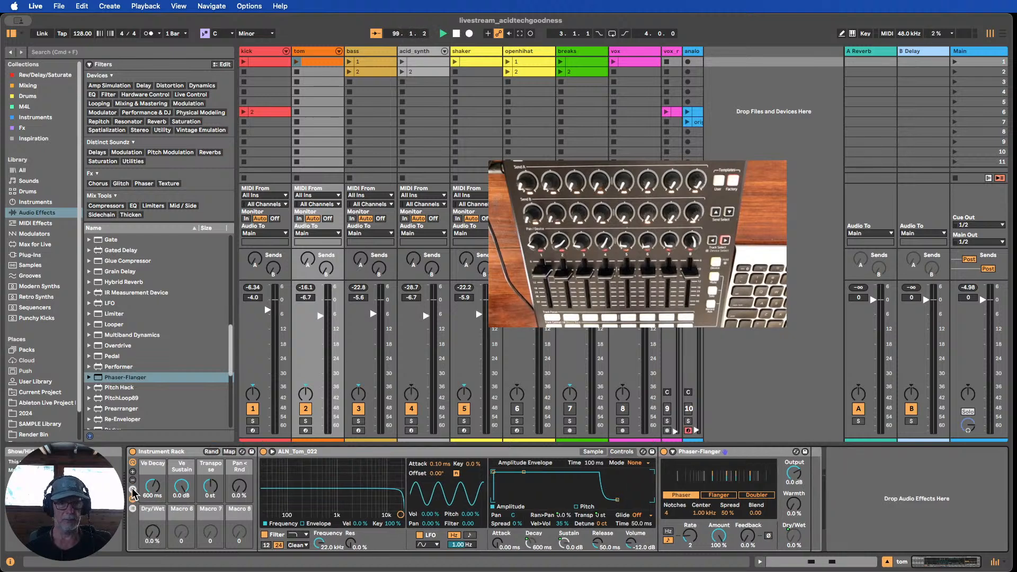
- Show the tom rack's macro variations and store the current macro settings as a variation named "original"
{"action": "left_click", "coordinate": [132, 490]}
{"action": "left_click", "coordinate": [171, 464]}
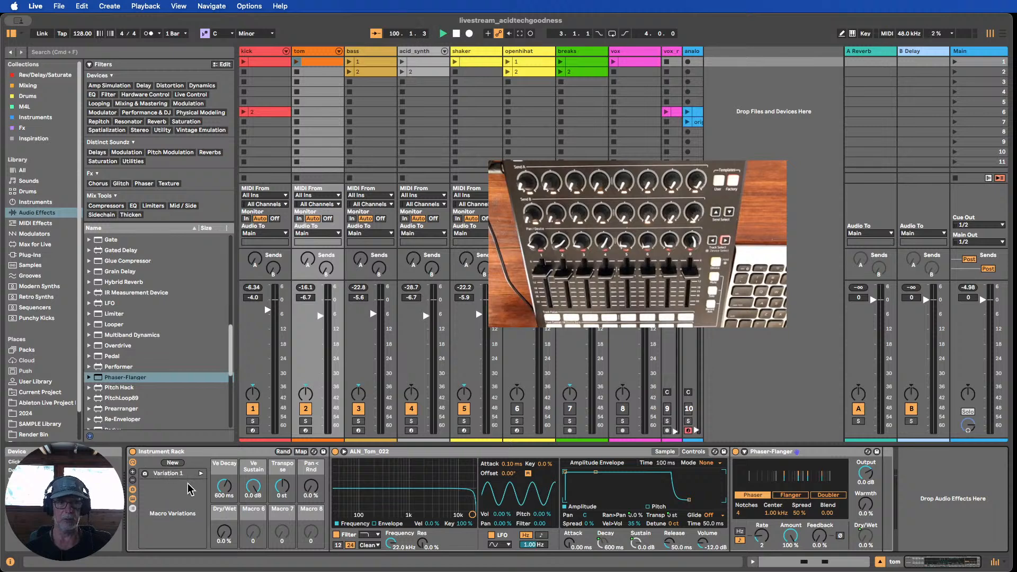
{"action": "type", "text": "original"}
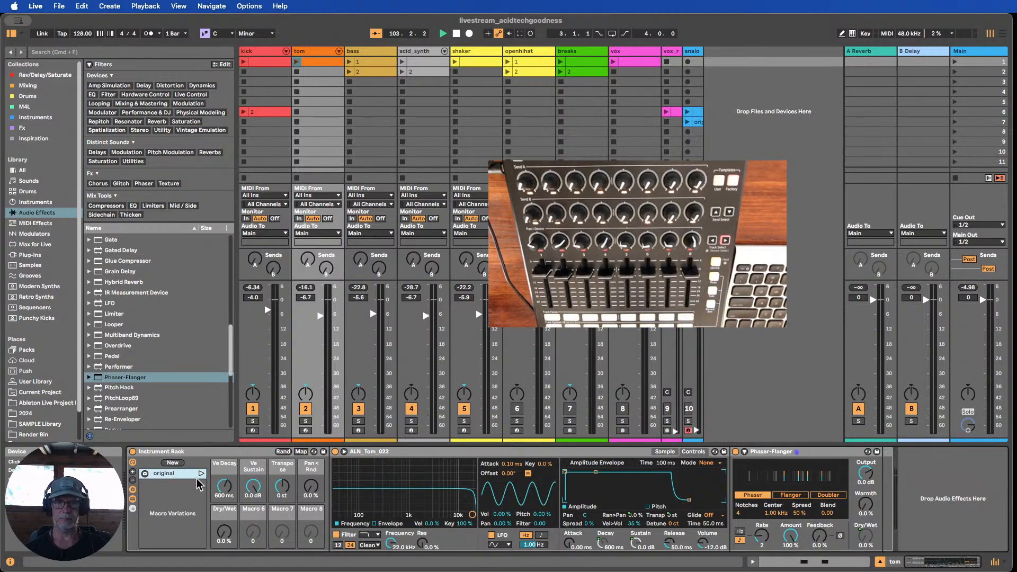
- Launch scene 1 and store the tom rack's adjusted macro values as a second variation
{"action": "left_click", "coordinate": [956, 63]}
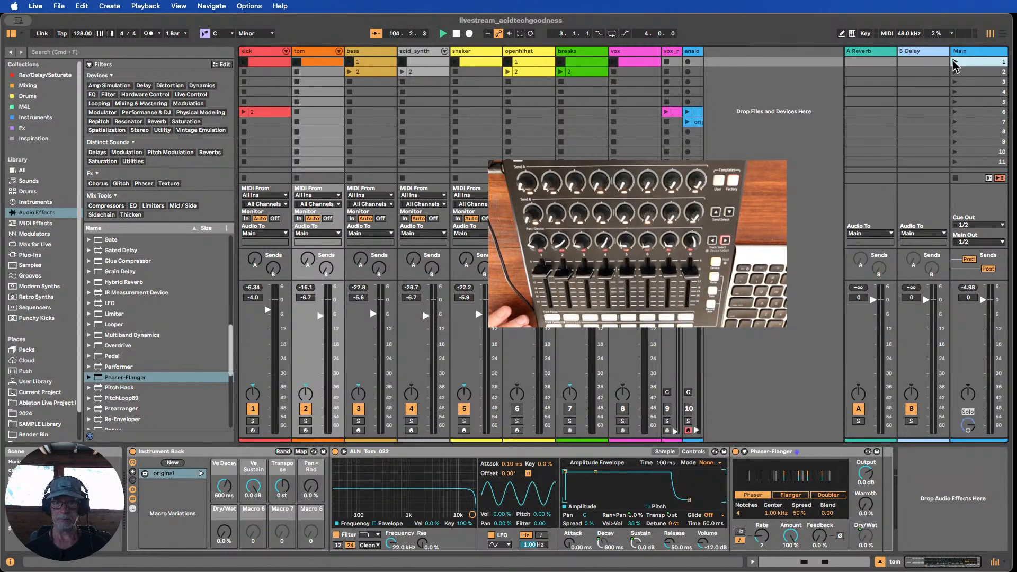
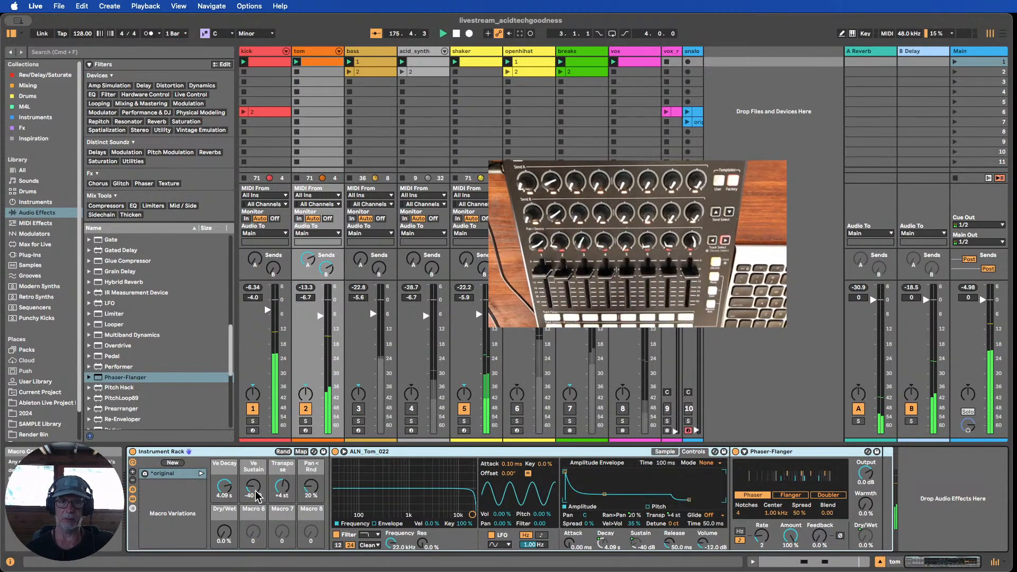
{"action": "left_click", "coordinate": [173, 464]}
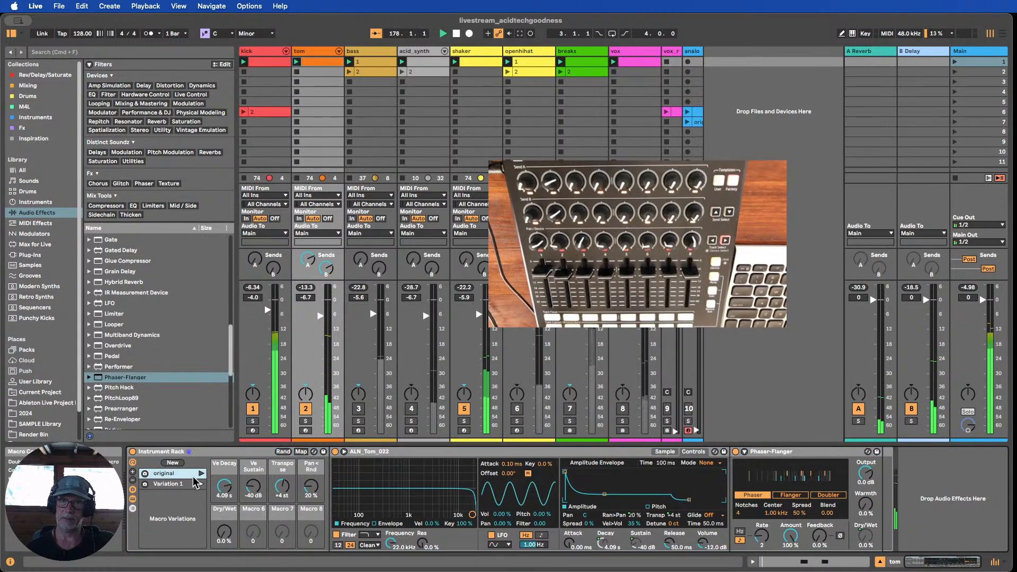
- Audition the tom rack by alternately recalling the original variation and Variation 1 during playback, ending on Variation 1
{"action": "left_click", "coordinate": [202, 474]}
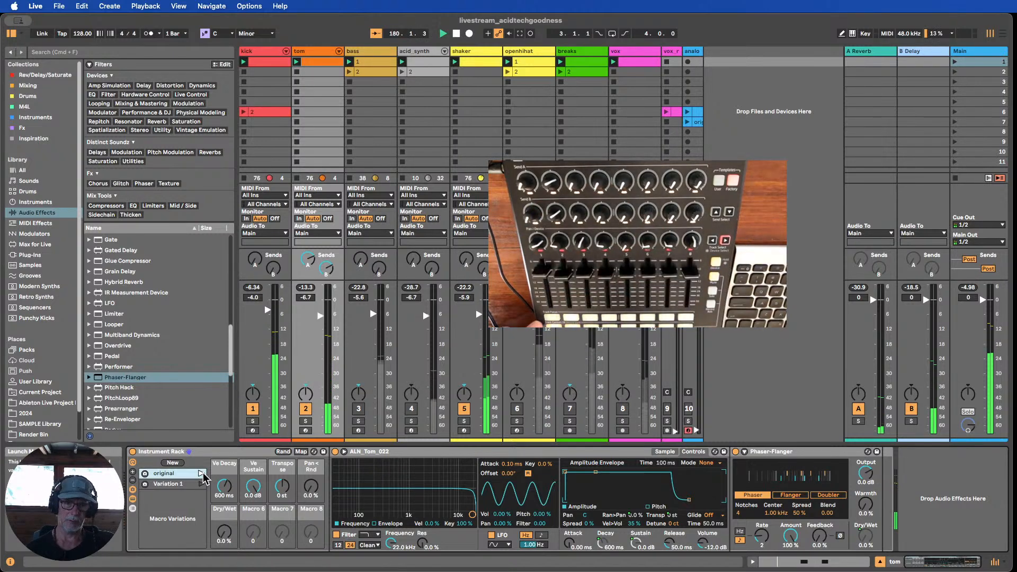
{"action": "left_click", "coordinate": [201, 484]}
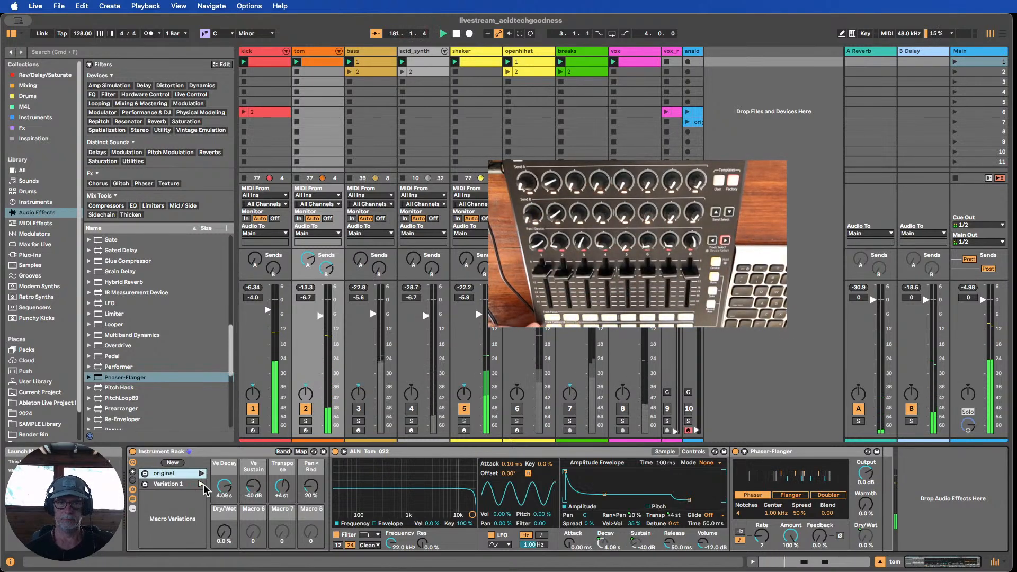
{"action": "left_click", "coordinate": [201, 474]}
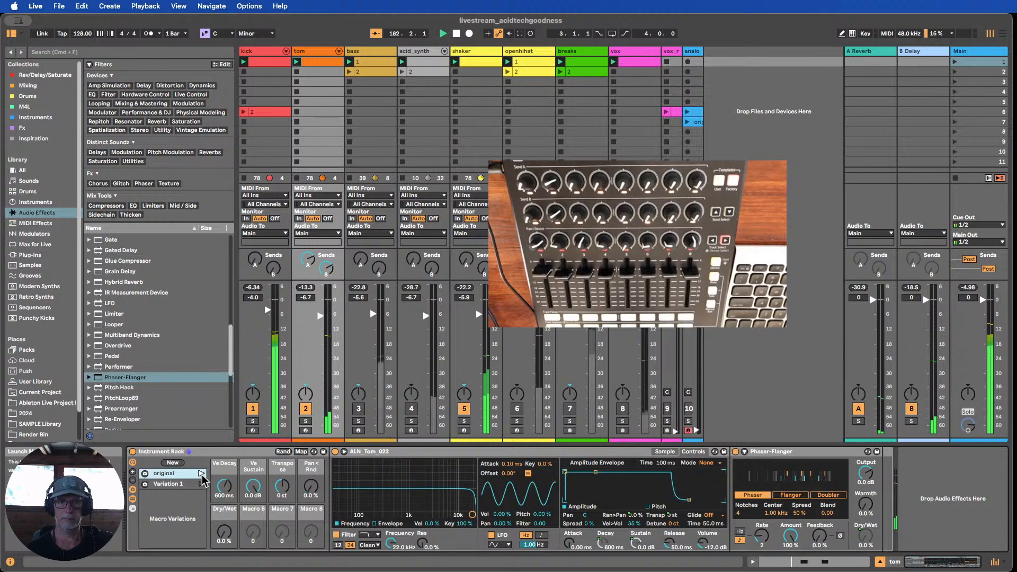
{"action": "left_click", "coordinate": [202, 485]}
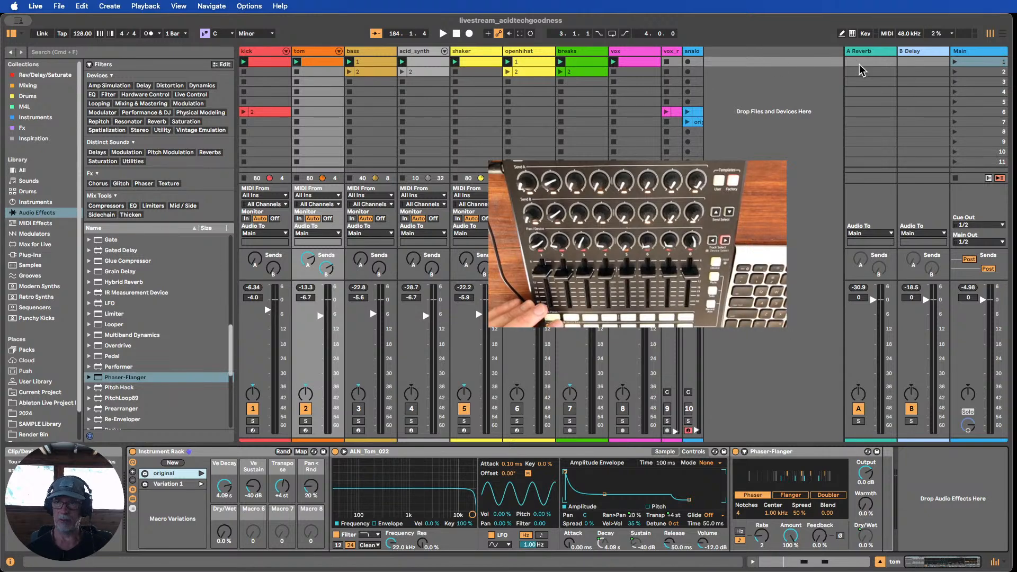
- Launch scene 1 again to hear the tom track with Variation 1's settings, and stop playback
{"action": "left_click", "coordinate": [954, 62]}
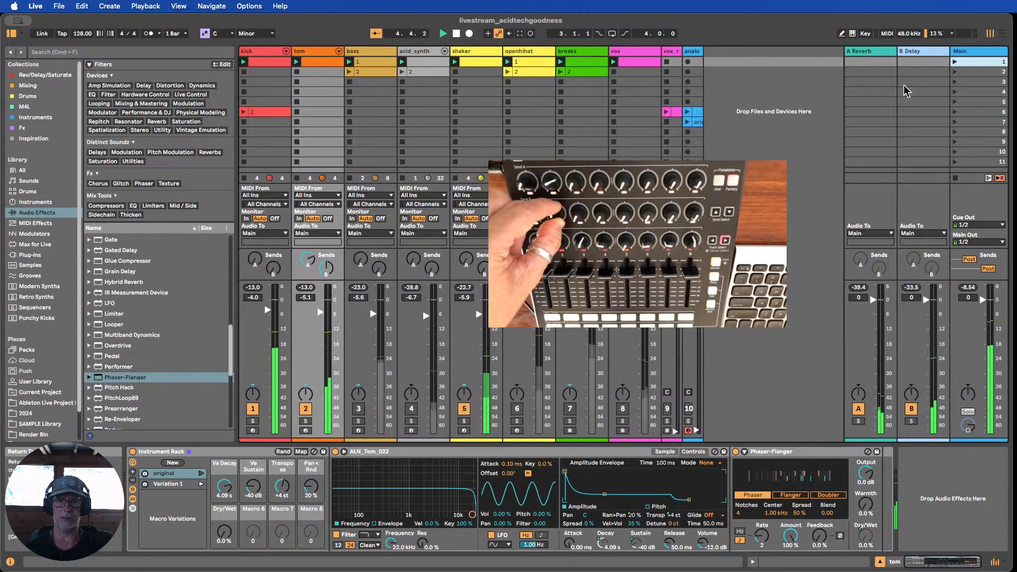
{"action": "key", "text": "space"}
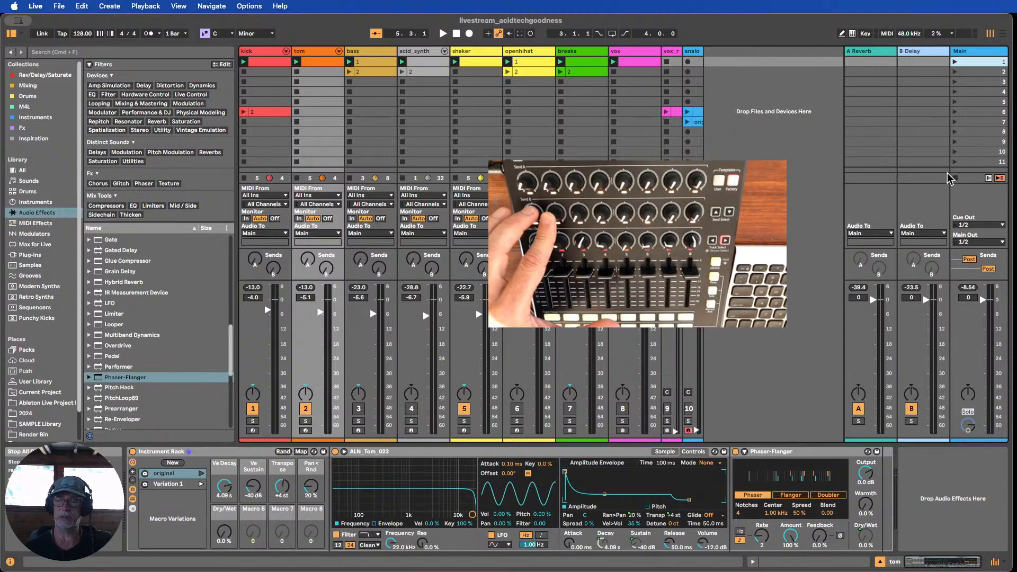
- Review the Reverb and Delay return tracks' devices and insert a third return track after them
{"action": "left_click", "coordinate": [860, 51]}
{"action": "left_click", "coordinate": [910, 52]}
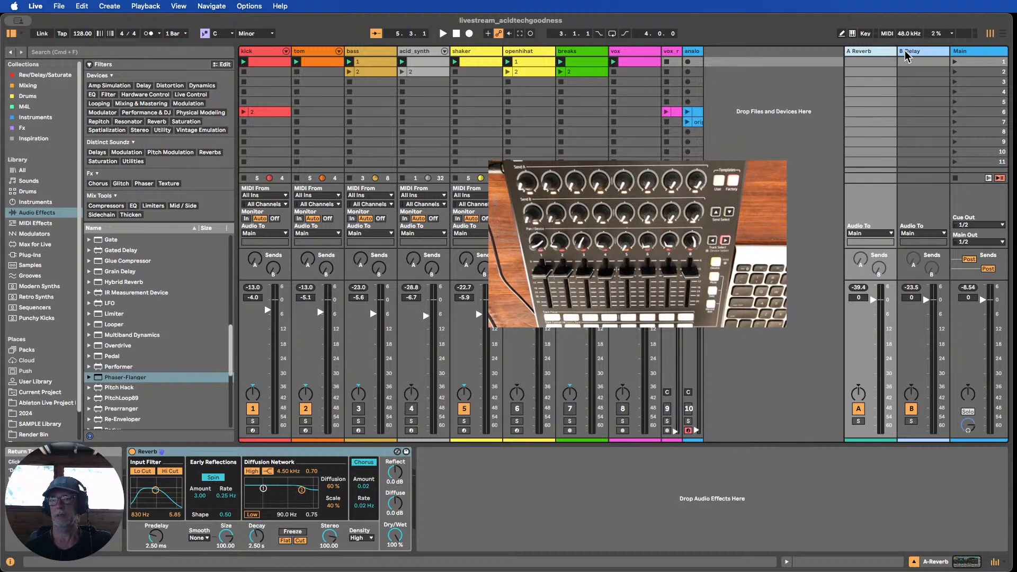
{"action": "left_click", "coordinate": [911, 54]}
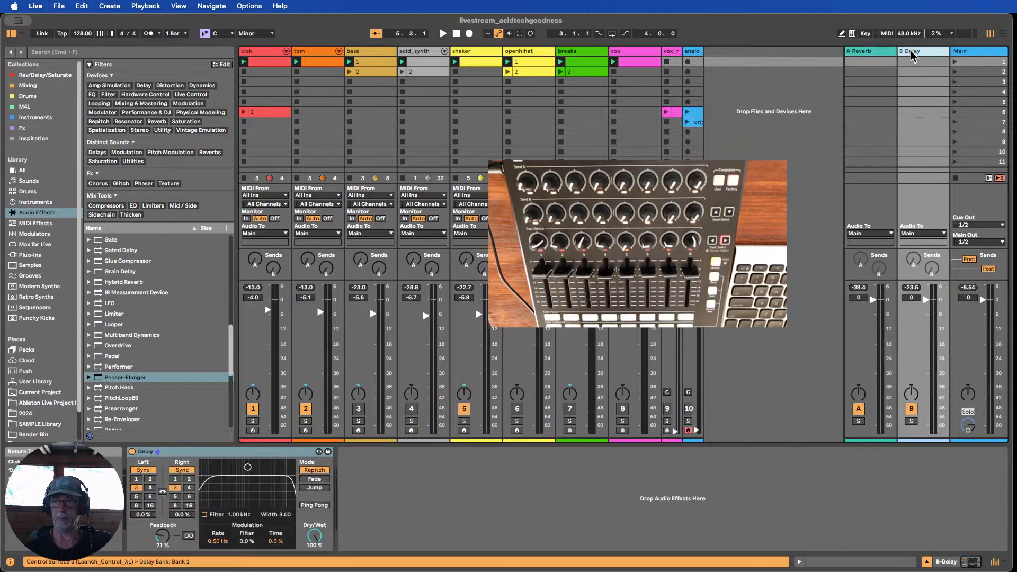
{"action": "right_click", "coordinate": [911, 51]}
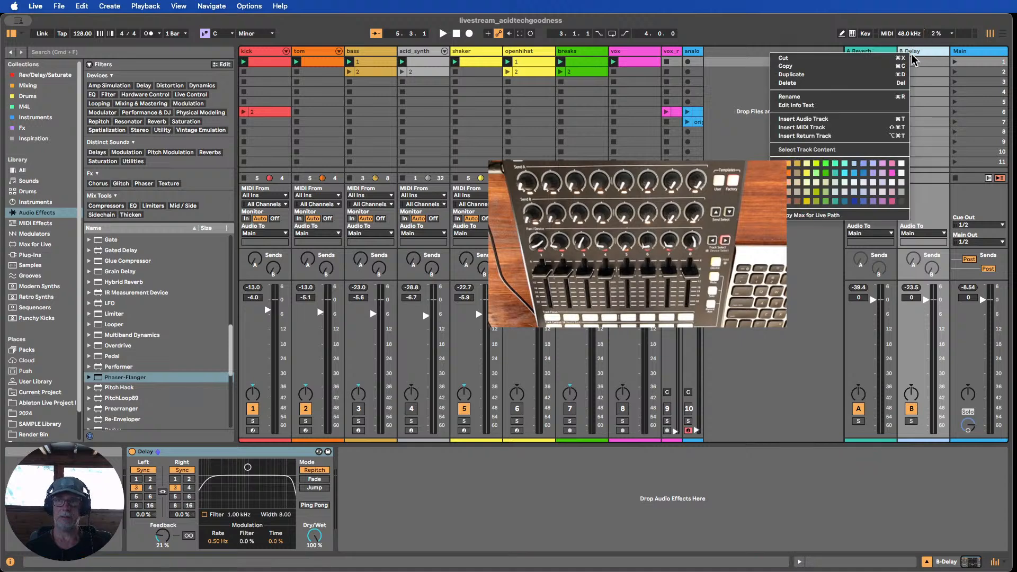
{"action": "left_click", "coordinate": [838, 136]}
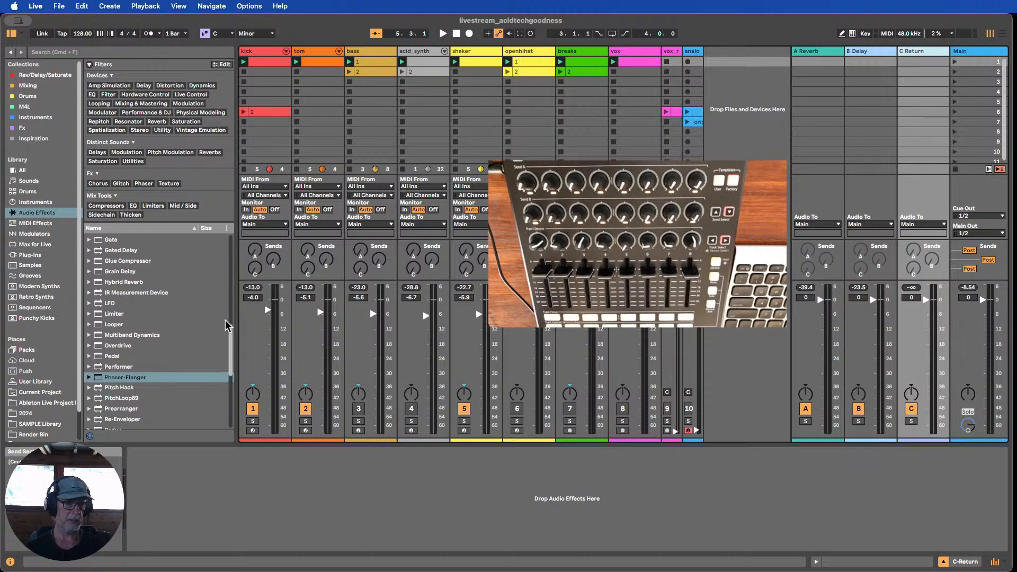
- Find the Spectral Resonator among the audio effects and load it onto return track C
{"action": "scroll", "coordinate": [201, 318], "scroll_direction": "down", "scroll_amount": 5}
{"action": "scroll", "coordinate": [193, 318], "scroll_direction": "down", "scroll_amount": 2}
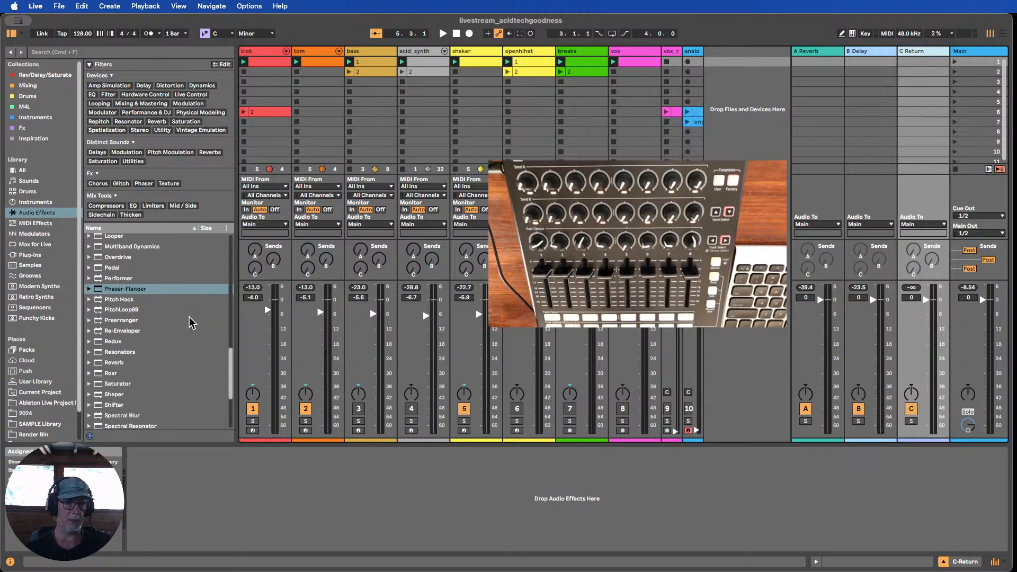
{"action": "scroll", "coordinate": [185, 325], "scroll_direction": "down", "scroll_amount": 1}
{"action": "scroll", "coordinate": [150, 373], "scroll_direction": "down", "scroll_amount": 1}
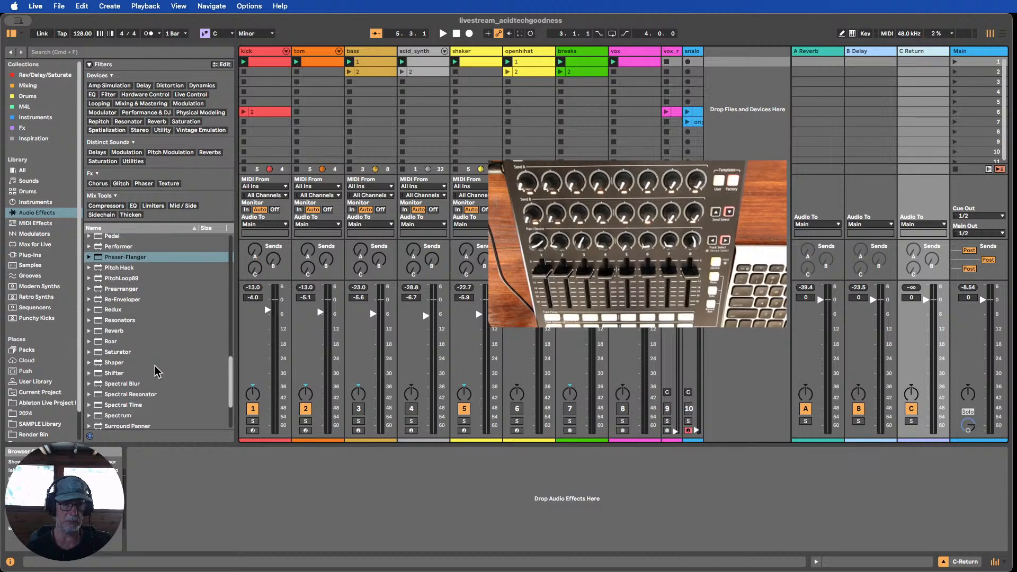
{"action": "scroll", "coordinate": [156, 407], "scroll_direction": "down", "scroll_amount": 1}
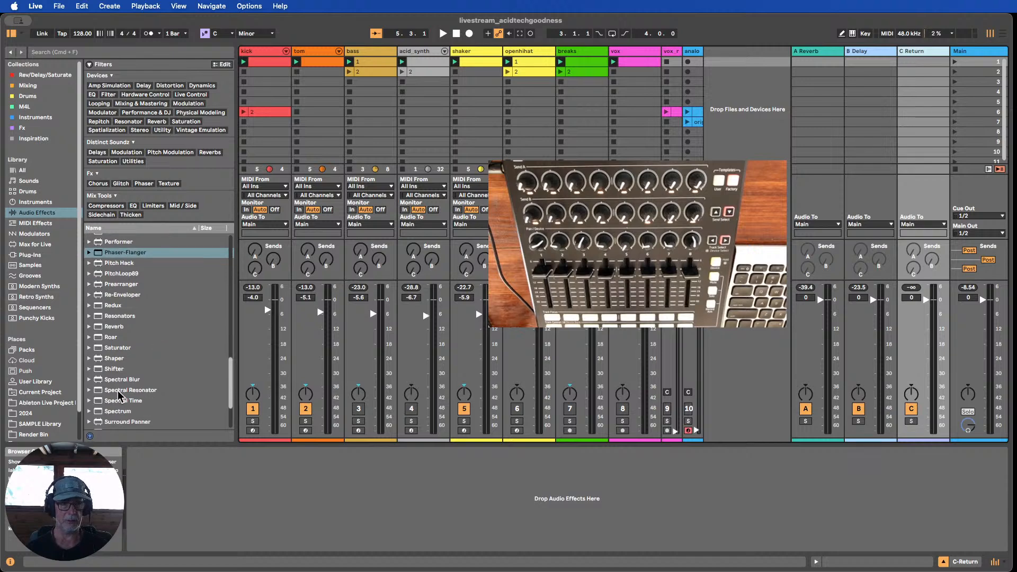
{"action": "left_click_drag", "start_coordinate": [119, 392], "coordinate": [923, 139]}
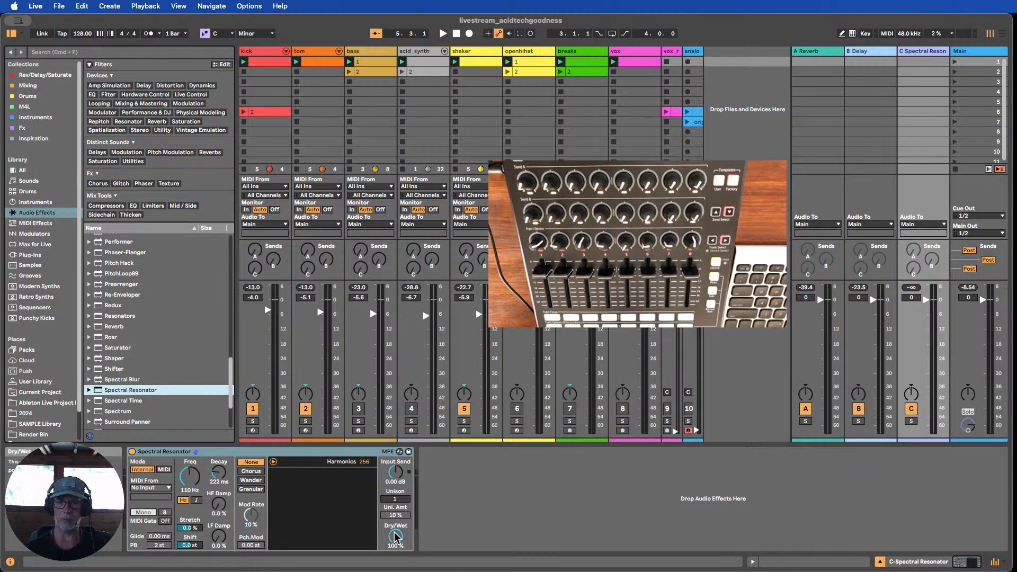
- Turn the bass track's send C fully down and switch the Spectral Resonator to Chorus modulation with note-based frequency
{"action": "left_click_drag", "start_coordinate": [394, 537], "coordinate": [394, 551]}
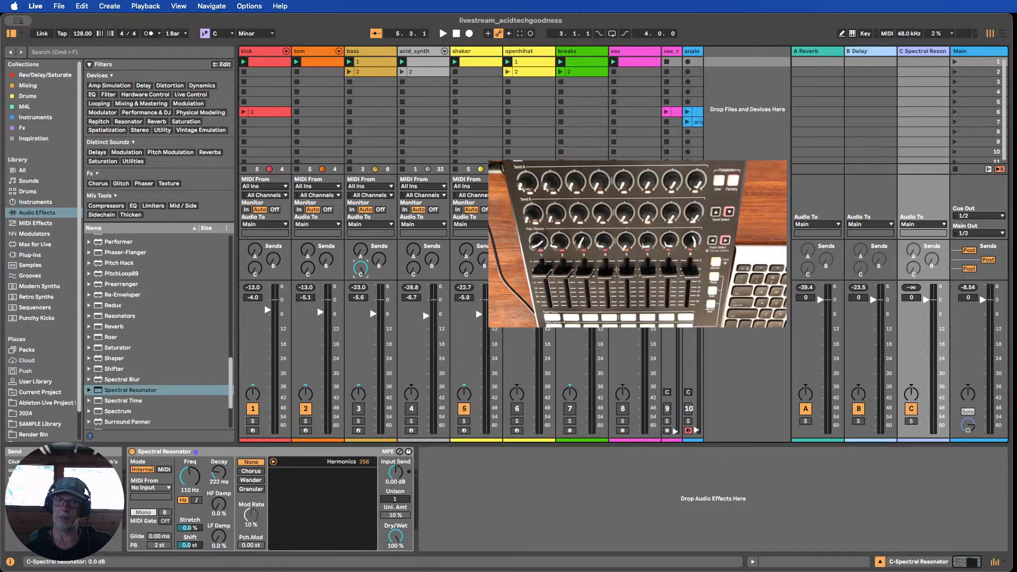
{"action": "left_click_drag", "start_coordinate": [361, 269], "coordinate": [361, 286]}
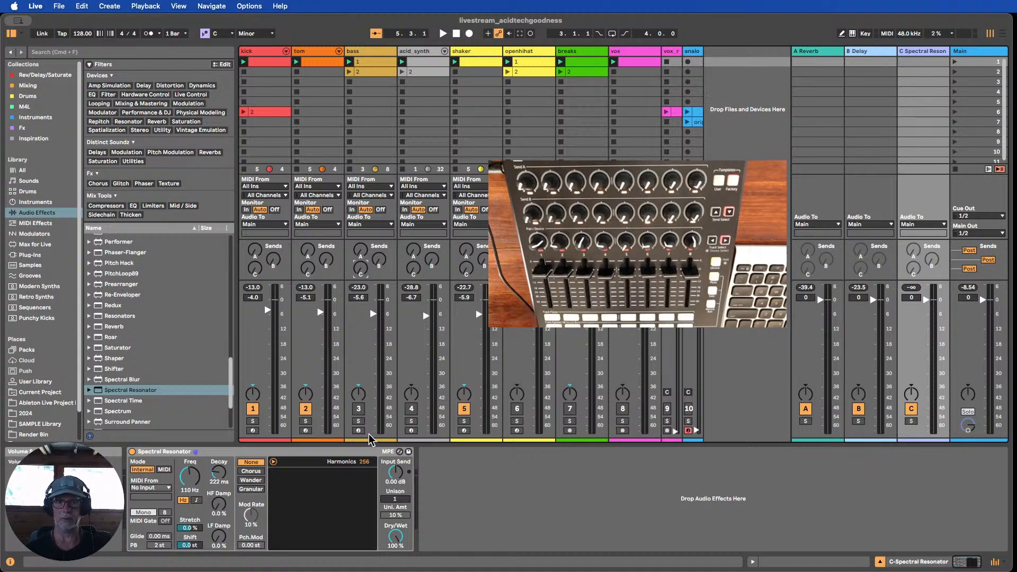
{"action": "left_click", "coordinate": [251, 471]}
{"action": "left_click", "coordinate": [197, 502]}
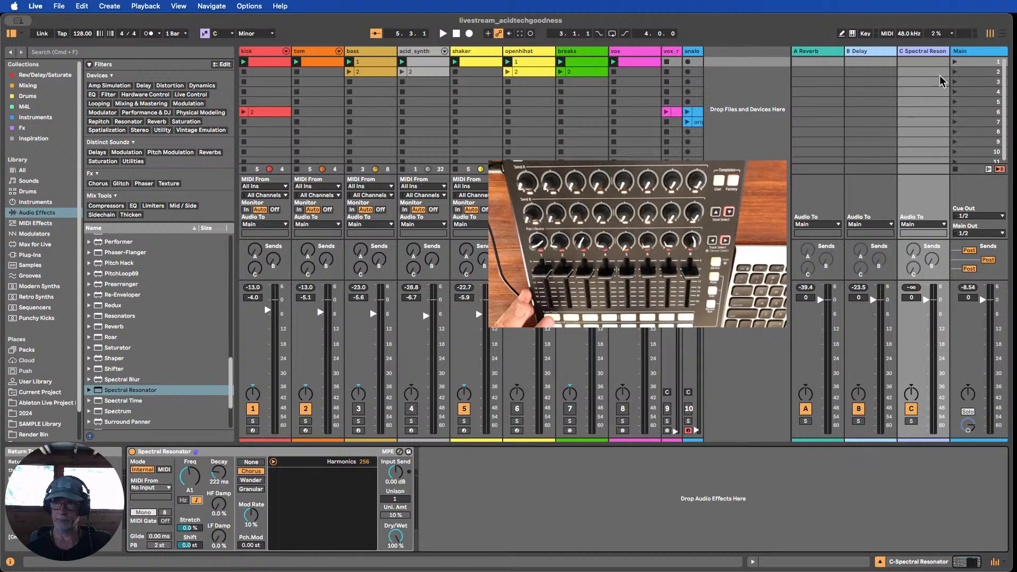
- Launch scene 1 and tune the Spectral Resonator's frequency to G#2, adjusting its decay while it plays
{"action": "left_click", "coordinate": [955, 61]}
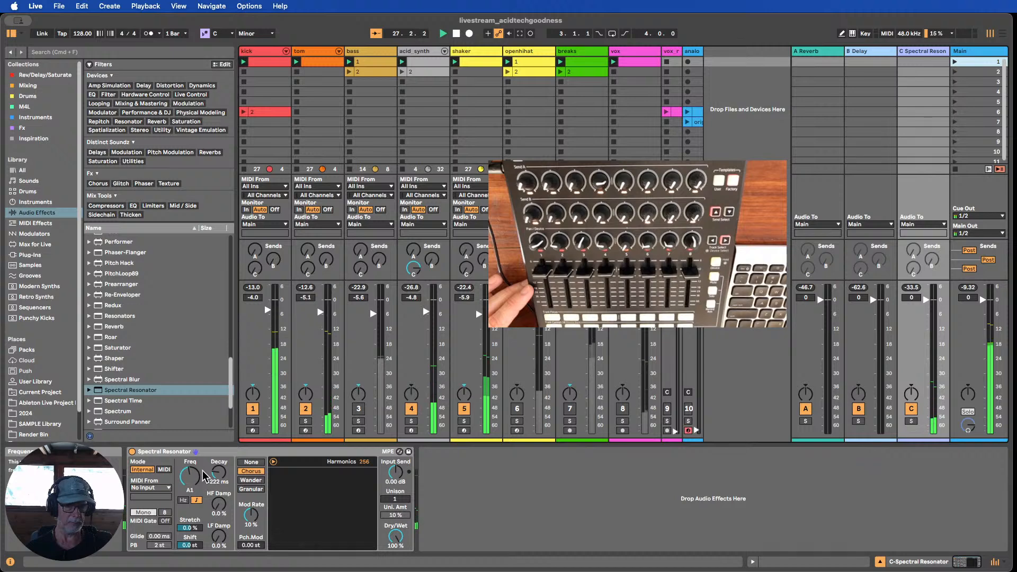
{"action": "left_click_drag", "start_coordinate": [192, 483], "coordinate": [192, 469]}
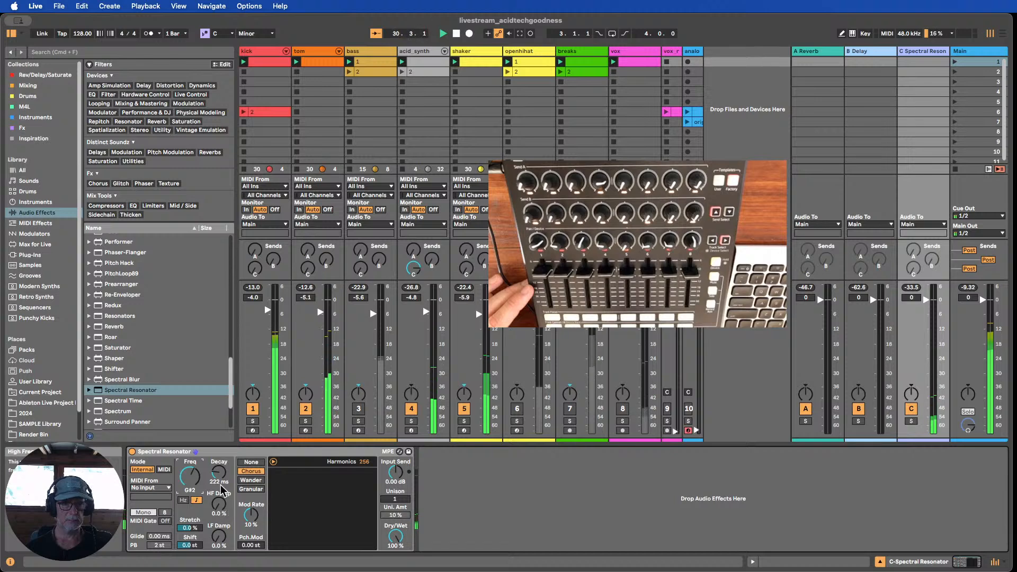
{"action": "mouse_move", "coordinate": [219, 473]}
{"action": "left_mouse_down"}
{"action": "mouse_move", "coordinate": [219, 455]}
{"action": "mouse_move", "coordinate": [219, 473]}
{"action": "left_mouse_up"}
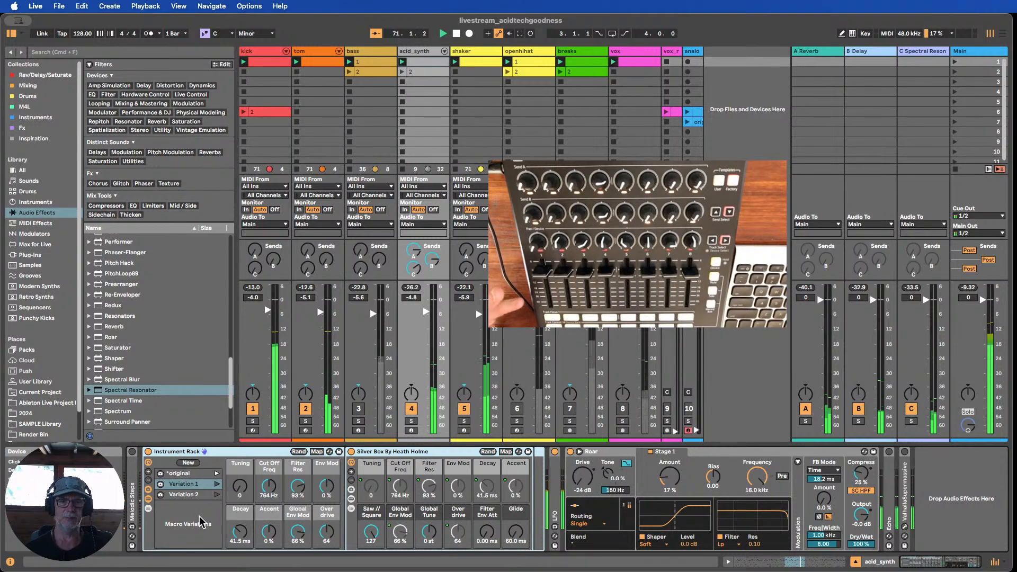
- Store the acid_synth rack's current macro settings as a new variation named "the best"
{"action": "left_click", "coordinate": [188, 463]}
{"action": "right_click", "coordinate": [192, 508]}
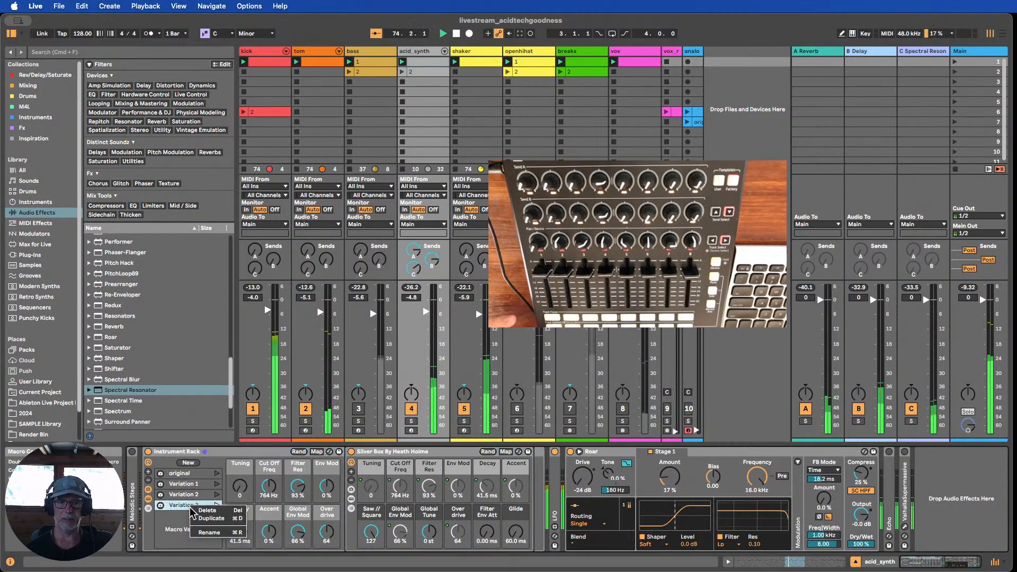
{"action": "left_click", "coordinate": [209, 532]}
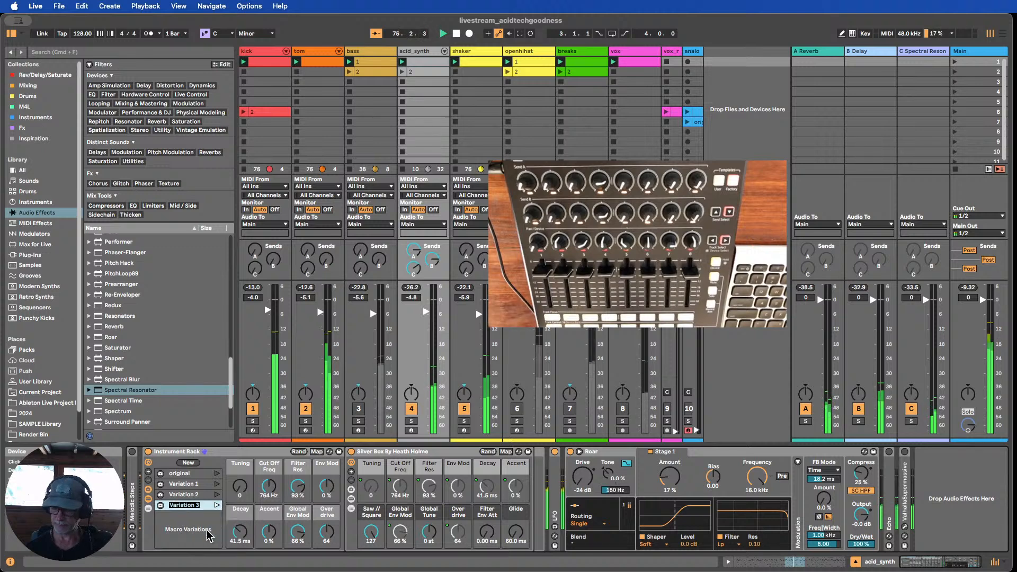
{"action": "type", "text": "t"}
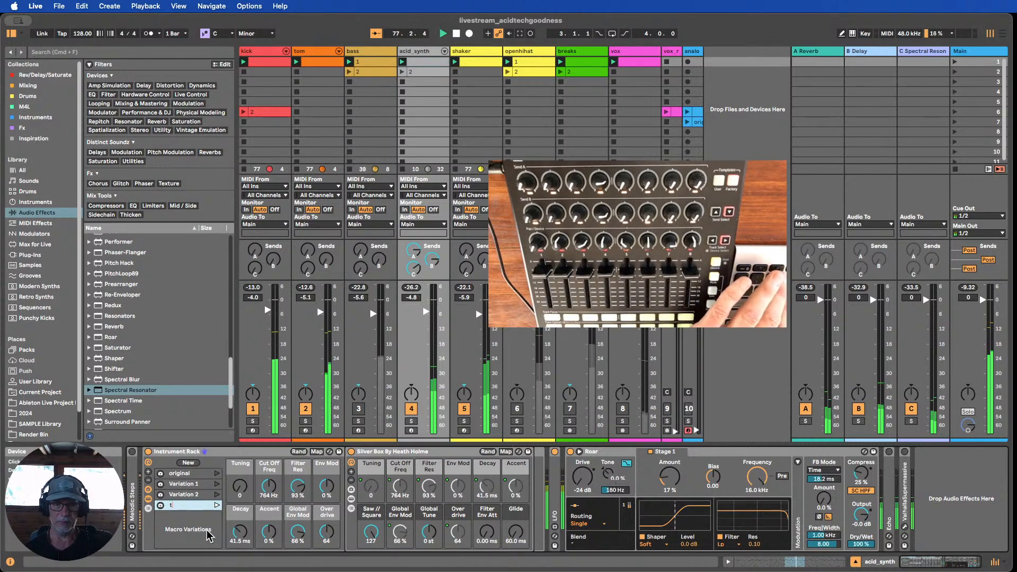
{"action": "type", "text": "he best"}
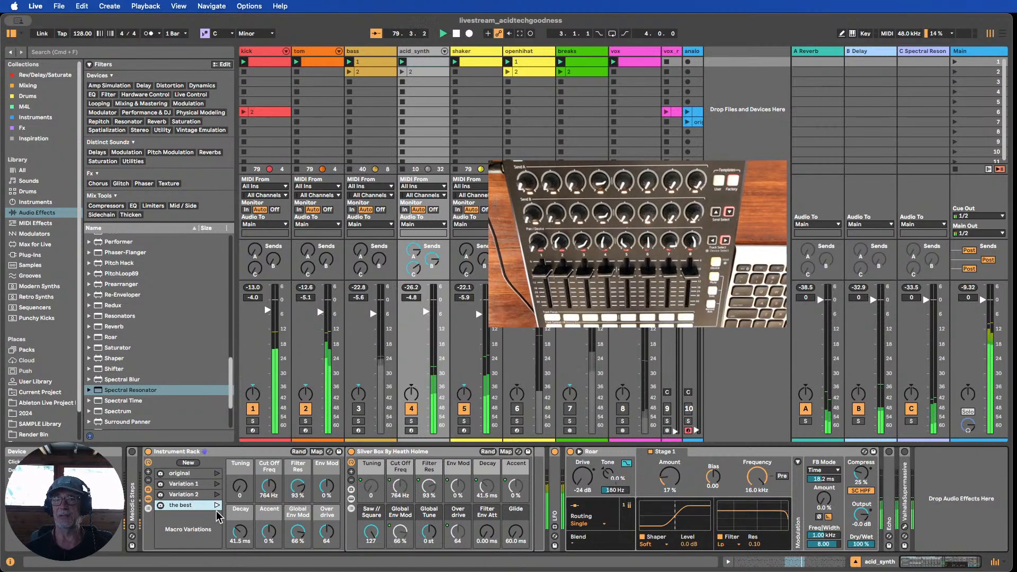
- Audition the acid_synth rack's original, Variation 1 and Variation 2, recall "the best", and stop playback
{"action": "left_click", "coordinate": [217, 474]}
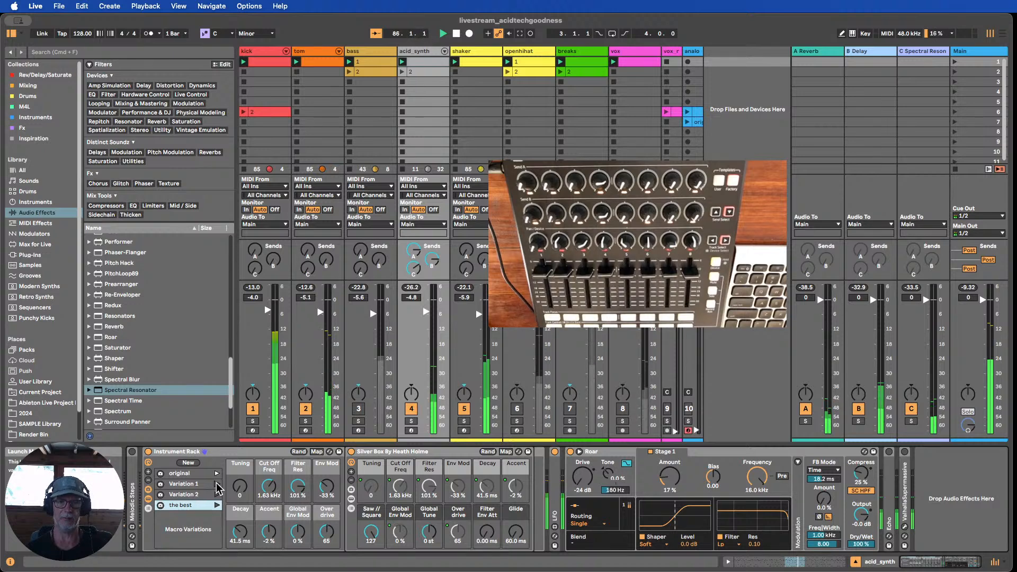
{"action": "left_click", "coordinate": [217, 505]}
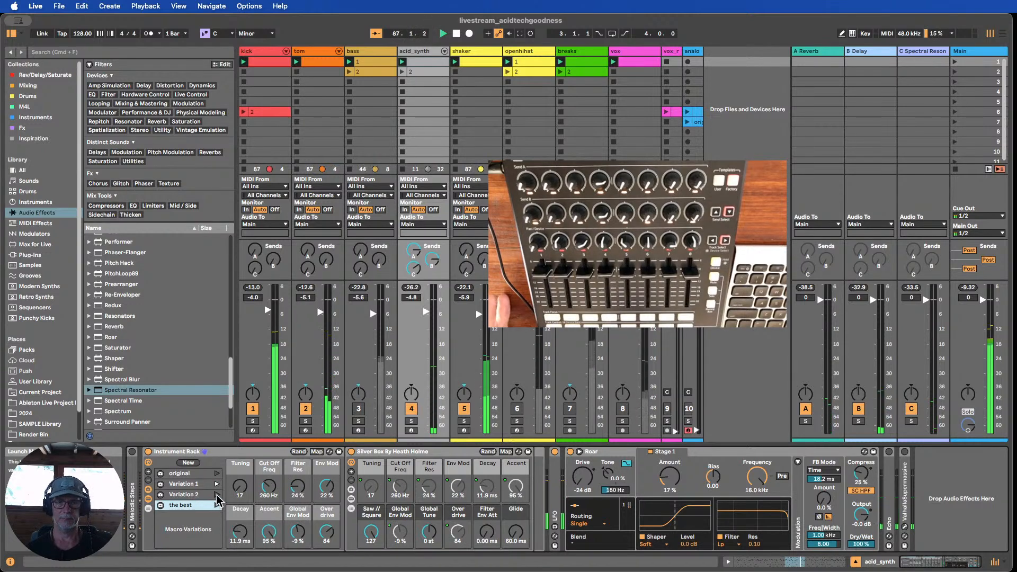
{"action": "left_click", "coordinate": [217, 495]}
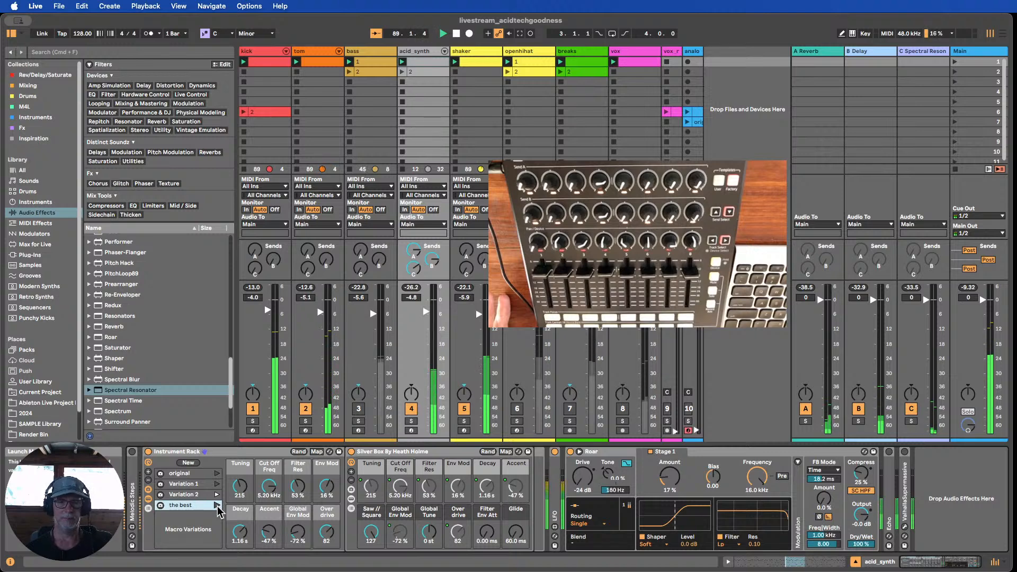
{"action": "left_click", "coordinate": [217, 504]}
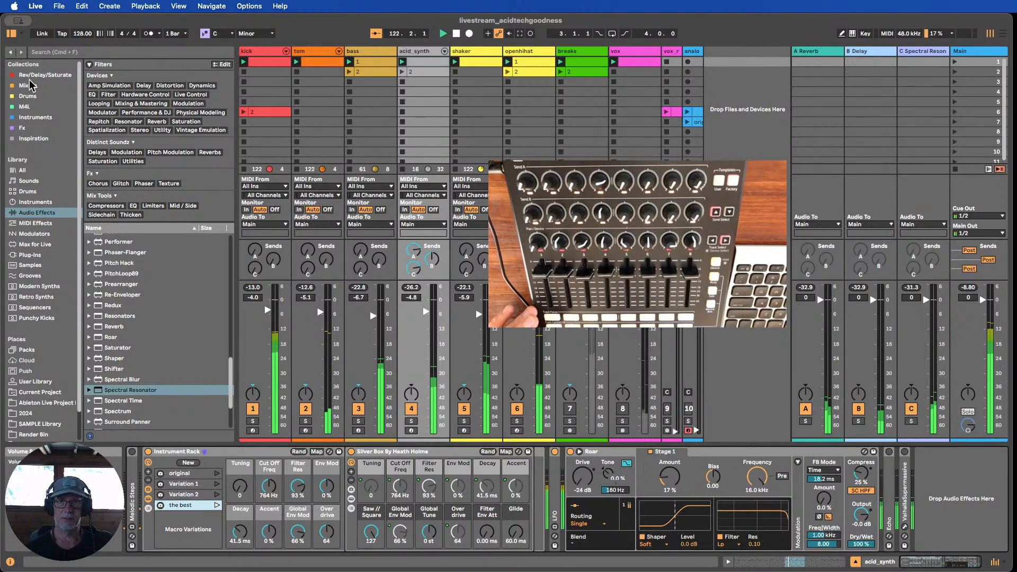
{"action": "left_click", "coordinate": [456, 34]}
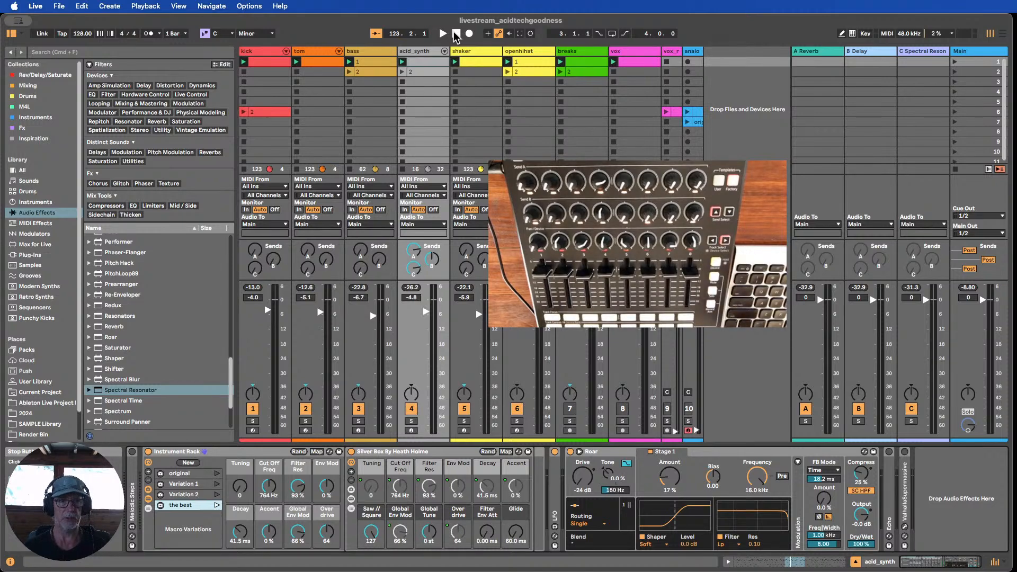
- Hide the browser and review the Instrument Racks and stored variations on the tom and kick tracks
{"action": "left_click", "coordinate": [13, 34]}
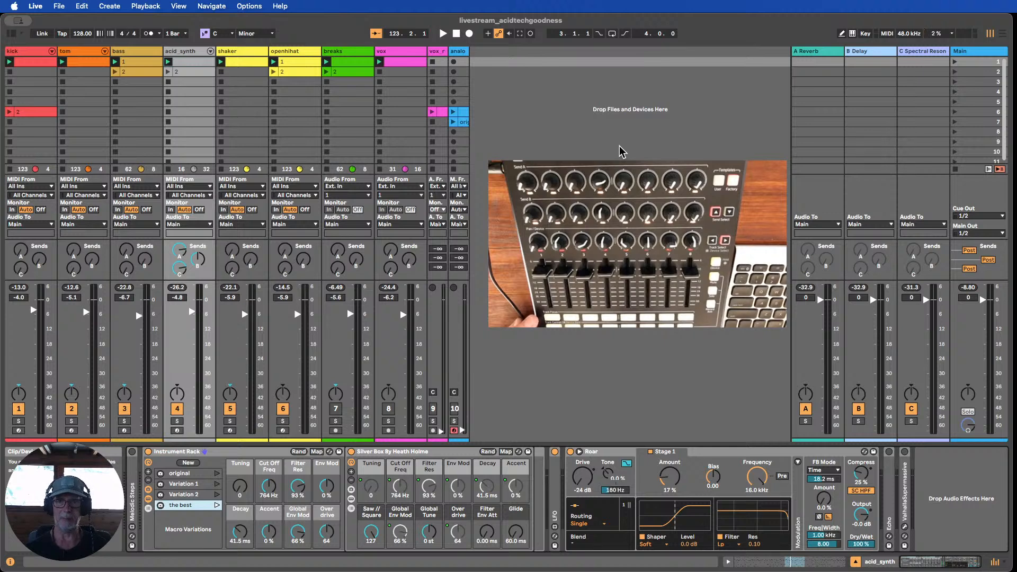
{"action": "left_click", "coordinate": [74, 52]}
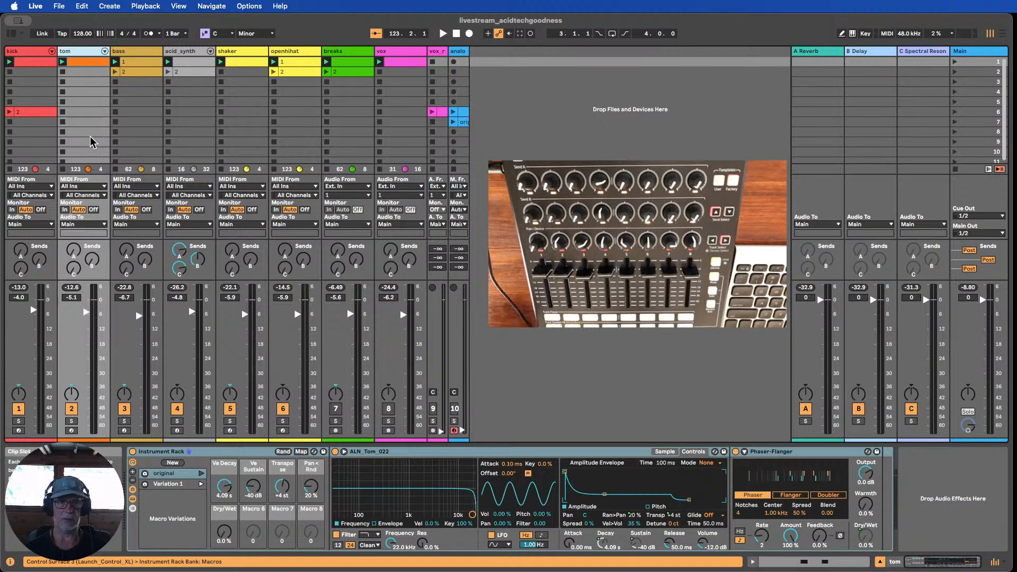
{"action": "left_click", "coordinate": [36, 53]}
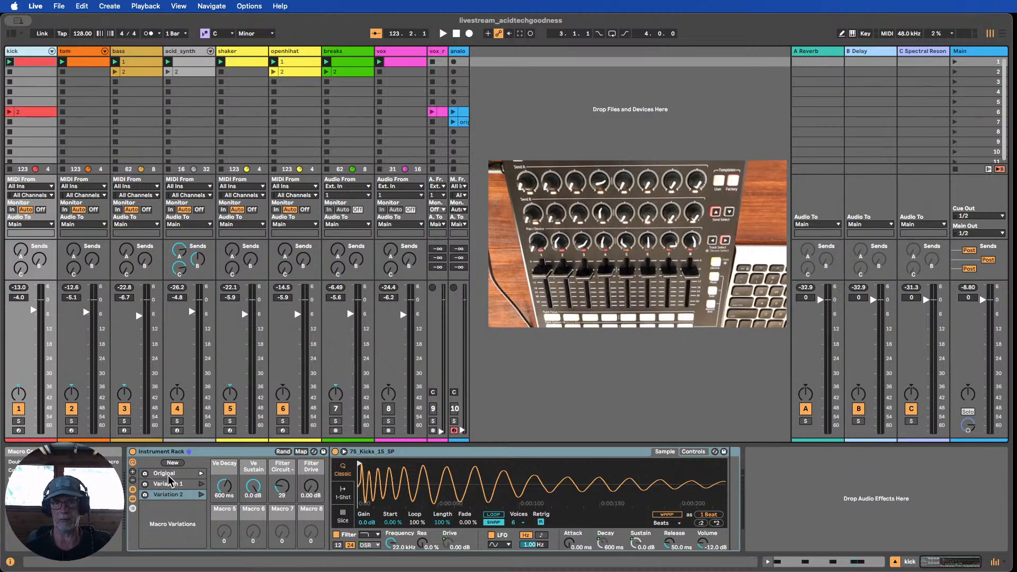
{"action": "left_click", "coordinate": [85, 52]}
- Group the bass track's Meld synth into an Instrument Rack and show the rack's macro controls
{"action": "left_click", "coordinate": [133, 53]}
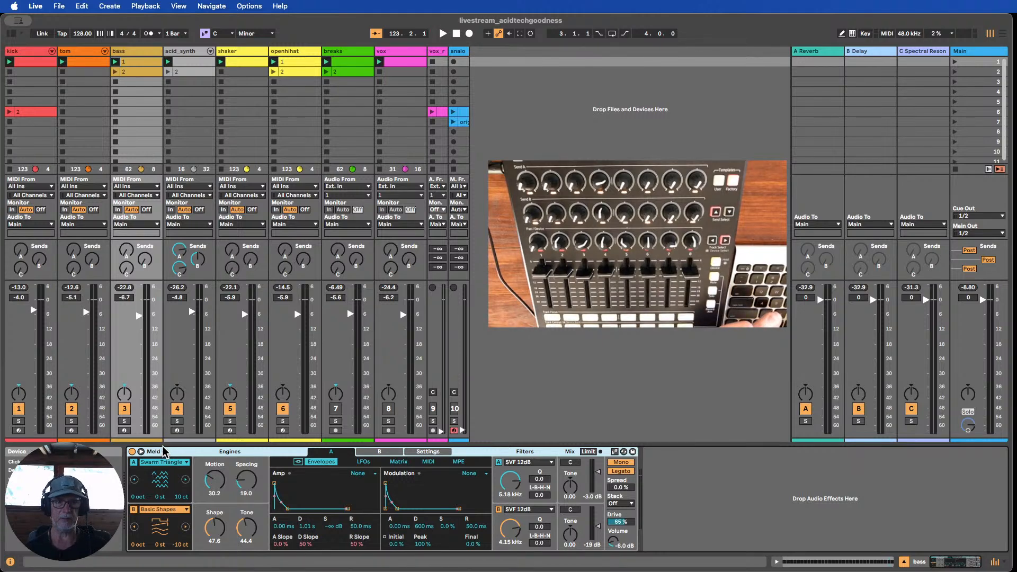
{"action": "key", "text": "super+g"}
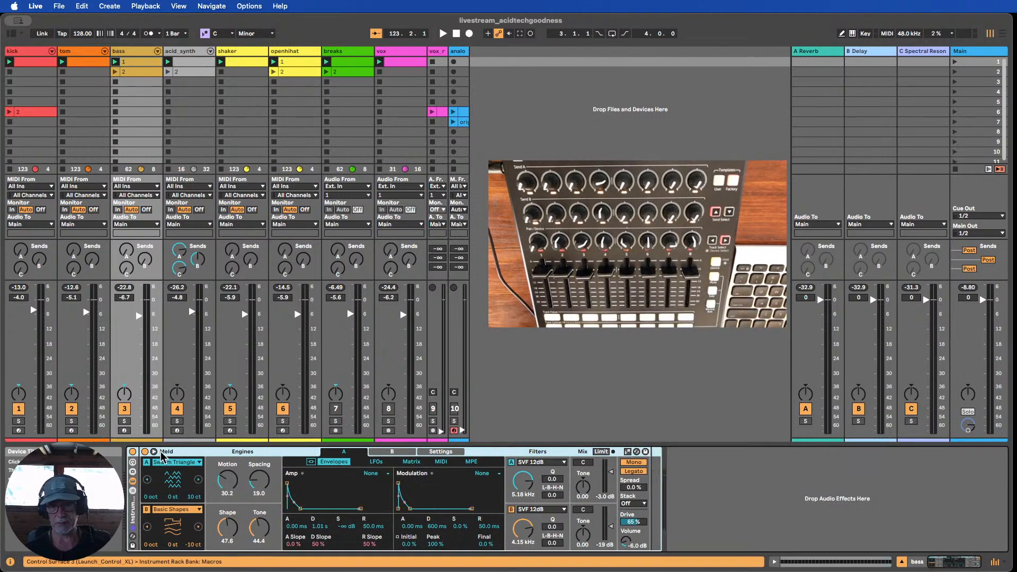
{"action": "left_click", "coordinate": [133, 463]}
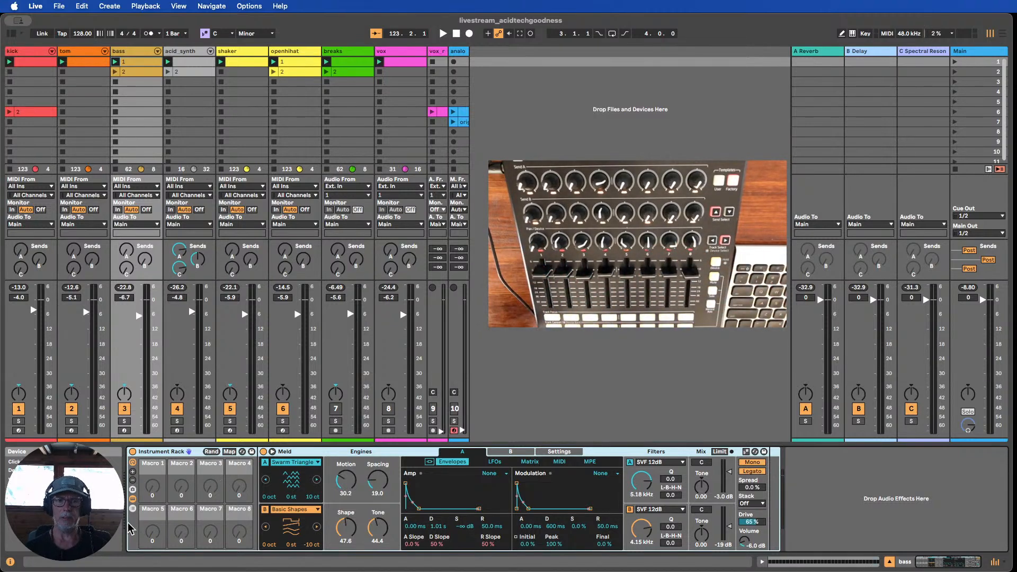
- Expand the bass Instrument Rack from eight to 16 macro controls
{"action": "left_click", "coordinate": [133, 473]}
{"action": "left_click", "coordinate": [133, 473]}
{"action": "left_click", "coordinate": [133, 474]}
{"action": "left_click", "coordinate": [133, 473]}
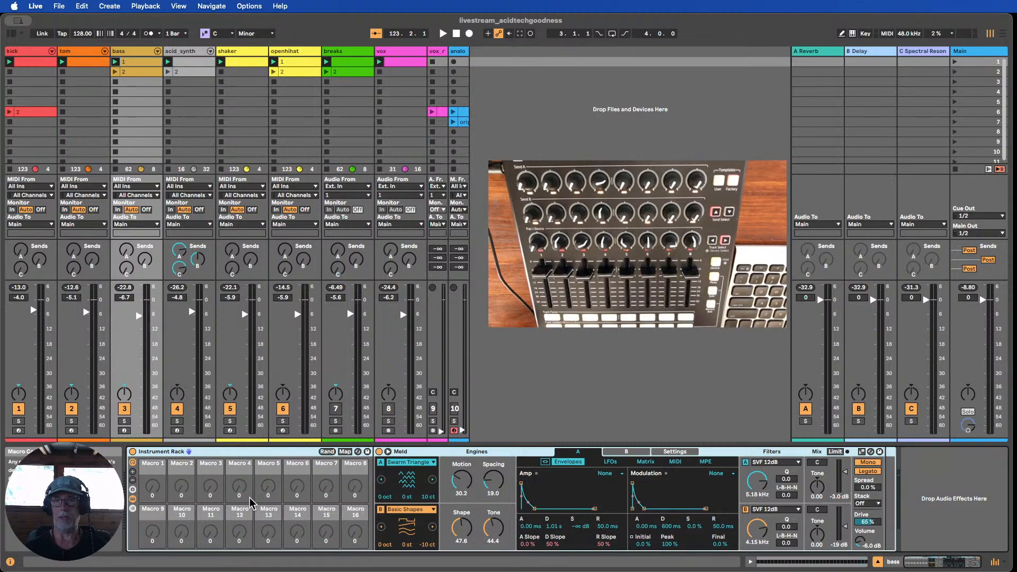
- Reduce the bass Instrument Rack's macro controls back to eight
{"action": "left_click", "coordinate": [133, 480]}
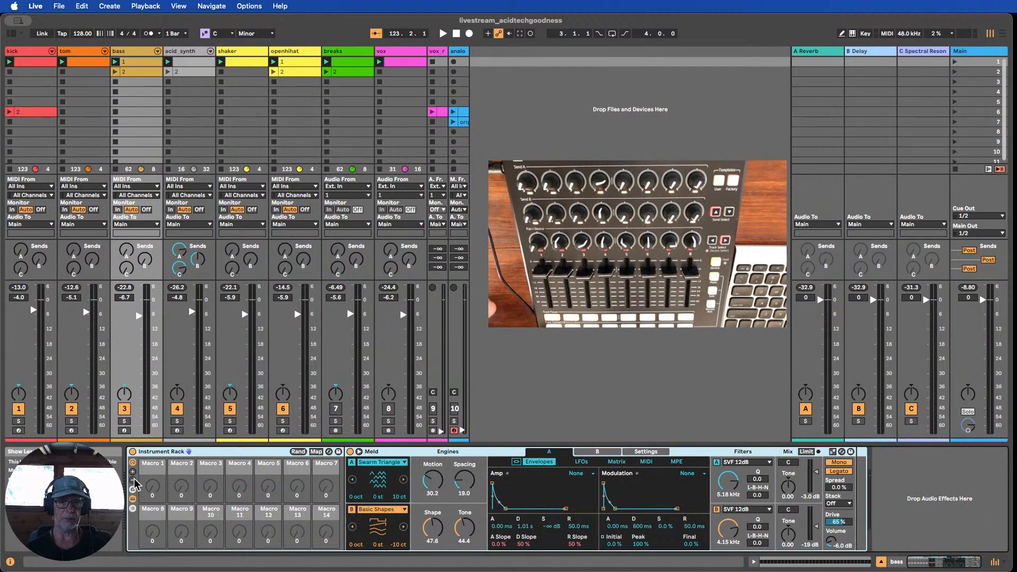
{"action": "left_click", "coordinate": [133, 480]}
{"action": "left_click", "coordinate": [133, 480]}
{"action": "left_click", "coordinate": [133, 480]}
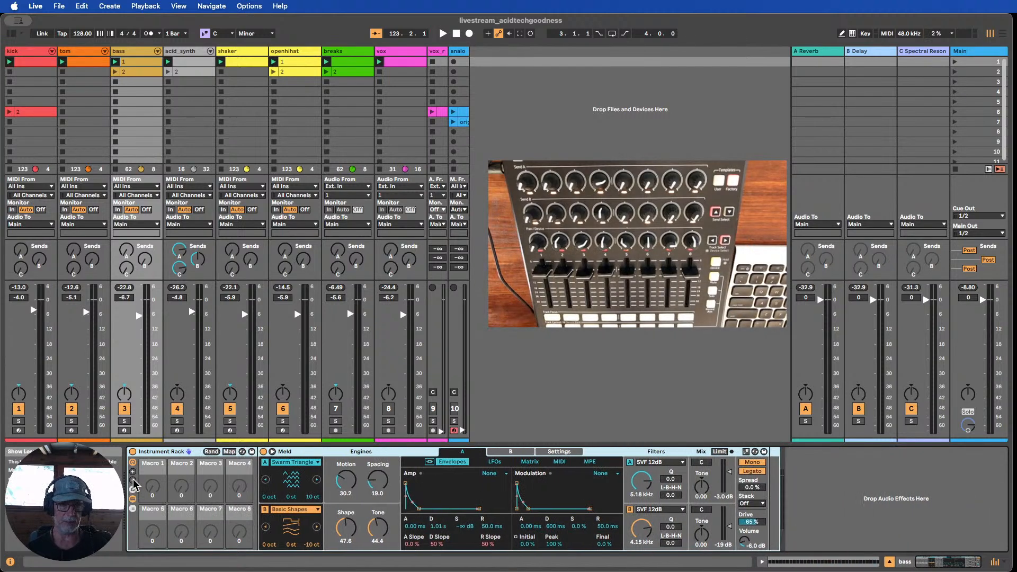
{"action": "left_click", "coordinate": [133, 480]}
{"action": "left_click", "coordinate": [133, 472]}
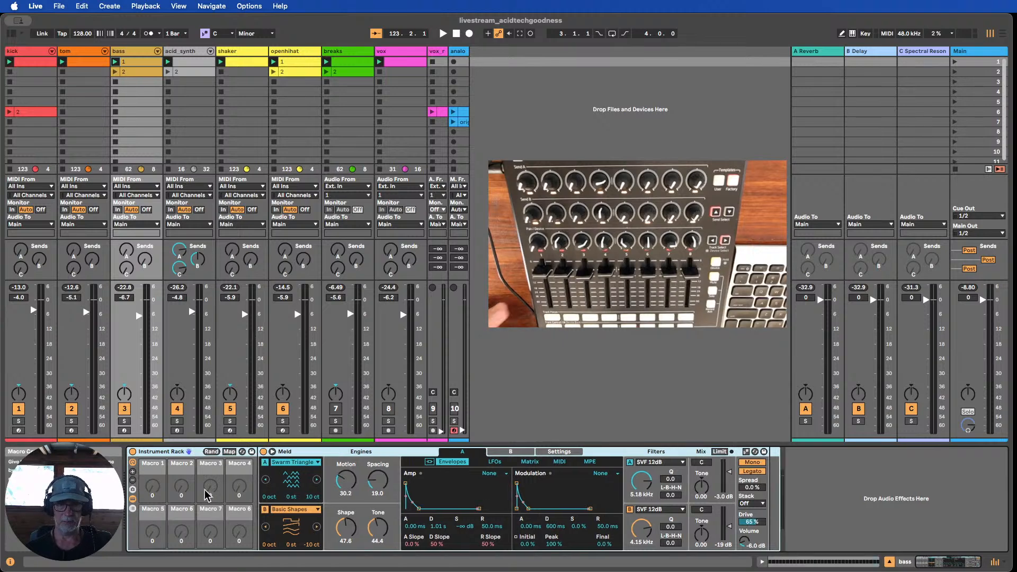
- Show the bass rack's macro variations and launch the first bass clip
{"action": "left_click", "coordinate": [132, 489]}
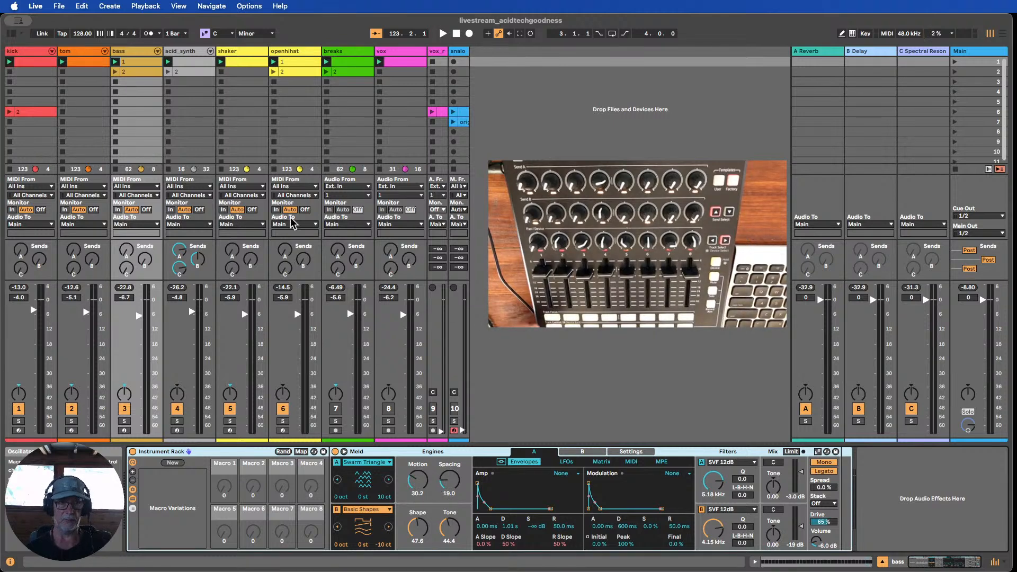
{"action": "left_click", "coordinate": [117, 62]}
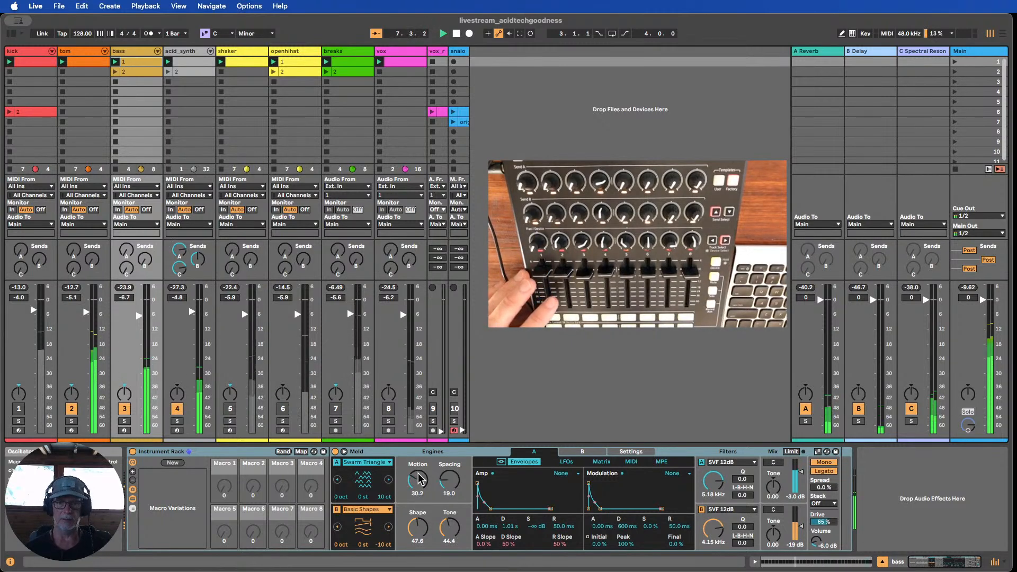
- Audition engine A's Motion and Spacing on the bass Meld synth, undoing each change
{"action": "left_click_drag", "start_coordinate": [416, 483], "coordinate": [416, 480]}
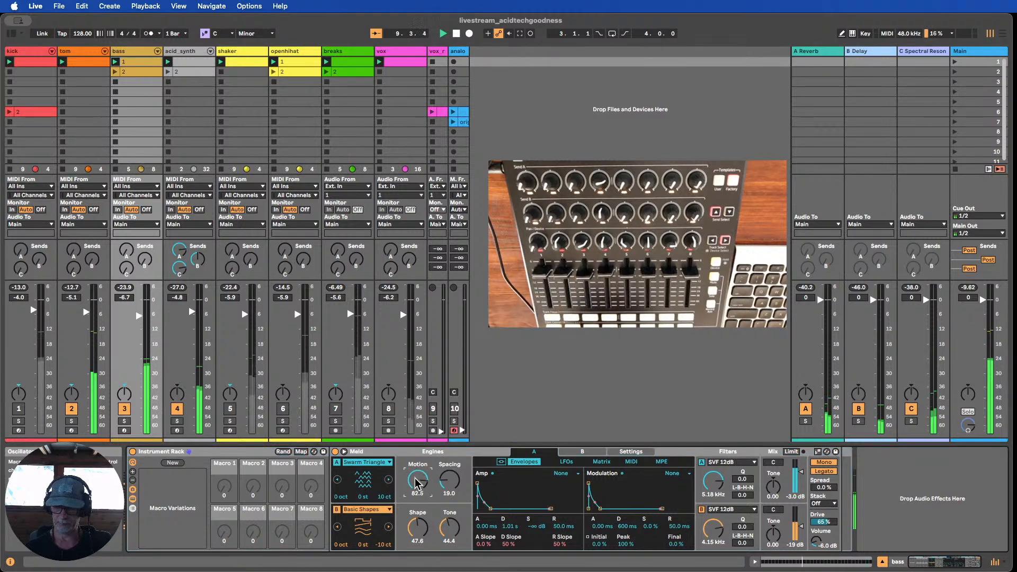
{"action": "key", "text": "super+z"}
{"action": "mouse_move", "coordinate": [447, 490]}
{"action": "left_mouse_down"}
{"action": "mouse_move", "coordinate": [446, 456]}
{"action": "mouse_move", "coordinate": [449, 495]}
{"action": "left_mouse_up"}
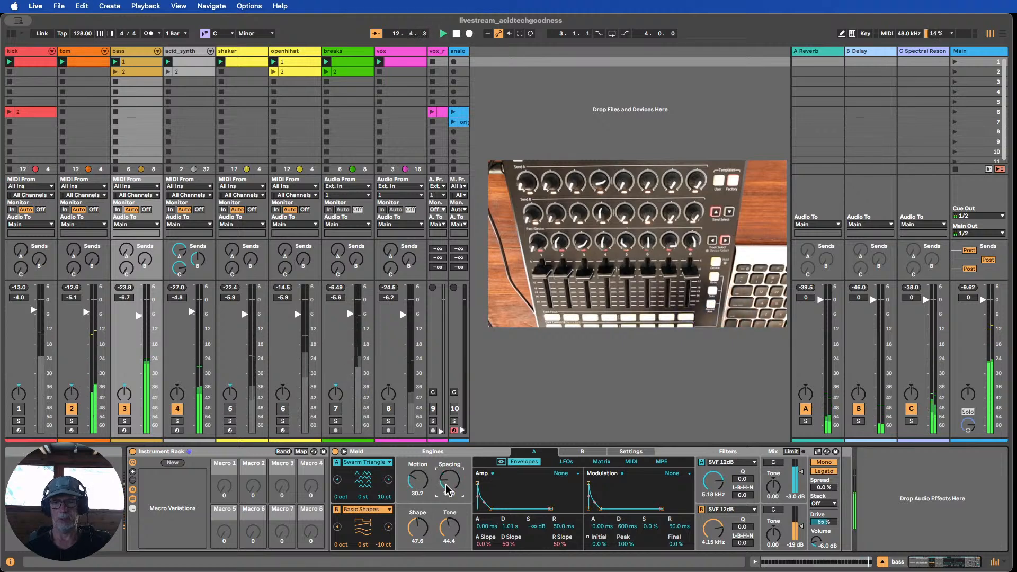
{"action": "key", "text": "super+z"}
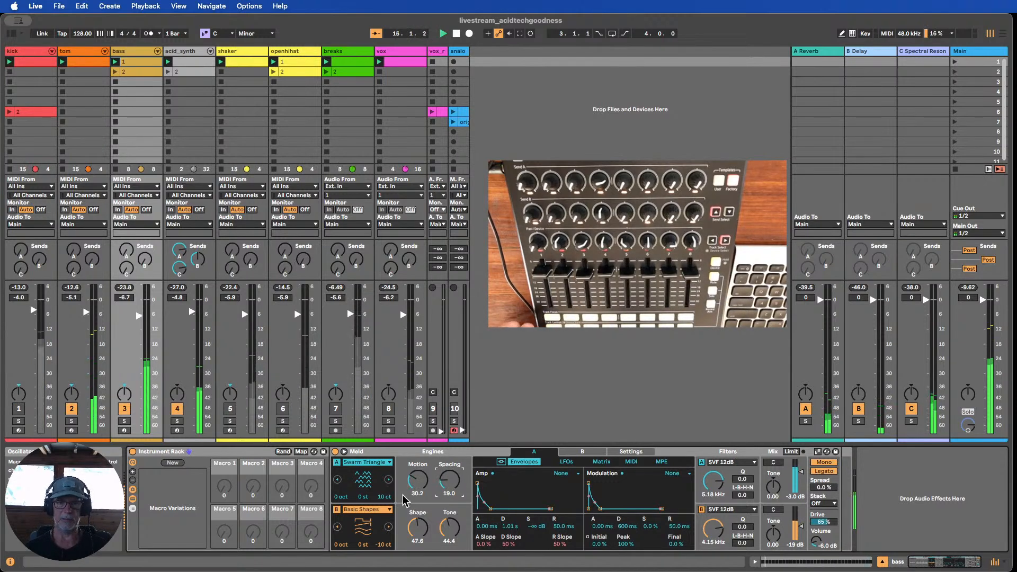
- Map Meld engine A's Spacing to Macro 1 of the bass Instrument Rack
{"action": "right_click", "coordinate": [453, 483]}
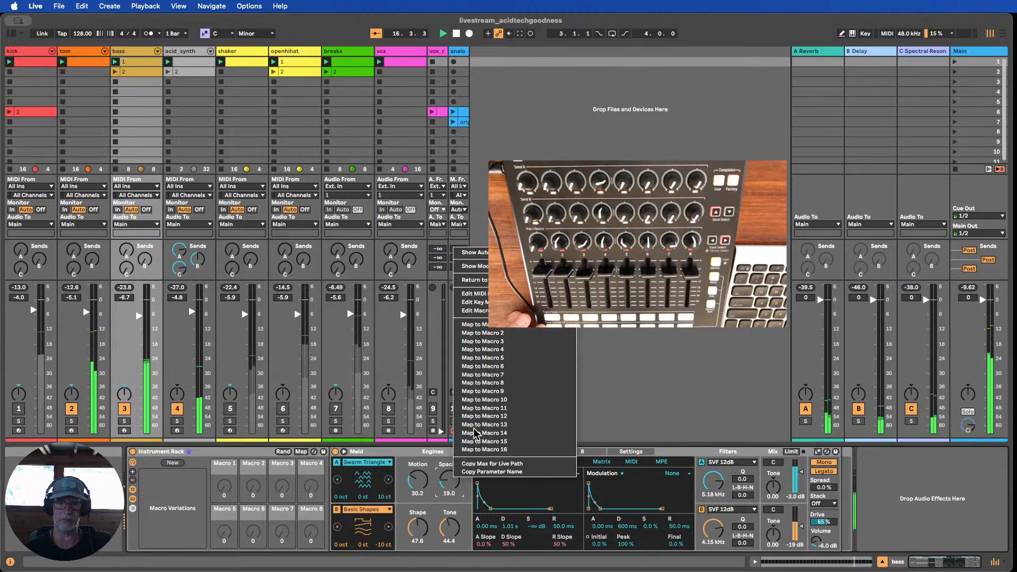
{"action": "left_click", "coordinate": [506, 325]}
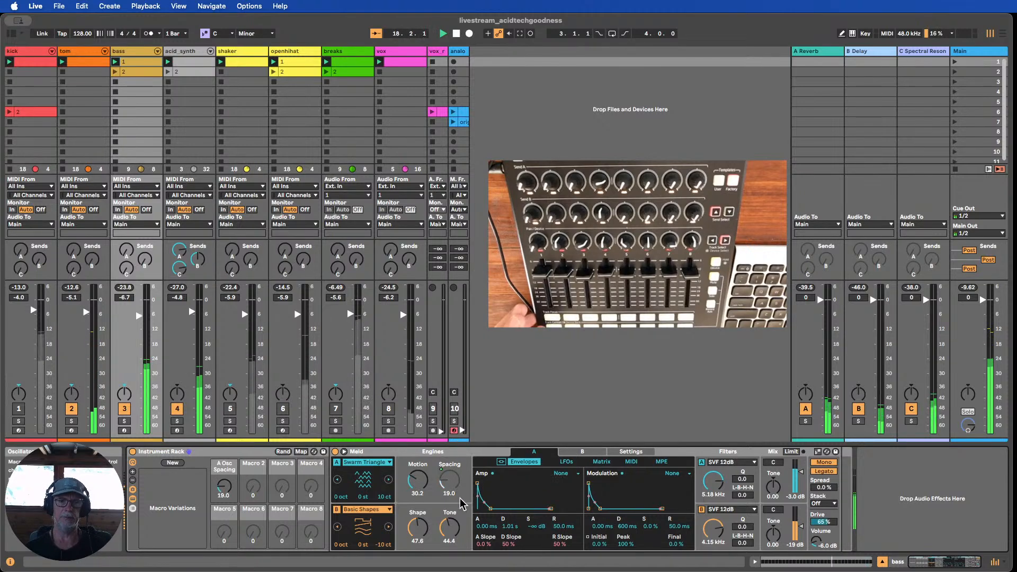
- Audition engine B's Tone and Shape and engine A's Motion on the bass Meld, restoring each setting
{"action": "left_click", "coordinate": [452, 531]}
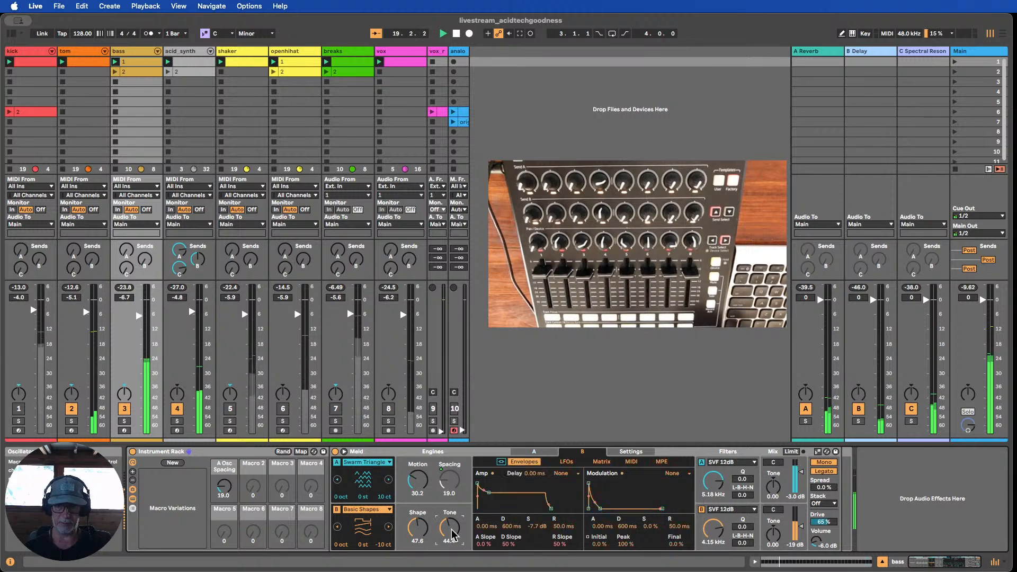
{"action": "left_click_drag", "start_coordinate": [452, 532], "coordinate": [451, 506]}
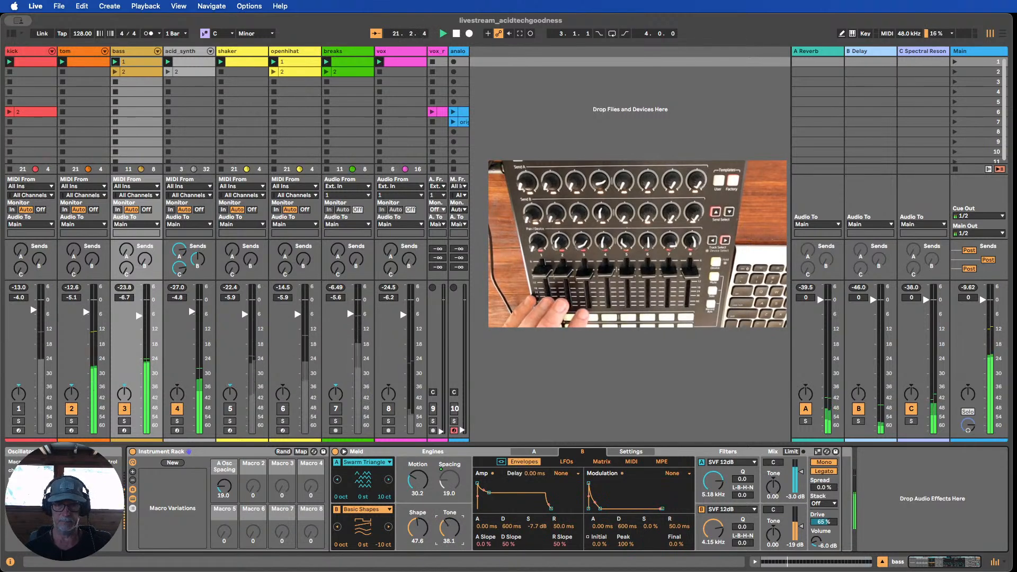
{"action": "key", "text": "super+z"}
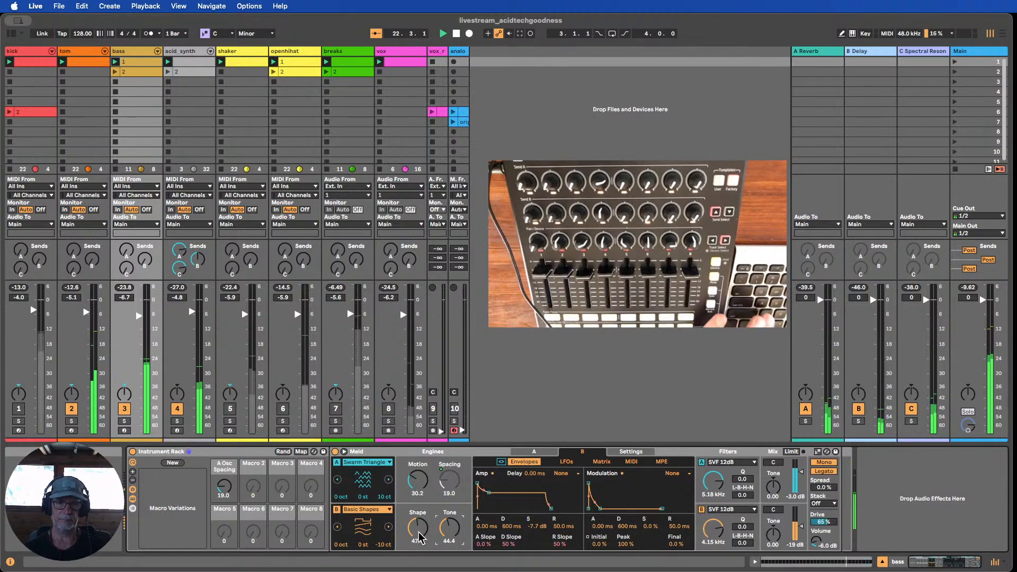
{"action": "mouse_move", "coordinate": [418, 533]}
{"action": "left_mouse_down"}
{"action": "mouse_move", "coordinate": [418, 503]}
{"action": "mouse_move", "coordinate": [418, 535]}
{"action": "left_mouse_up"}
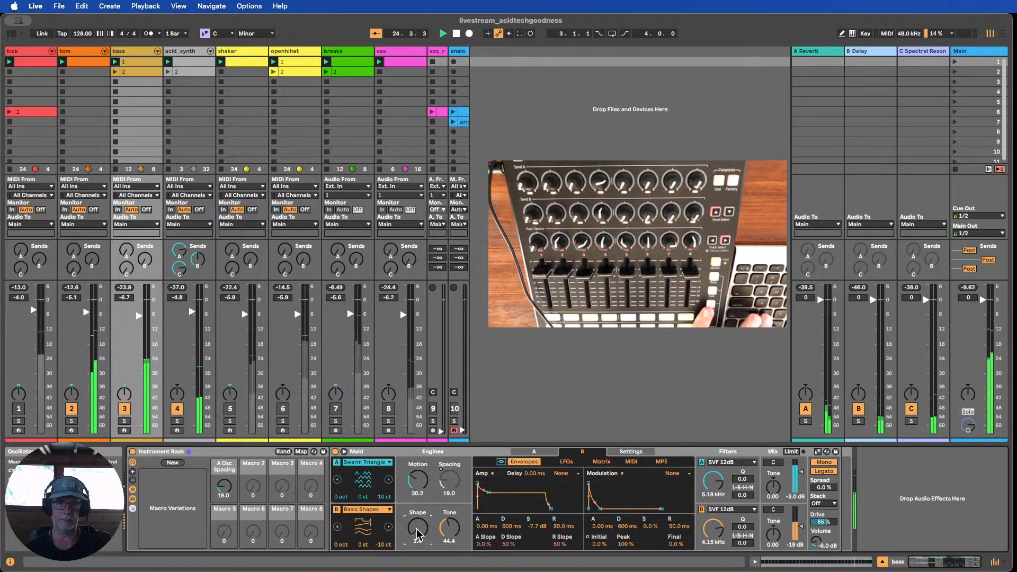
{"action": "key", "text": "super+z"}
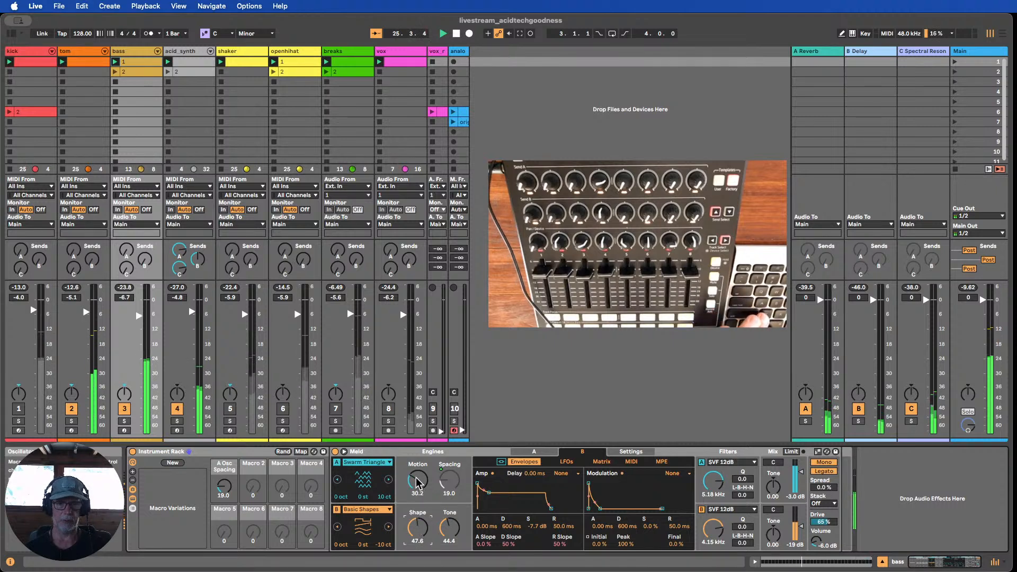
{"action": "left_click_drag", "start_coordinate": [418, 482], "coordinate": [418, 498]}
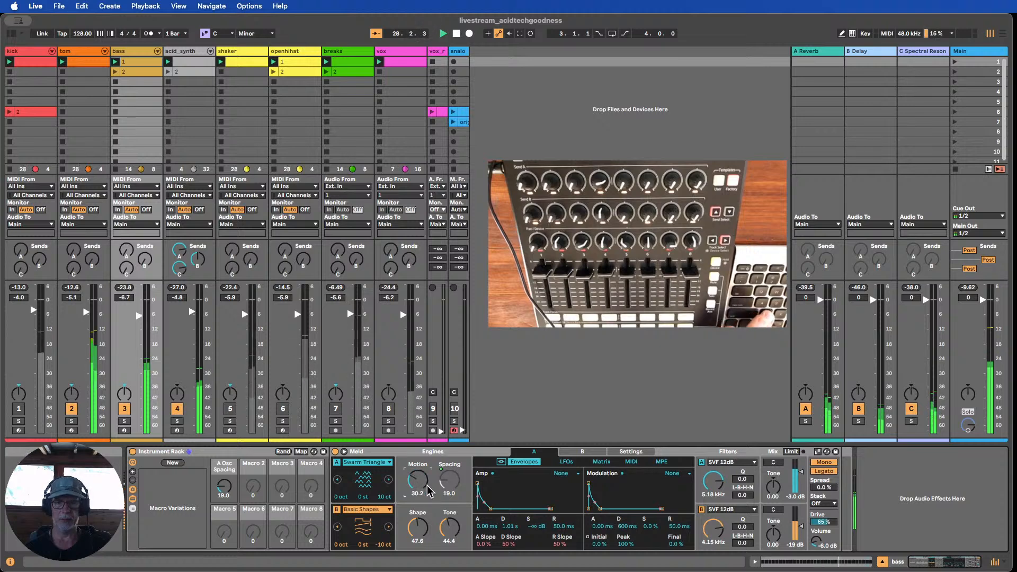
- Try mapping engine B's Shape to Macro 2 and Tone to Macro 3, and undo both mappings
{"action": "right_click", "coordinate": [418, 529]}
{"action": "left_click", "coordinate": [501, 382]}
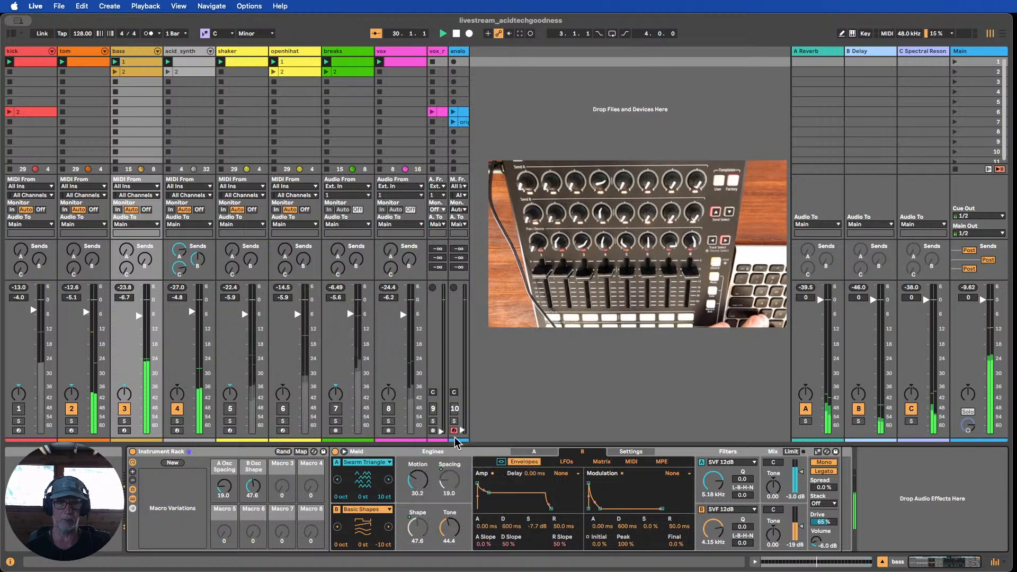
{"action": "right_click", "coordinate": [447, 531]}
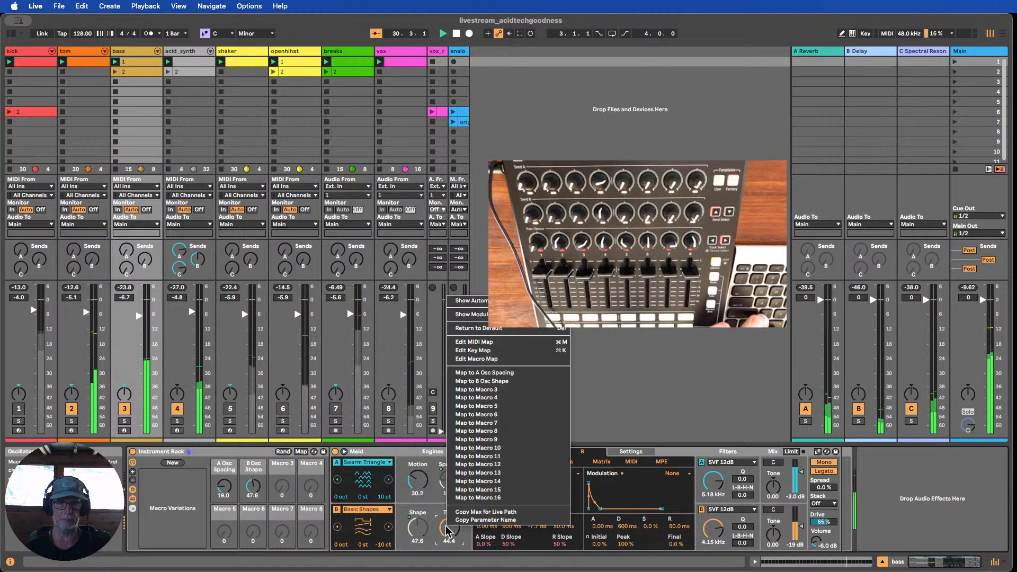
{"action": "left_click", "coordinate": [501, 393]}
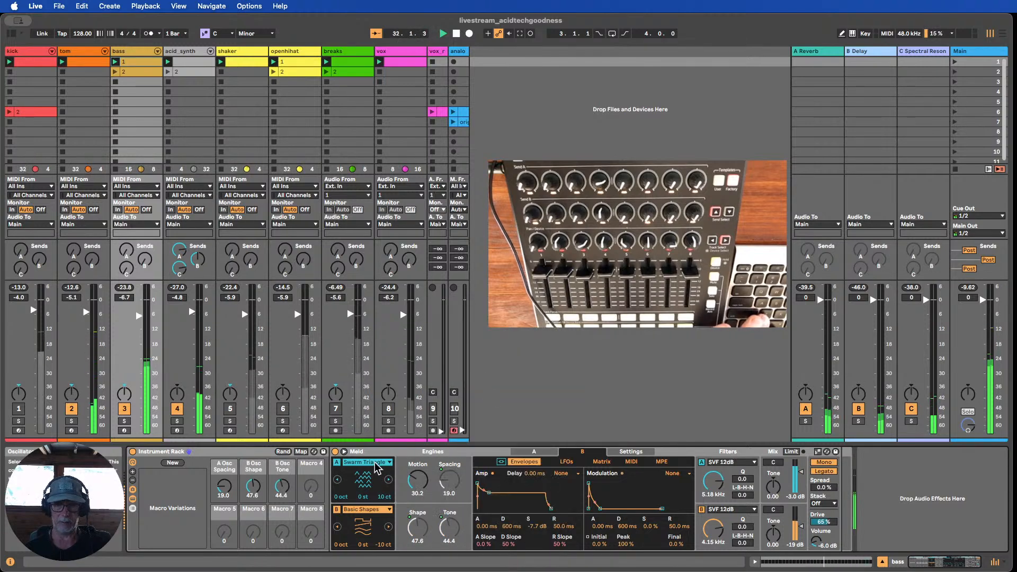
{"action": "left_click", "coordinate": [424, 461]}
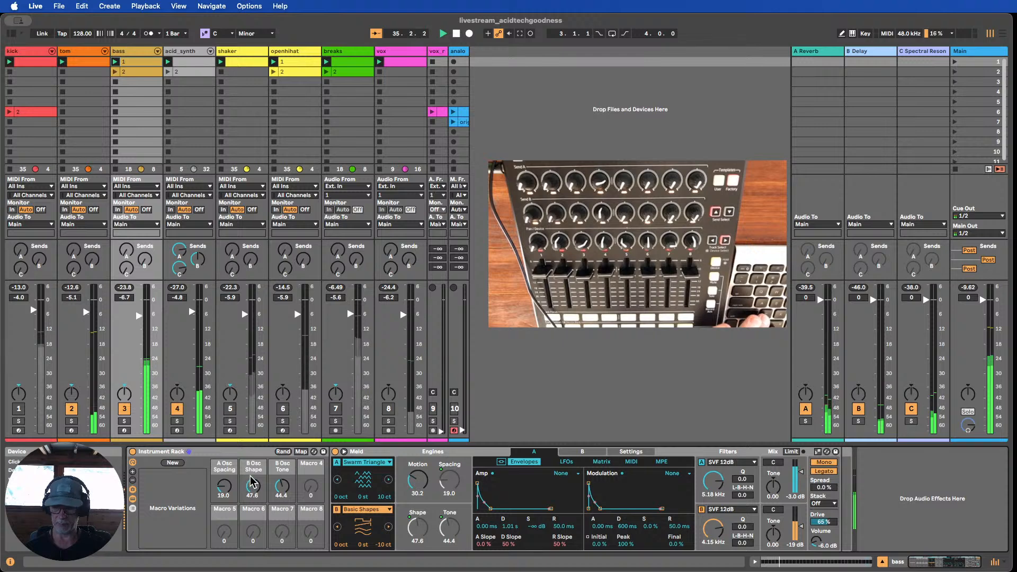
{"action": "key", "text": "super+z"}
{"action": "key", "text": "super+z"}
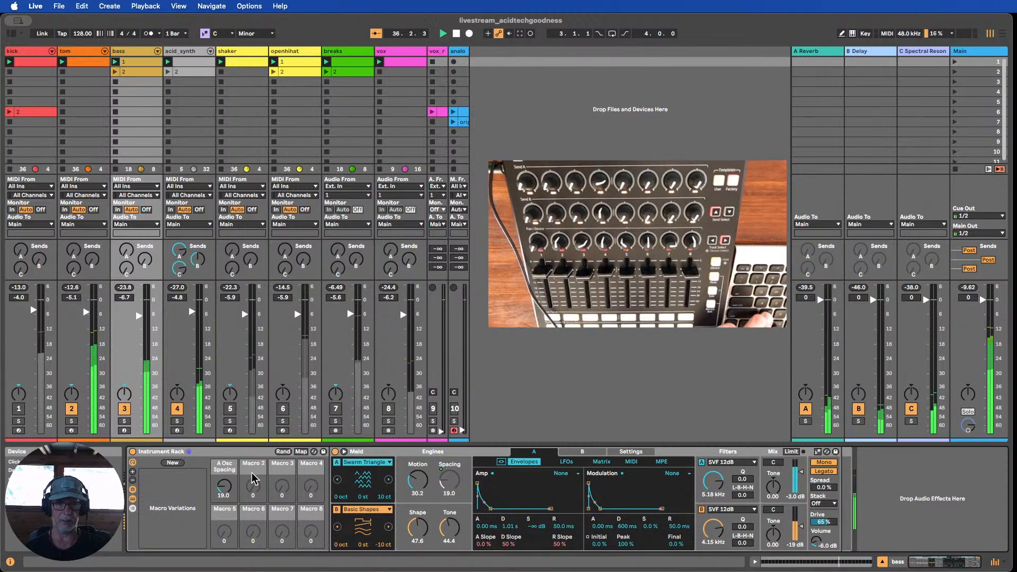
- Map engine A's amp envelope sustain to Macro 2, its amp decay to Macro 3 and its filter frequency to Macro 4
{"action": "right_click", "coordinate": [540, 530]}
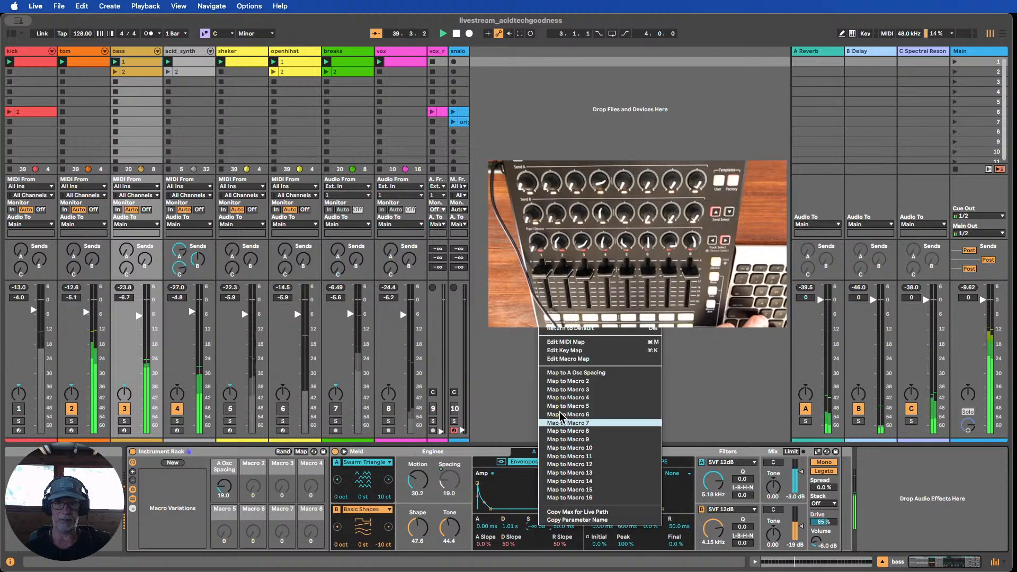
{"action": "left_click", "coordinate": [563, 383]}
{"action": "right_click", "coordinate": [511, 526]}
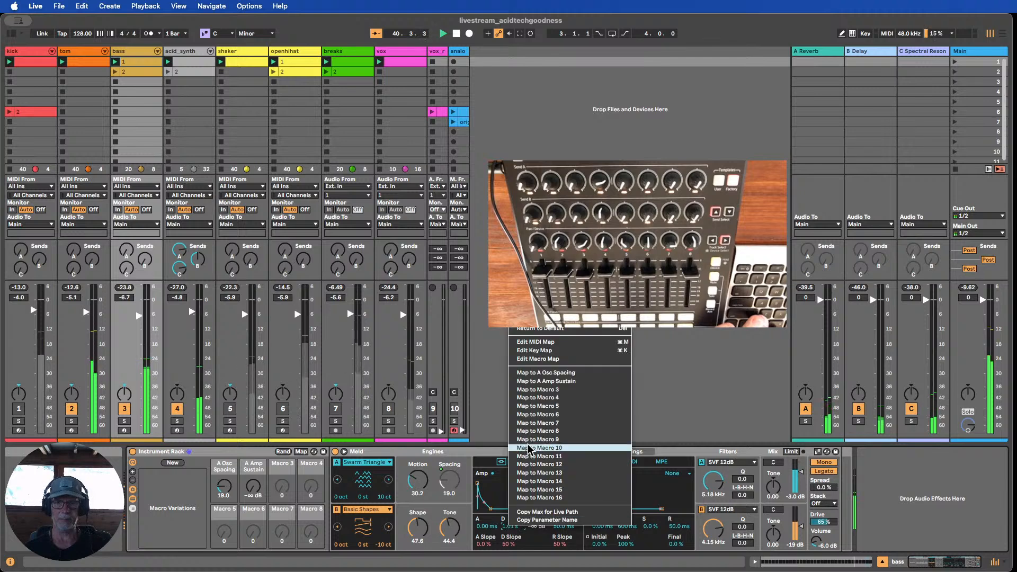
{"action": "left_click", "coordinate": [548, 390]}
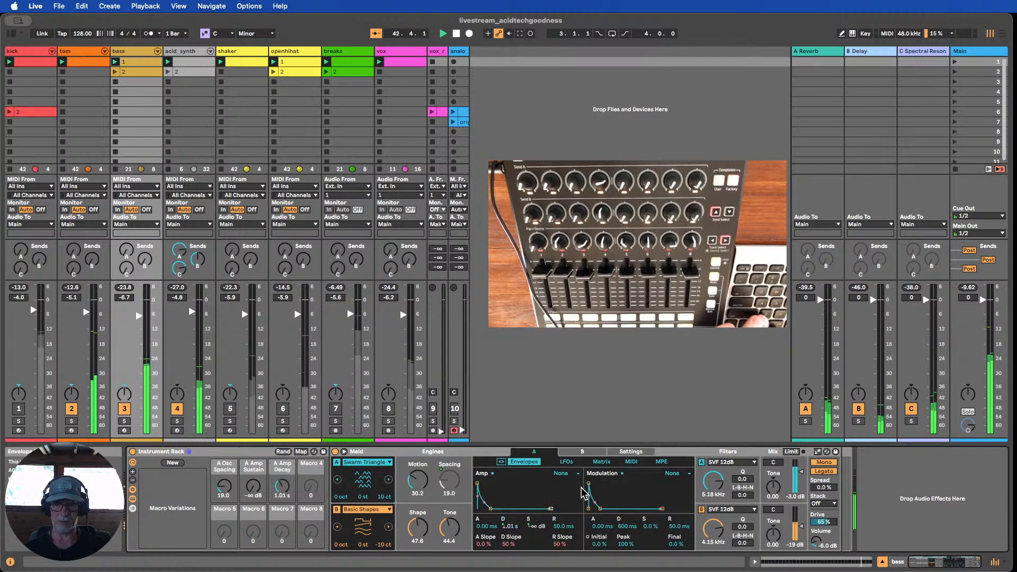
{"action": "right_click", "coordinate": [720, 483]}
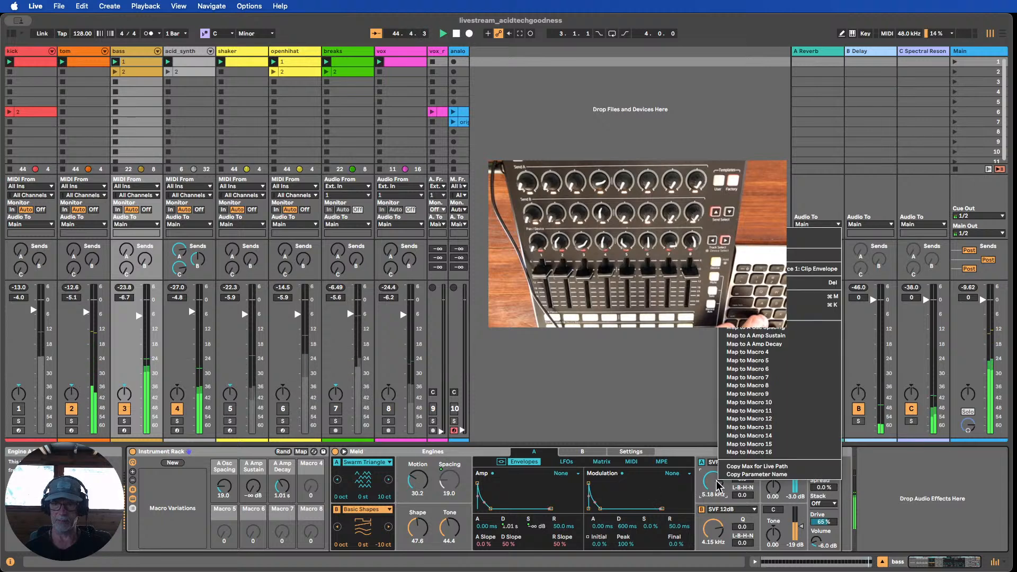
{"action": "left_click", "coordinate": [758, 352]}
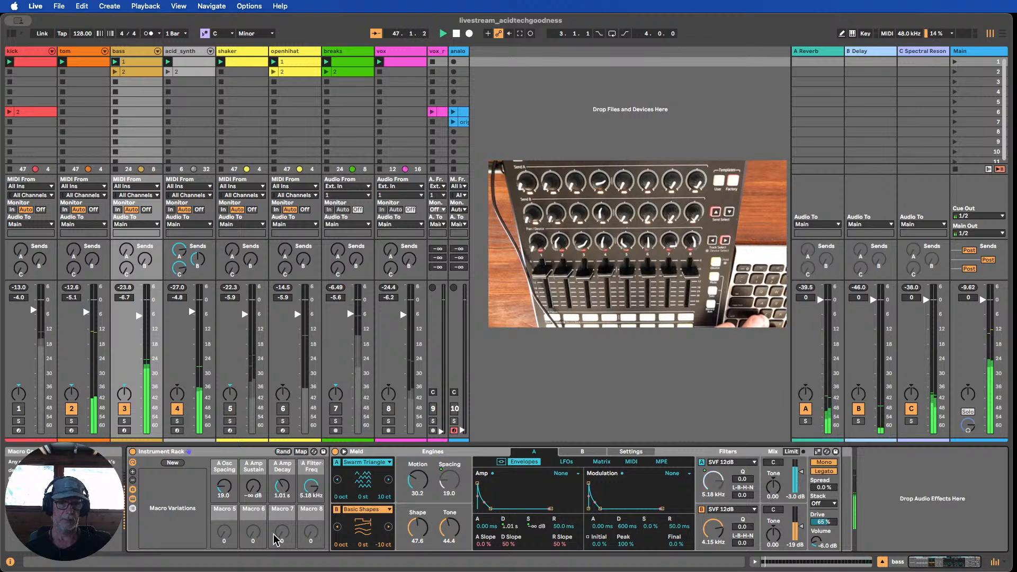
- Map engine B's Shape to Macro 5, its Tone to Macro 6 and its filter frequency to Macro 7
{"action": "right_click", "coordinate": [418, 528]}
{"action": "left_click", "coordinate": [472, 403]}
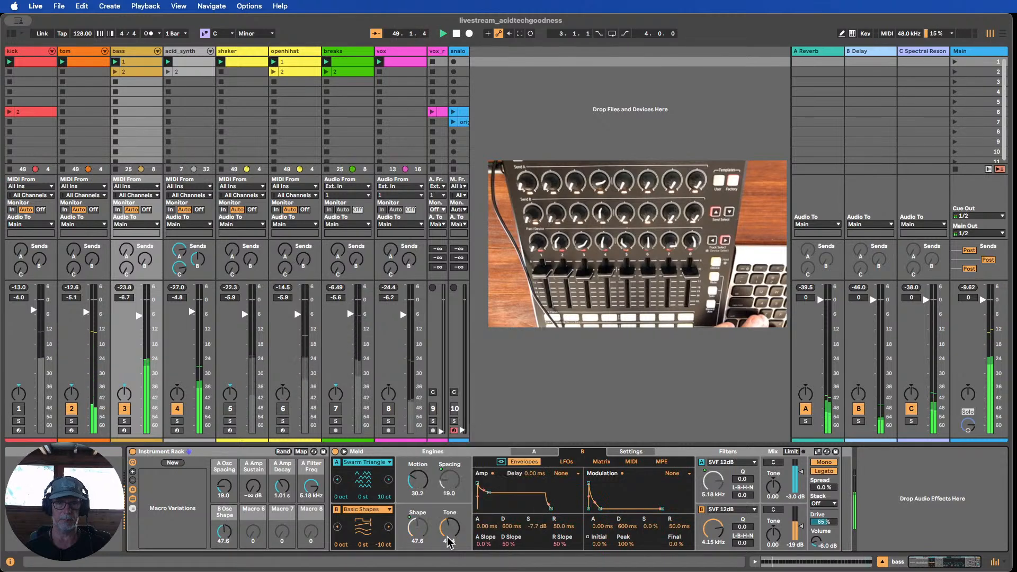
{"action": "right_click", "coordinate": [449, 528]}
{"action": "left_click", "coordinate": [478, 411]}
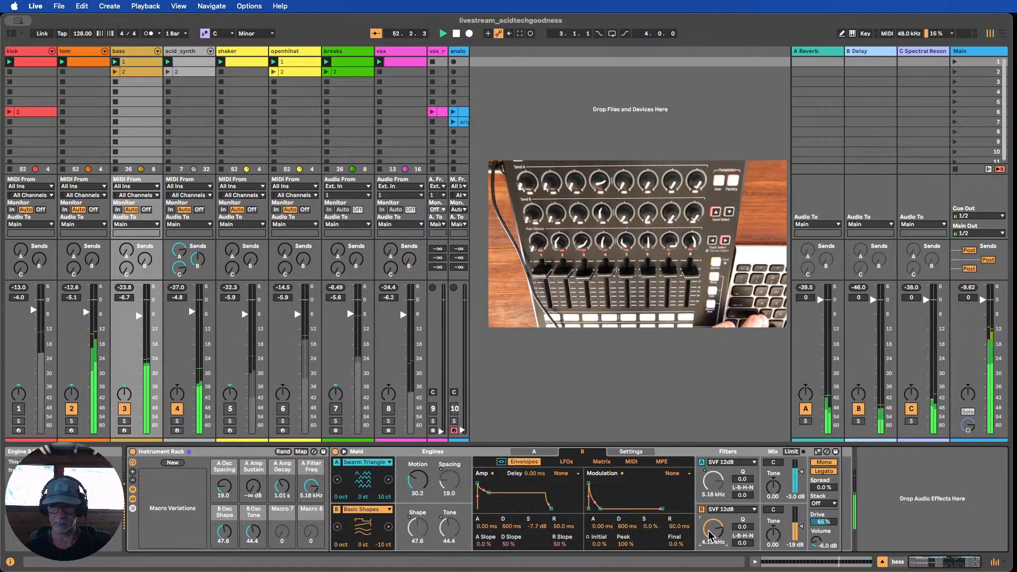
{"action": "left_click", "coordinate": [755, 428]}
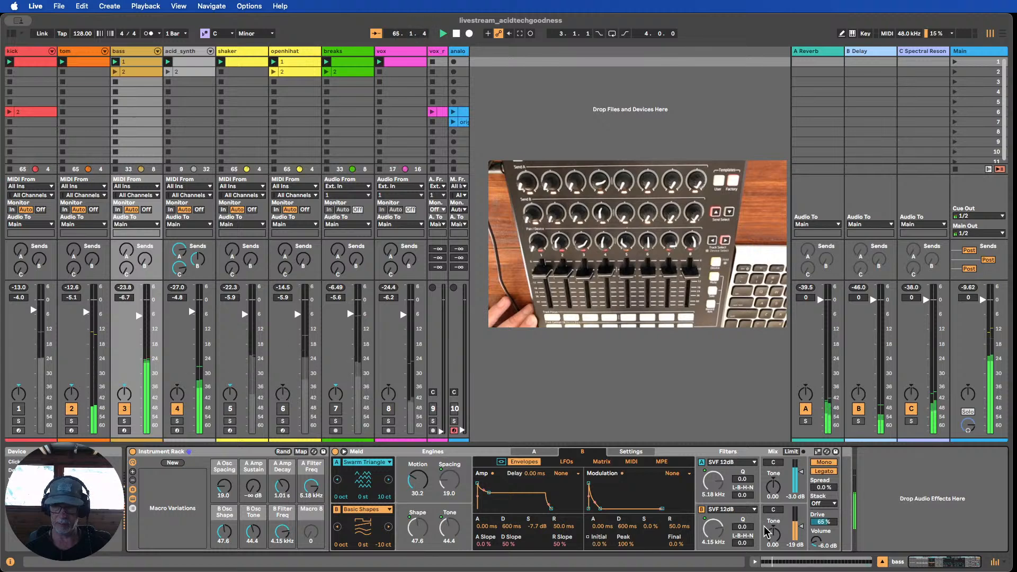
- Examine the bass Meld's LFO and envelope settings for both engines and its expanded modulation matrix
{"action": "left_click", "coordinate": [572, 465]}
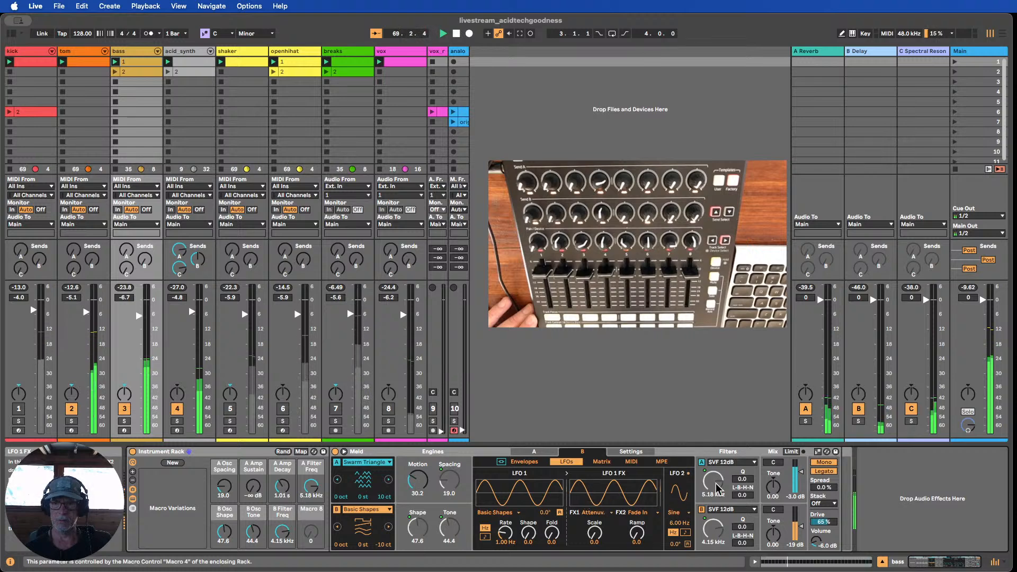
{"action": "left_click", "coordinate": [536, 453]}
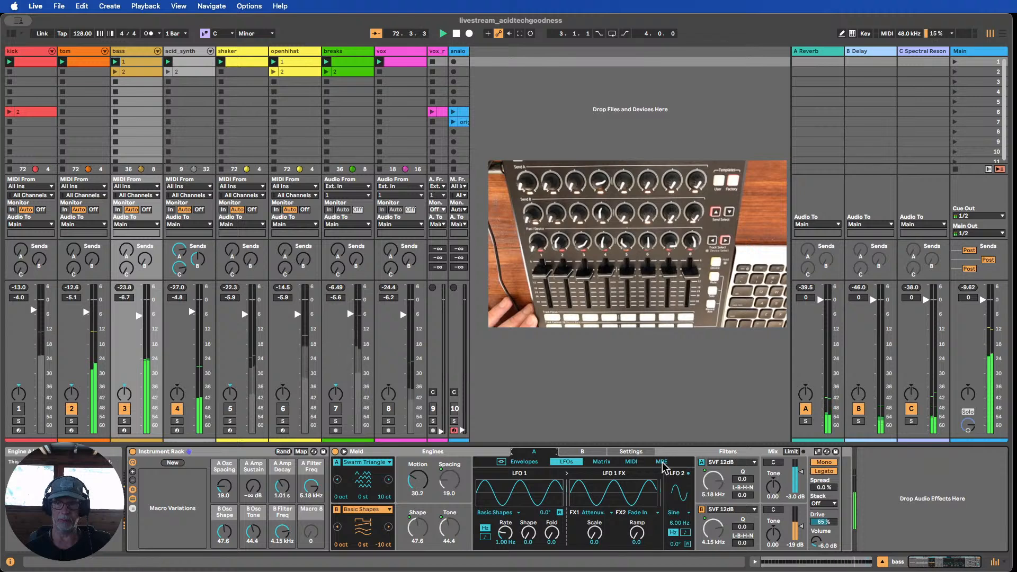
{"action": "left_click", "coordinate": [344, 452]}
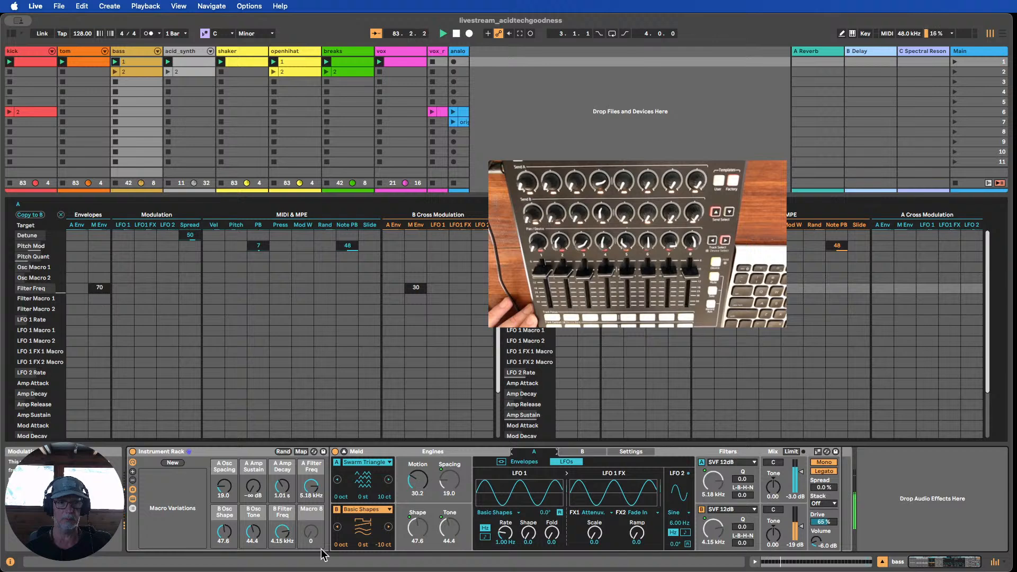
{"action": "left_click", "coordinate": [536, 462]}
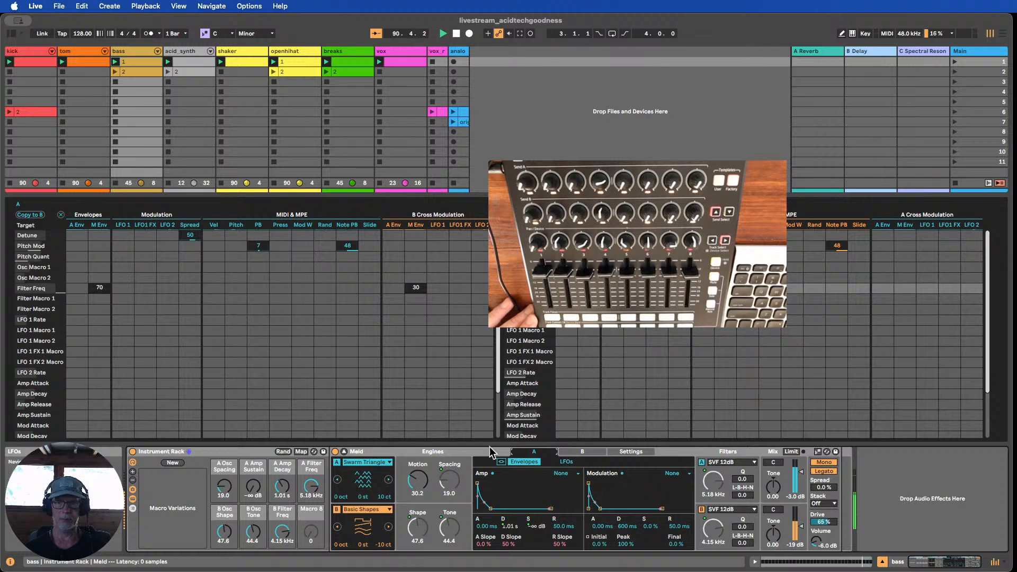
{"action": "left_click", "coordinate": [125, 290]}
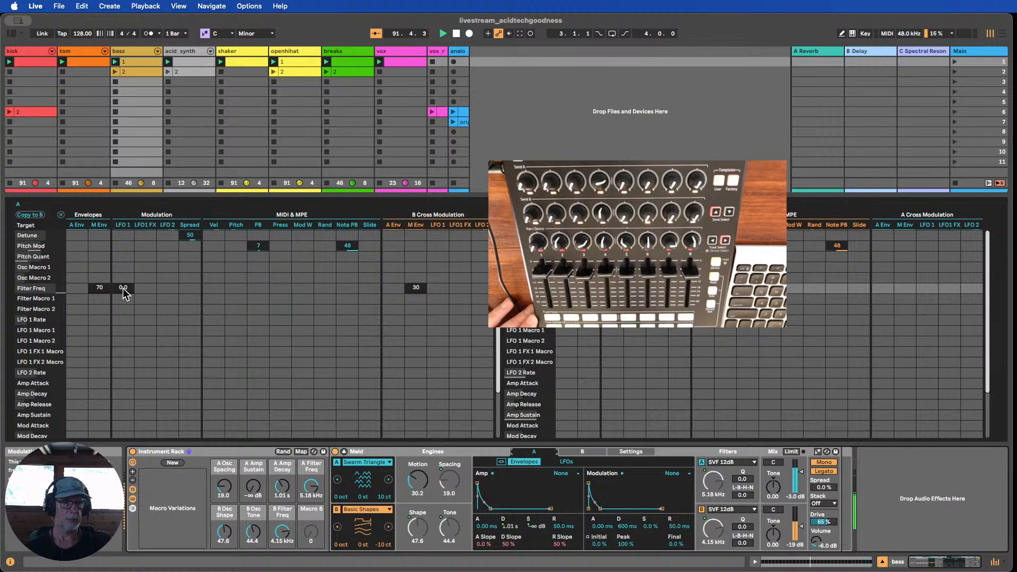
{"action": "left_click", "coordinate": [566, 462]}
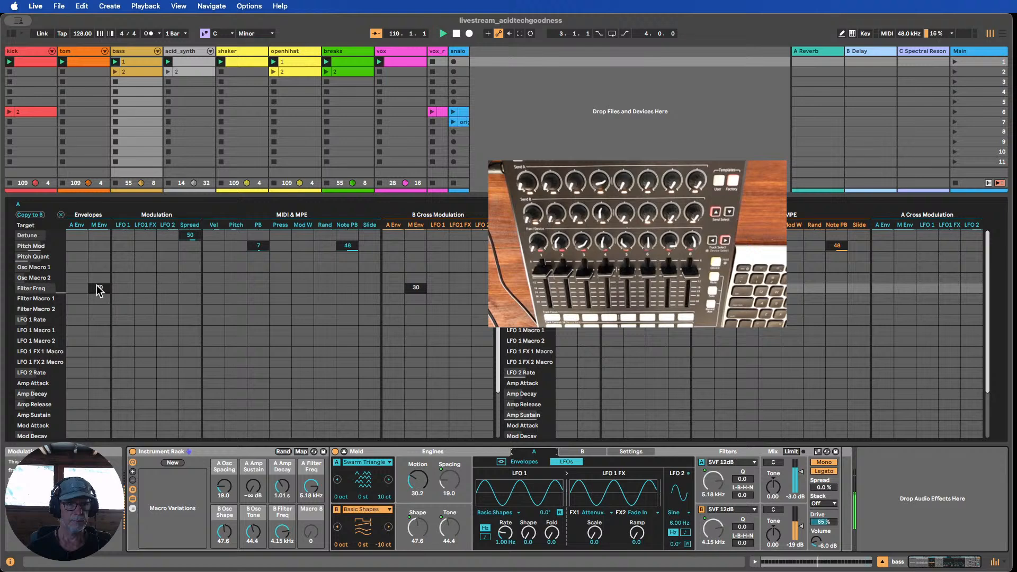
{"action": "left_click", "coordinate": [627, 454]}
{"action": "left_click", "coordinate": [588, 453]}
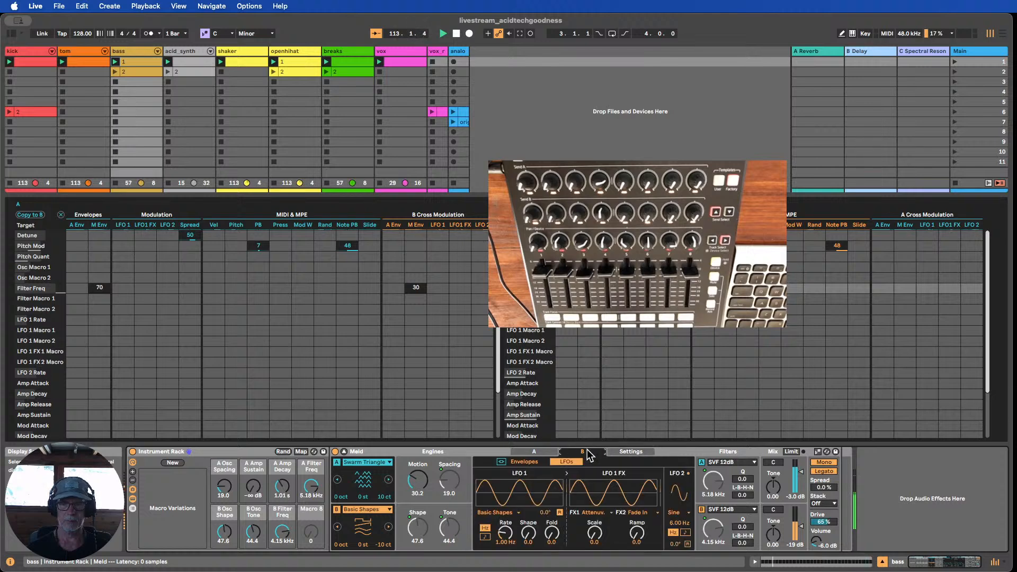
{"action": "left_click", "coordinate": [417, 268]}
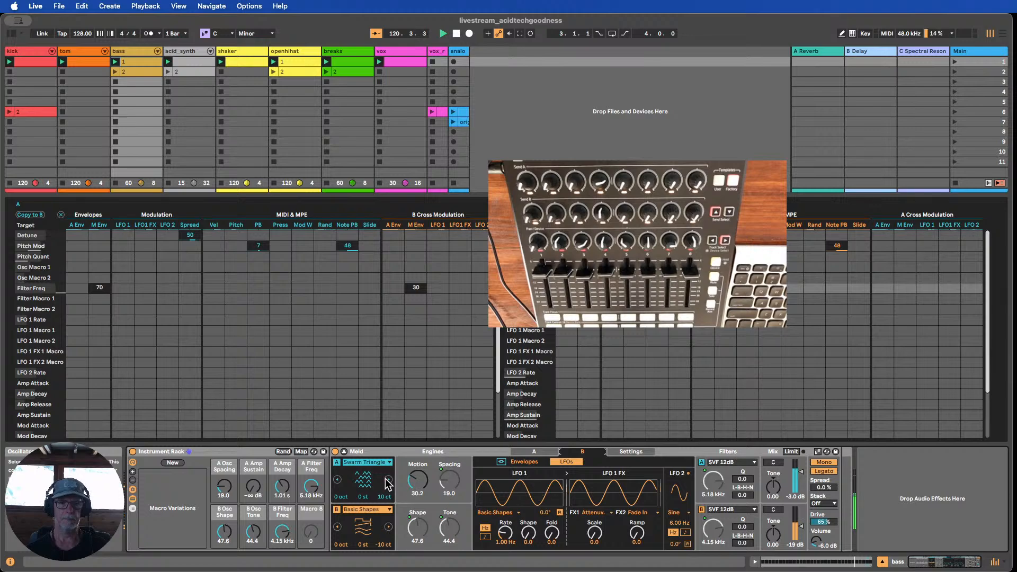
{"action": "left_click", "coordinate": [344, 452]}
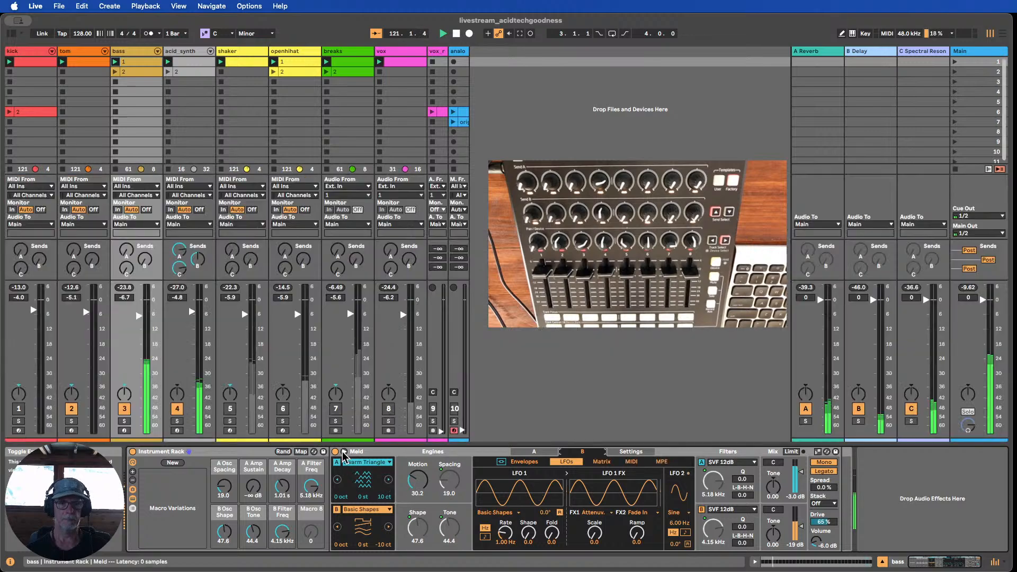
- Map the bass Meld's engine A oscillator type to Macro 8
{"action": "left_click", "coordinate": [543, 455]}
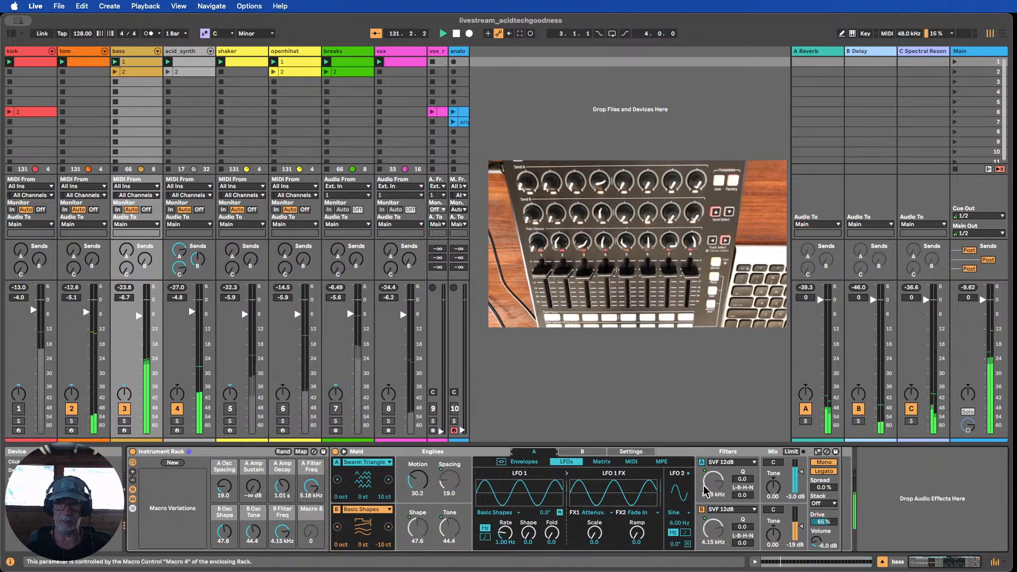
{"action": "right_click", "coordinate": [365, 465]}
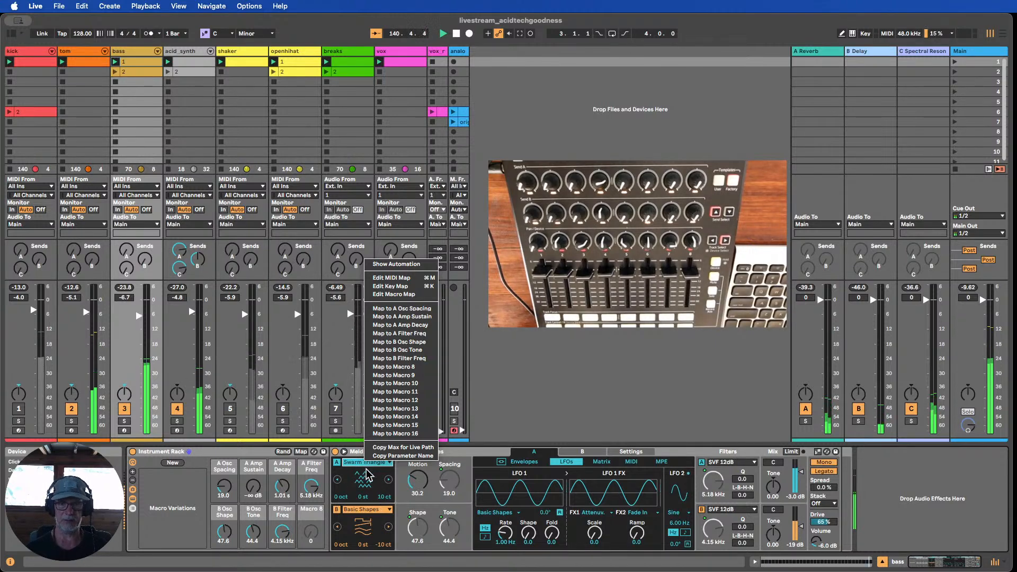
{"action": "left_click", "coordinate": [388, 463]}
{"action": "left_click", "coordinate": [388, 463]}
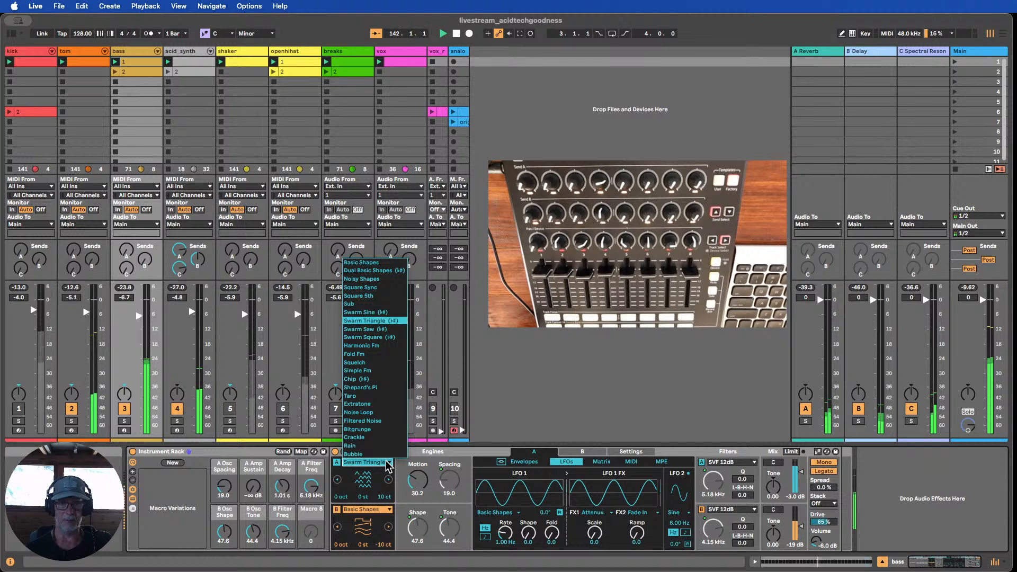
{"action": "left_click", "coordinate": [389, 464]}
{"action": "right_click", "coordinate": [383, 456]}
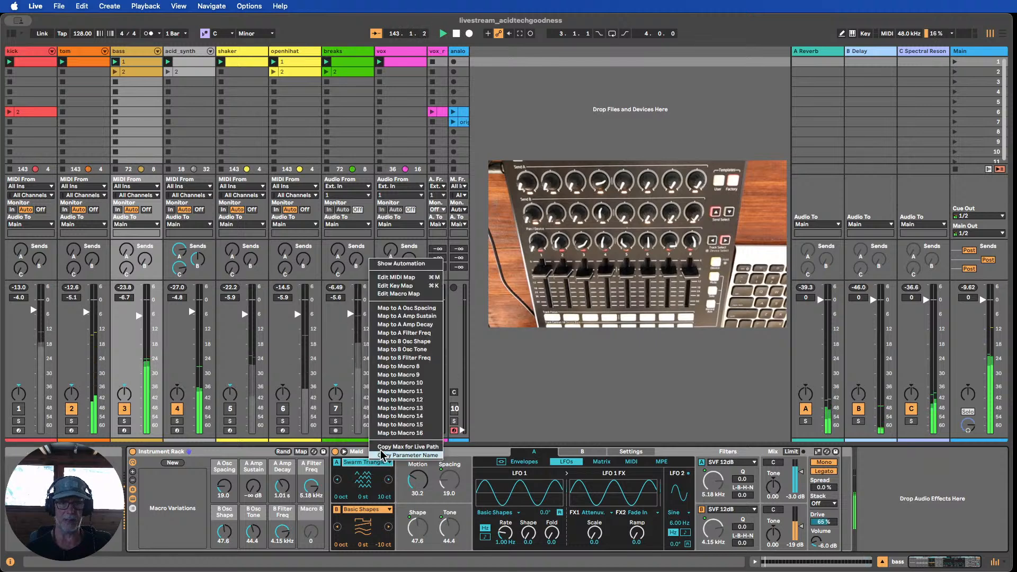
{"action": "left_click", "coordinate": [406, 366]}
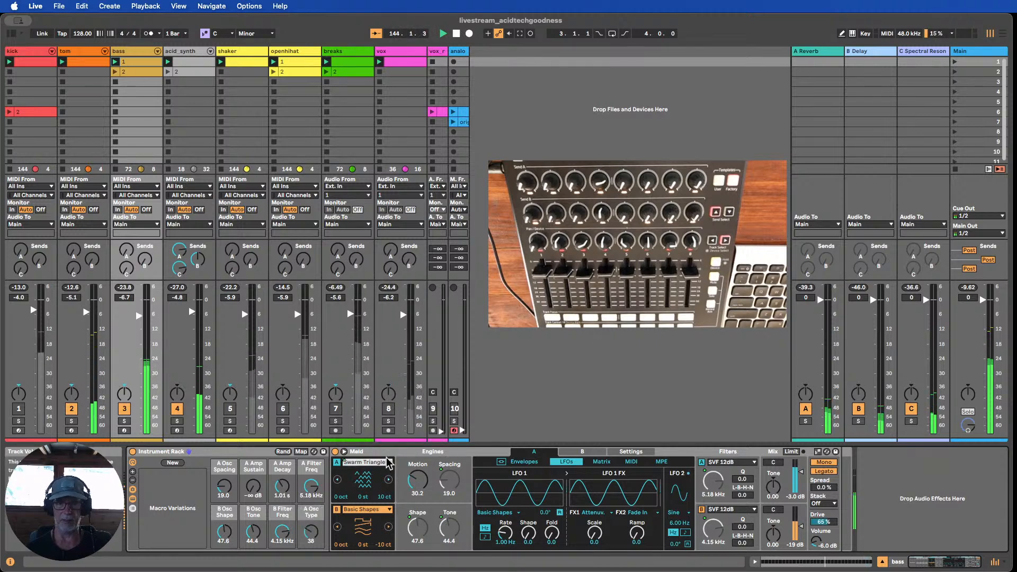
- Store the bass rack's macro settings as a variation named "original"
{"action": "left_click", "coordinate": [175, 463]}
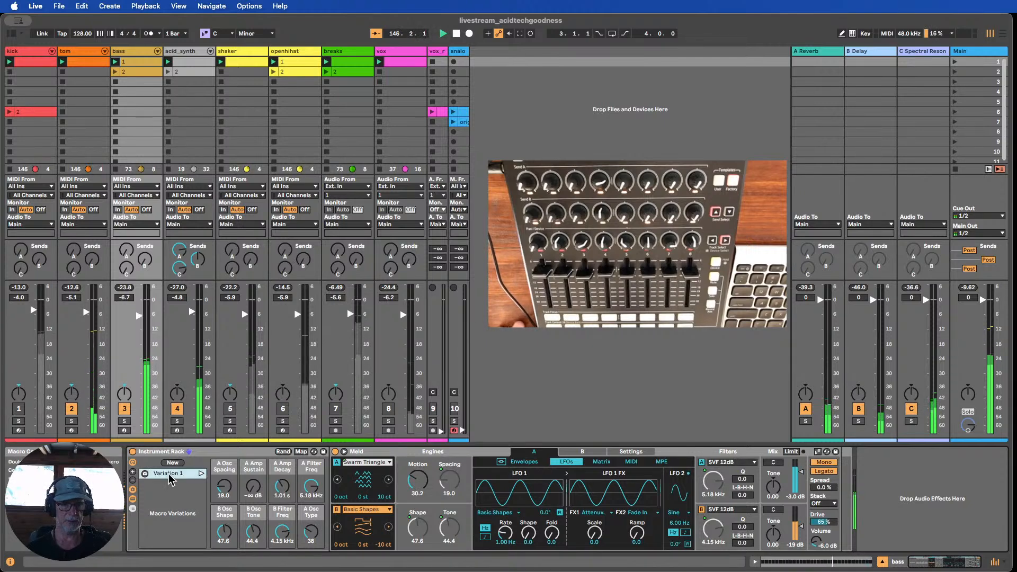
{"action": "key", "text": "super+r"}
{"action": "type", "text": "ori"}
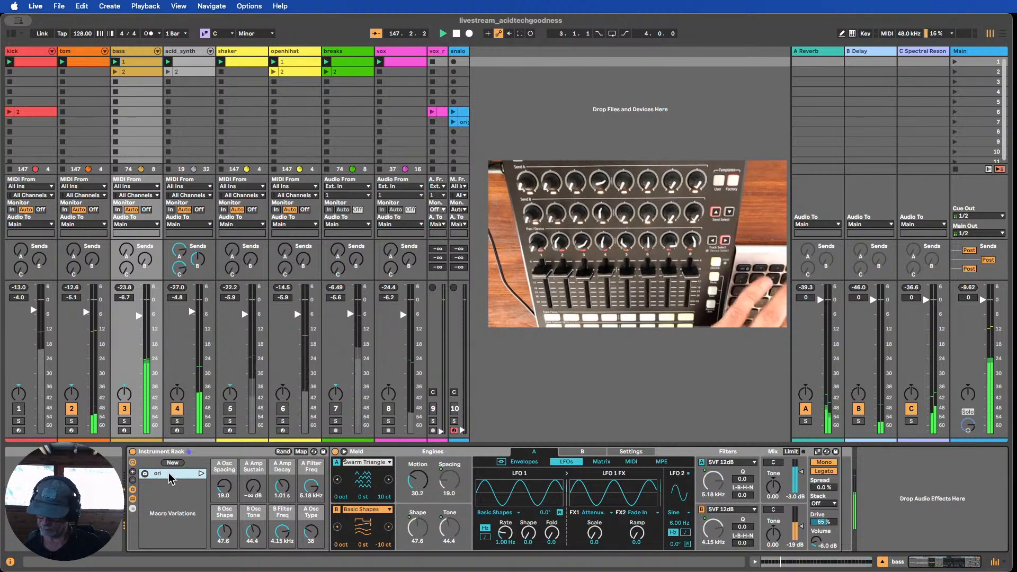
{"action": "type", "text": "ginal"}
{"action": "key", "text": "Return"}
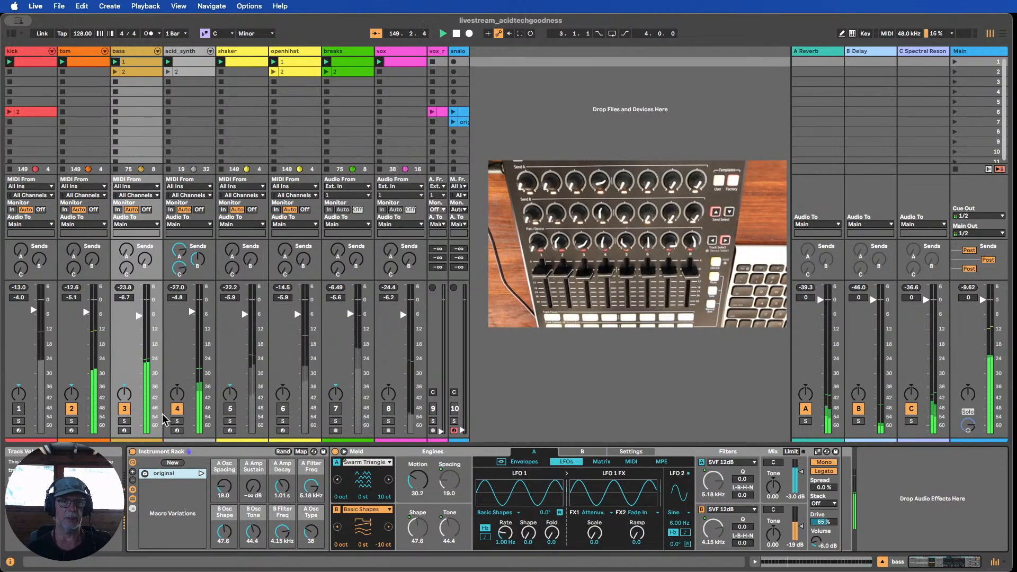
- Mute the acid_synth track and try out several randomizations of the bass rack's macros
{"action": "left_click", "coordinate": [177, 409]}
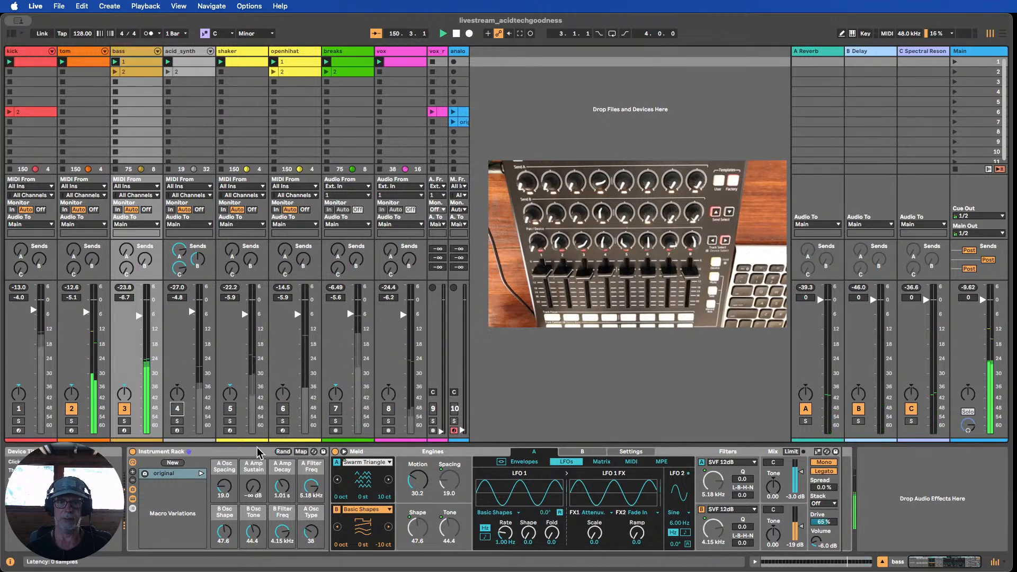
{"action": "left_click", "coordinate": [286, 452]}
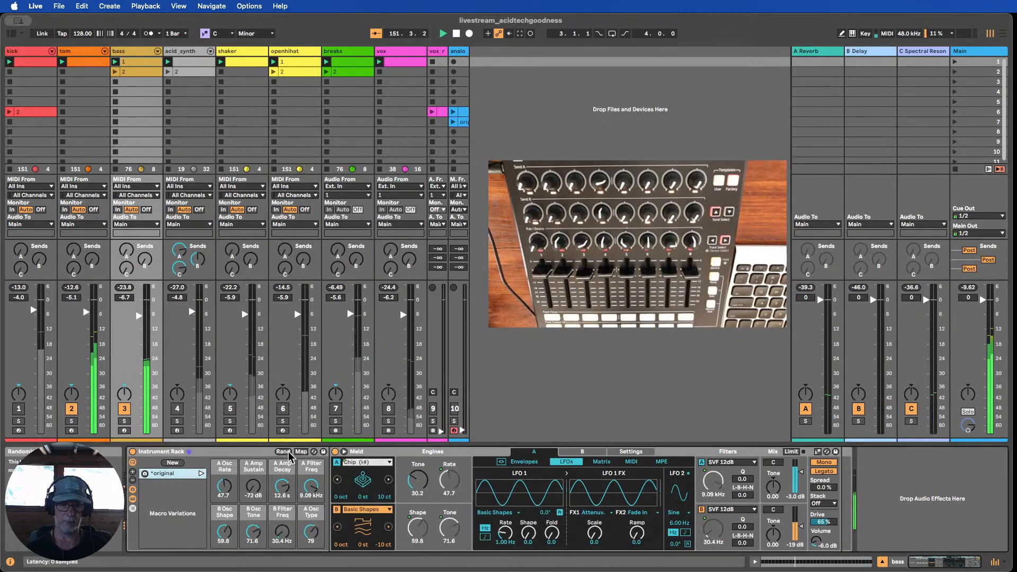
{"action": "left_click", "coordinate": [284, 452]}
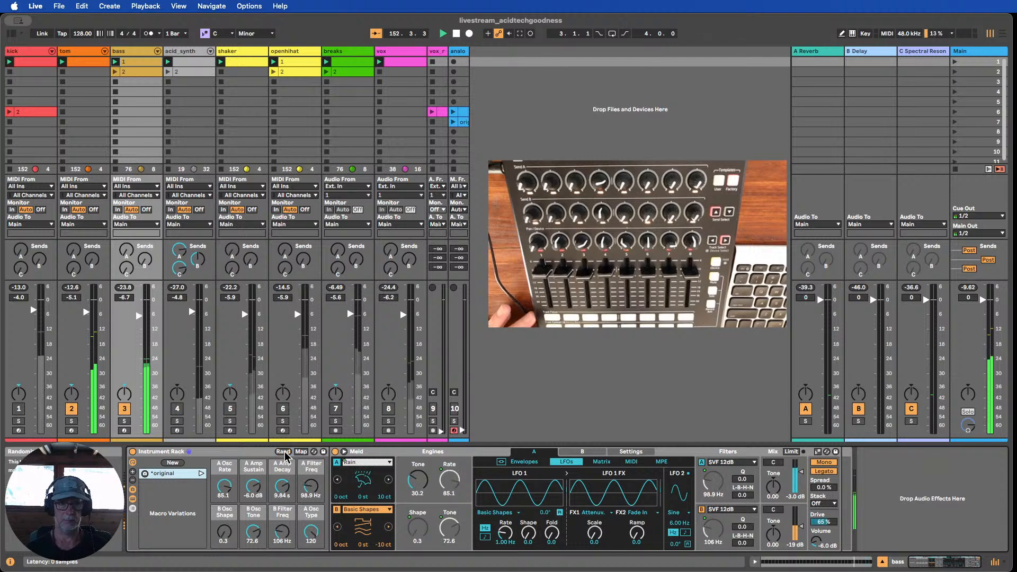
{"action": "left_click", "coordinate": [284, 452]}
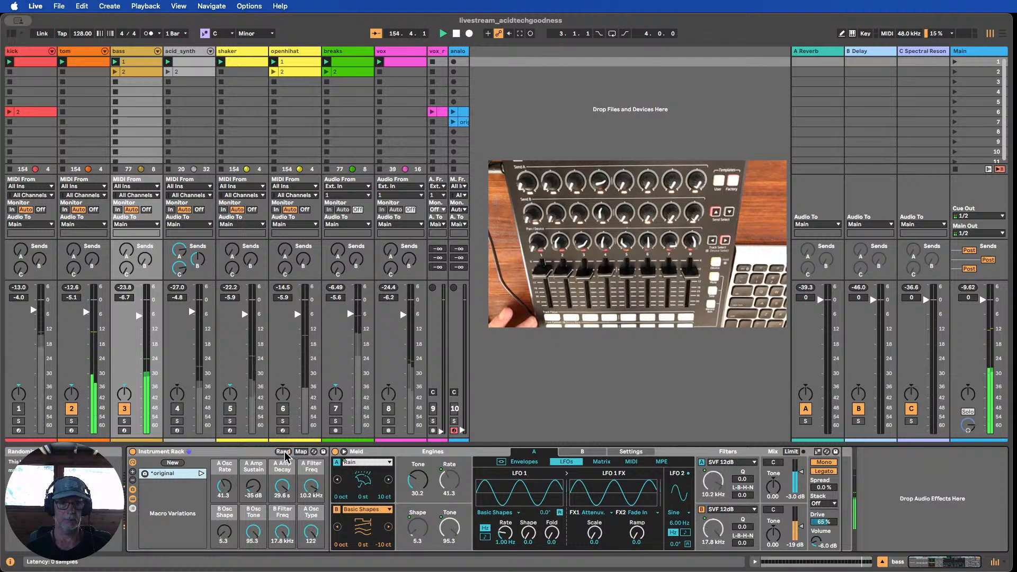
{"action": "left_click", "coordinate": [284, 452]}
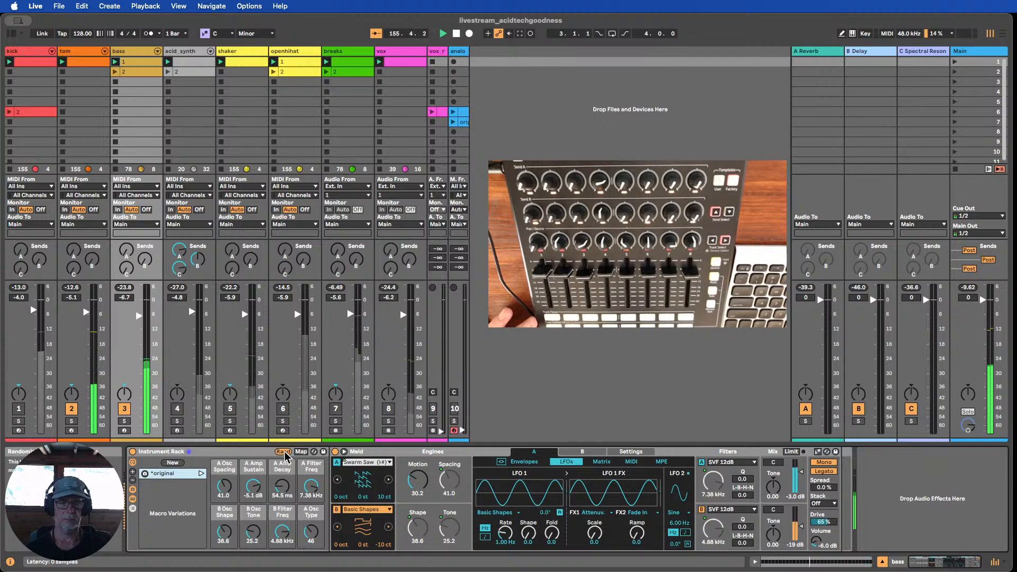
{"action": "left_click", "coordinate": [284, 452]}
- Activate the kick and acid_synth tracks, and store a newly randomized set of bass macros as a variation
{"action": "left_click", "coordinate": [18, 409]}
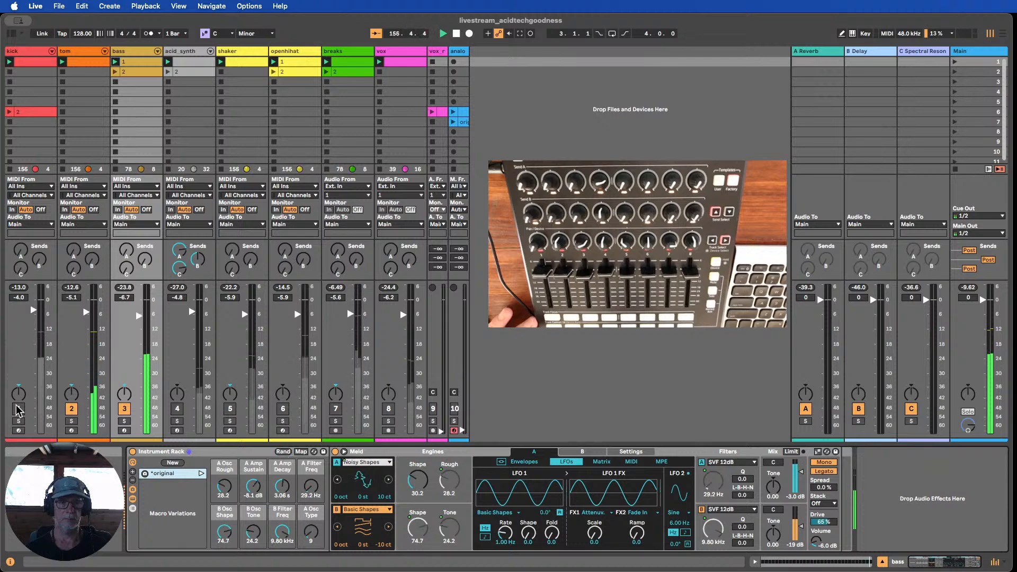
{"action": "left_click", "coordinate": [178, 409]}
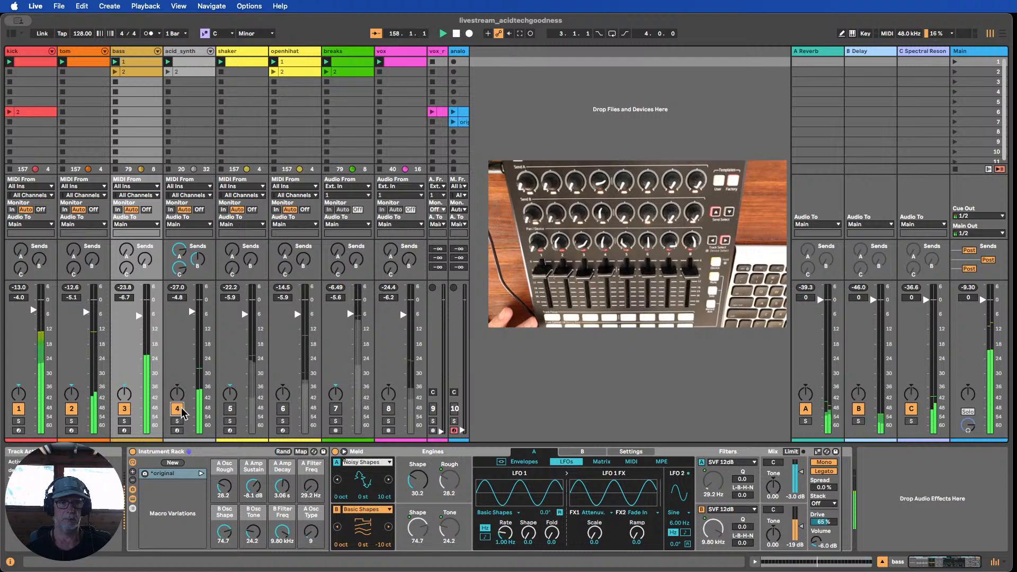
{"action": "left_click", "coordinate": [284, 452]}
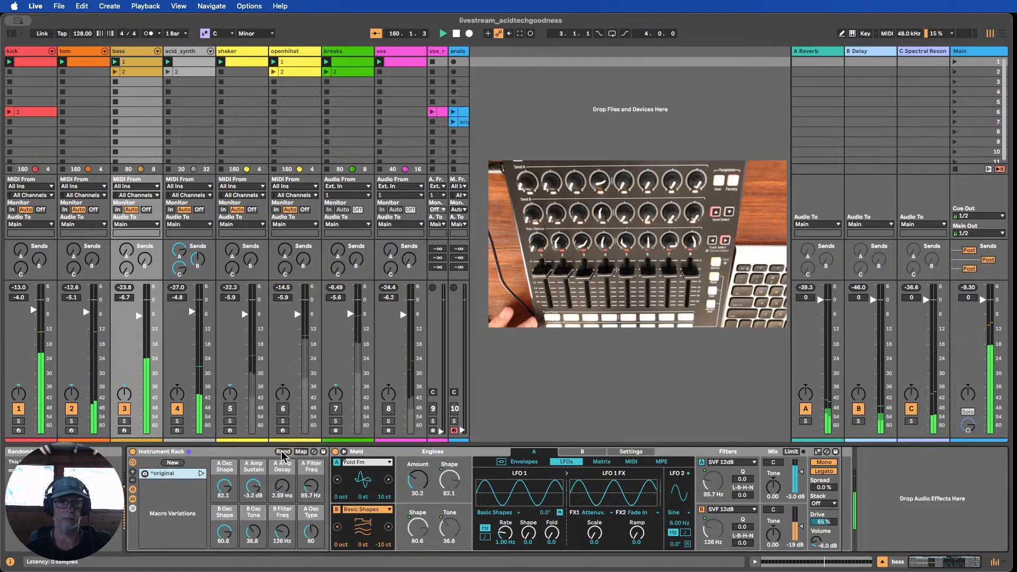
{"action": "left_click", "coordinate": [284, 452]}
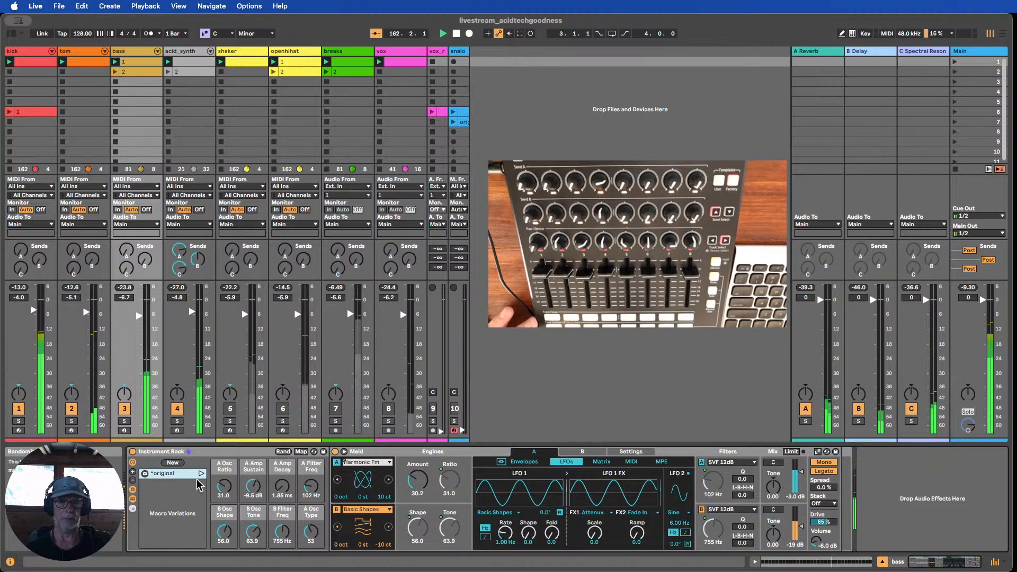
{"action": "left_click", "coordinate": [172, 463]}
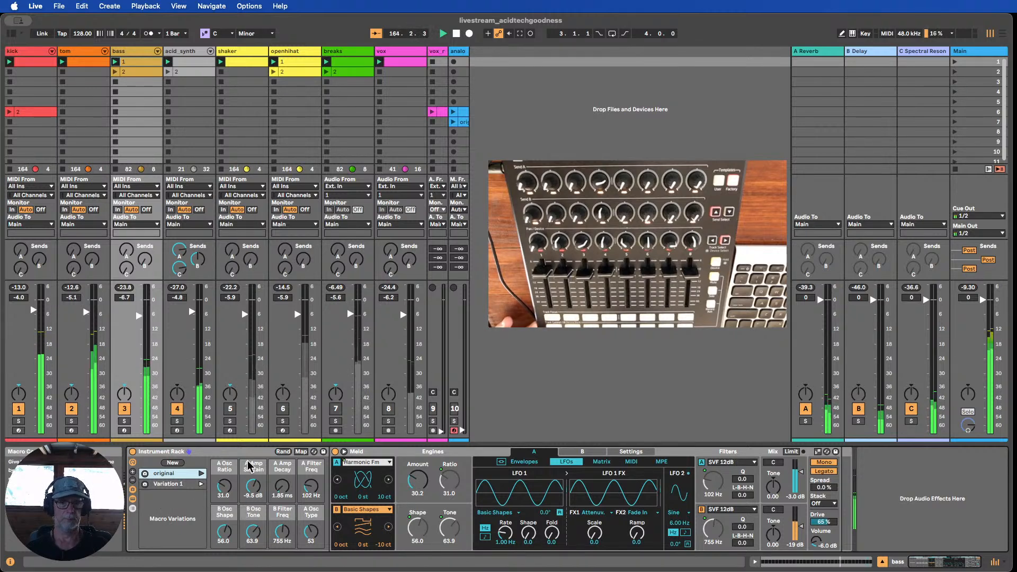
- Listen to the bass alone by muting acid_synth, tom and kick, and reactivate all three tracks
{"action": "left_click", "coordinate": [177, 409]}
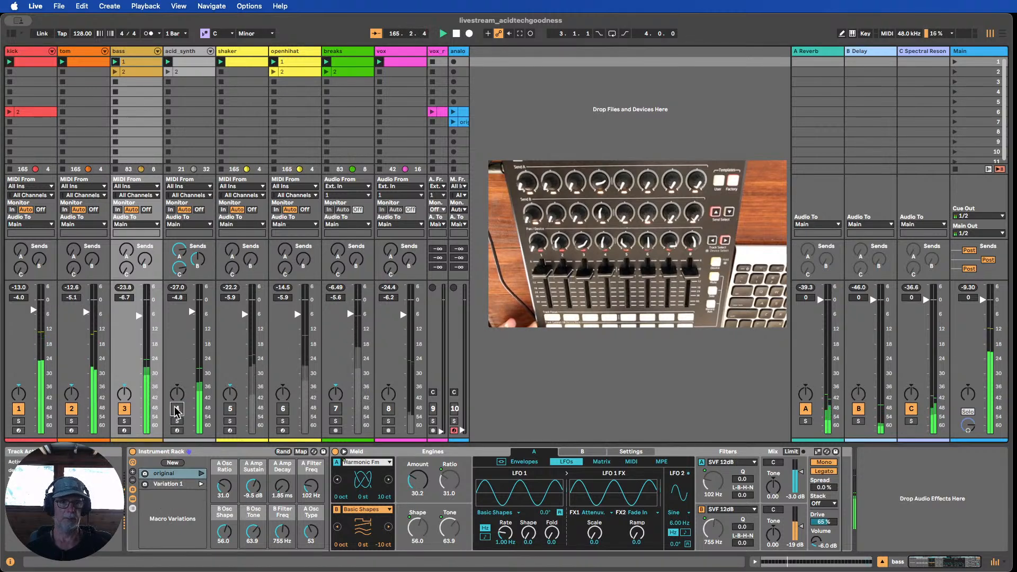
{"action": "left_click", "coordinate": [71, 409]}
{"action": "left_click", "coordinate": [19, 408]}
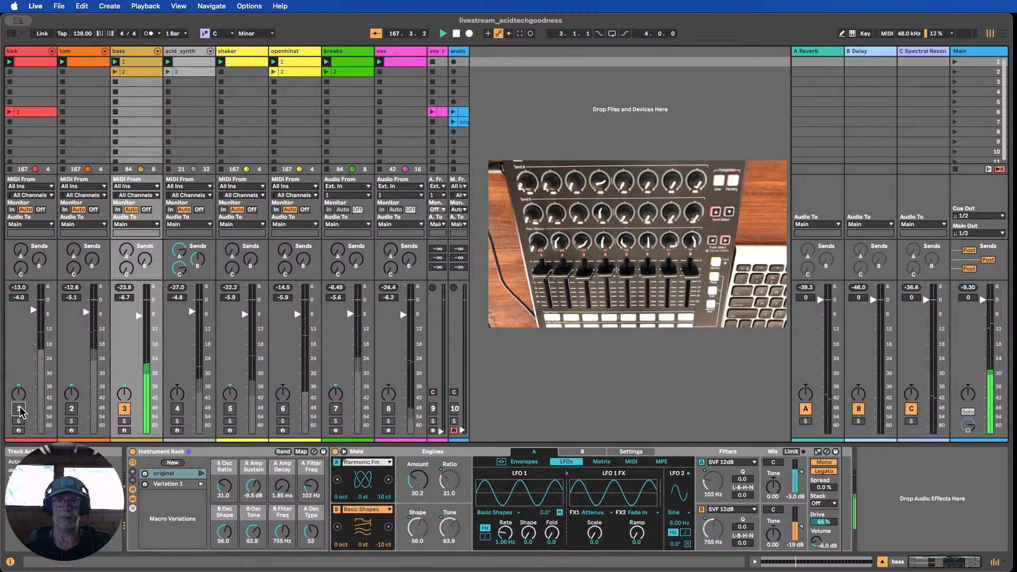
{"action": "left_click", "coordinate": [19, 408]}
{"action": "left_click", "coordinate": [71, 409]}
{"action": "left_click", "coordinate": [177, 409]}
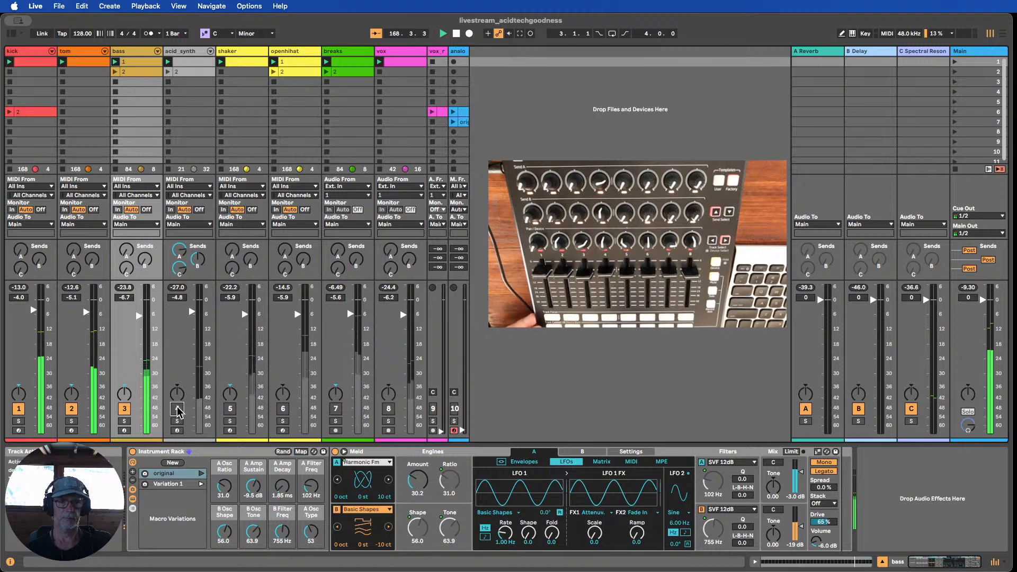
- Store another randomized set of bass macros as a variation, and recall Variation 1 and Variation 2 to compare them
{"action": "left_click", "coordinate": [284, 453]}
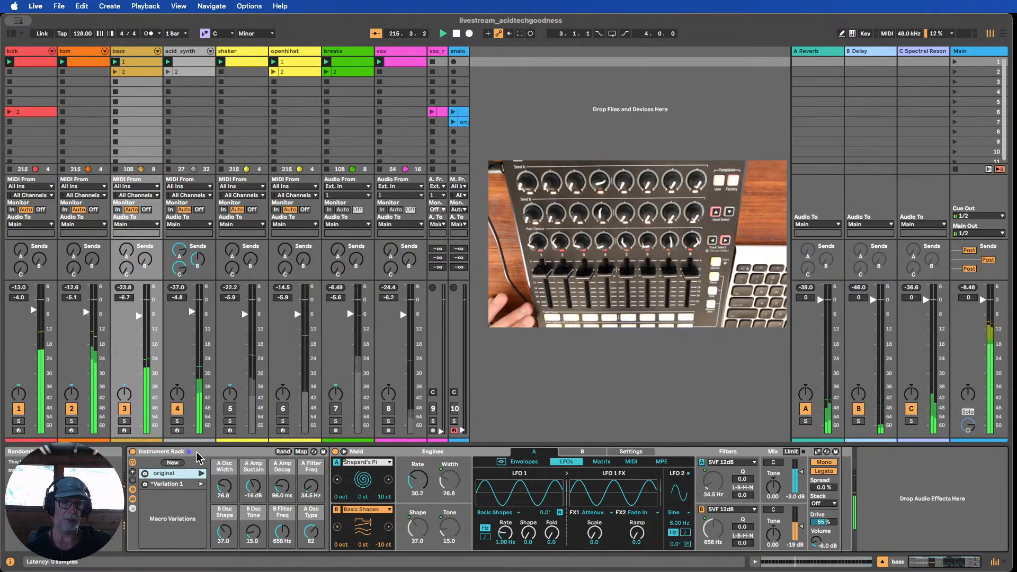
{"action": "left_click", "coordinate": [173, 463]}
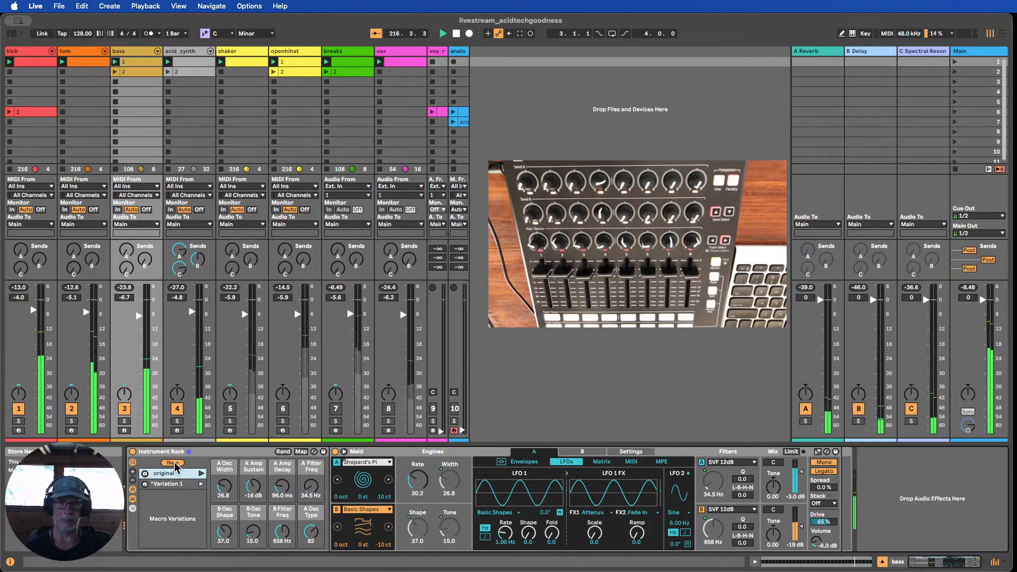
{"action": "left_click", "coordinate": [202, 483]}
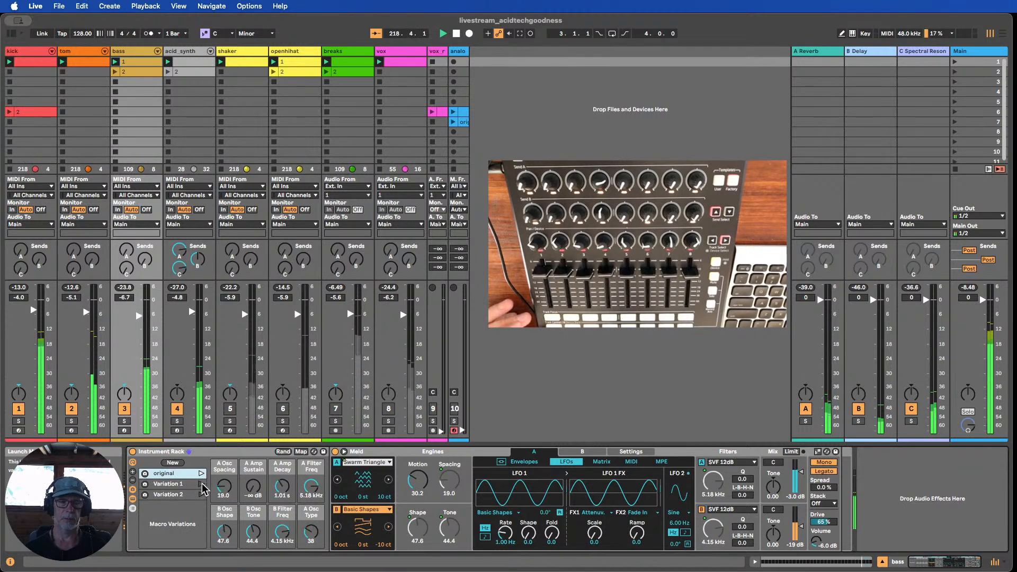
{"action": "left_click", "coordinate": [202, 494]}
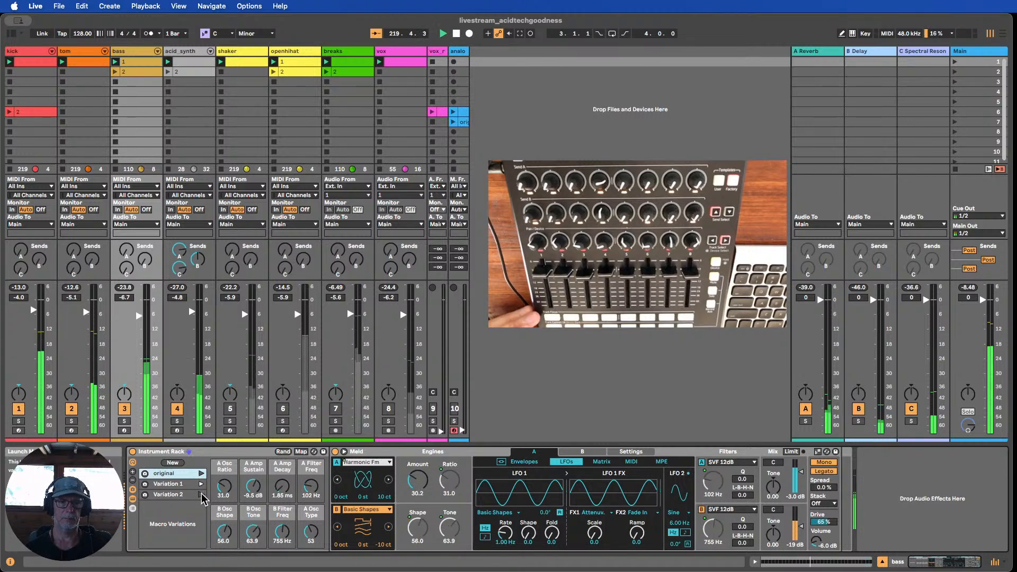
{"action": "left_click", "coordinate": [201, 495]}
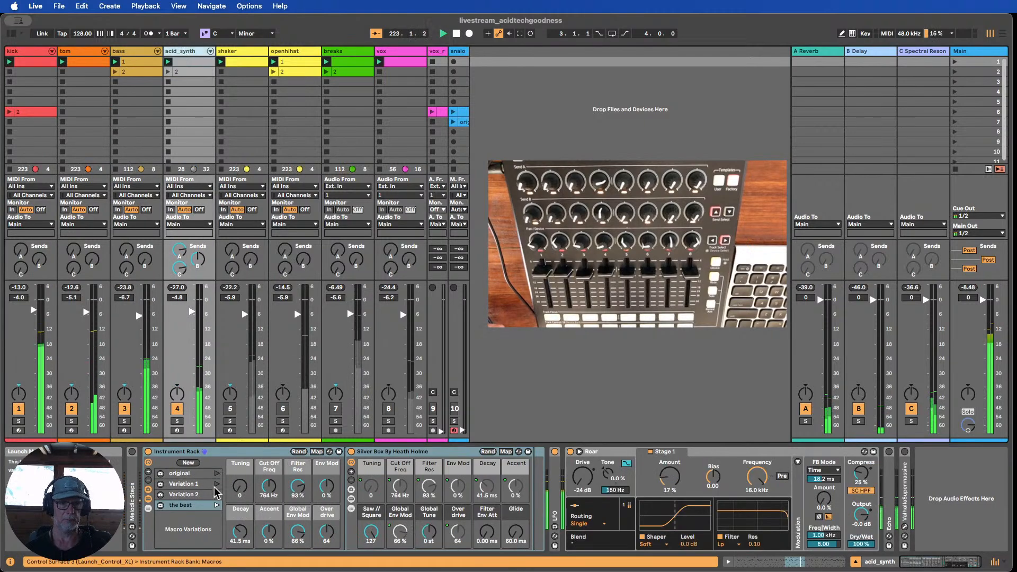
- Audition the acid_synth rack's stored macro variations, finishing on "the best"
{"action": "left_click", "coordinate": [217, 493]}
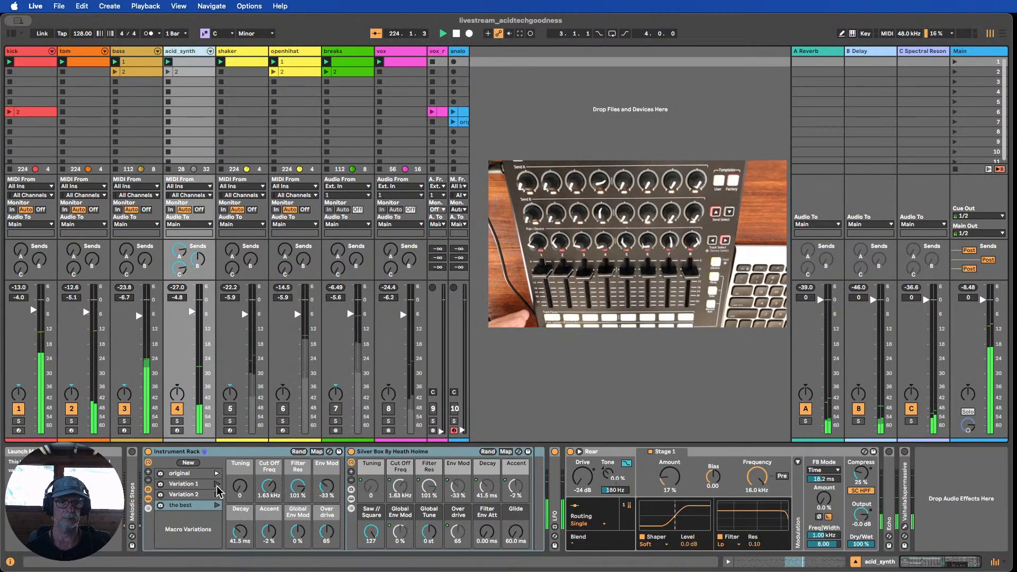
{"action": "left_click", "coordinate": [217, 485]}
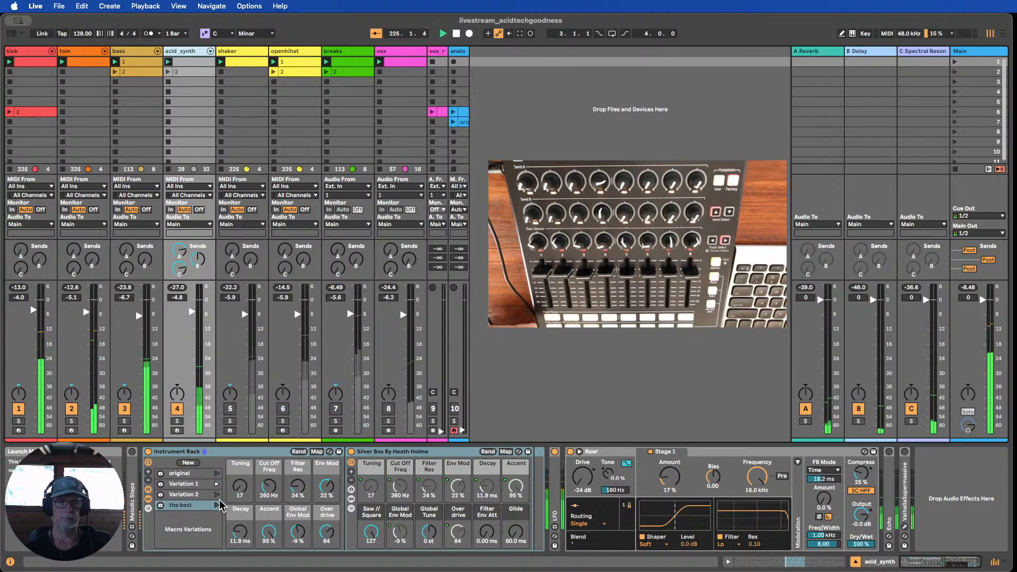
{"action": "left_click", "coordinate": [218, 495]}
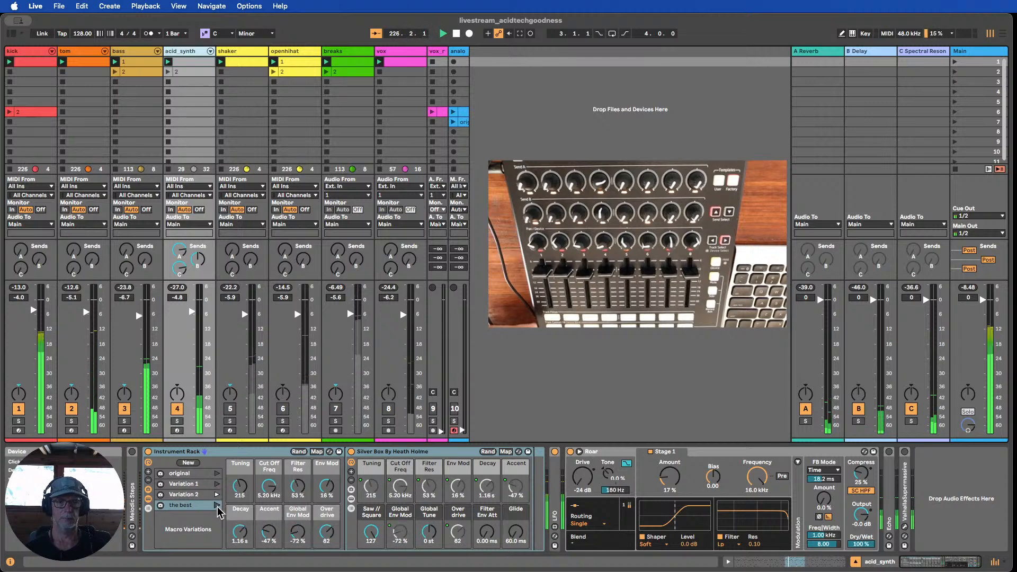
{"action": "left_click", "coordinate": [217, 506]}
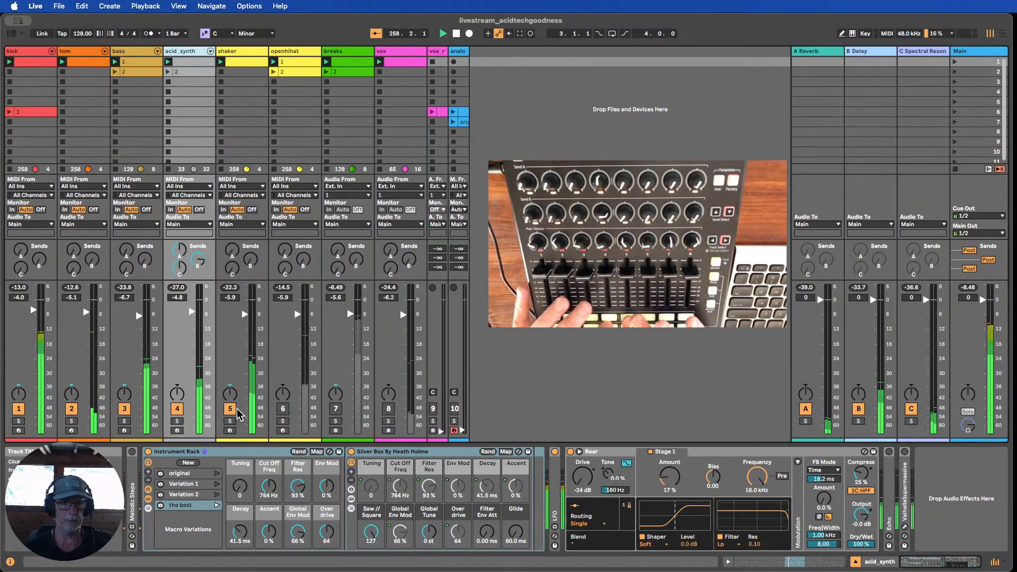
- Group the shaker track's CPR_Shaker_10 device into an Instrument Rack and show its macro controls
{"action": "left_click", "coordinate": [239, 414]}
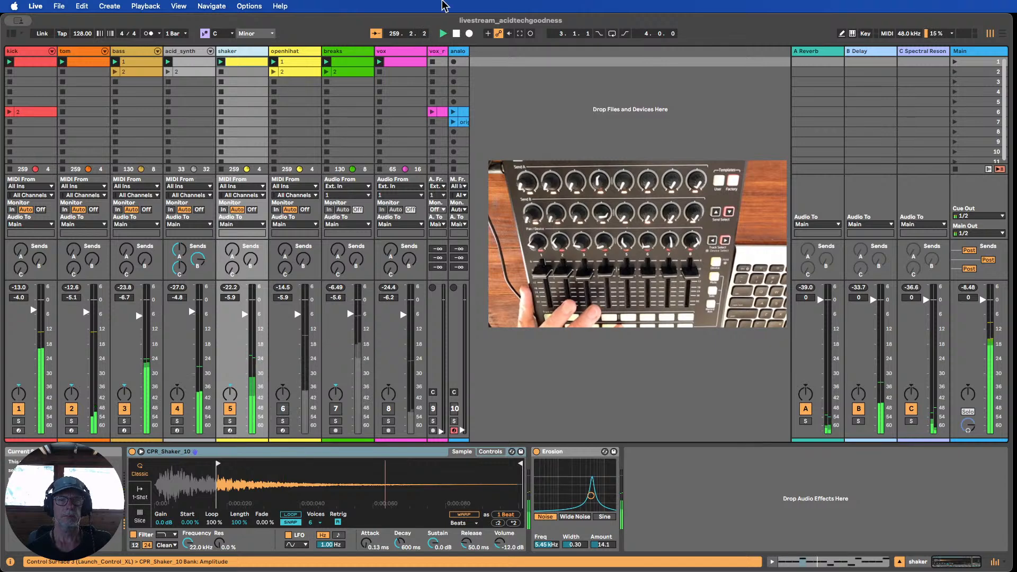
{"action": "right_click", "coordinate": [189, 452]}
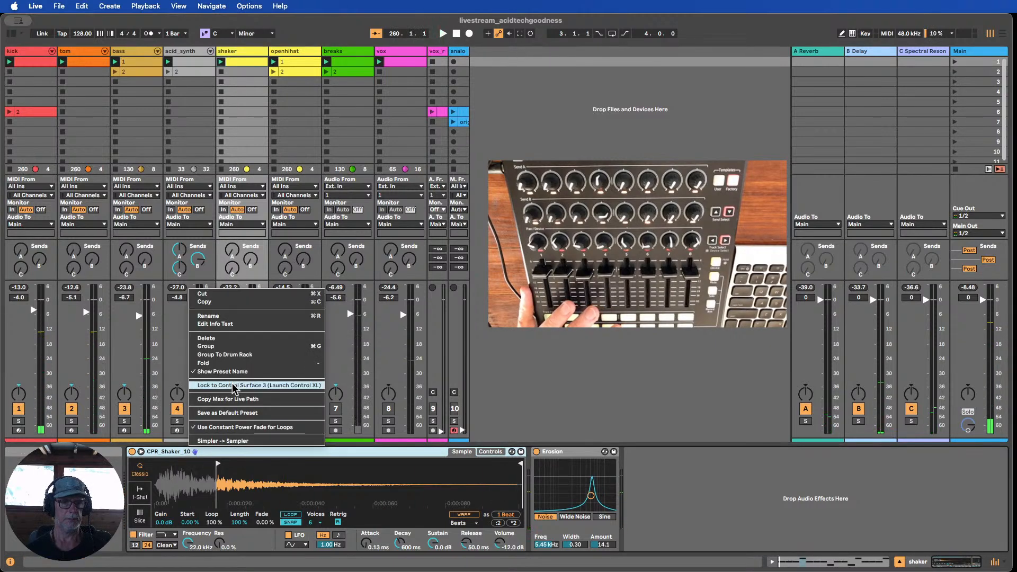
{"action": "left_click", "coordinate": [215, 347]}
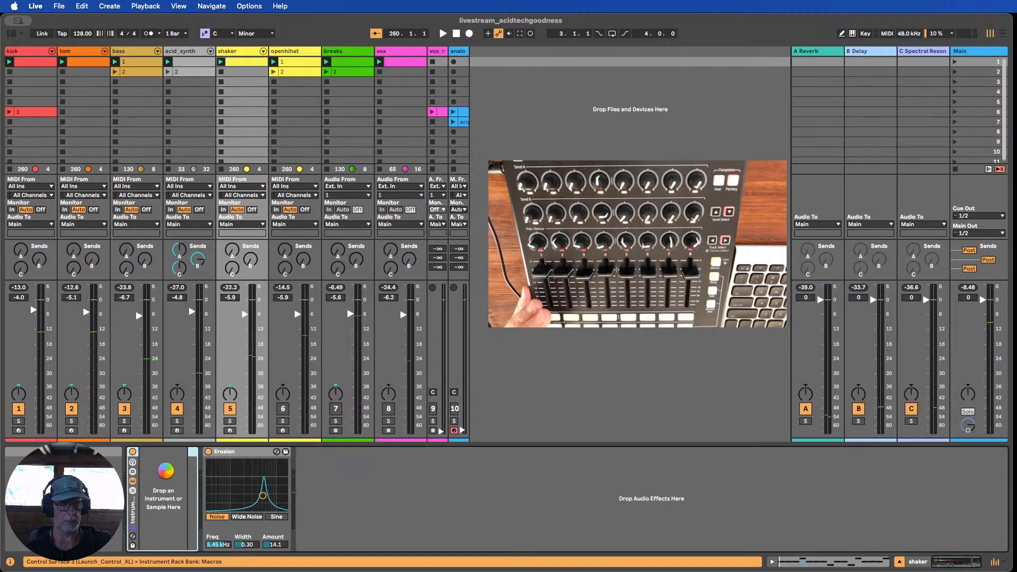
{"action": "left_click", "coordinate": [131, 464]}
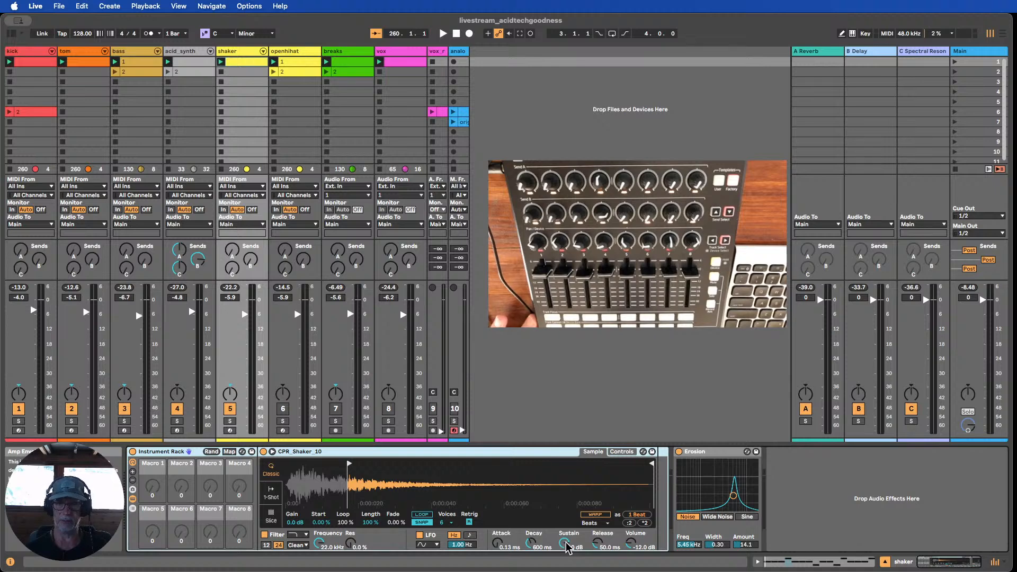
- Map the shaker sampler's amp envelope decay to Macro 1
{"action": "right_click", "coordinate": [531, 544]}
{"action": "left_click", "coordinate": [562, 395]}
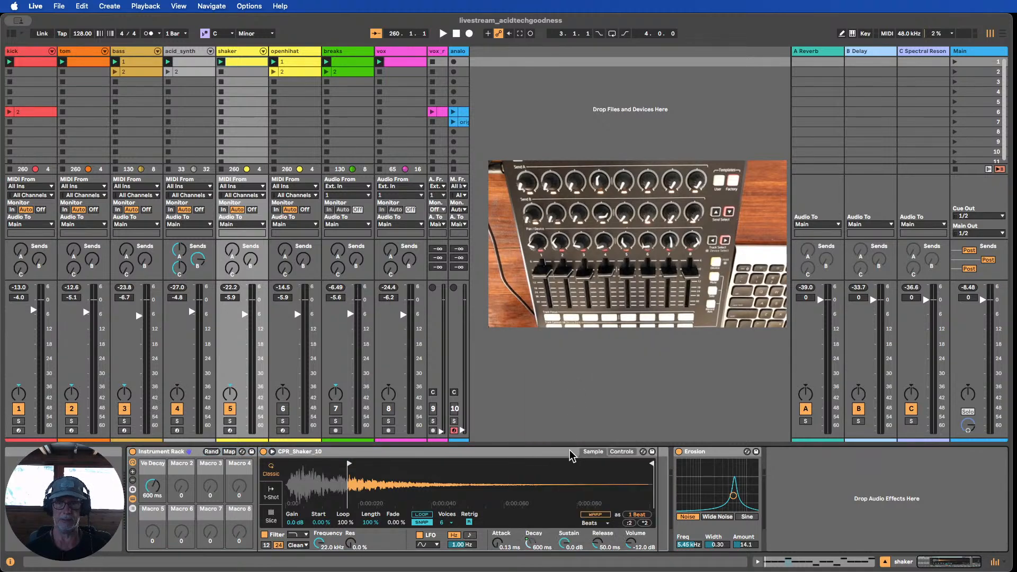
- Map the shaker sampler's amp envelope sustain to Macro 2 and show the rack's macro variations
{"action": "right_click", "coordinate": [567, 543]}
{"action": "left_click", "coordinate": [597, 401]}
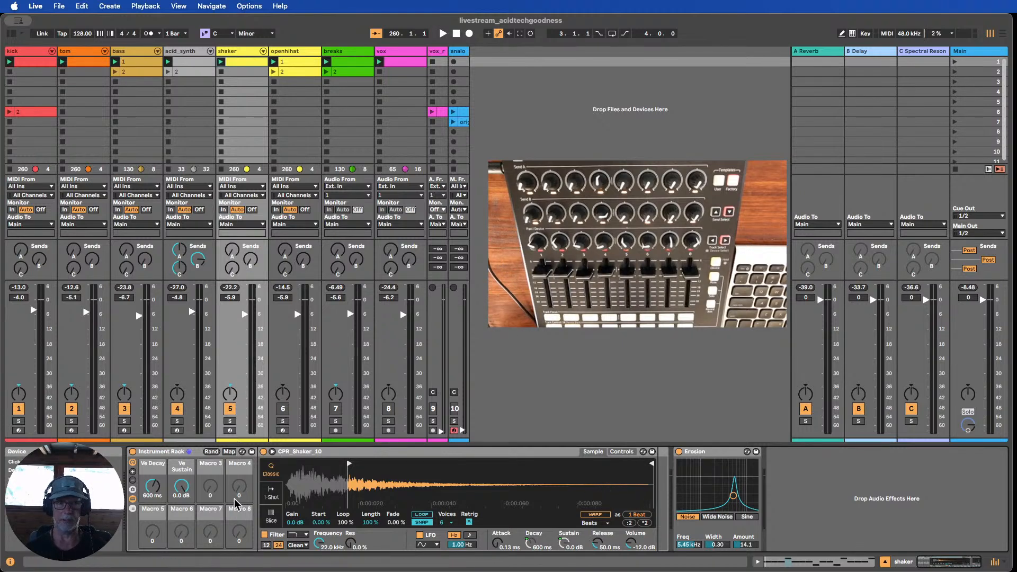
{"action": "left_click", "coordinate": [133, 490]}
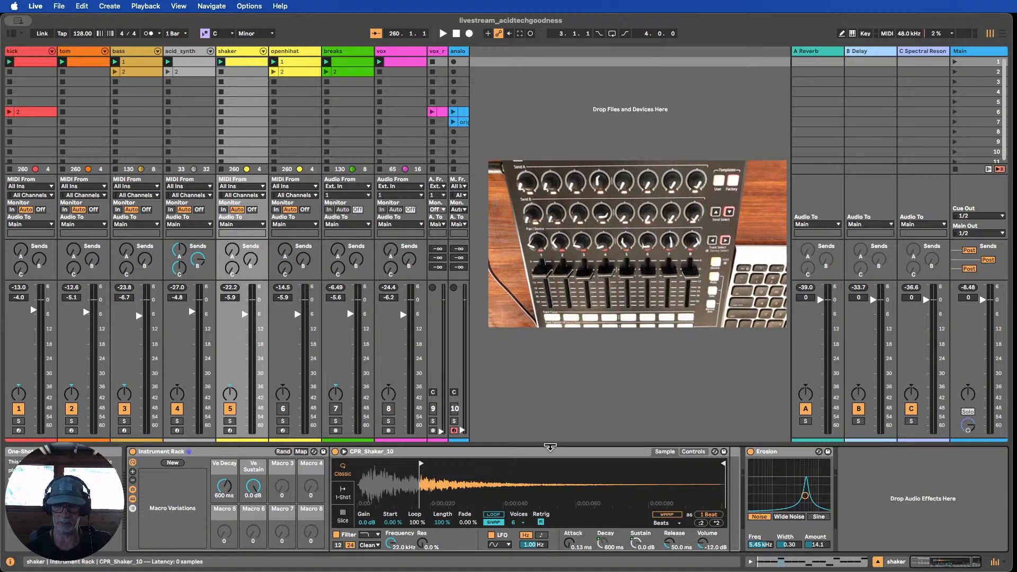
- Show the shaker sampler's controls and map the LFO pitch modulation amount to Macro 3
{"action": "left_click", "coordinate": [693, 452]}
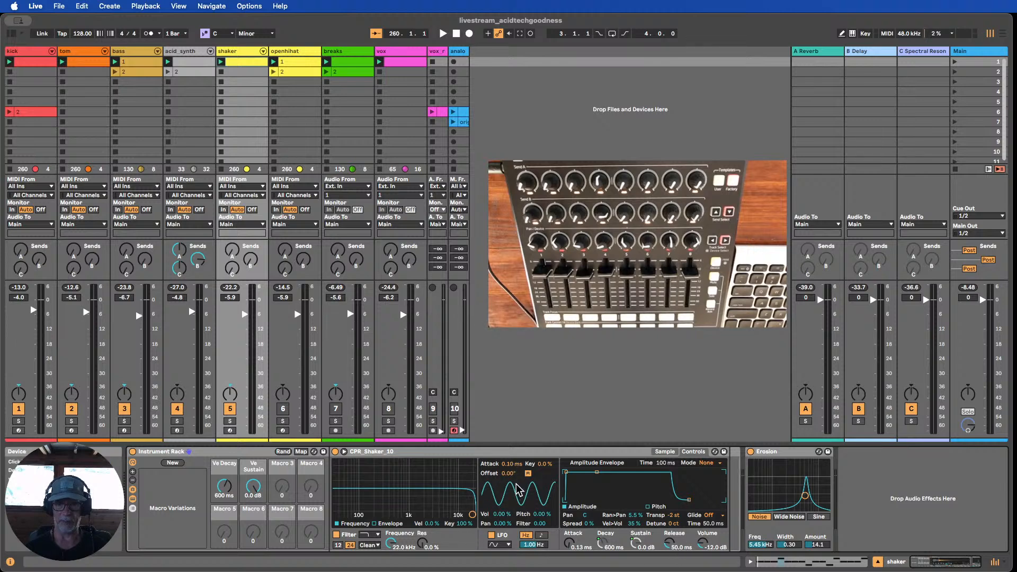
{"action": "right_click", "coordinate": [542, 522]}
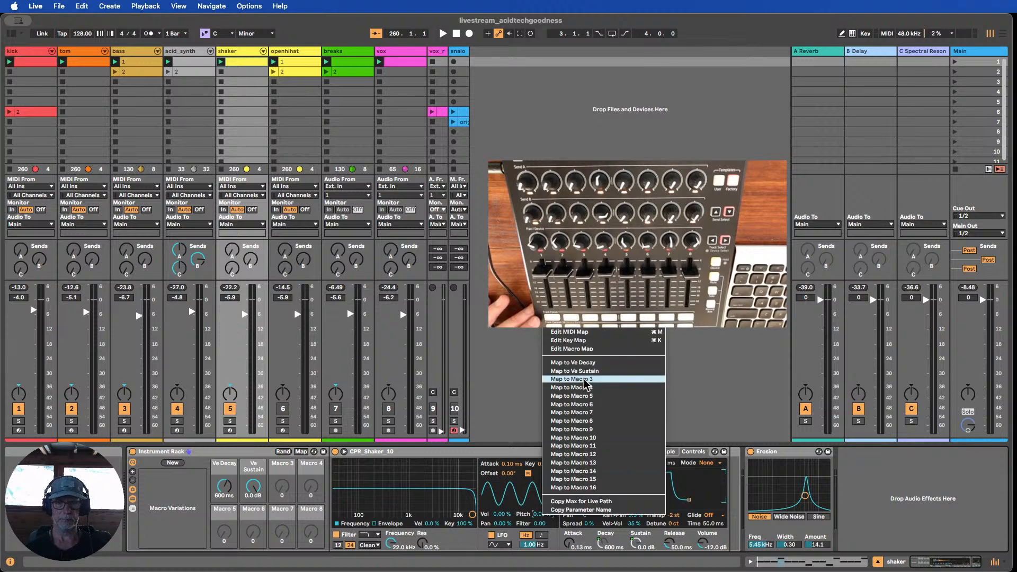
{"action": "left_click", "coordinate": [586, 380]}
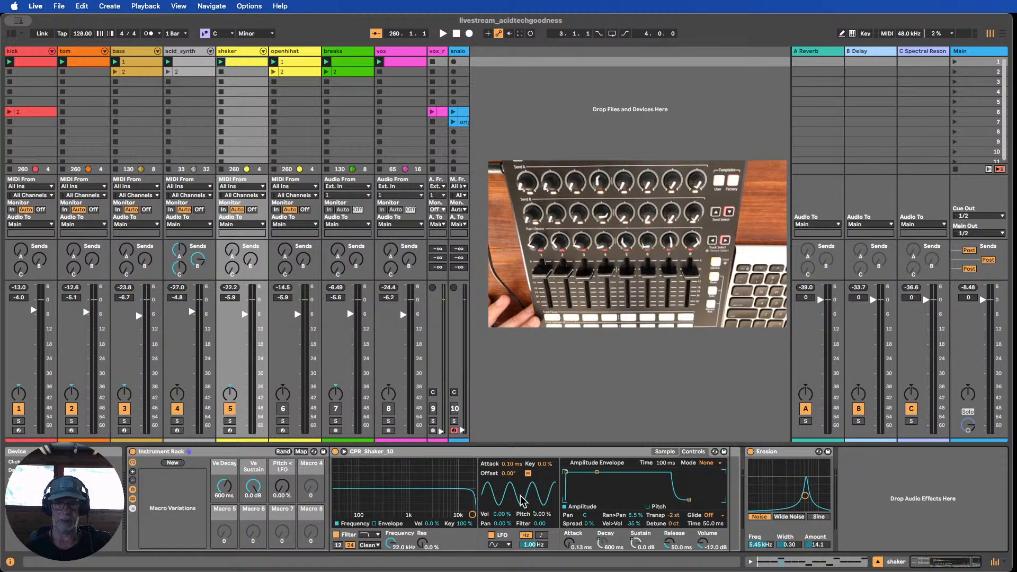
- Set the shaker sampler's LFO to the random stepped waveform with a rate of 0.15 Hz
{"action": "left_click", "coordinate": [508, 544]}
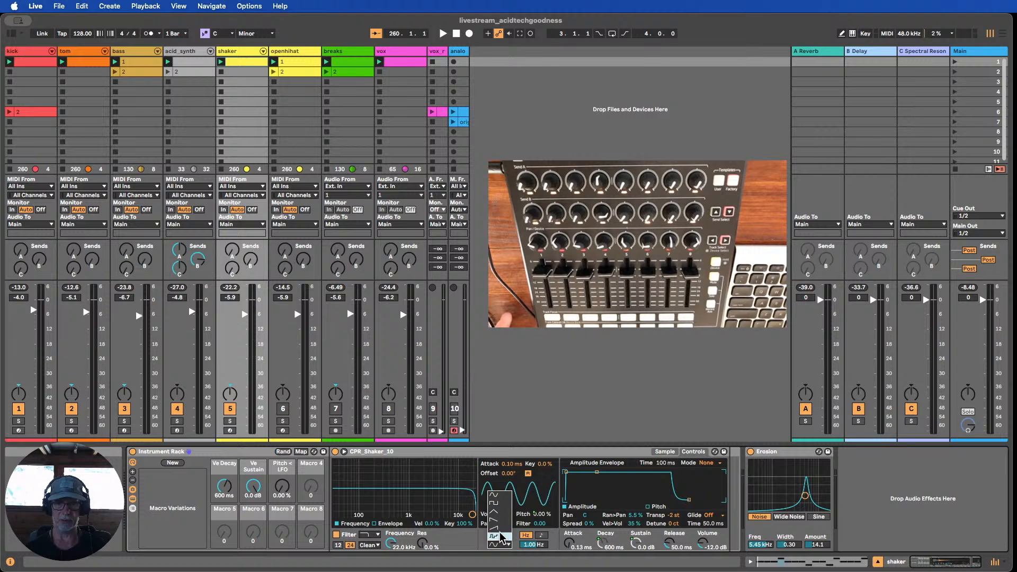
{"action": "left_click", "coordinate": [501, 538]}
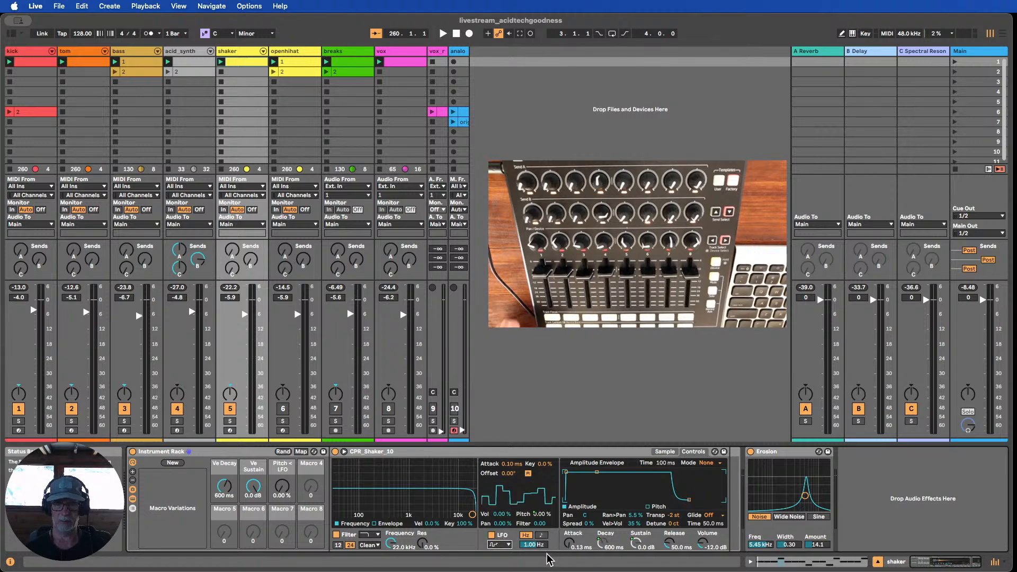
{"action": "left_click_drag", "start_coordinate": [536, 546], "coordinate": [537, 552]}
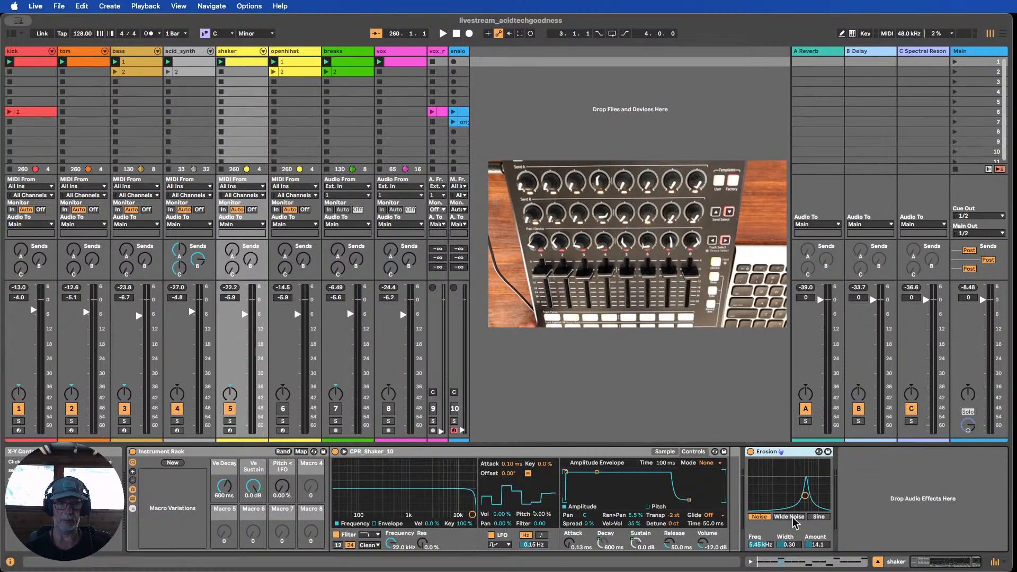
{"action": "right_click", "coordinate": [763, 547]}
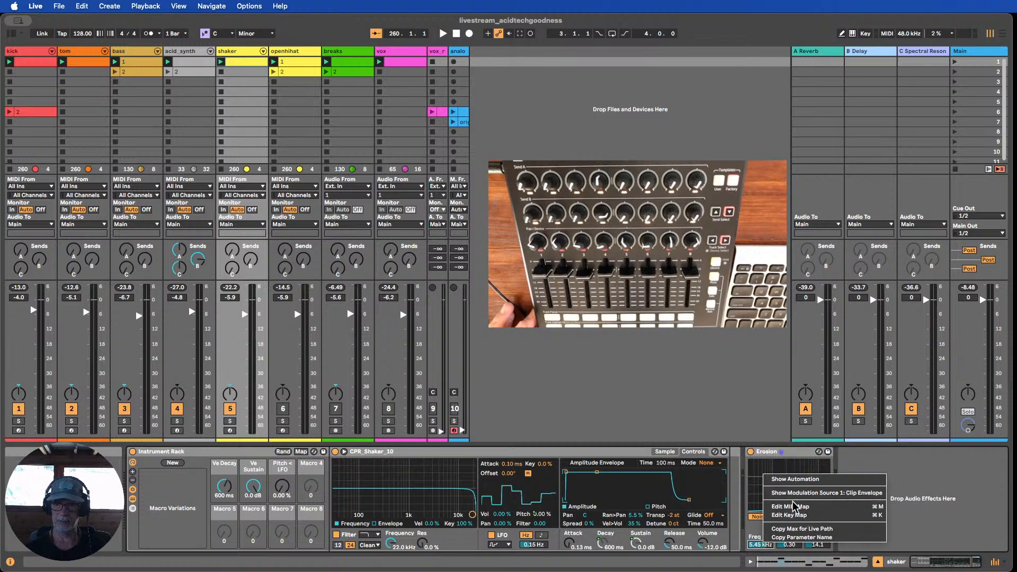
{"action": "left_click", "coordinate": [903, 488]}
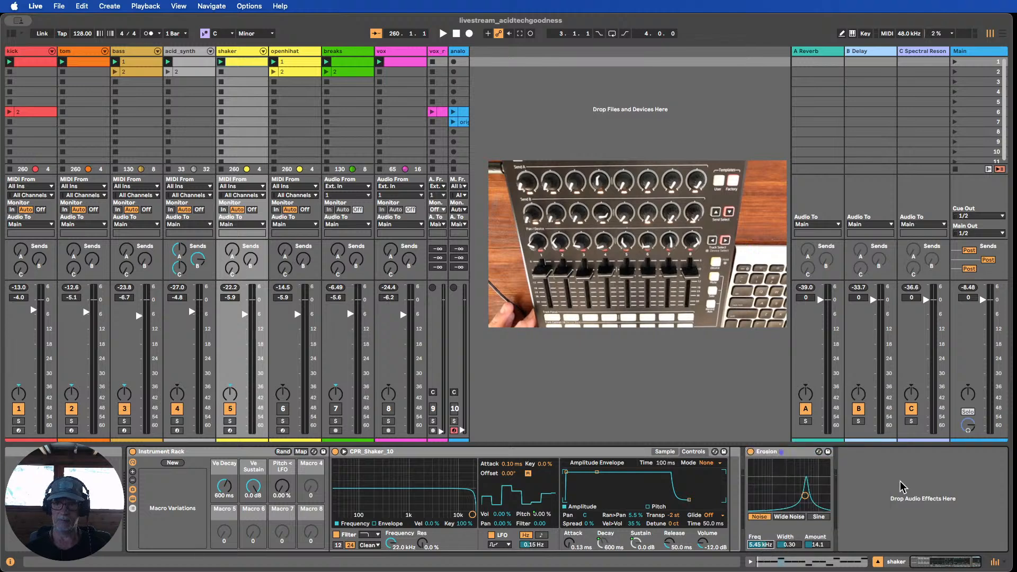
{"action": "right_click", "coordinate": [760, 543]}
{"action": "left_click", "coordinate": [881, 460]}
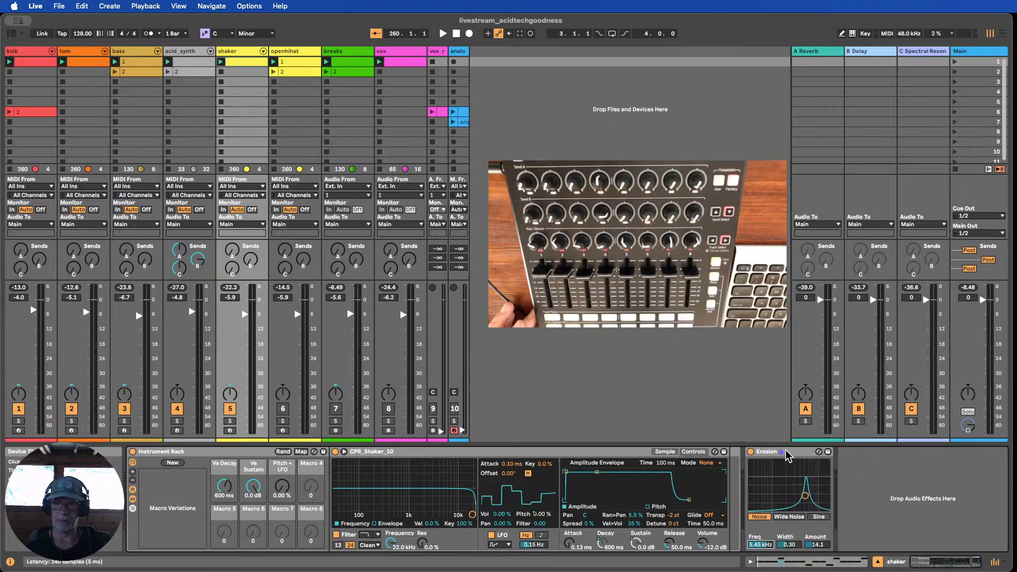
- Move the Erosion effect into the shaker's Instrument Rack and map its frequency to Macro 4
{"action": "left_click_drag", "start_coordinate": [787, 455], "coordinate": [736, 466]}
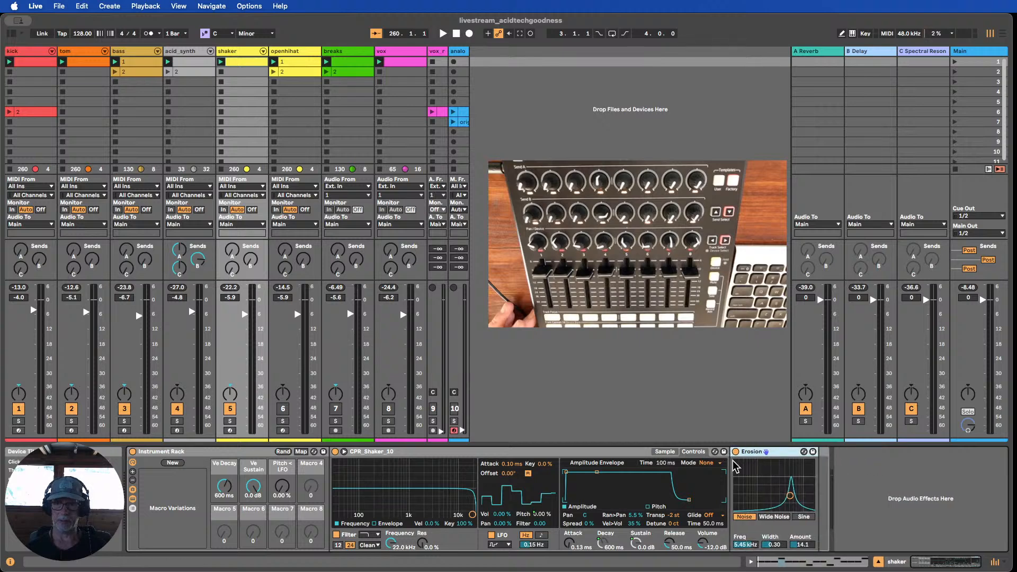
{"action": "right_click", "coordinate": [743, 543]}
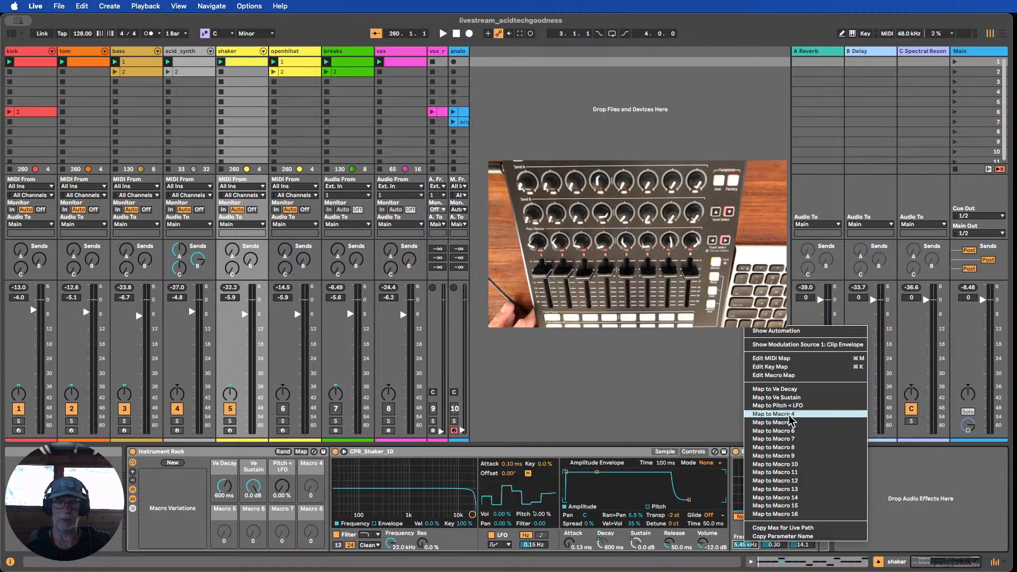
{"action": "left_click", "coordinate": [789, 414]}
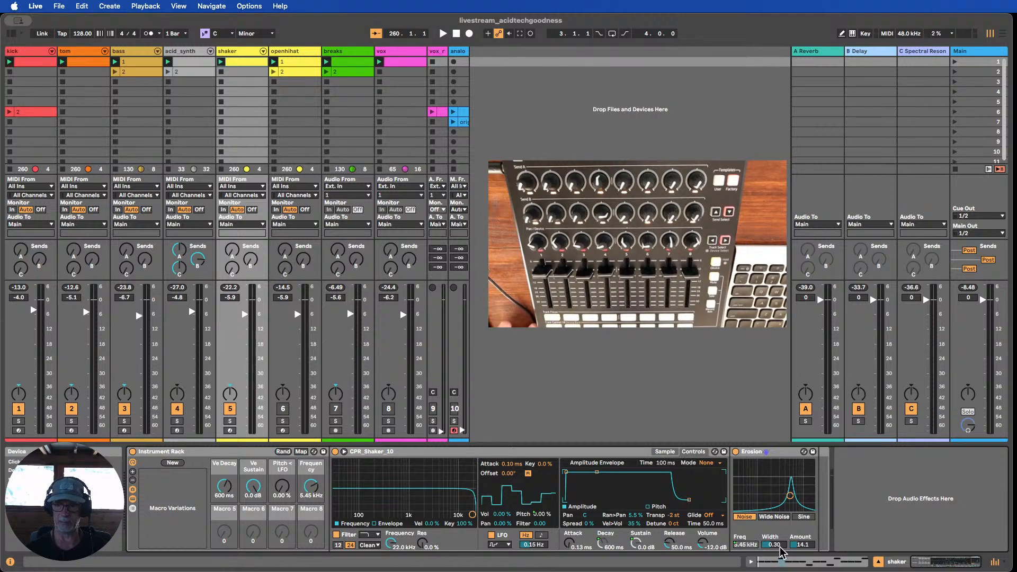
- Map Erosion's mode to Macro 5 and its amount to Macro 6
{"action": "right_click", "coordinate": [748, 522]}
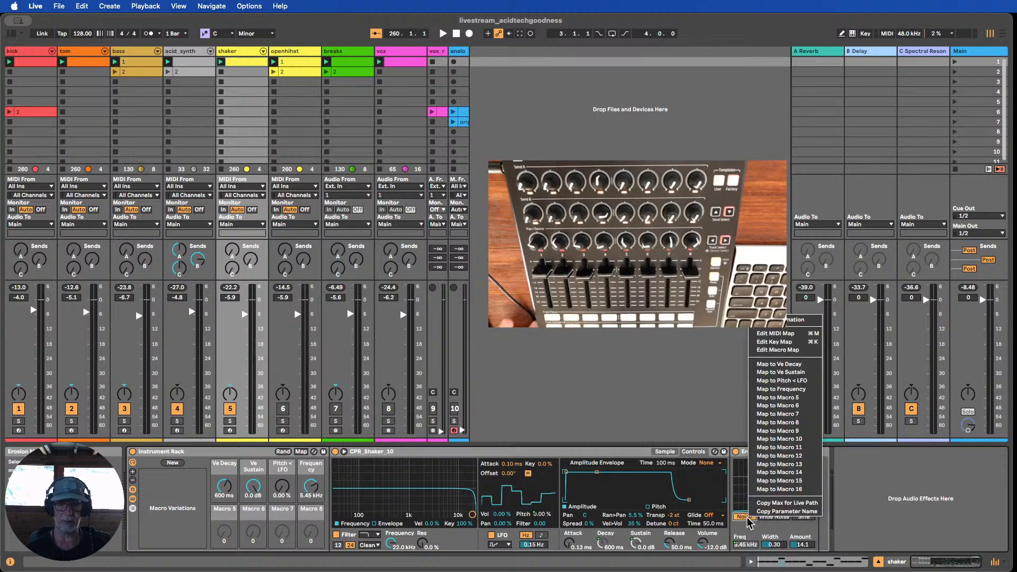
{"action": "left_click", "coordinate": [787, 397]}
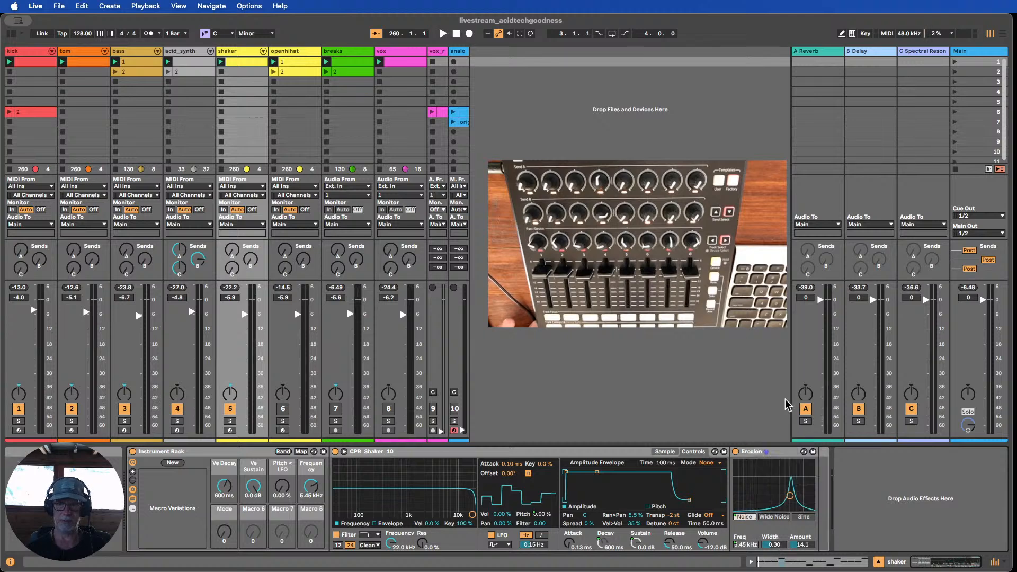
{"action": "right_click", "coordinate": [803, 545]}
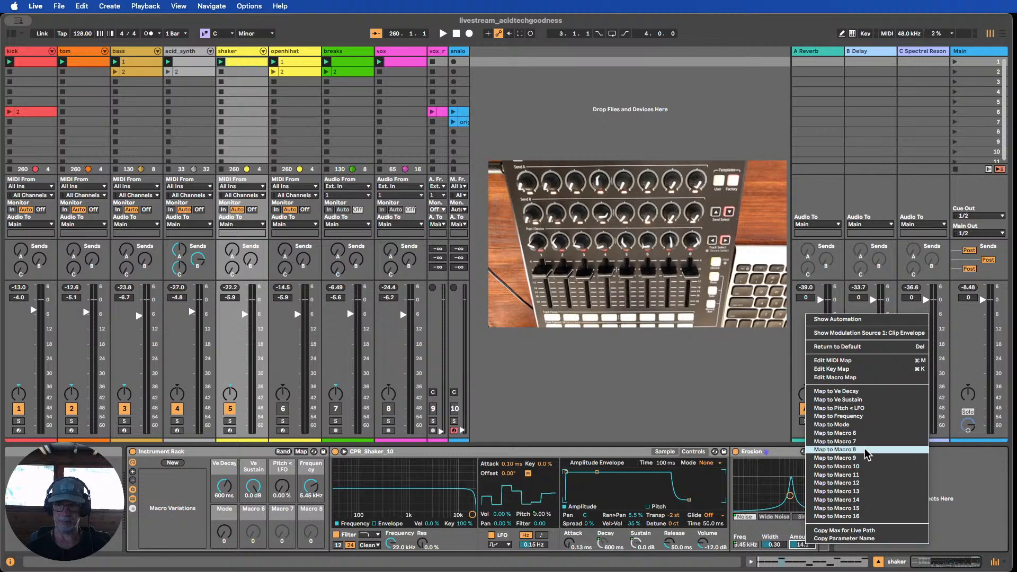
{"action": "left_click", "coordinate": [854, 433]}
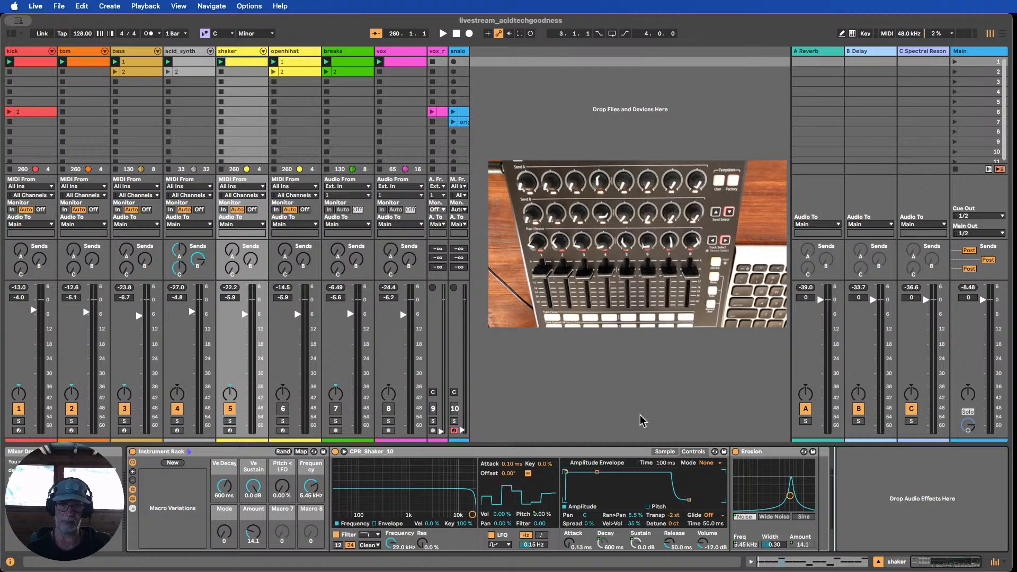
- Show the shaker's sample waveform and launch the shaker clip to audition the mapped macros
{"action": "left_click", "coordinate": [663, 452]}
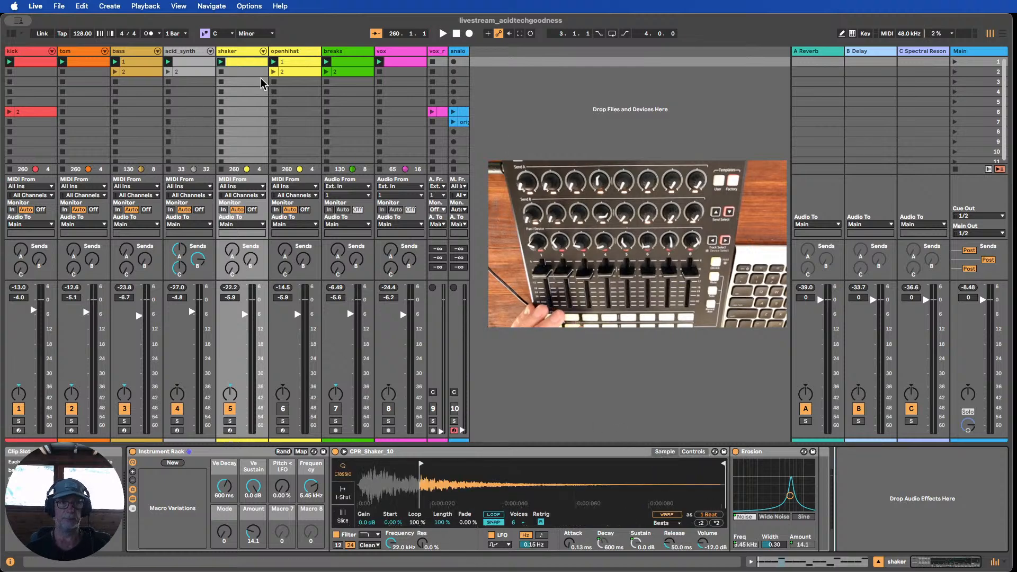
{"action": "left_click", "coordinate": [221, 62]}
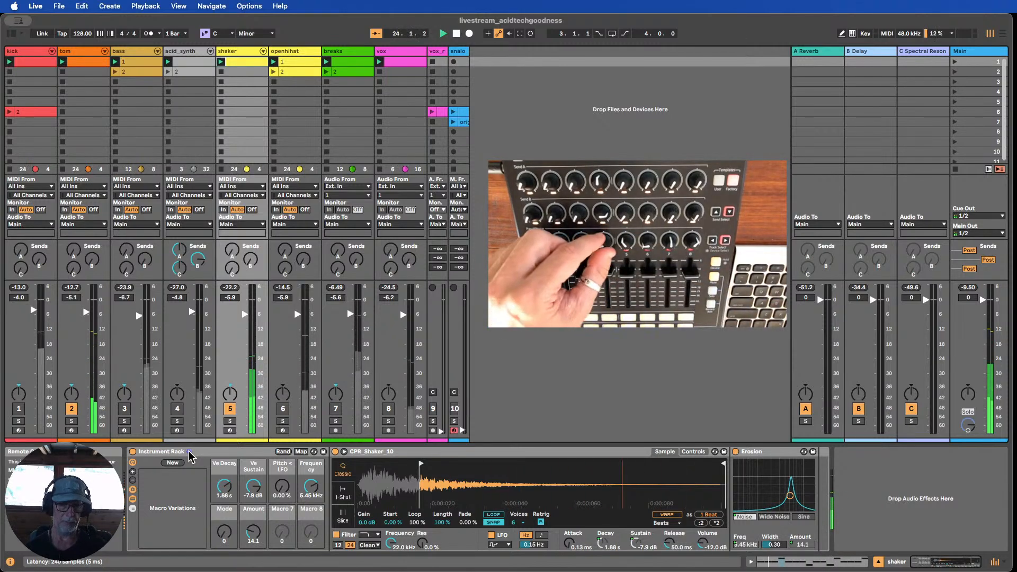
- Show the shaker sampler's controls and try LFO rates of 0.10 Hz and 0.16 Hz during playback
{"action": "left_click", "coordinate": [694, 452]}
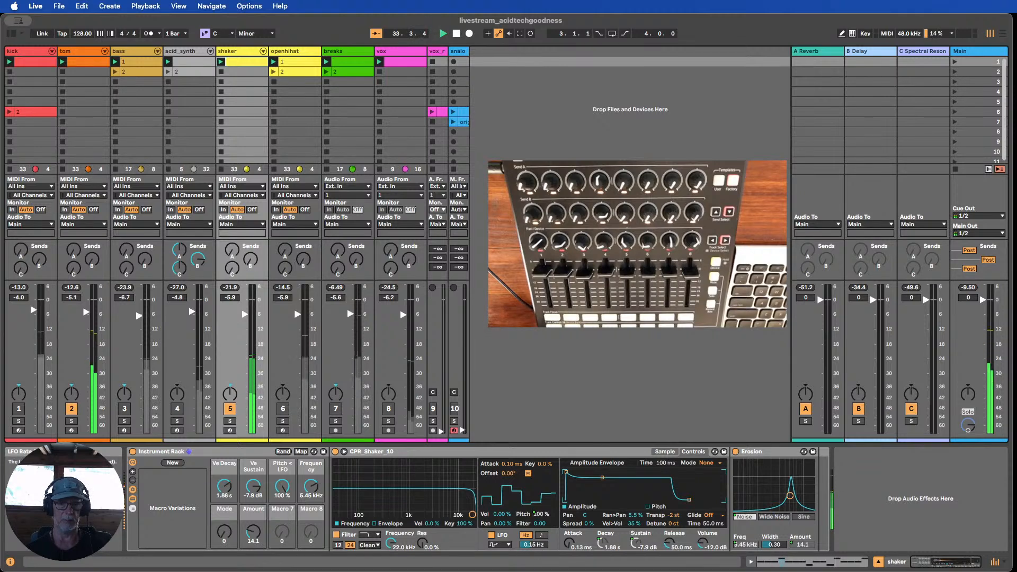
{"action": "left_click_drag", "start_coordinate": [534, 544], "coordinate": [534, 549]}
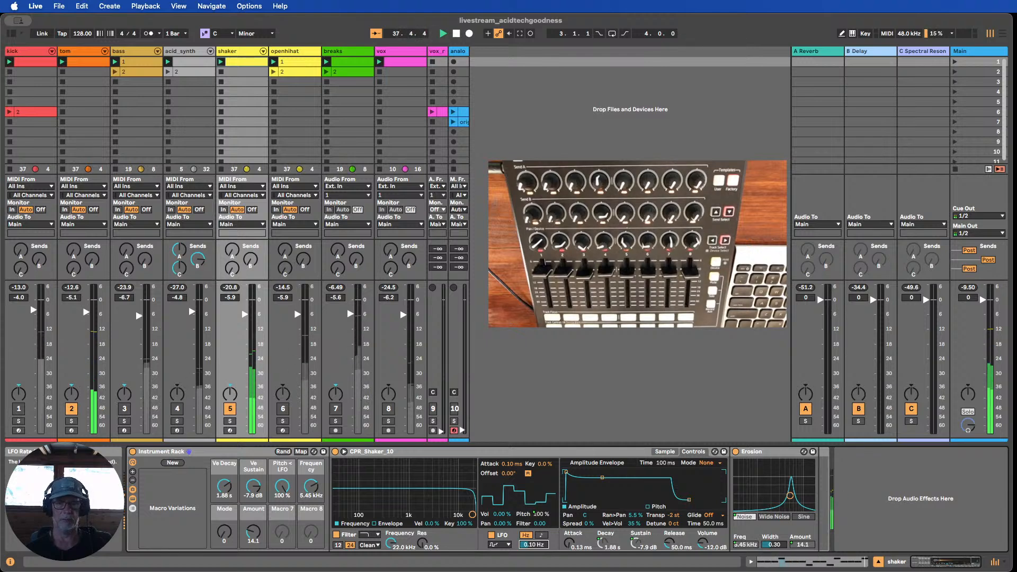
{"action": "left_click_drag", "start_coordinate": [533, 545], "coordinate": [533, 490]}
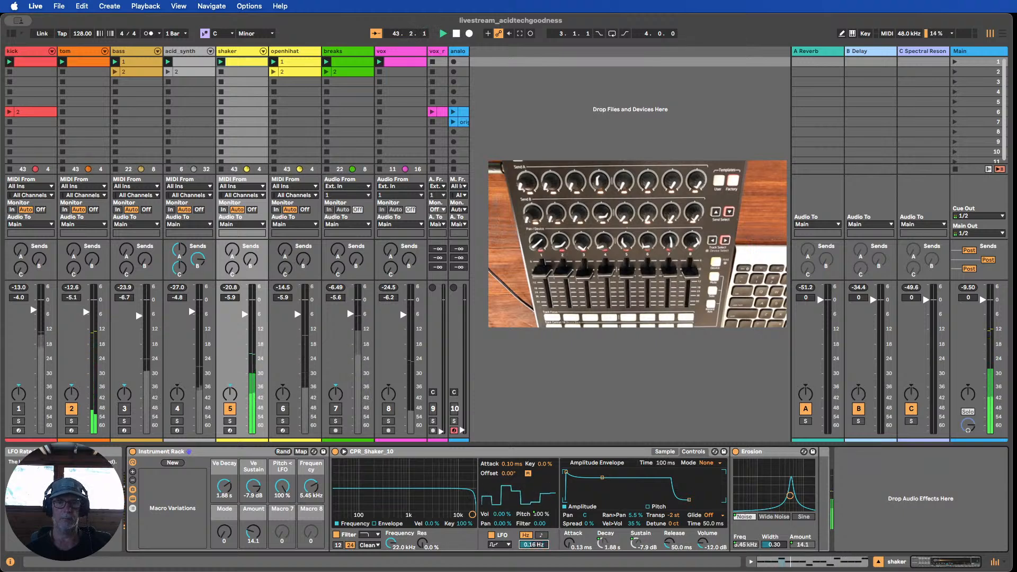
- Try tempo-synced rates for the shaker's LFO, return it to Hz mode, and undo the recent parameter changes
{"action": "left_click", "coordinate": [541, 536]}
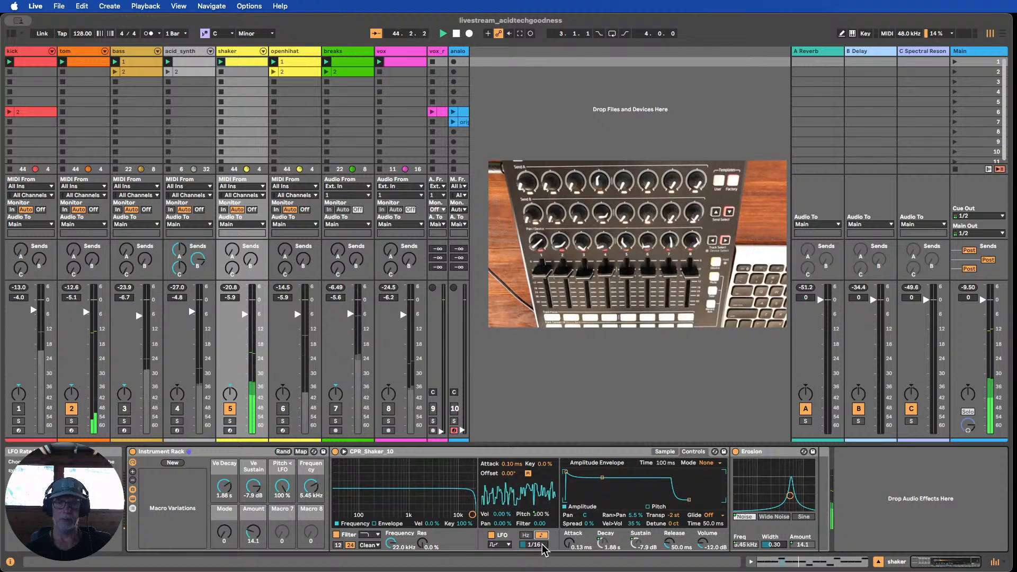
{"action": "left_click_drag", "start_coordinate": [536, 546], "coordinate": [535, 539]}
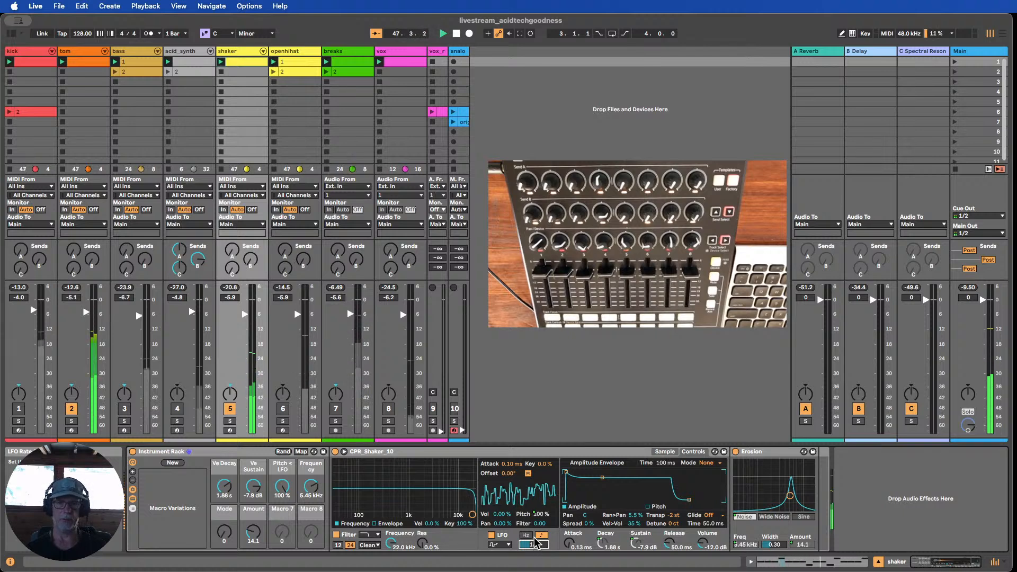
{"action": "left_click", "coordinate": [526, 535]}
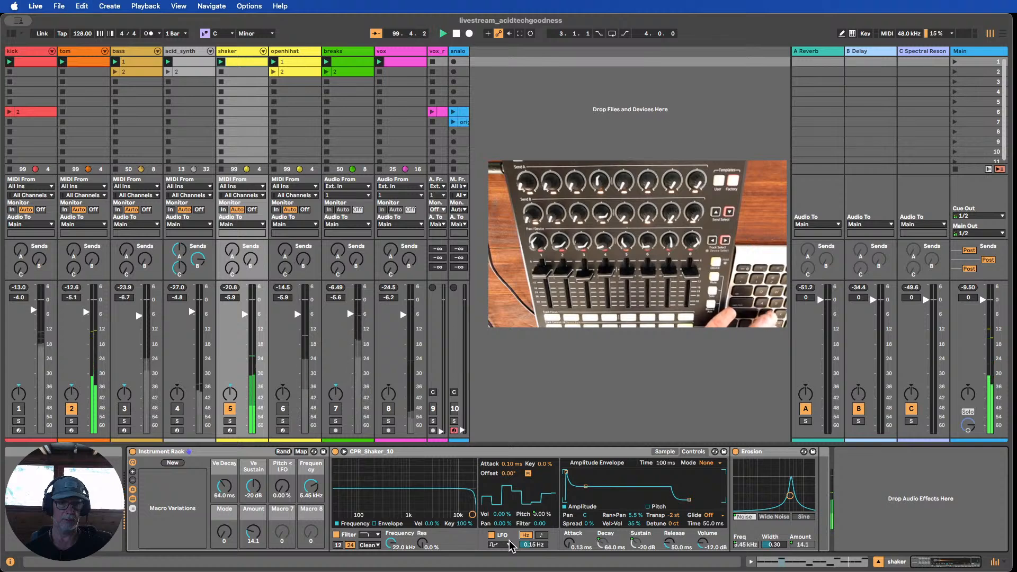
{"action": "key", "text": "super+z"}
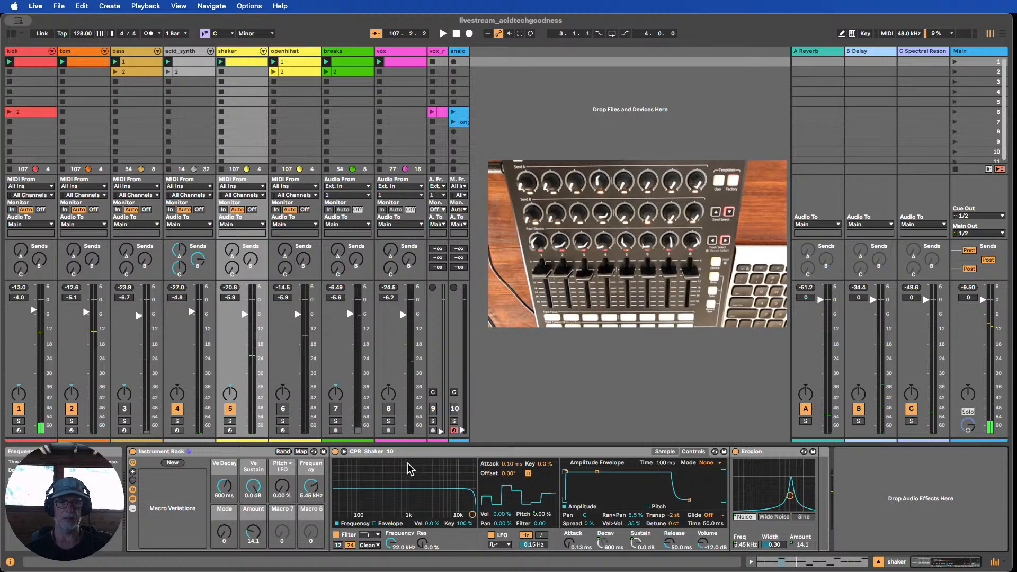
- Store the shaker rack's current macro settings as a new variation and name it Original
{"action": "left_click", "coordinate": [173, 464]}
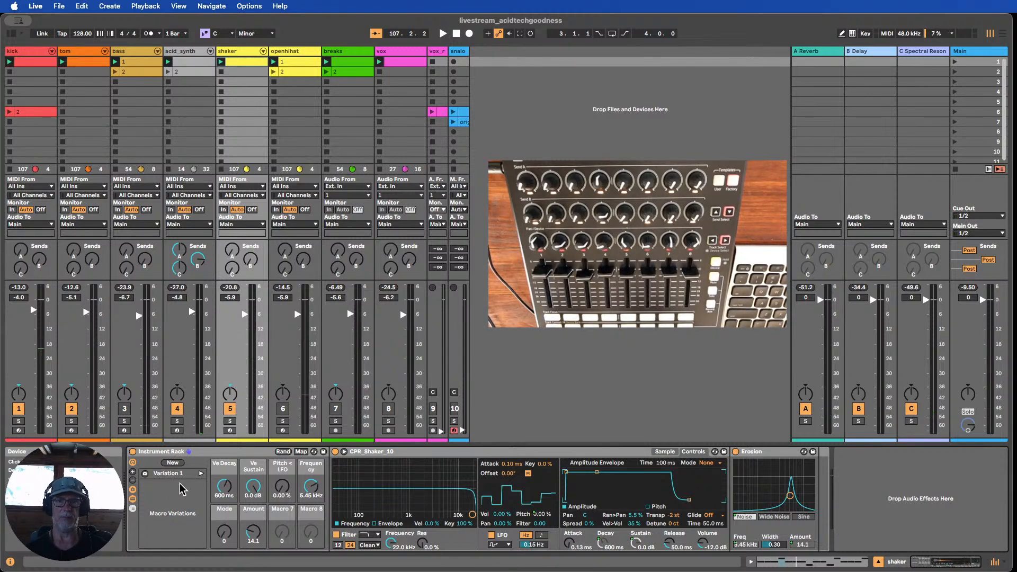
{"action": "left_click", "coordinate": [171, 475]}
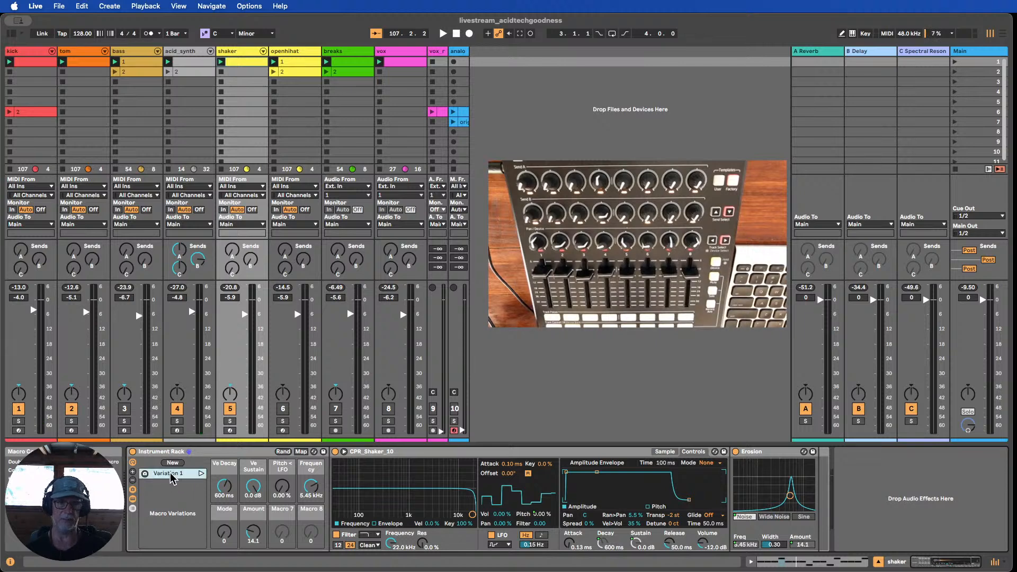
{"action": "double_click", "coordinate": [171, 475]}
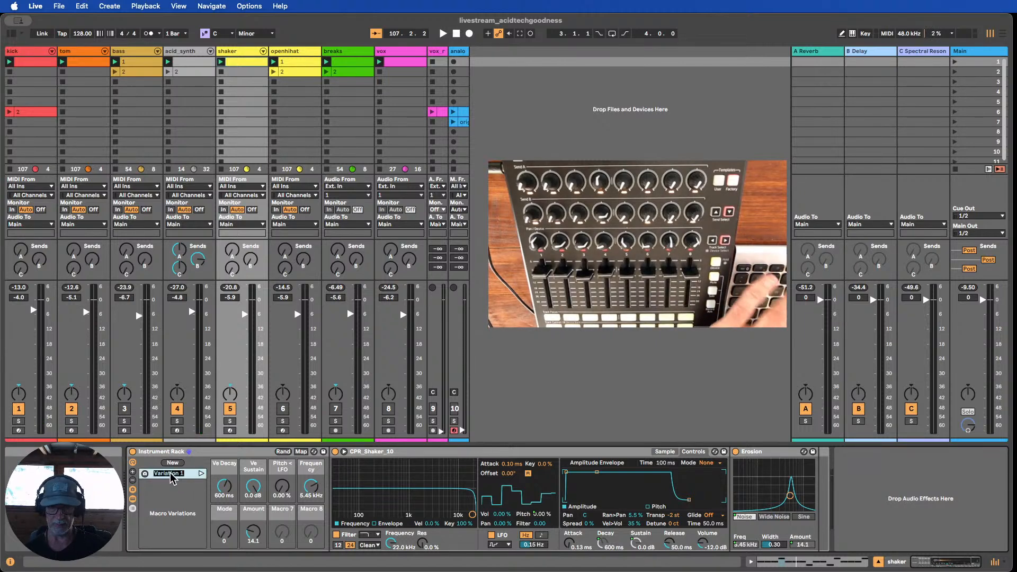
{"action": "type", "text": "Orig"}
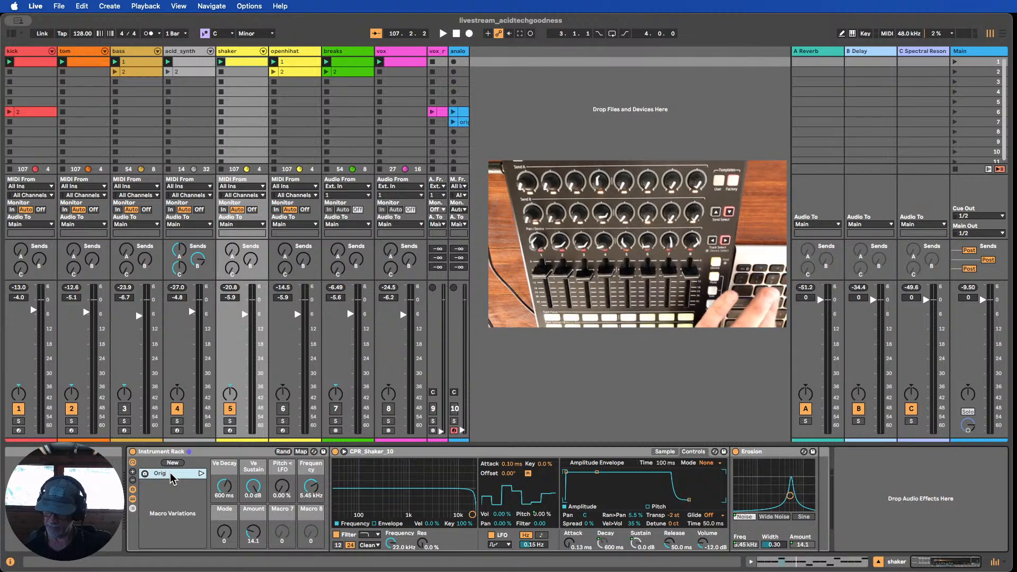
{"action": "type", "text": "inal"}
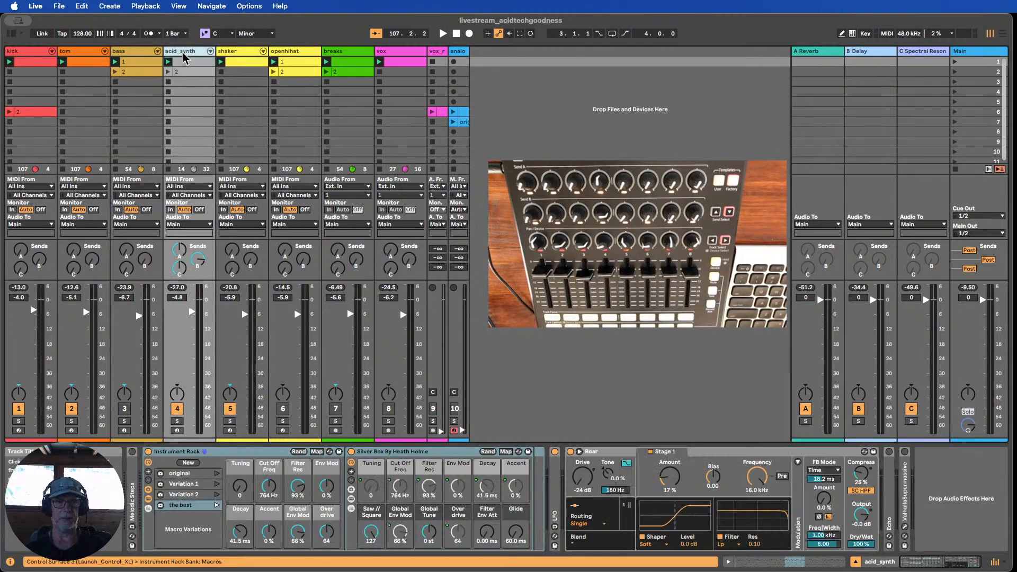
- Review the devices and stored macro variations on the acid_synth, bass, tom and kick tracks
{"action": "left_click", "coordinate": [193, 113]}
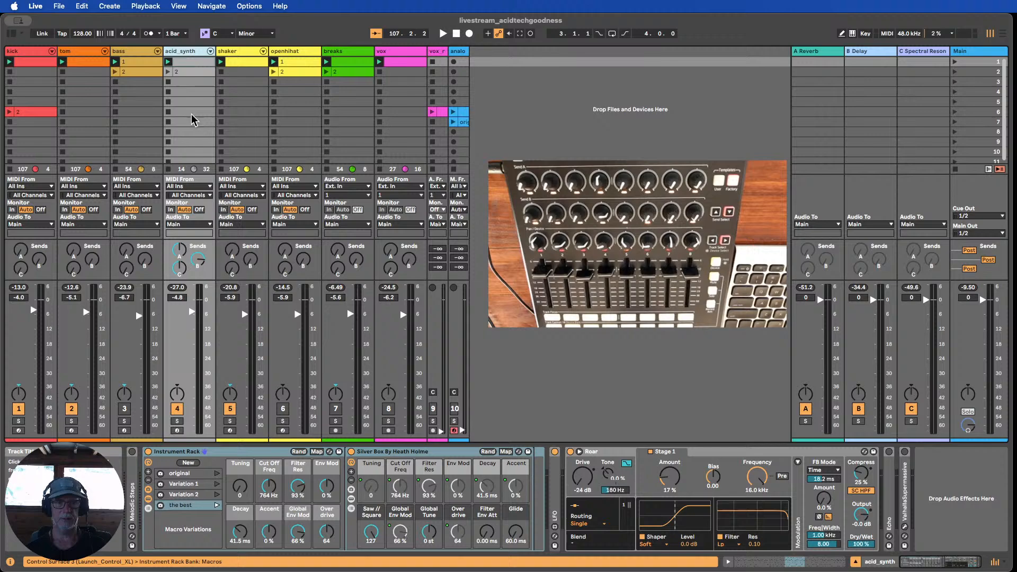
{"action": "left_click", "coordinate": [133, 53]}
{"action": "left_click", "coordinate": [77, 52]}
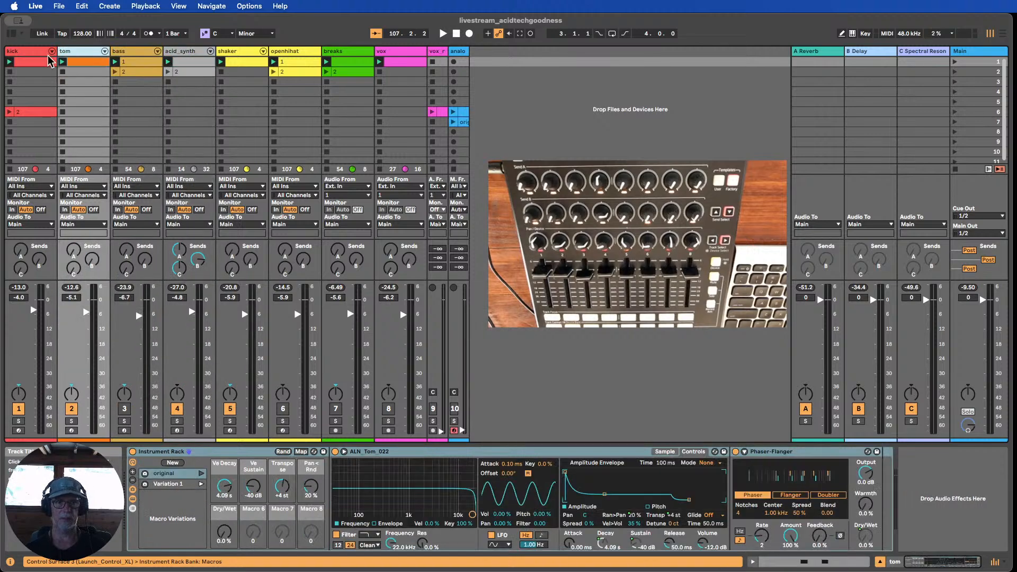
{"action": "left_click", "coordinate": [26, 54]}
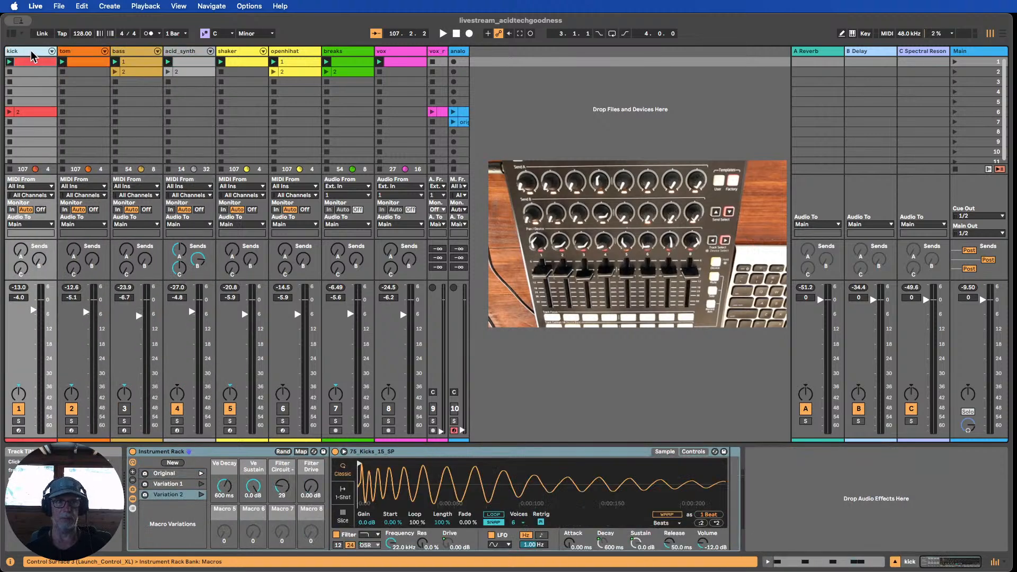
- Start playback with the shaker track selected, randomize its rack macros several times and store the result as a new variation
{"action": "left_click", "coordinate": [236, 52]}
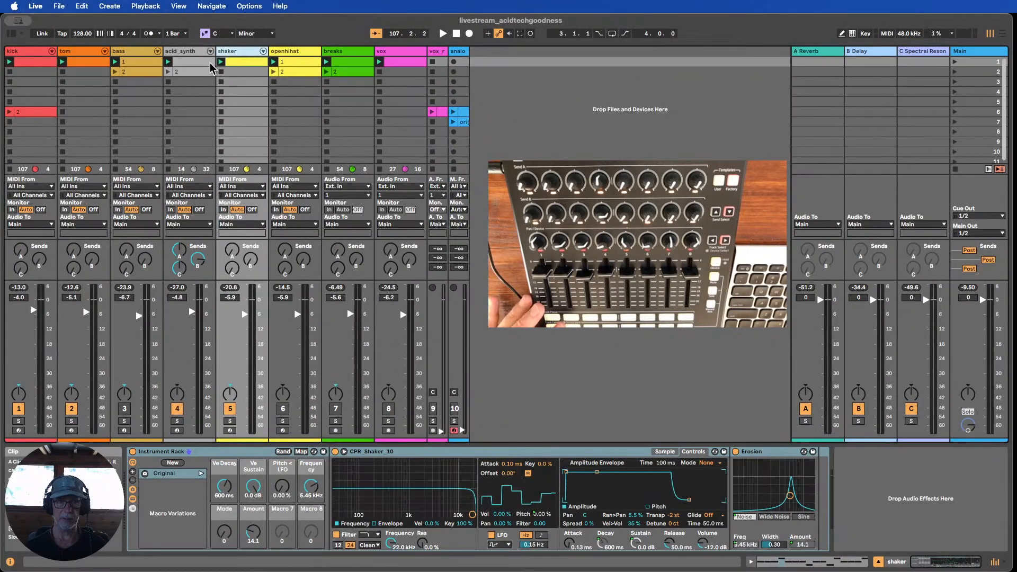
{"action": "left_click", "coordinate": [221, 62]}
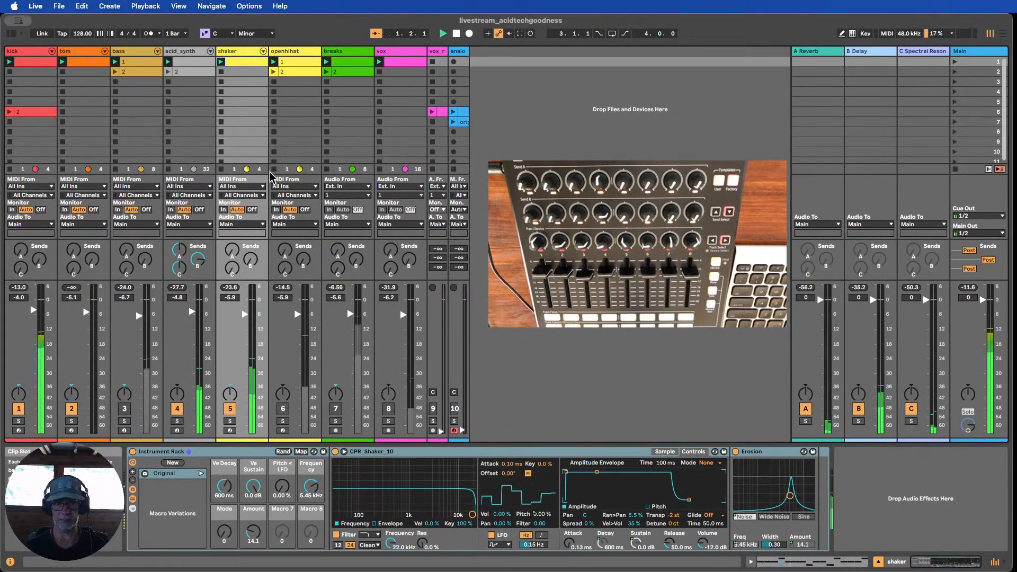
{"action": "left_click", "coordinate": [283, 452]}
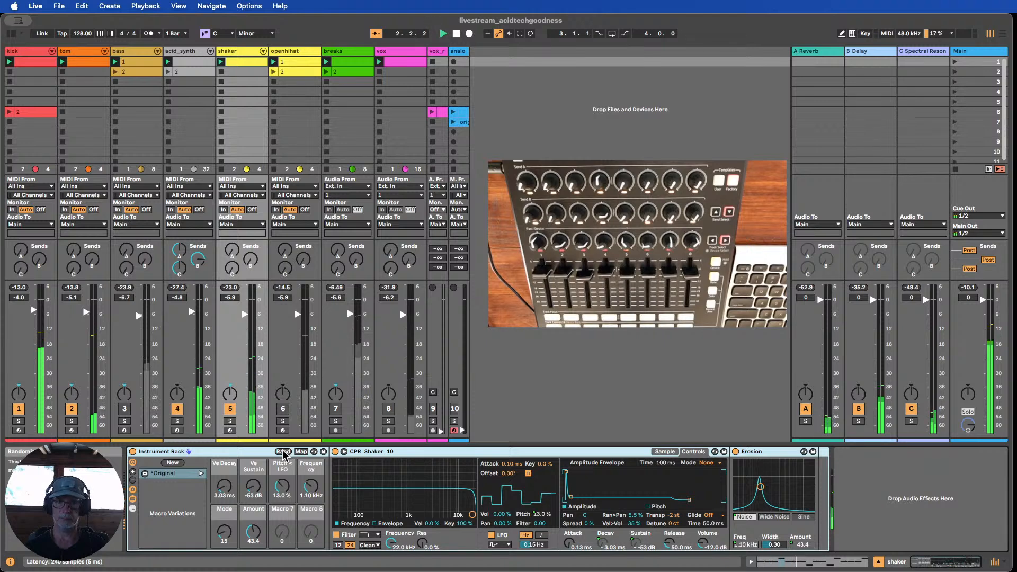
{"action": "left_click", "coordinate": [284, 452]}
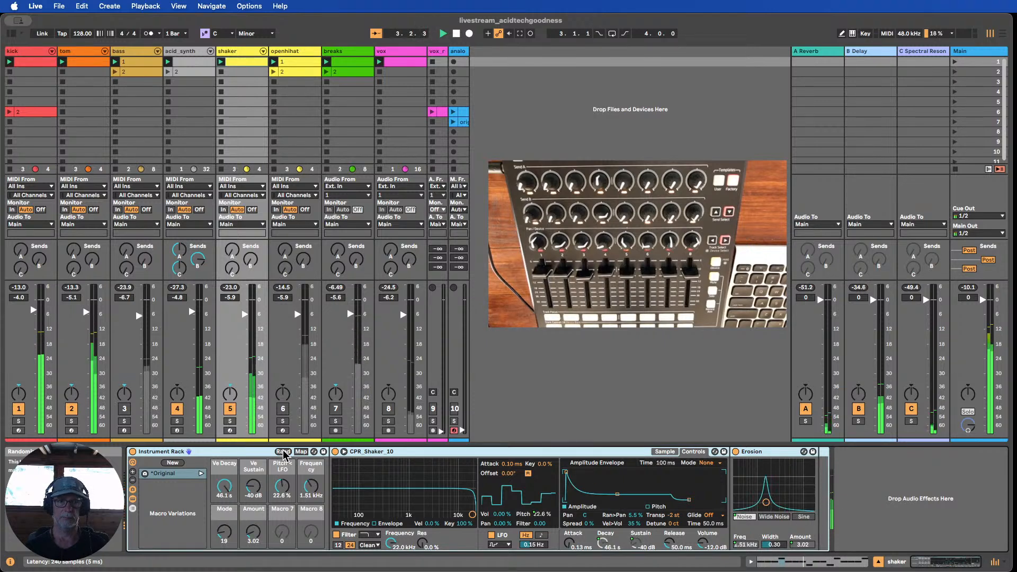
{"action": "left_click", "coordinate": [283, 452]}
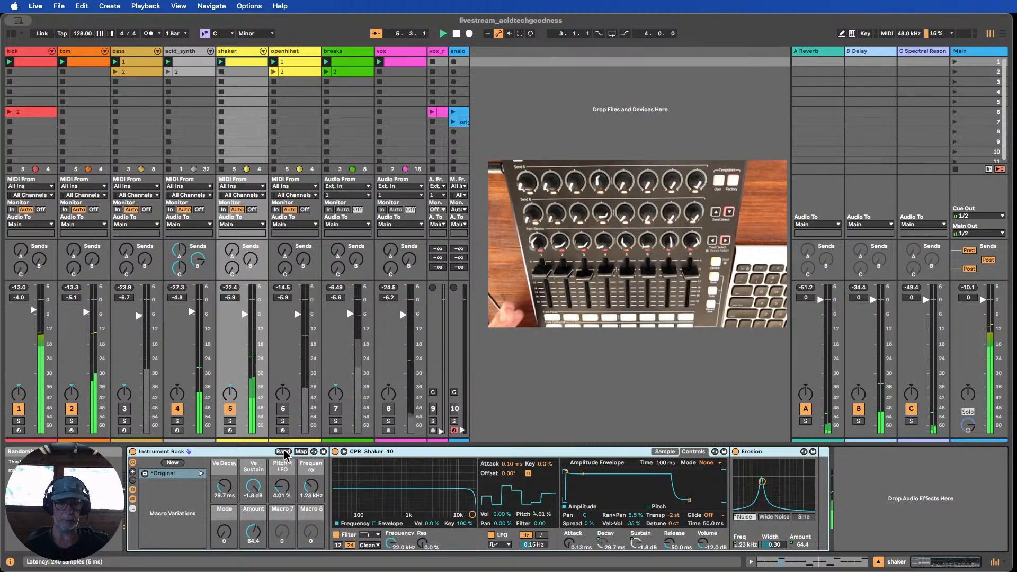
{"action": "left_click", "coordinate": [283, 452]}
{"action": "left_click", "coordinate": [283, 452]}
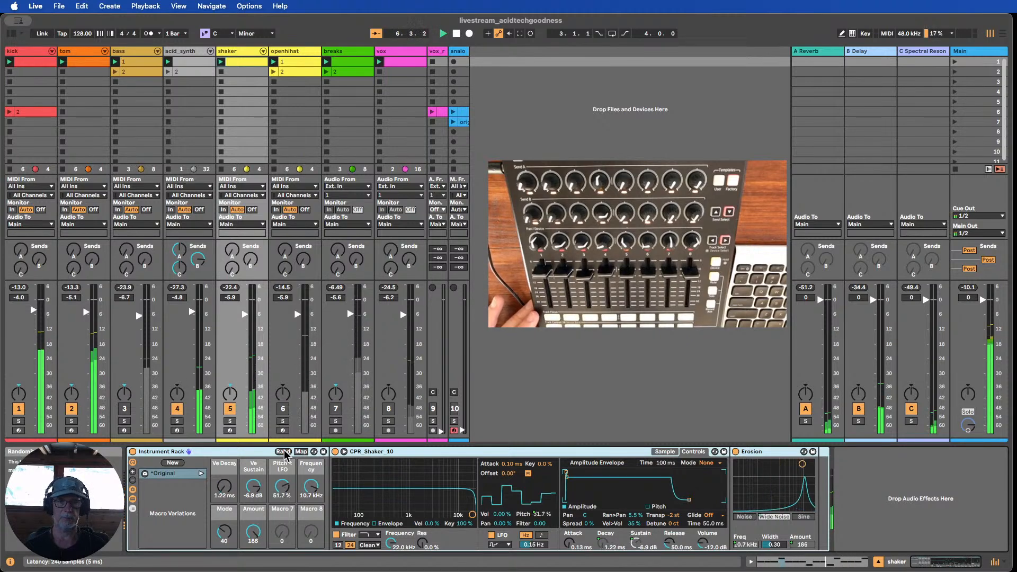
{"action": "left_click", "coordinate": [173, 463]}
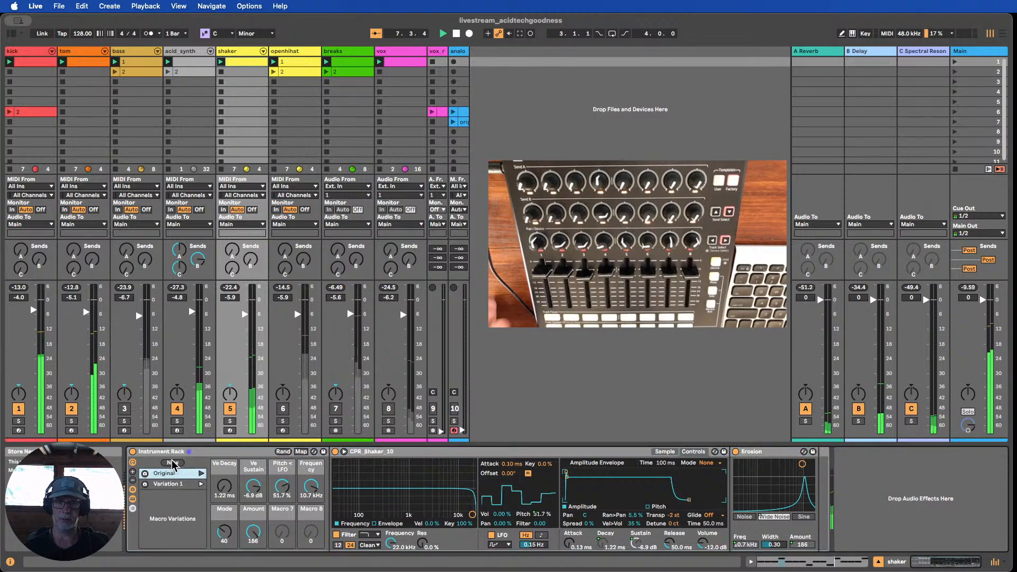
- Audition the shaker rack's Original and Variation 1 macro variations, ending on Original
{"action": "left_click", "coordinate": [201, 473]}
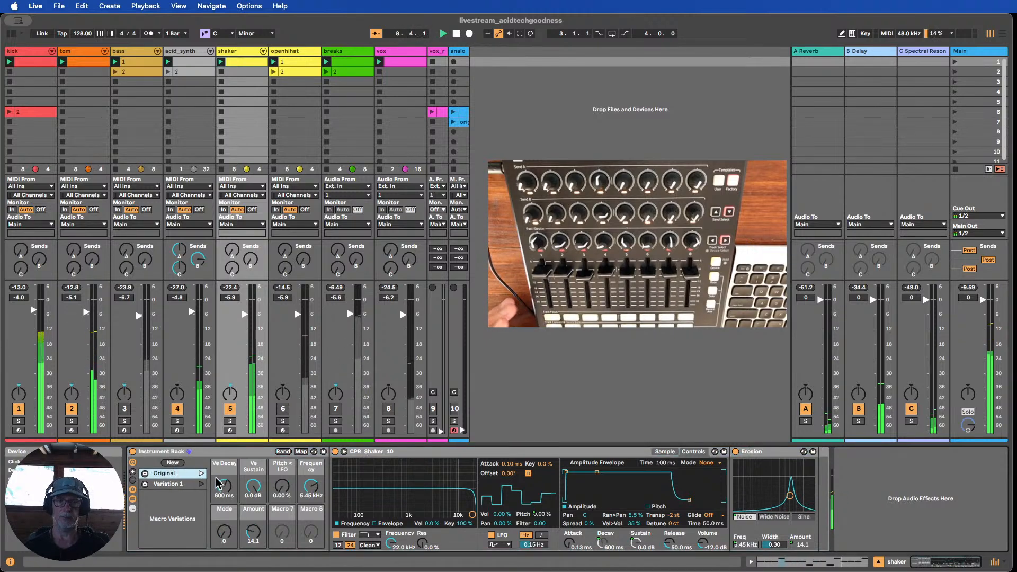
{"action": "left_click", "coordinate": [204, 486]}
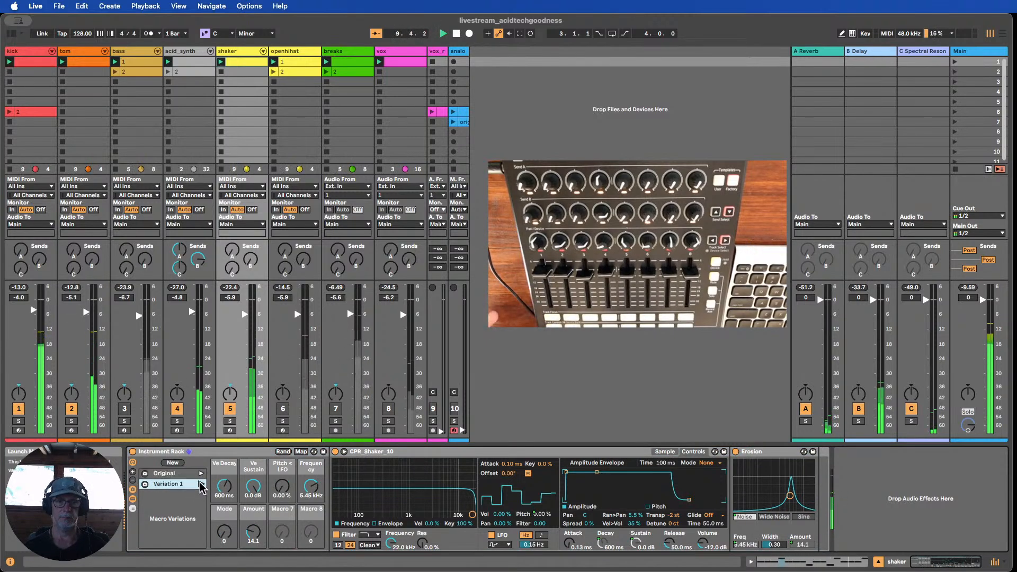
{"action": "left_click", "coordinate": [200, 484]}
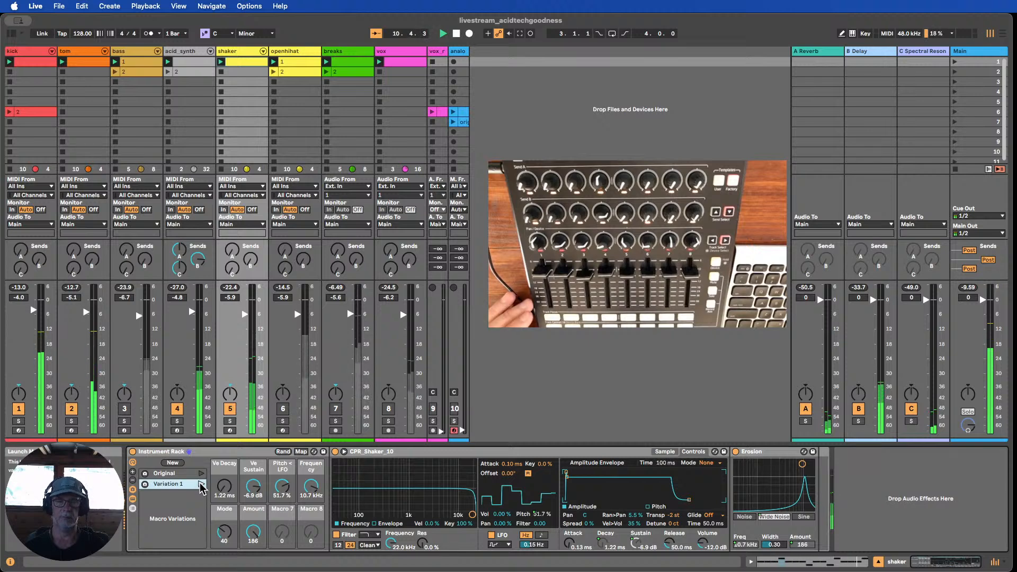
{"action": "left_click", "coordinate": [201, 473]}
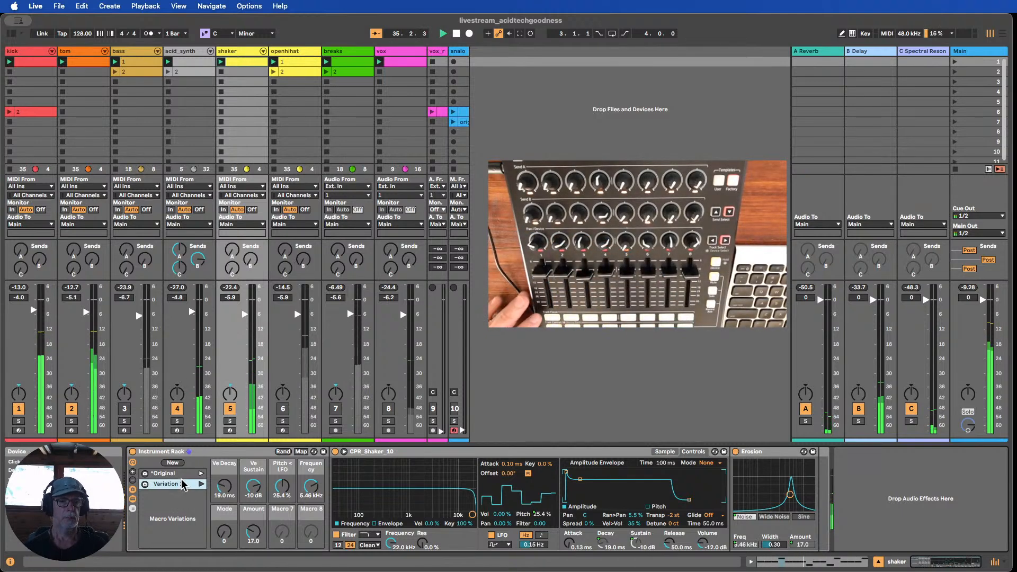
- Store the shaker rack's current macro settings as another variation, then audition Variation 1 and return to Original
{"action": "left_click", "coordinate": [173, 462]}
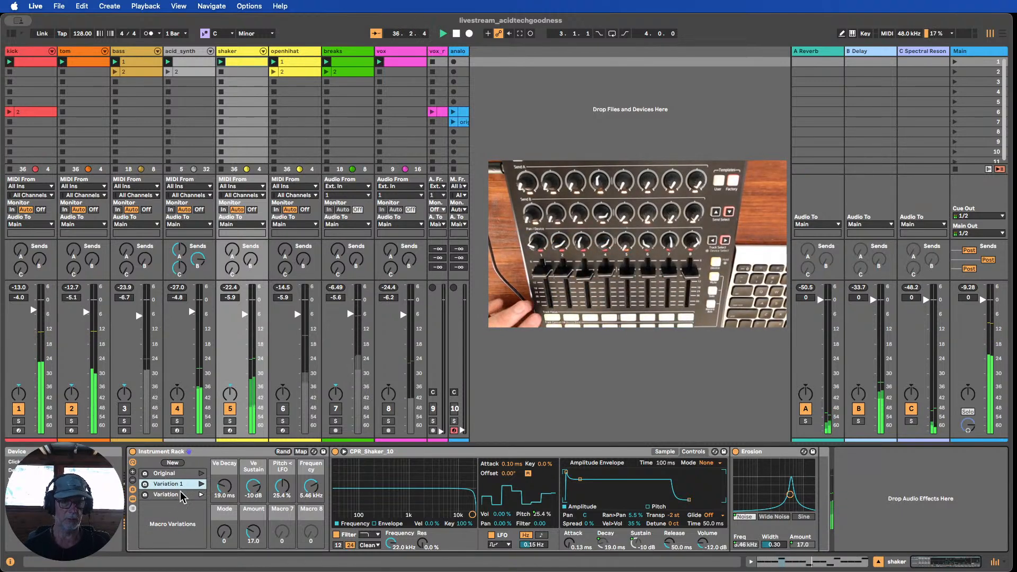
{"action": "left_click", "coordinate": [179, 496]}
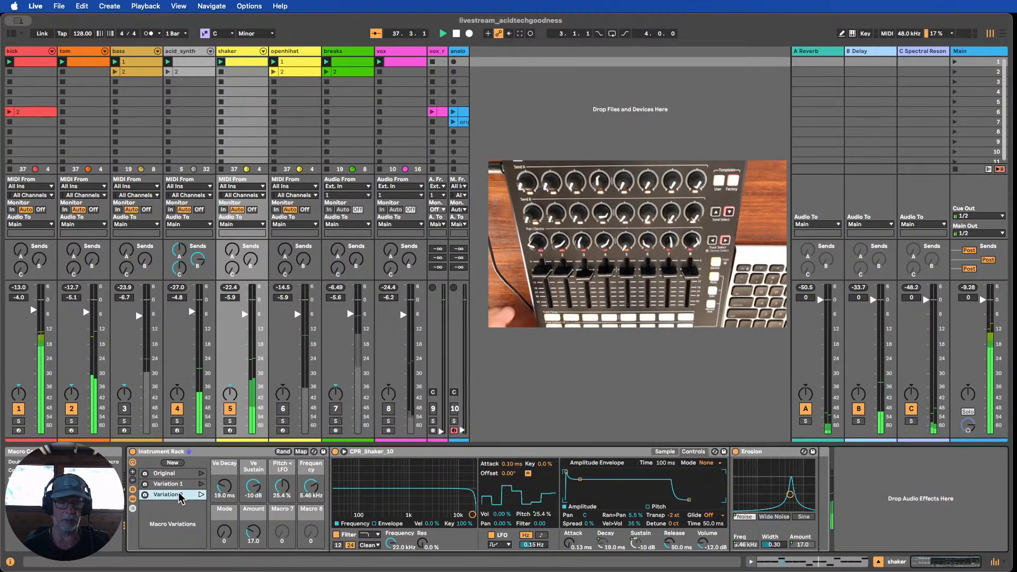
{"action": "left_click", "coordinate": [202, 495]}
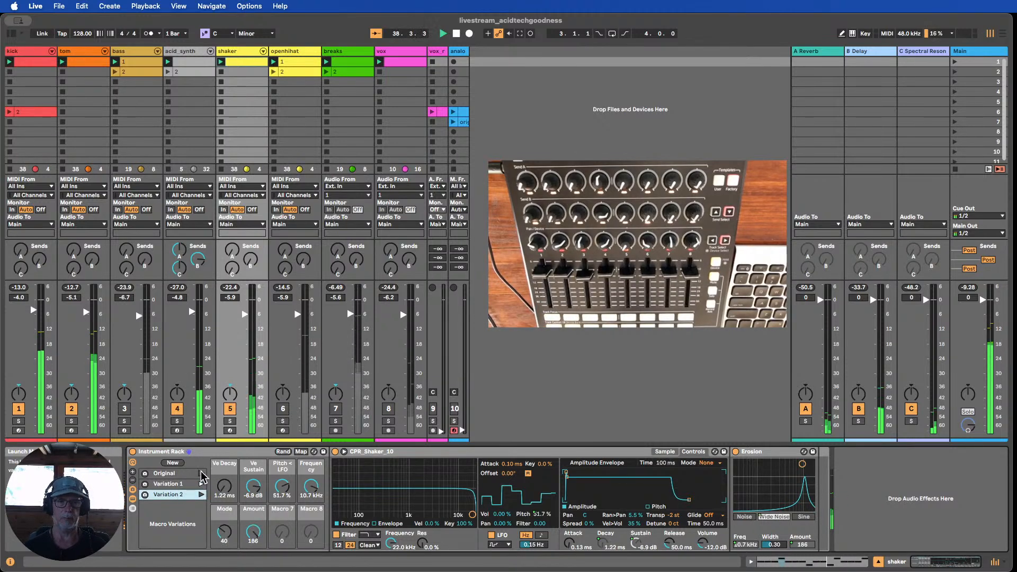
{"action": "left_click", "coordinate": [202, 494]}
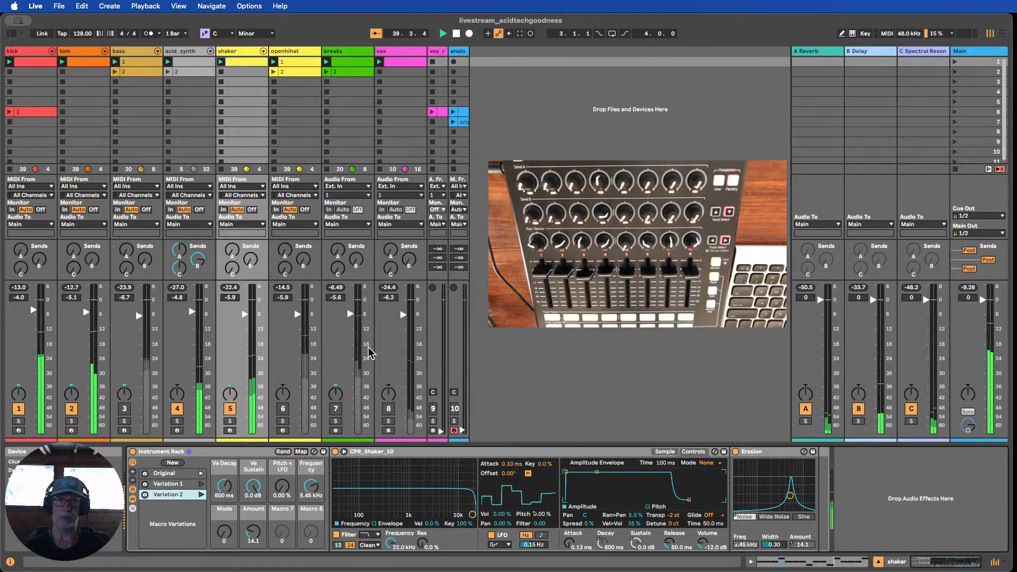
- Activate the bass track and reset the Main track's peak level indicator
{"action": "left_click", "coordinate": [125, 408]}
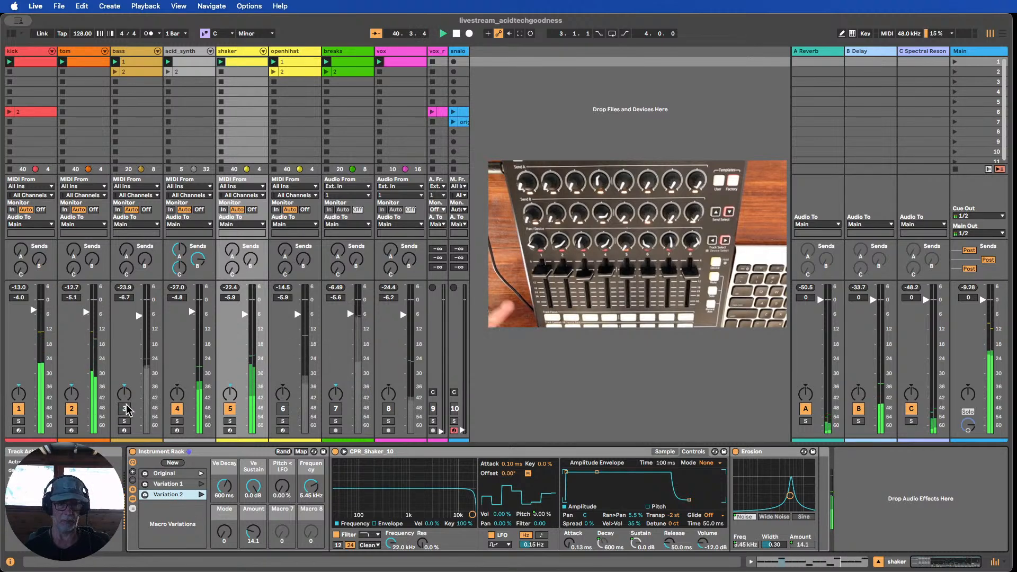
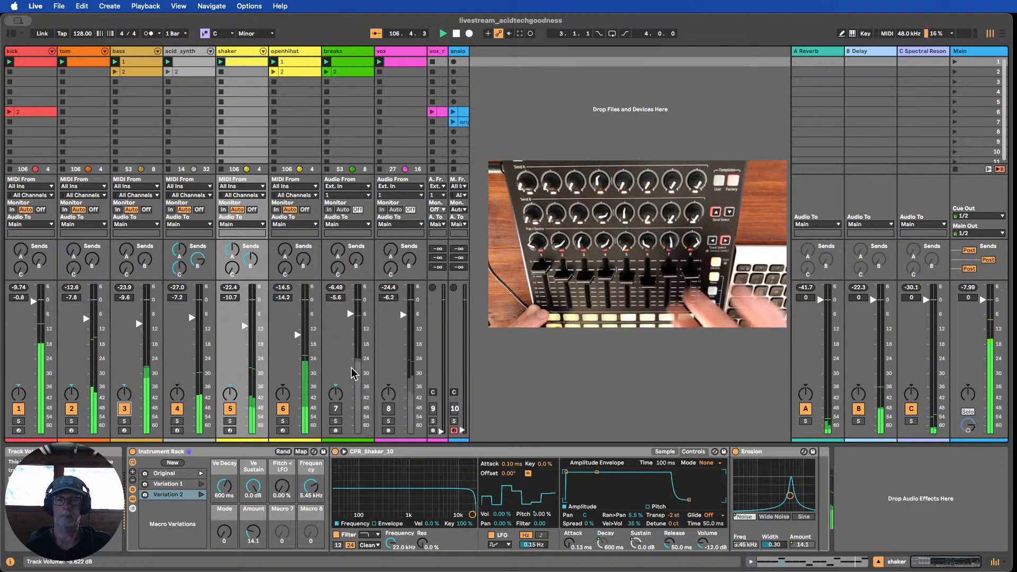
{"action": "left_click", "coordinate": [973, 287]}
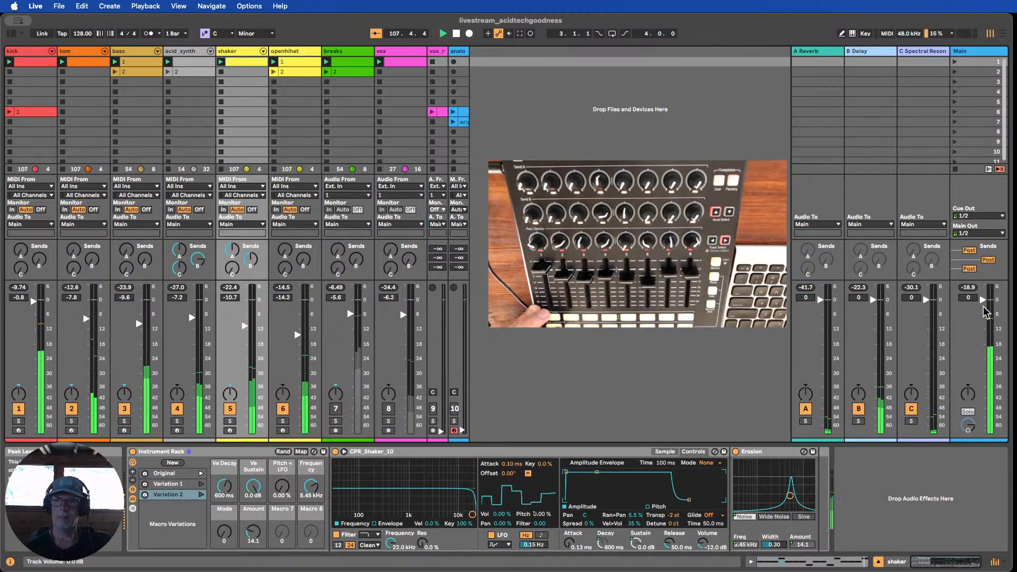
- Add a Limiter after the Auto Filter on the Main track and raise its gain to about 5.33 dB
{"action": "left_click", "coordinate": [12, 34]}
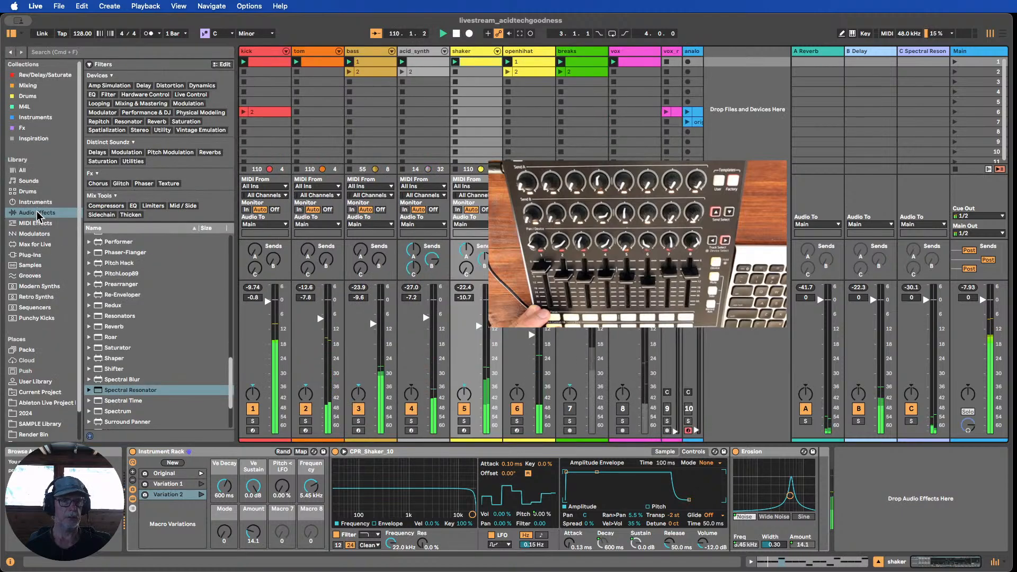
{"action": "scroll", "coordinate": [153, 366], "scroll_direction": "up", "scroll_amount": 10}
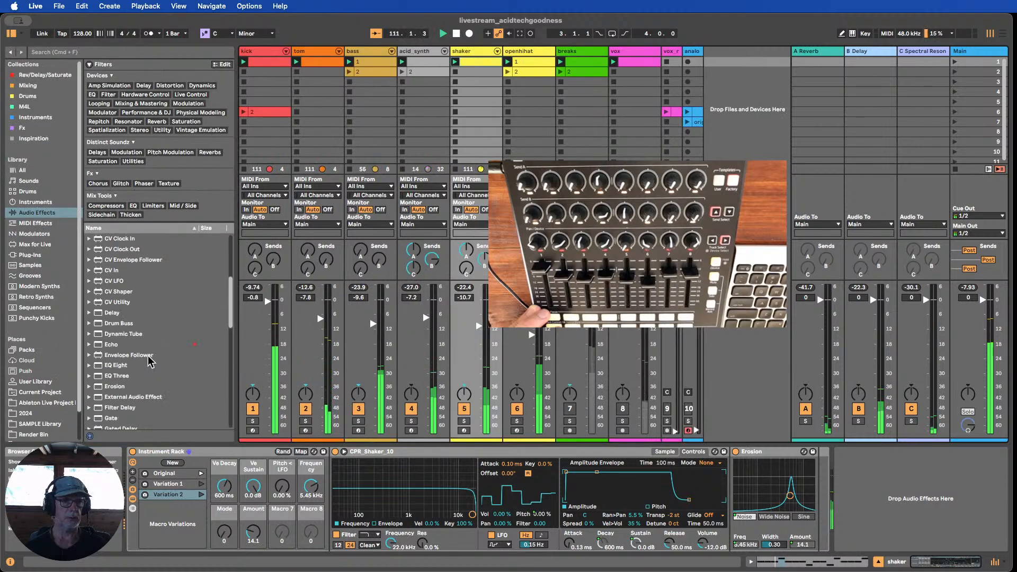
{"action": "scroll", "coordinate": [150, 361], "scroll_direction": "down", "scroll_amount": 8}
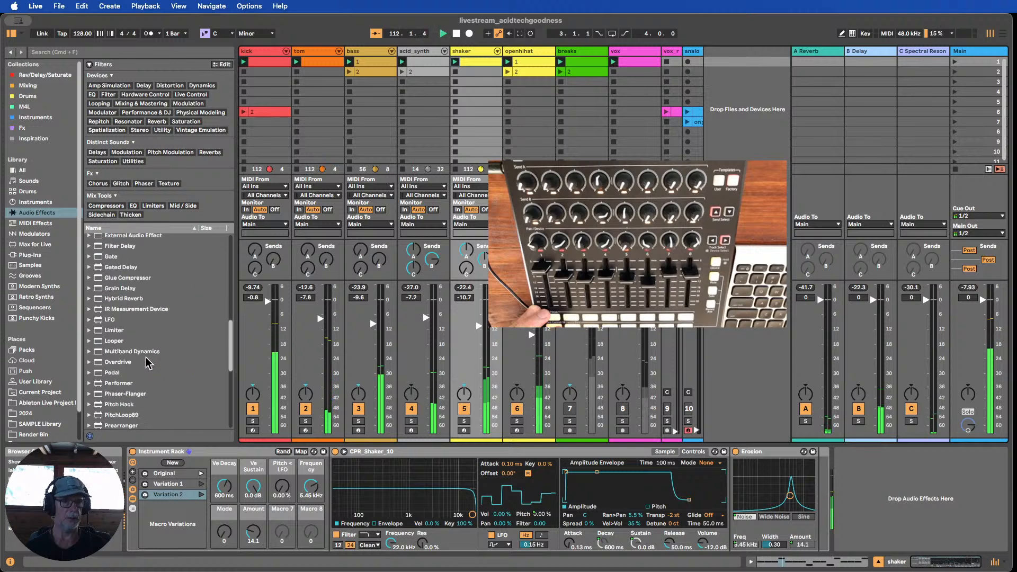
{"action": "left_click_drag", "start_coordinate": [114, 330], "coordinate": [960, 212]}
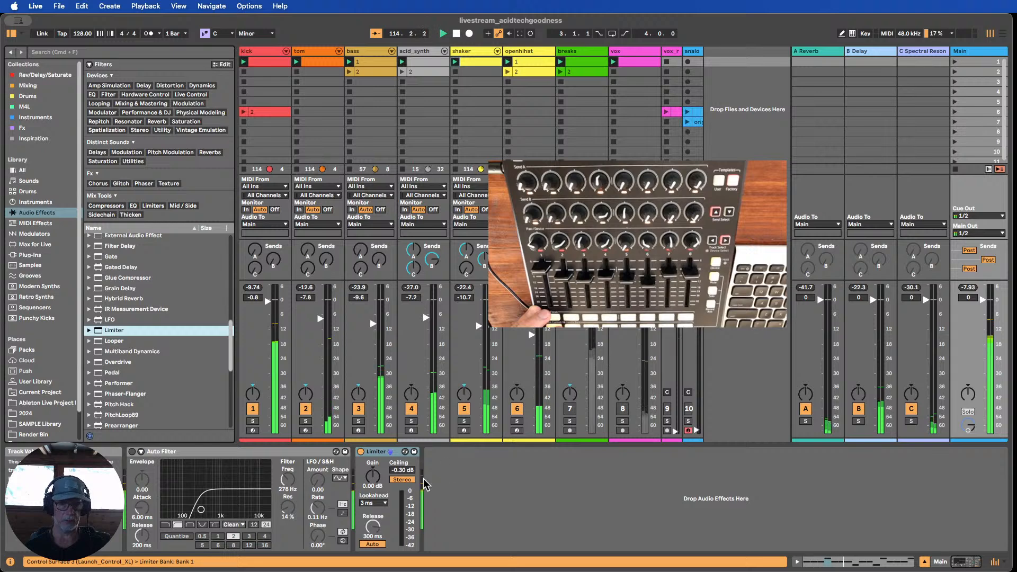
{"action": "left_click_drag", "start_coordinate": [375, 476], "coordinate": [374, 467]}
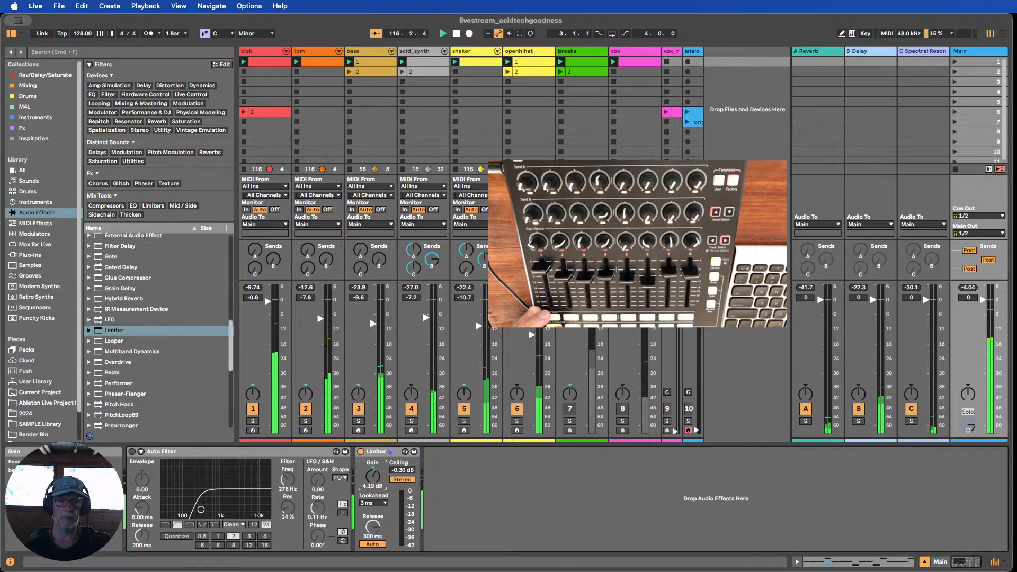
{"action": "left_click_drag", "start_coordinate": [373, 476], "coordinate": [373, 474]}
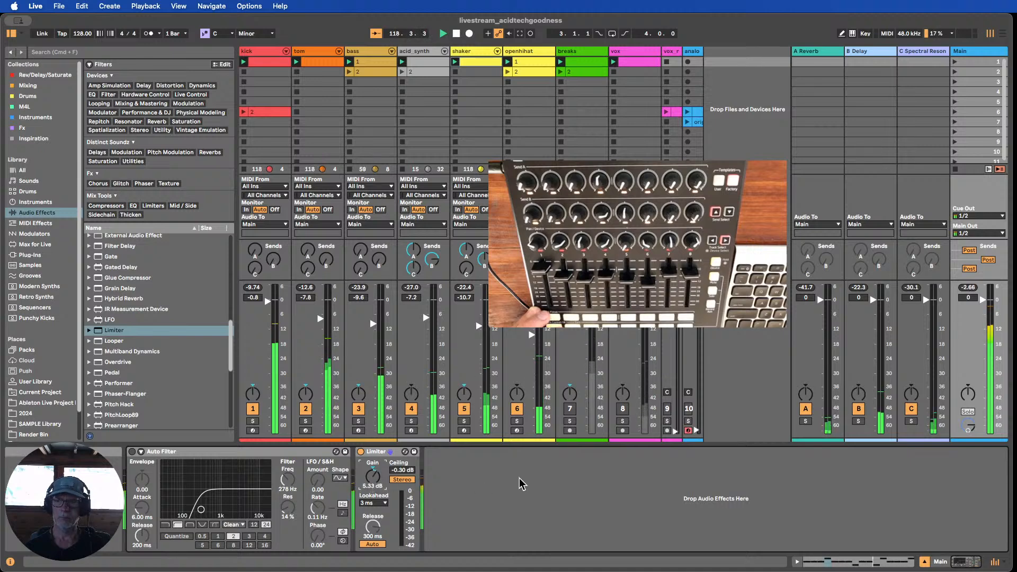
{"action": "left_click", "coordinate": [11, 35]}
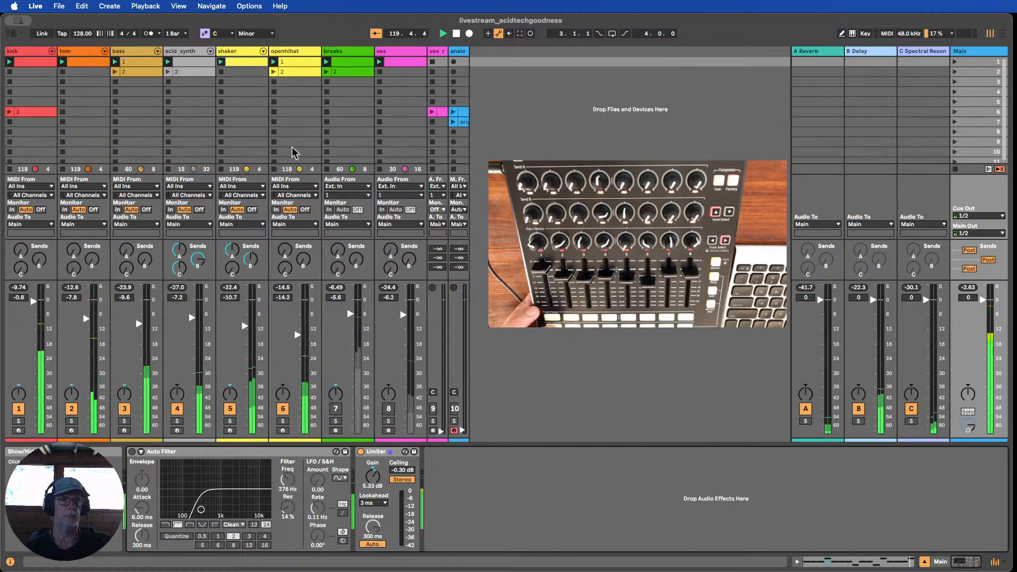
- Group the sampler device on the open hi-hat track into an Instrument Rack
{"action": "left_click", "coordinate": [279, 50]}
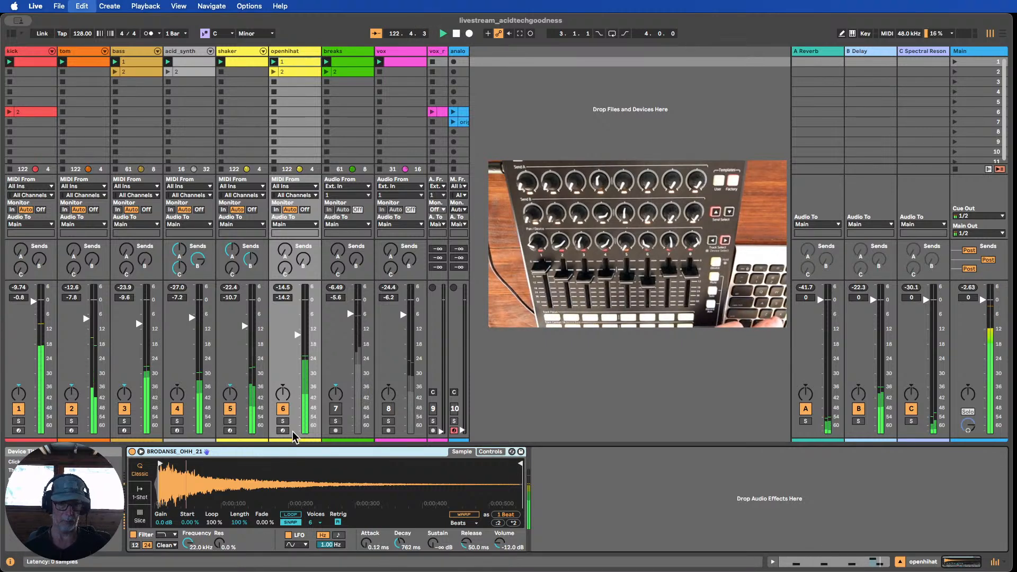
{"action": "key", "text": "super+g"}
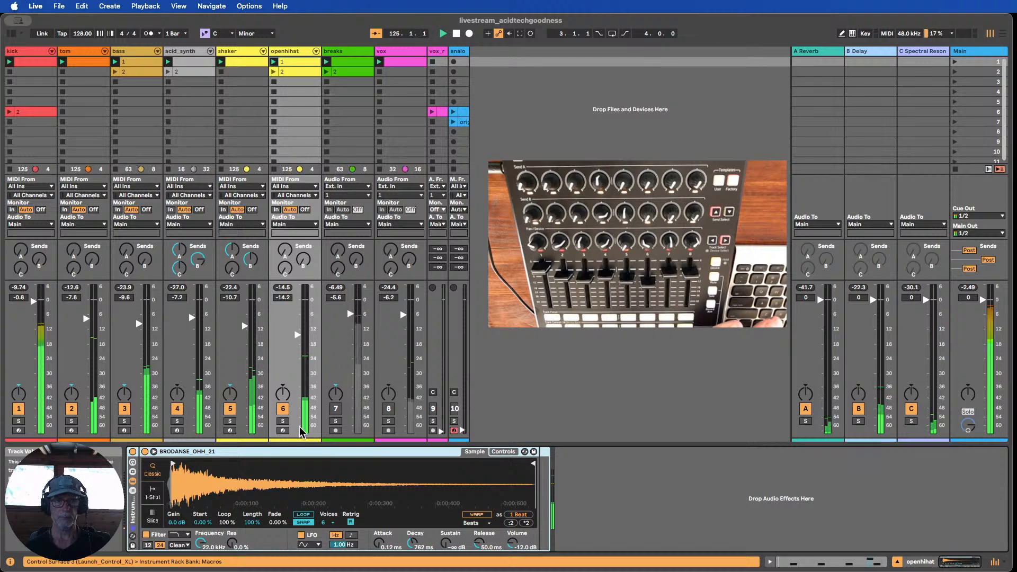
- Show the open hi-hat rack's macros and map the sampler's Decay, Sustain and Release to Macros 1, 2 and 3
{"action": "left_click", "coordinate": [133, 471]}
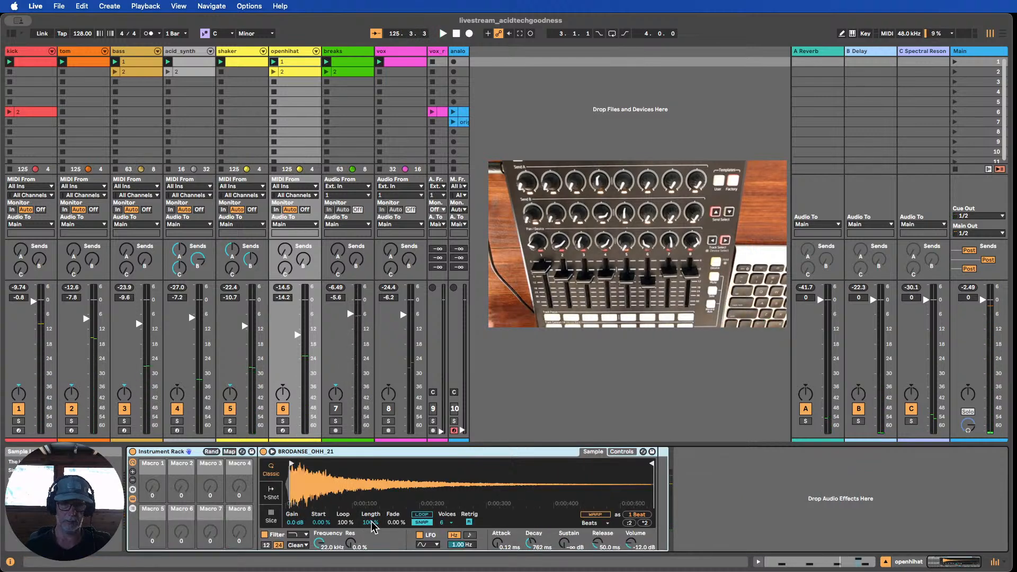
{"action": "right_click", "coordinate": [532, 543]}
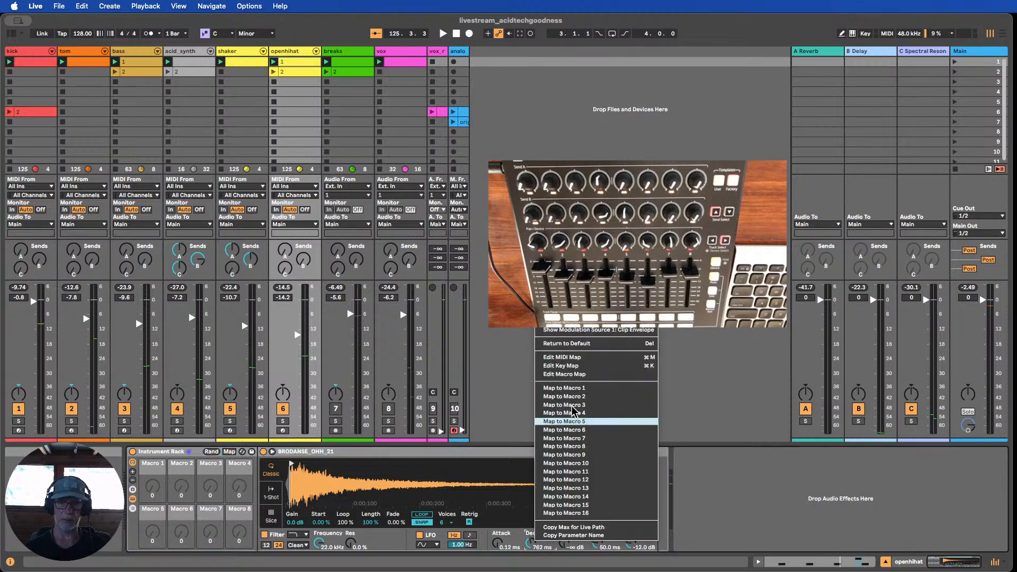
{"action": "left_click", "coordinate": [575, 388]}
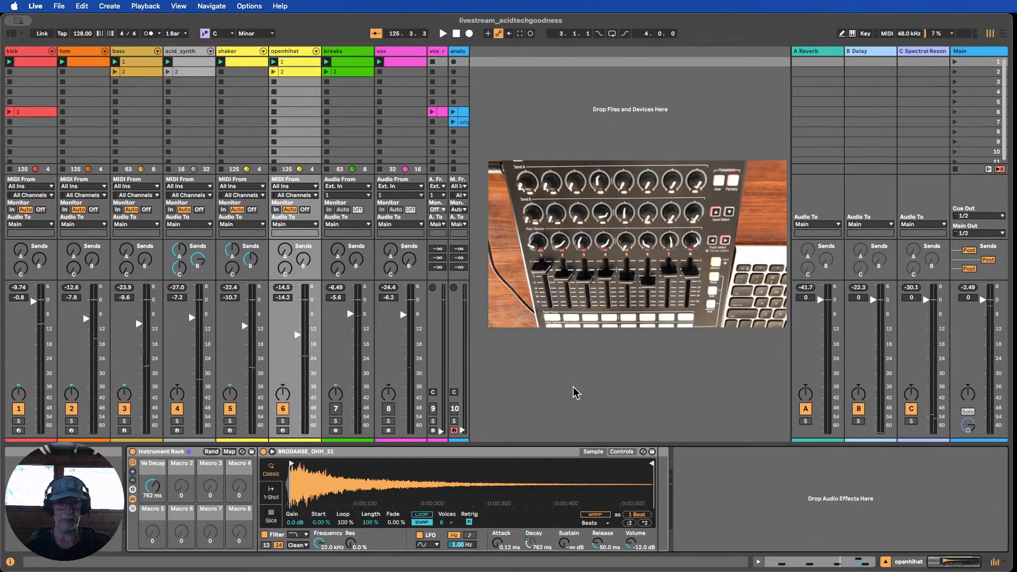
{"action": "right_click", "coordinate": [562, 542]}
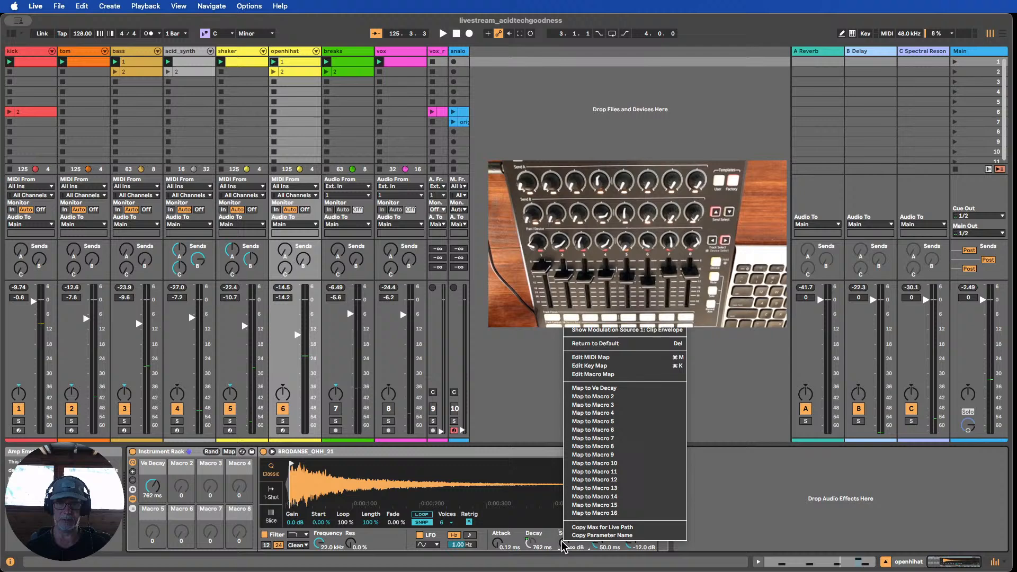
{"action": "left_click", "coordinate": [609, 398]}
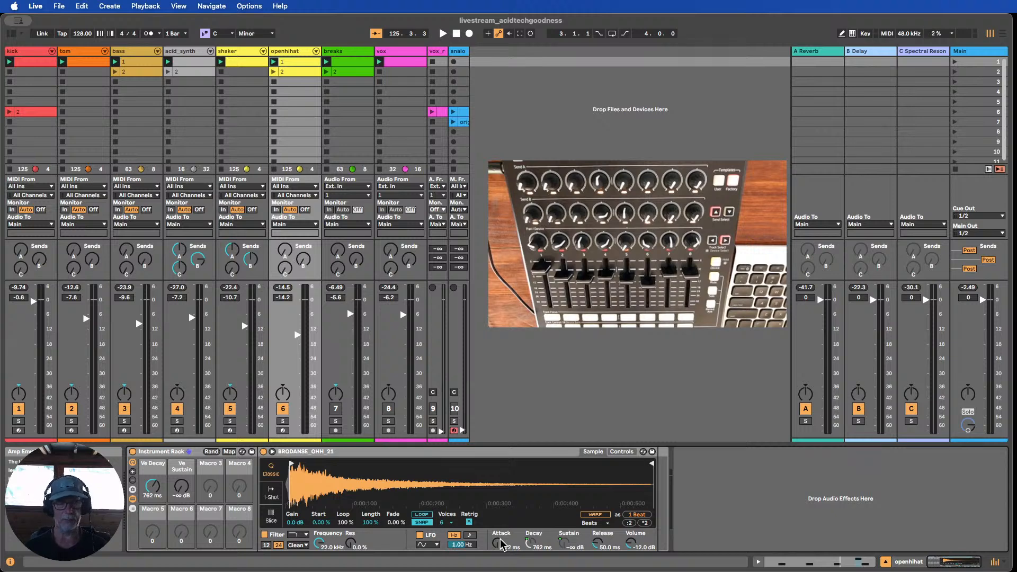
{"action": "right_click", "coordinate": [599, 546]}
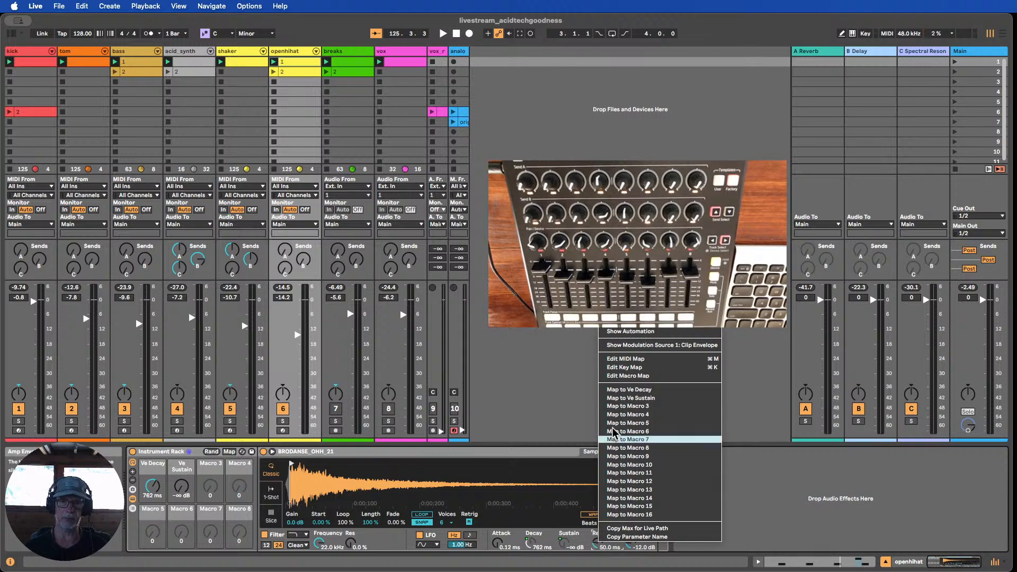
{"action": "left_click", "coordinate": [634, 406]}
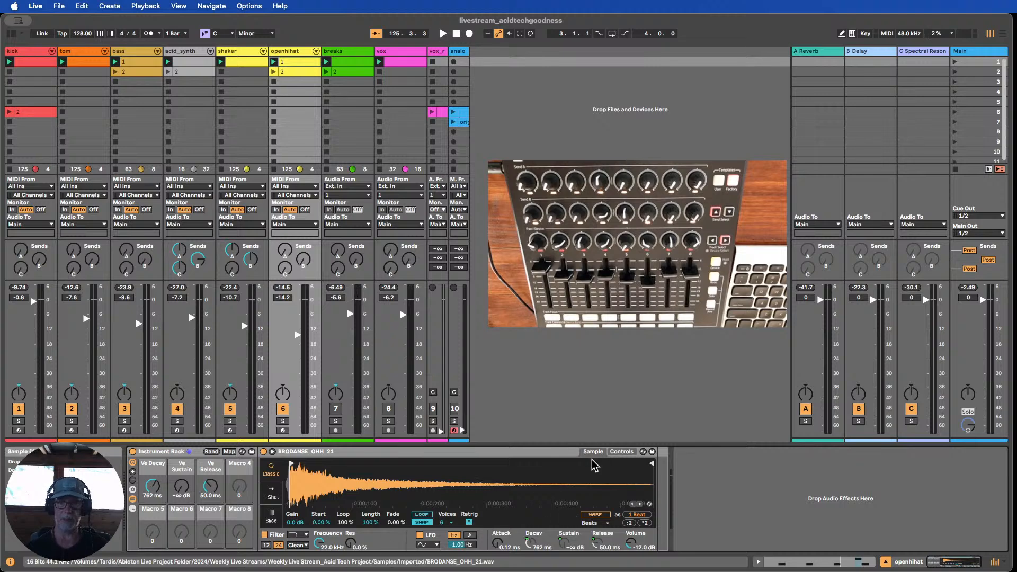
- Set the sampler's LFO to the stepped random waveform at 0.16 Hz and map its Pitch amount to Macro 4
{"action": "left_click", "coordinate": [614, 452]}
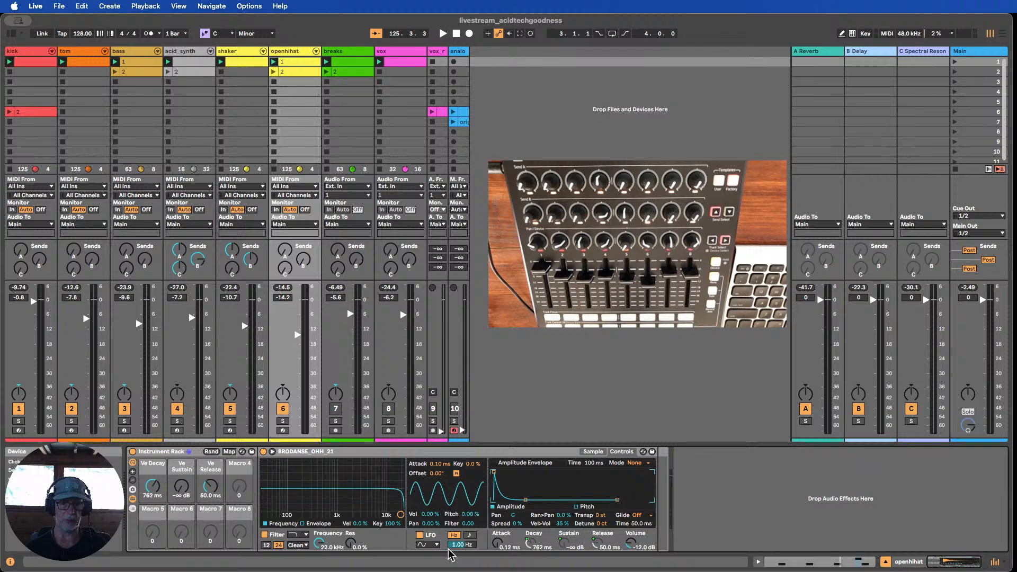
{"action": "left_click", "coordinate": [428, 546]}
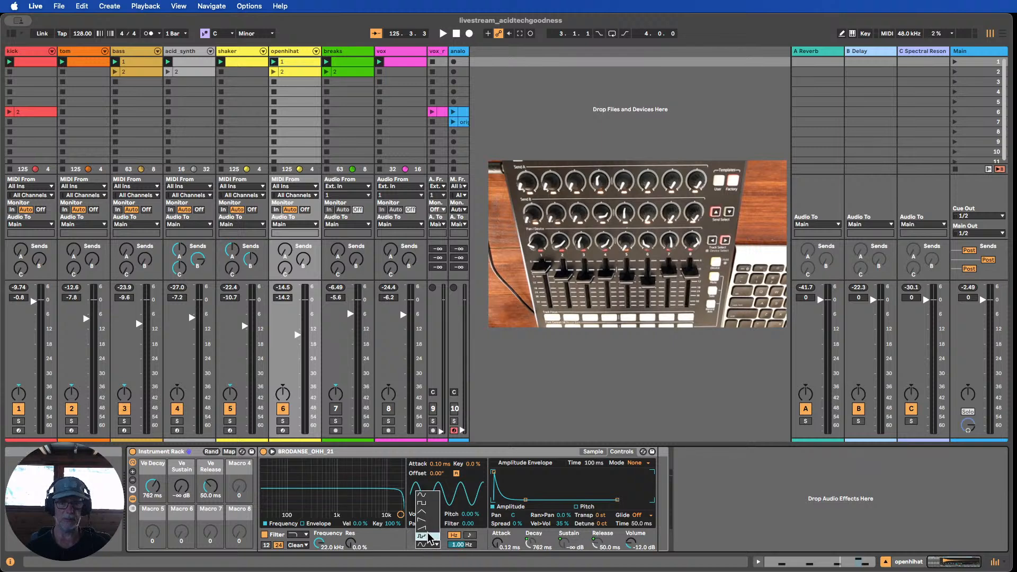
{"action": "left_click", "coordinate": [434, 536]}
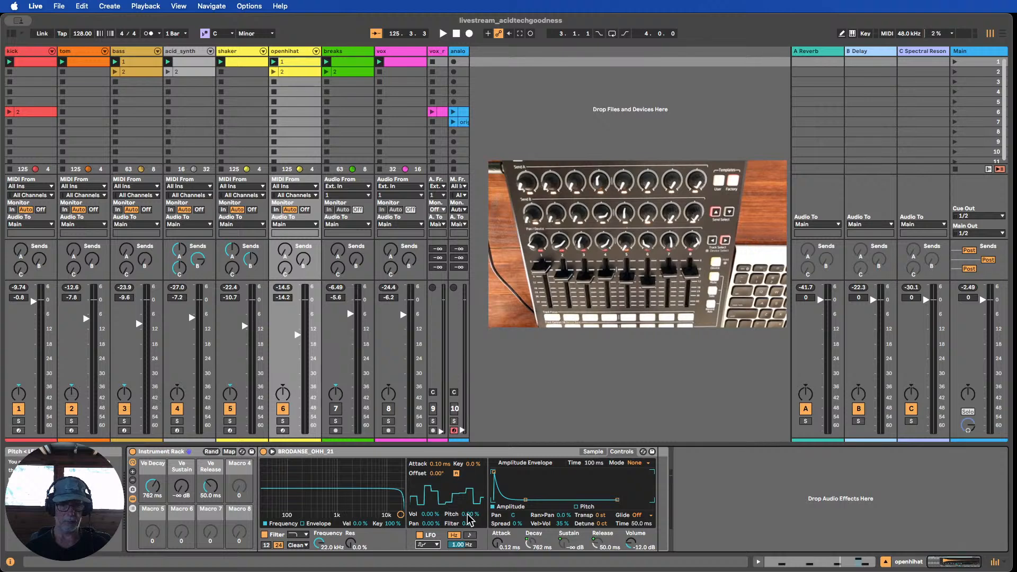
{"action": "left_click_drag", "start_coordinate": [462, 546], "coordinate": [462, 570]}
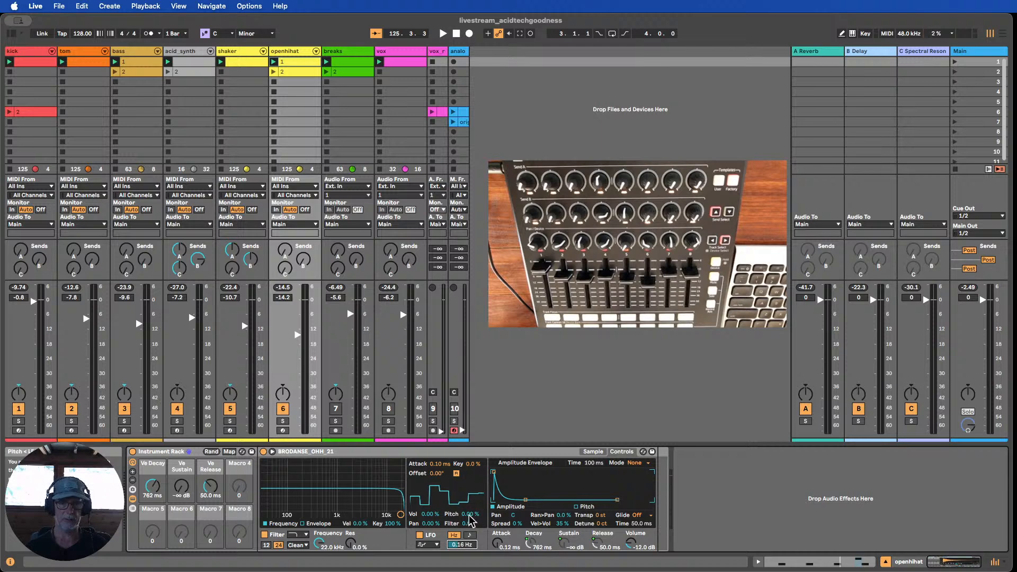
{"action": "right_click", "coordinate": [469, 518]}
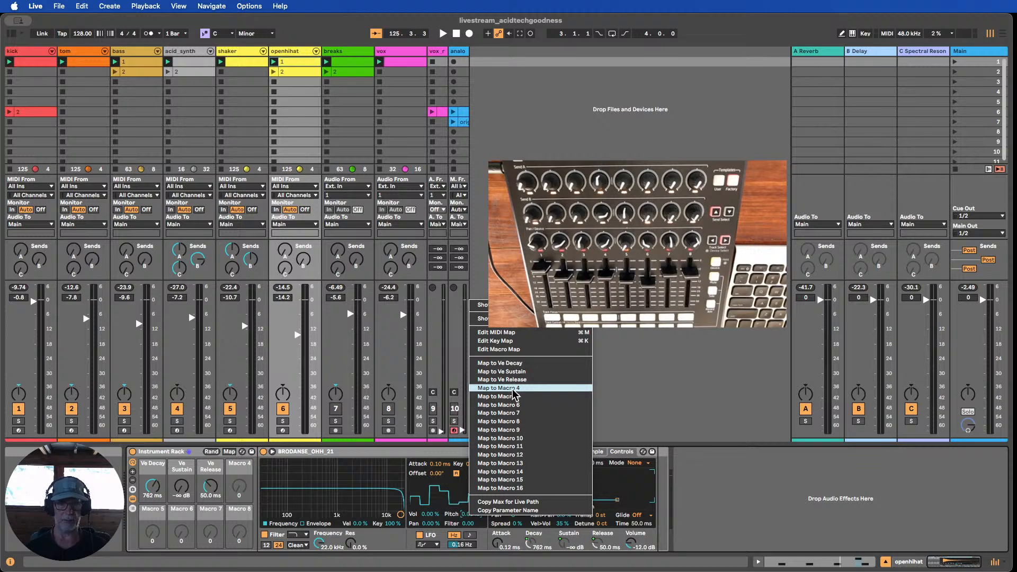
{"action": "left_click", "coordinate": [512, 389]}
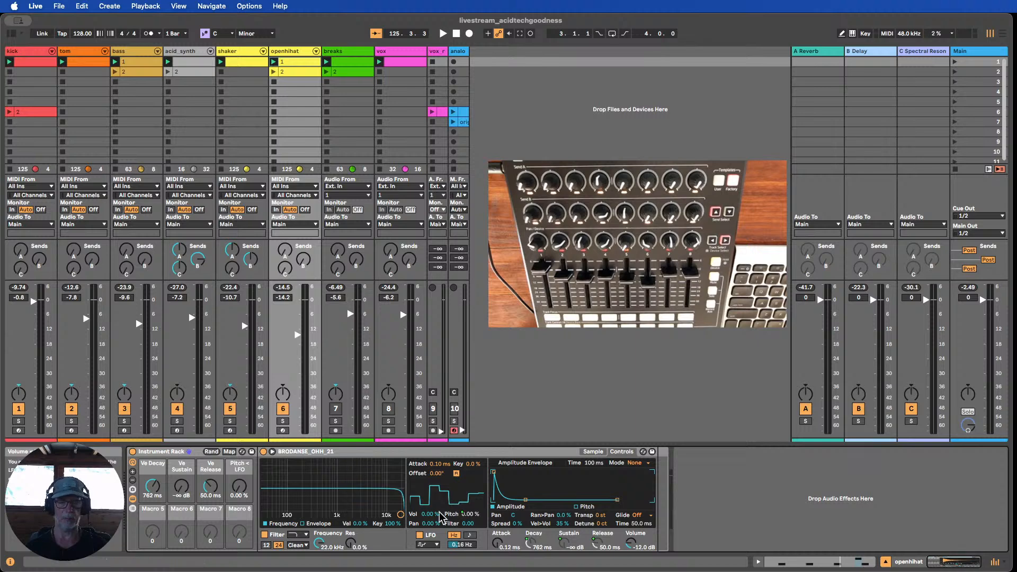
- Map the sampler's filter frequency to Macro 5 and play scene 1 to try out the rack's macros
{"action": "right_click", "coordinate": [320, 544]}
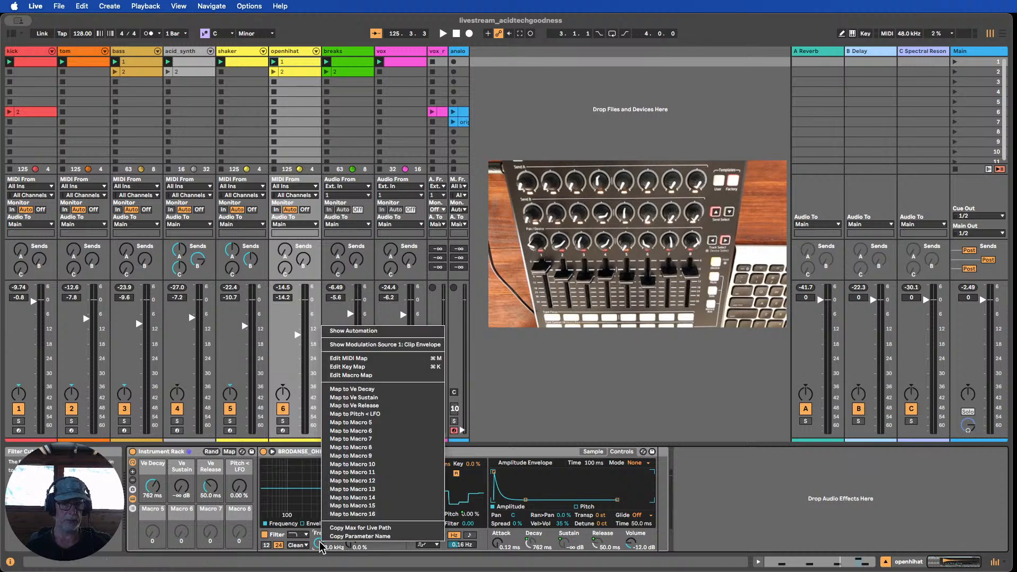
{"action": "left_click", "coordinate": [374, 423]}
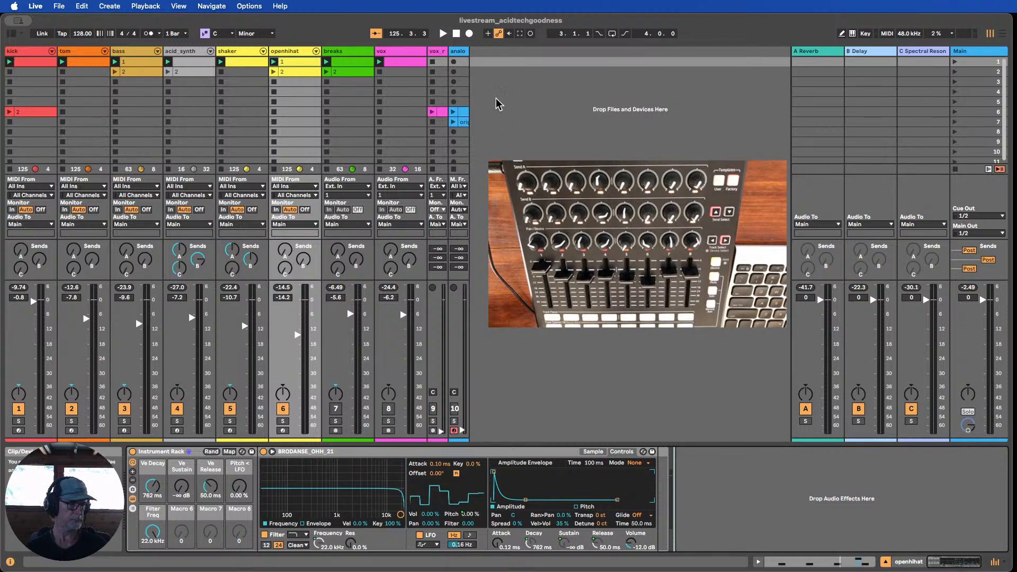
{"action": "left_click", "coordinate": [956, 62]}
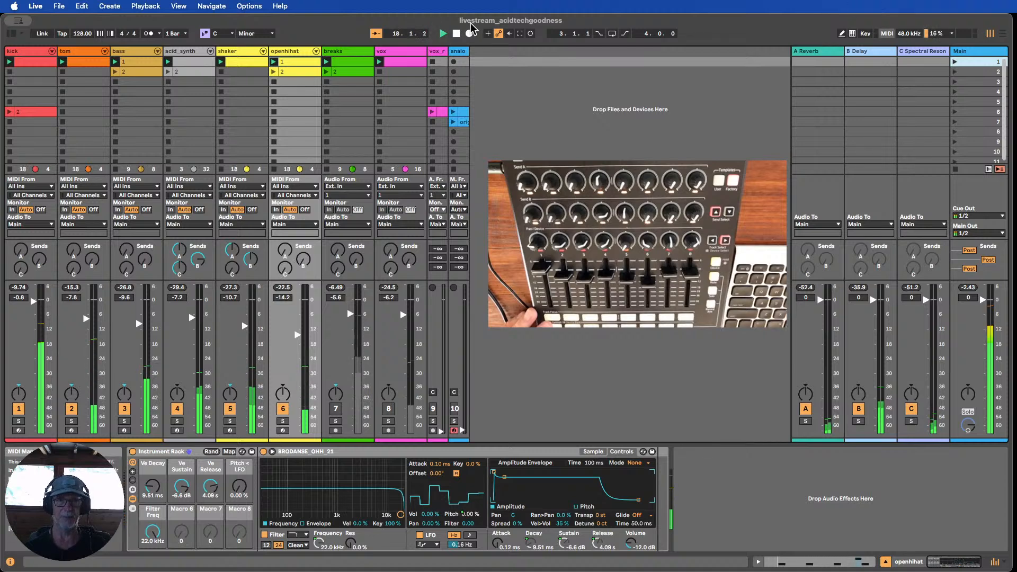
{"action": "left_click", "coordinate": [457, 34]}
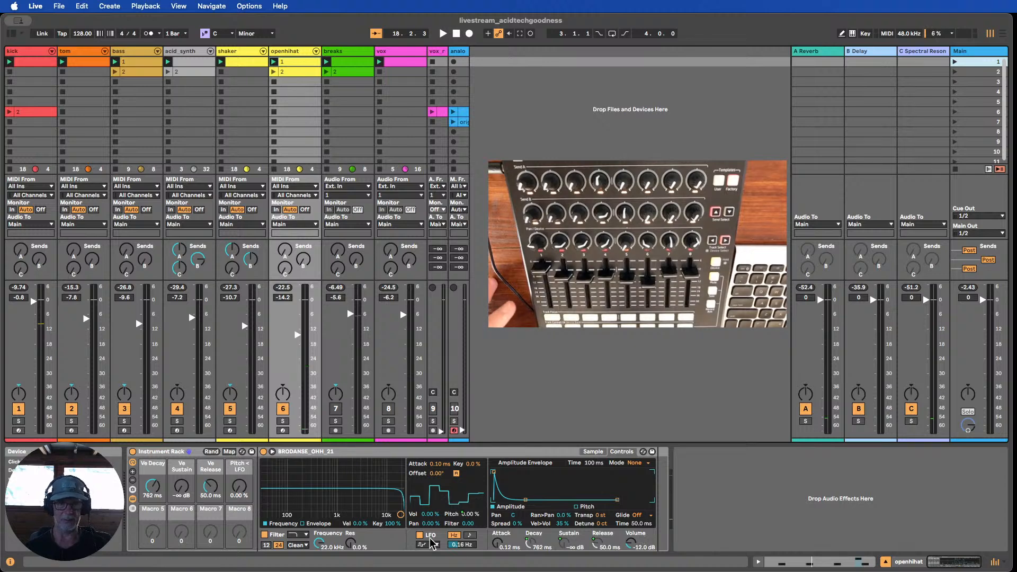
- Map the filter frequency to Macro 5 and store the rack's macro settings as a variation named "original"
{"action": "right_click", "coordinate": [318, 542]}
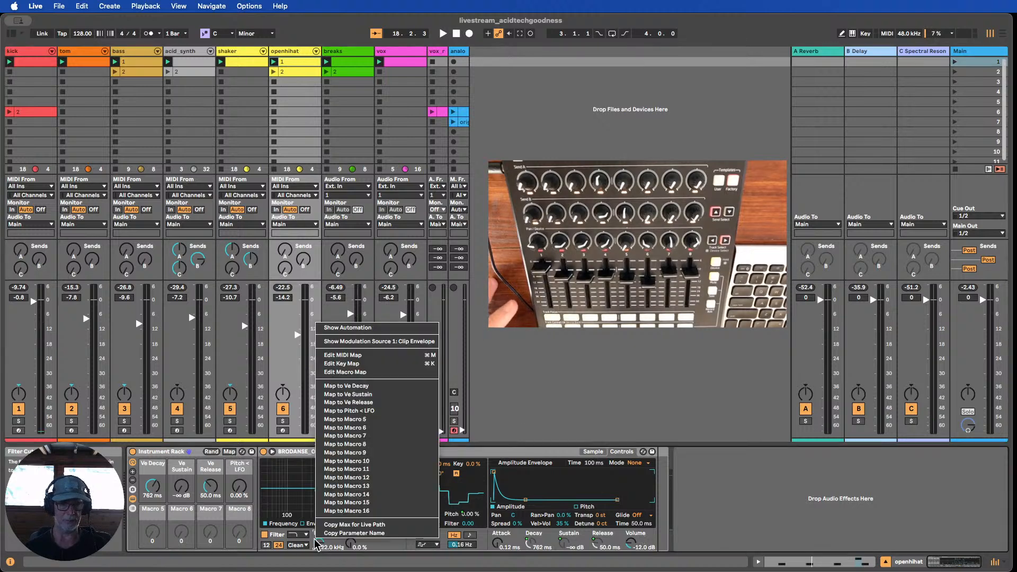
{"action": "left_click", "coordinate": [354, 419]}
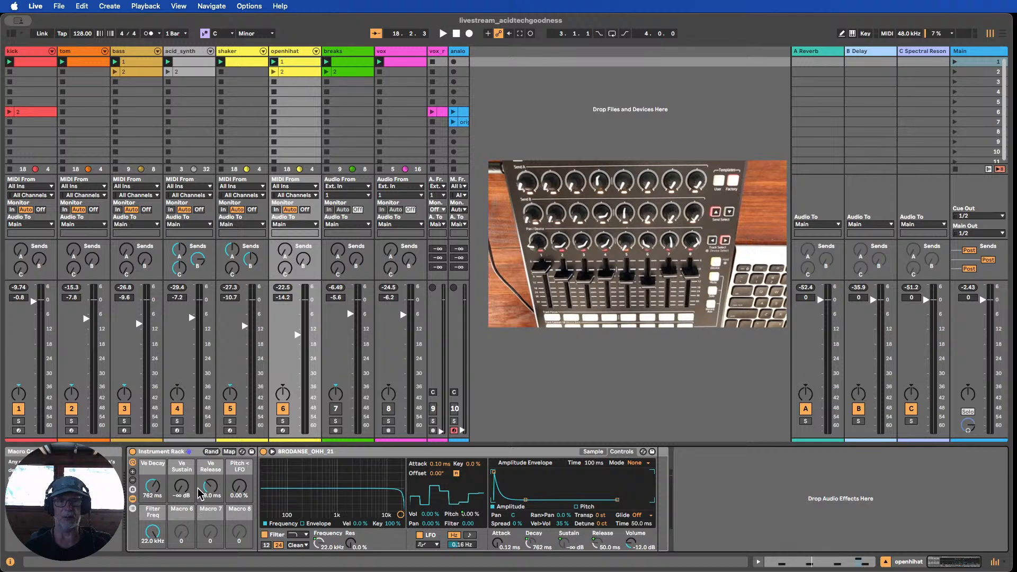
{"action": "left_click", "coordinate": [133, 489]}
{"action": "left_click", "coordinate": [172, 463]}
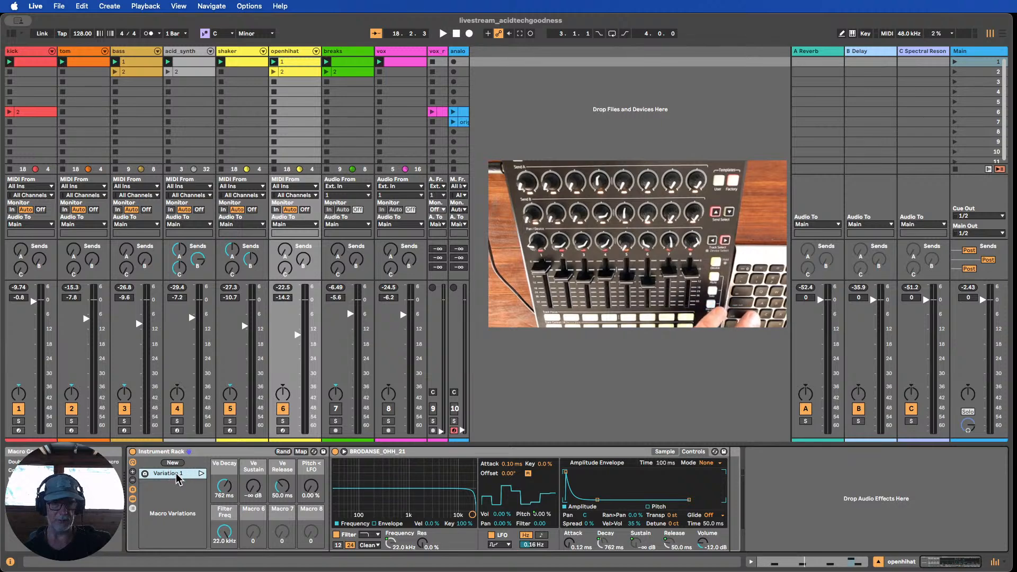
{"action": "right_click", "coordinate": [178, 475]}
{"action": "left_click", "coordinate": [192, 501]}
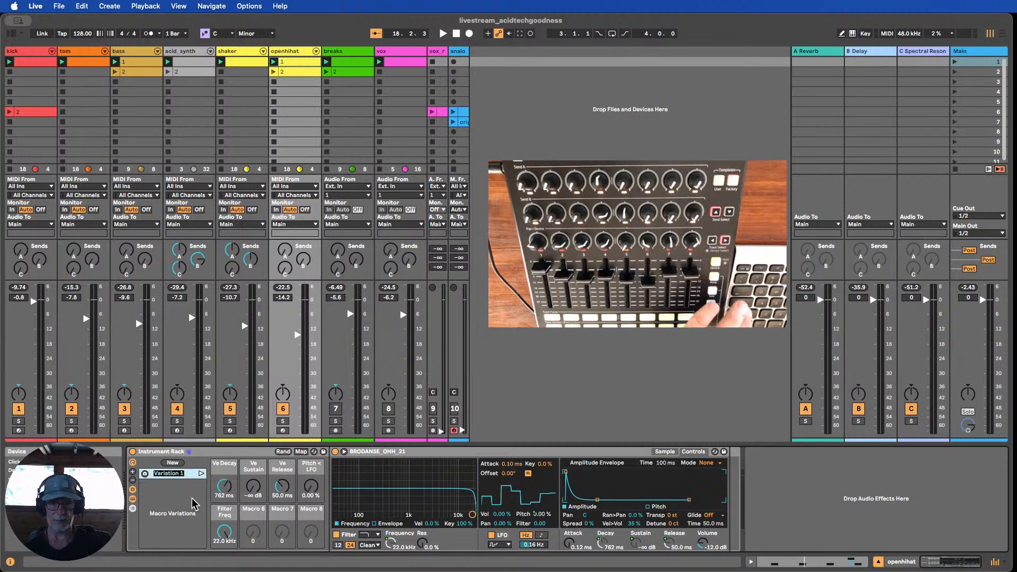
{"action": "type", "text": "ori"}
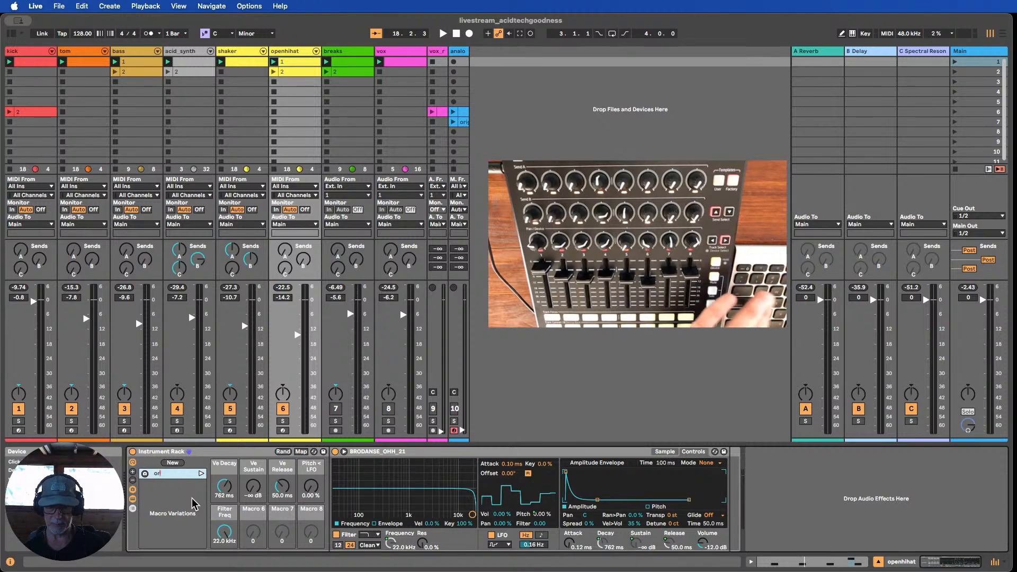
{"action": "type", "text": "ginal"}
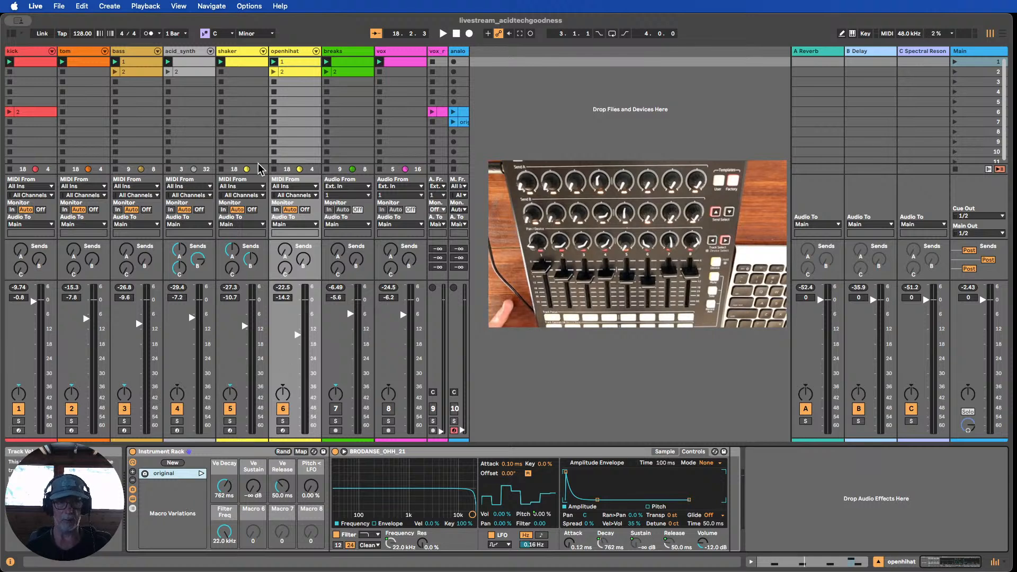
- Play the first open hi-hat clip, store the tweaked macro settings as a new variation and map the random pan amount to Macro 6
{"action": "left_click", "coordinate": [275, 62]}
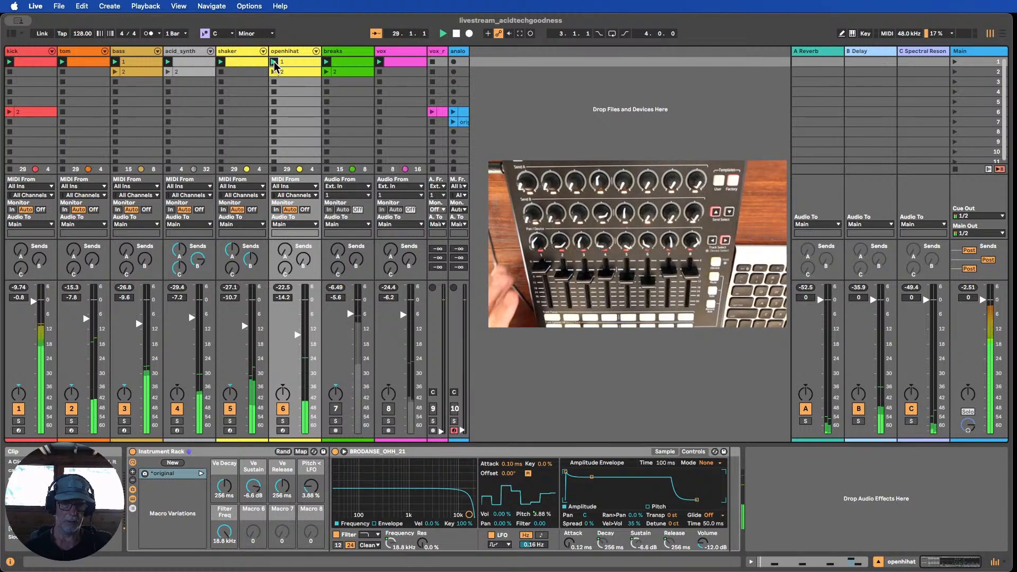
{"action": "left_click", "coordinate": [171, 463]}
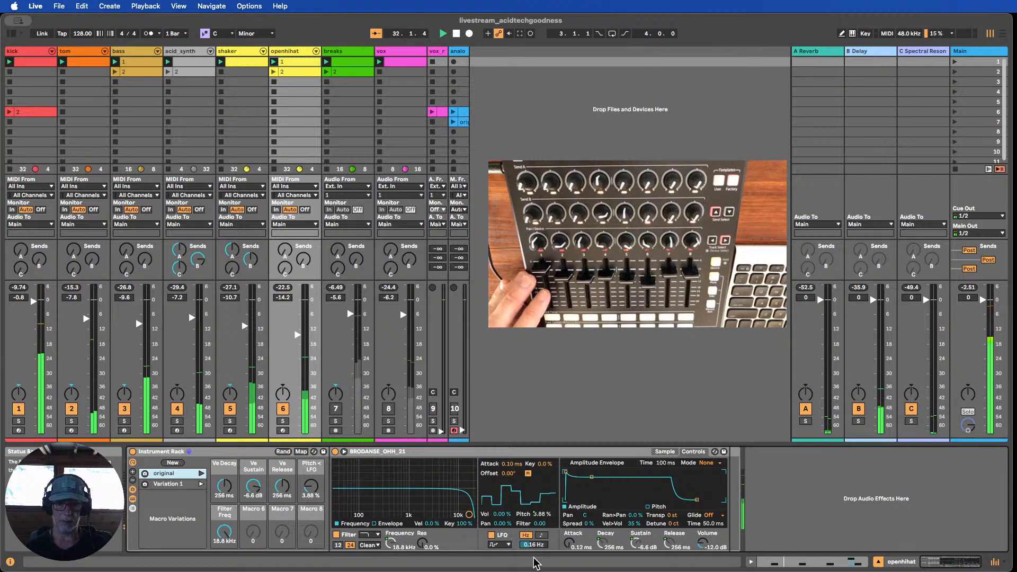
{"action": "right_click", "coordinate": [637, 518]}
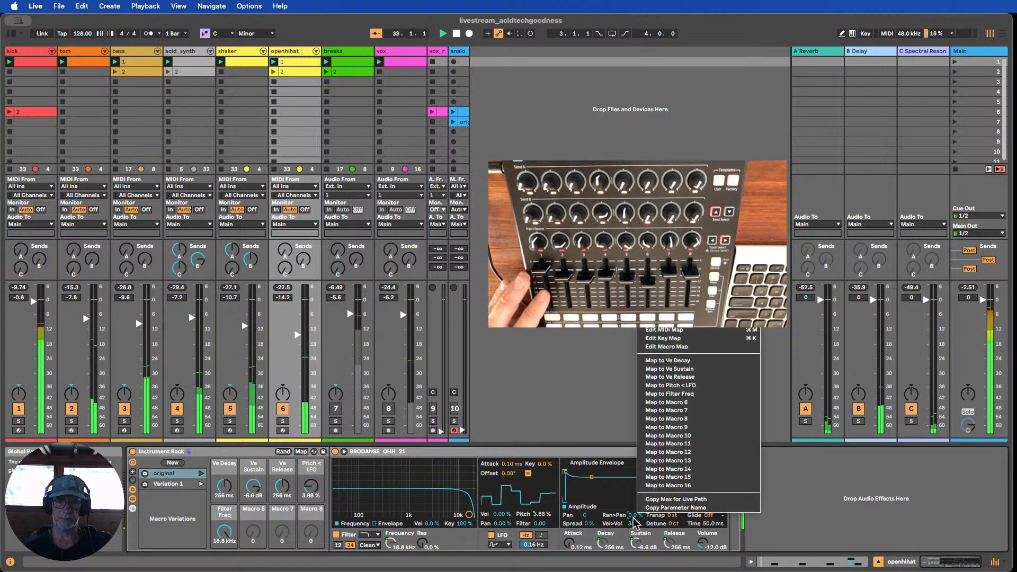
{"action": "left_click", "coordinate": [670, 404]}
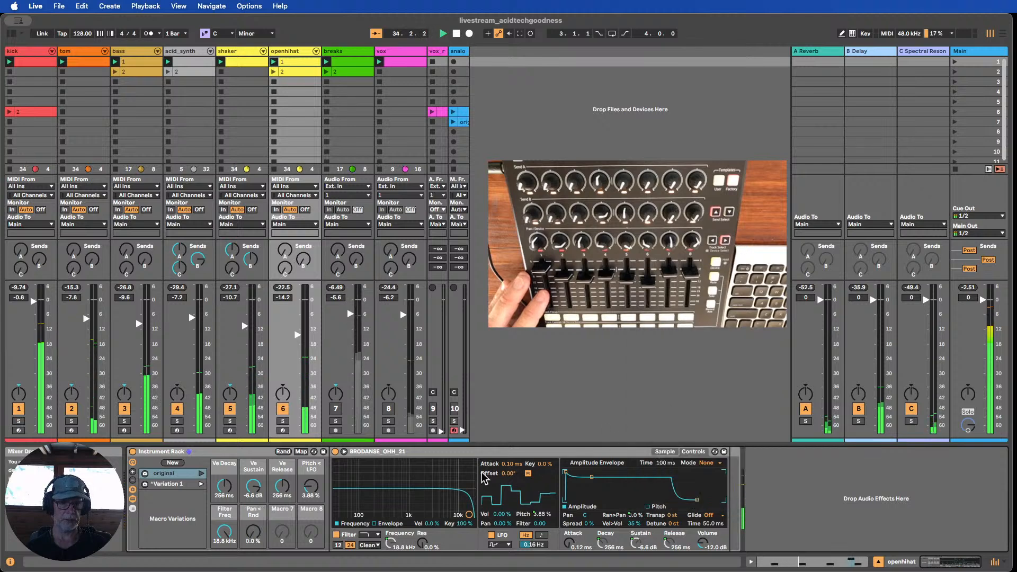
- Randomize the open hi-hat rack's macros several times while the set plays
{"action": "left_click", "coordinate": [283, 452]}
{"action": "left_click", "coordinate": [283, 452]}
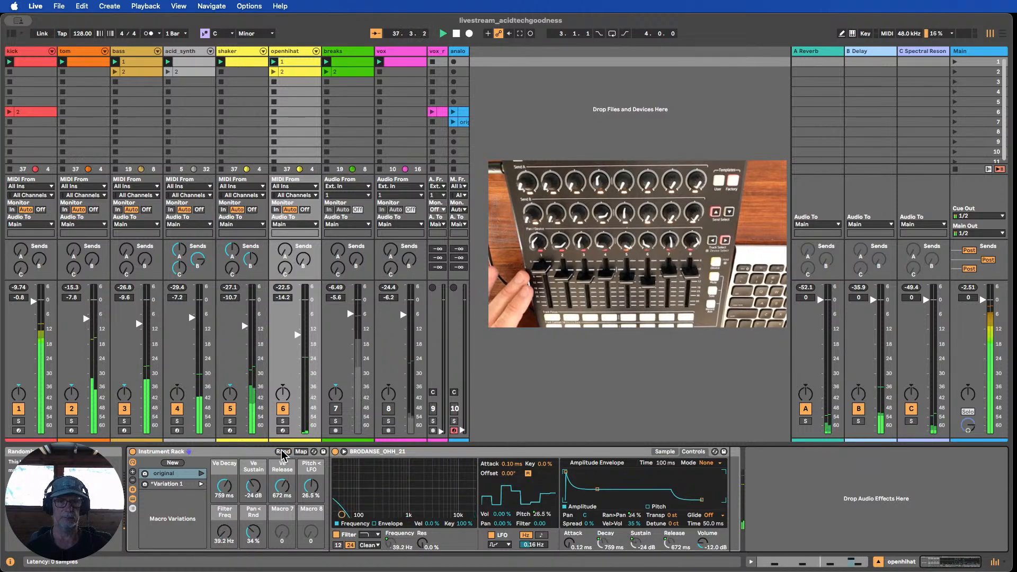
{"action": "left_click", "coordinate": [283, 452]}
{"action": "left_click", "coordinate": [283, 452]}
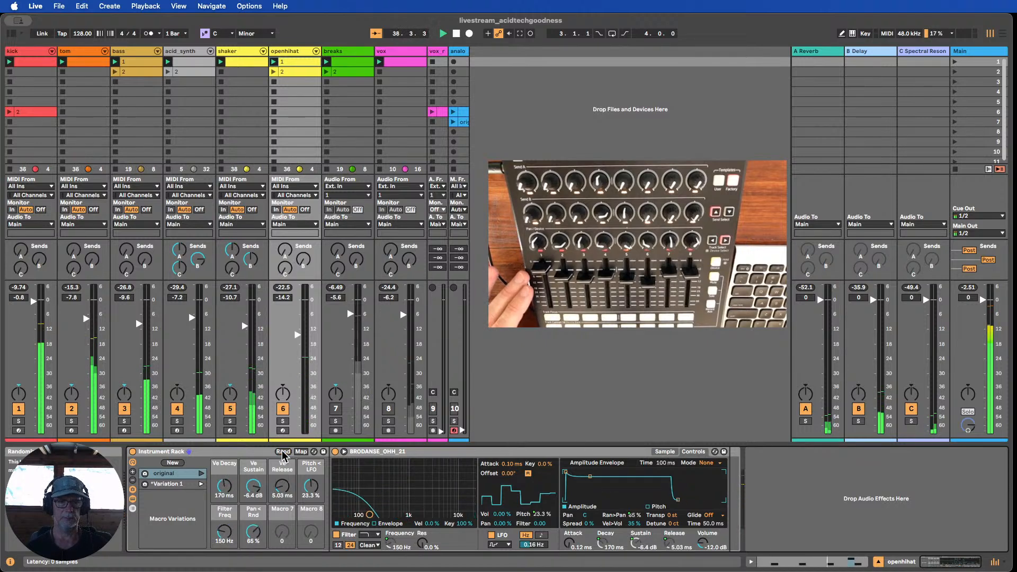
{"action": "left_click", "coordinate": [283, 452]}
{"action": "left_click", "coordinate": [283, 452]}
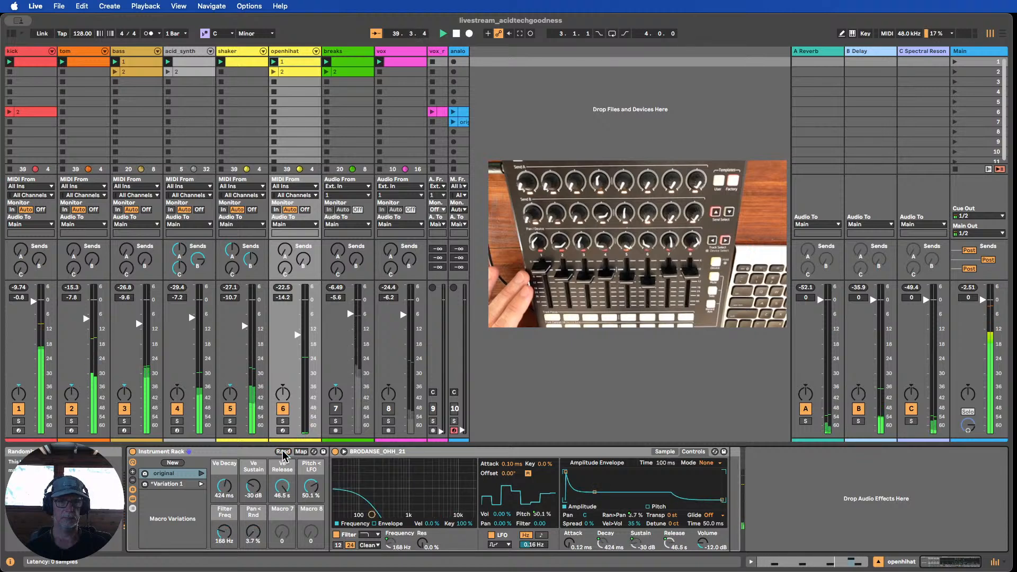
{"action": "left_click", "coordinate": [283, 452]}
{"action": "left_click", "coordinate": [283, 452]}
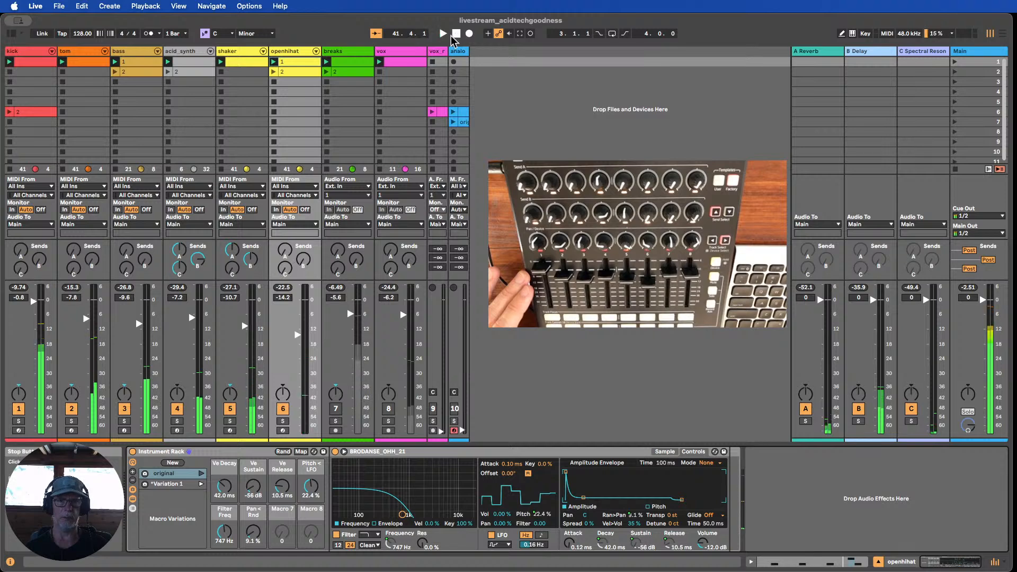
- Set the Filter Freq macro to 22.0 kHz, exclude it from randomization and restart the first open hi-hat clip
{"action": "left_click_drag", "start_coordinate": [220, 533], "coordinate": [220, 479]}
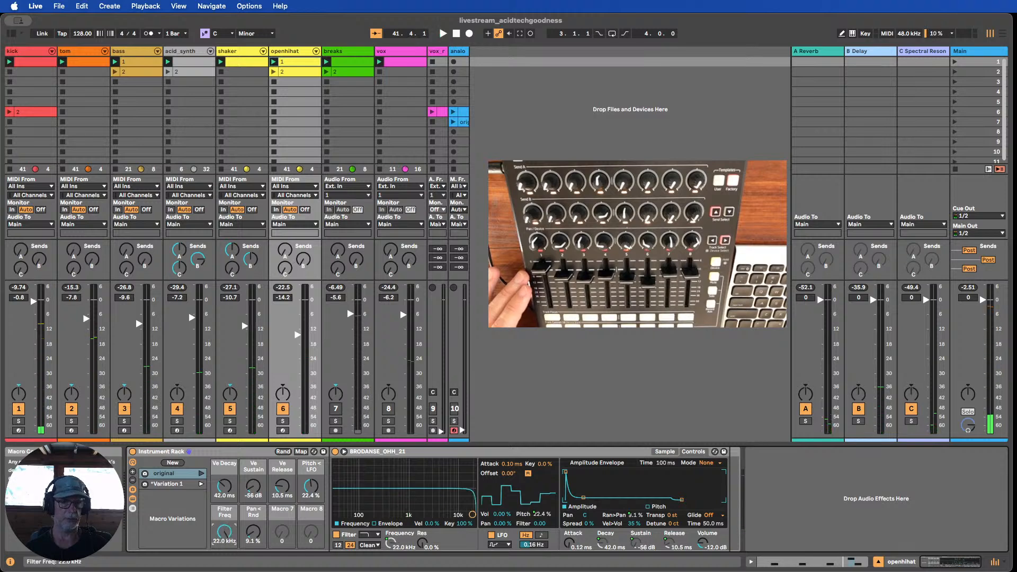
{"action": "right_click", "coordinate": [222, 516]}
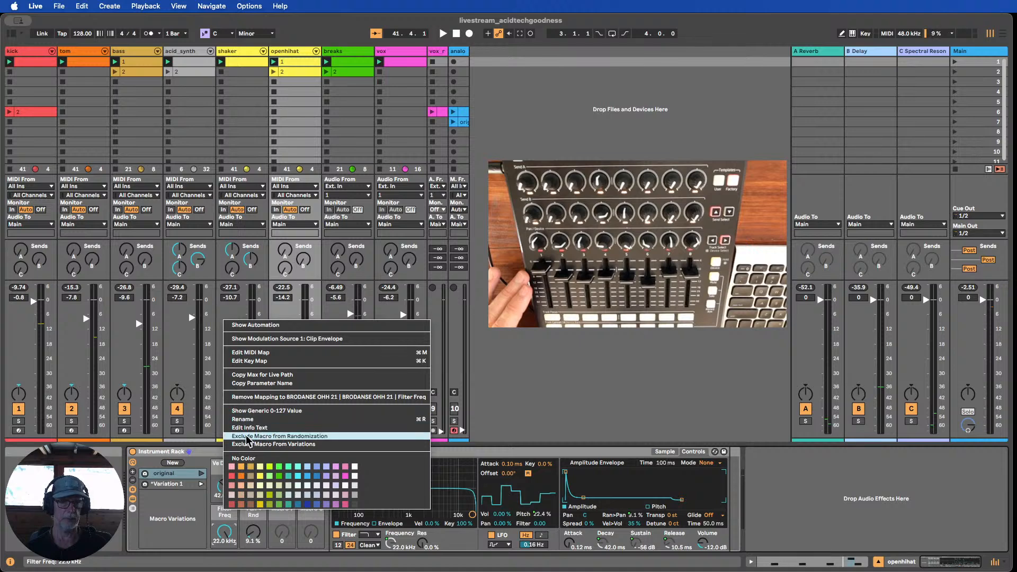
{"action": "left_click", "coordinate": [298, 437]}
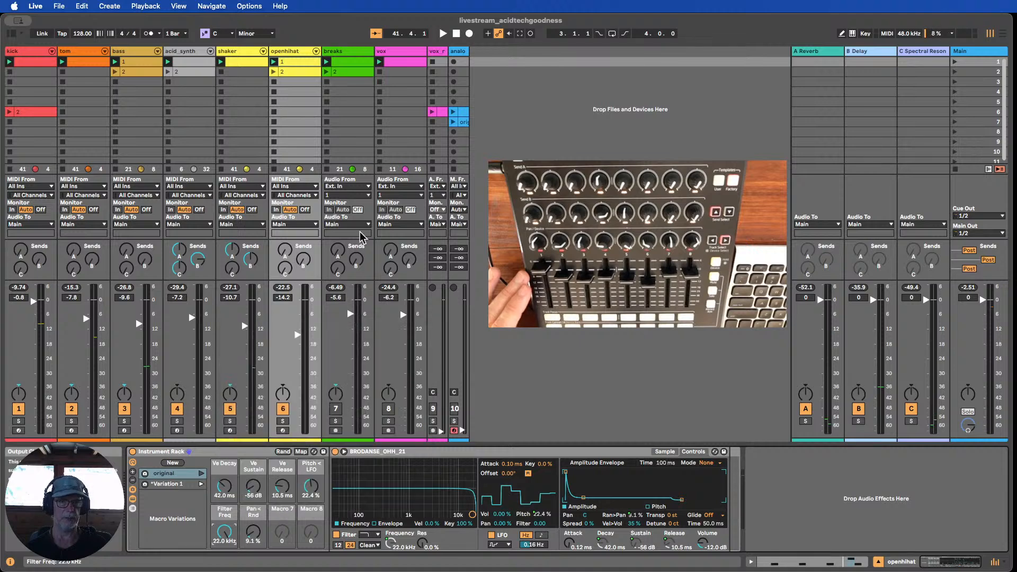
{"action": "left_click", "coordinate": [275, 62]}
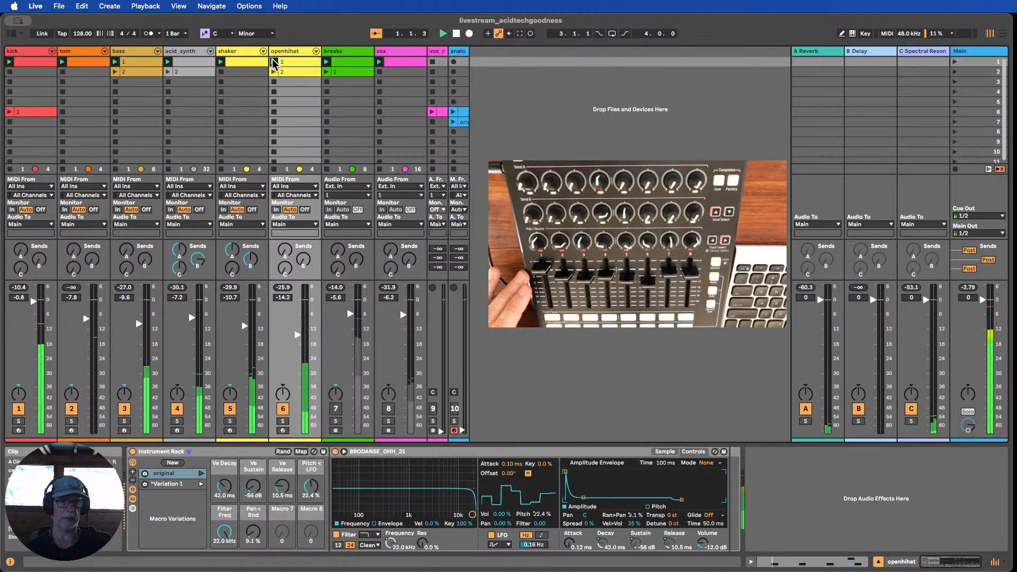
- Randomize the open hi-hat rack's macros repeatedly and store the chosen settings as a new macro variation
{"action": "left_click", "coordinate": [284, 452]}
{"action": "left_click", "coordinate": [283, 452]}
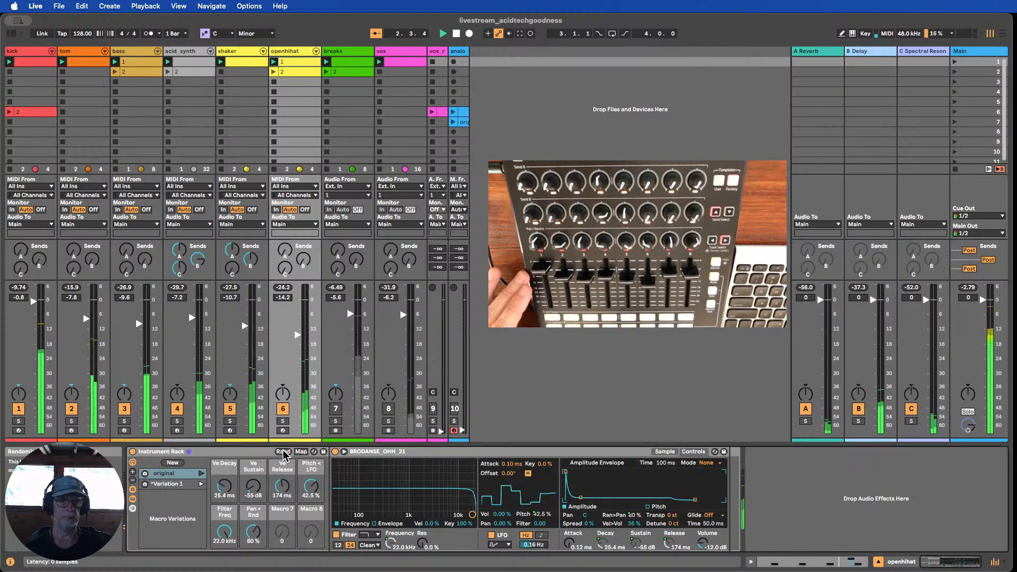
{"action": "left_click", "coordinate": [283, 452]}
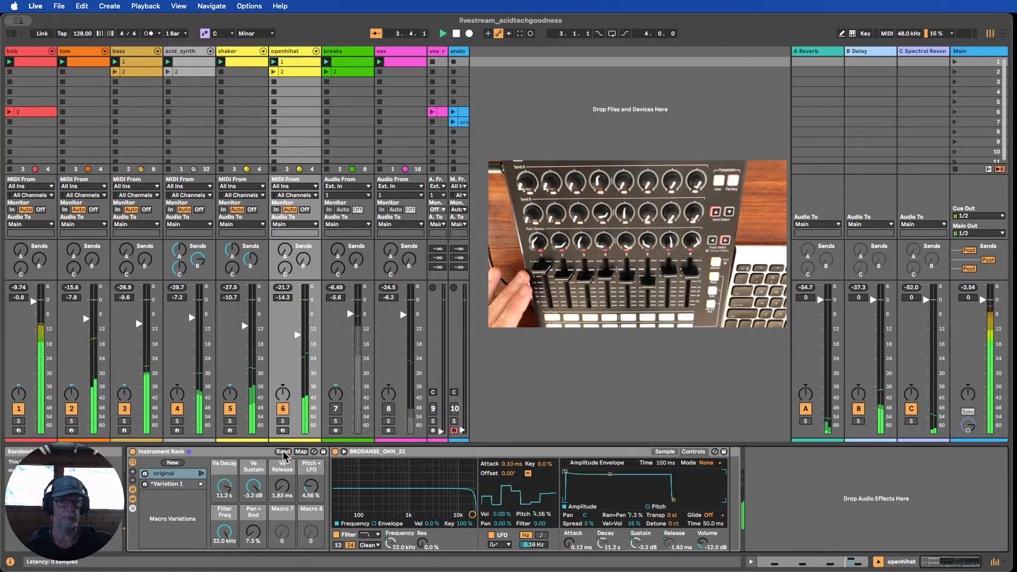
{"action": "left_click", "coordinate": [283, 452]}
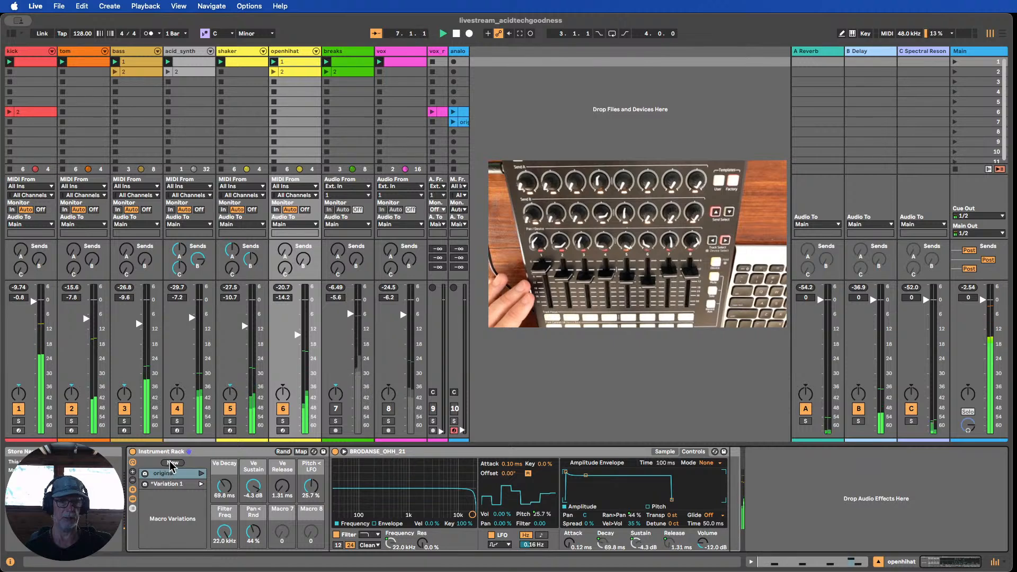
{"action": "left_click", "coordinate": [172, 463]}
- Randomize the open hi-hat macros twice more and store that result as another macro variation
{"action": "left_click", "coordinate": [283, 452]}
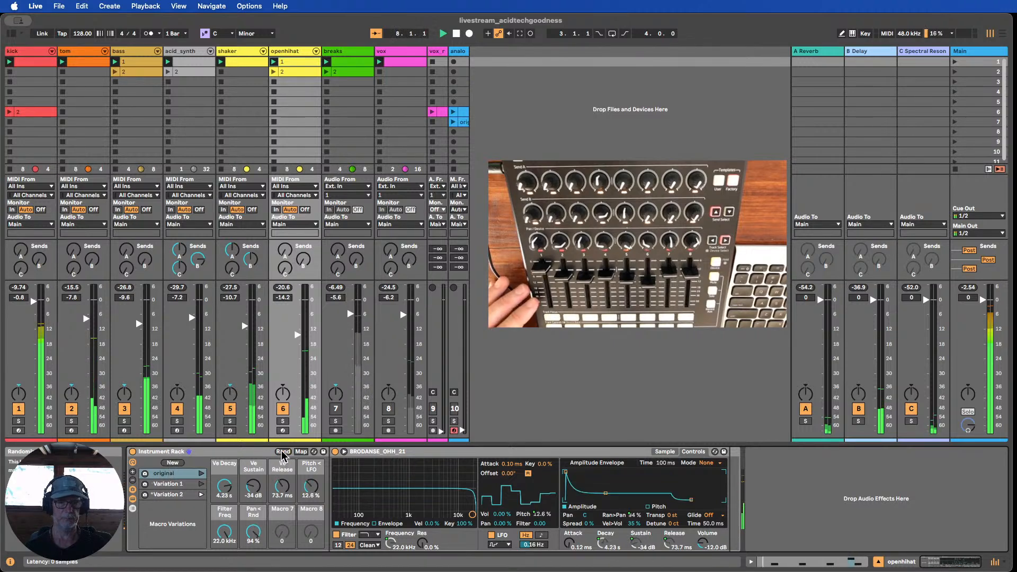
{"action": "left_click", "coordinate": [283, 452]}
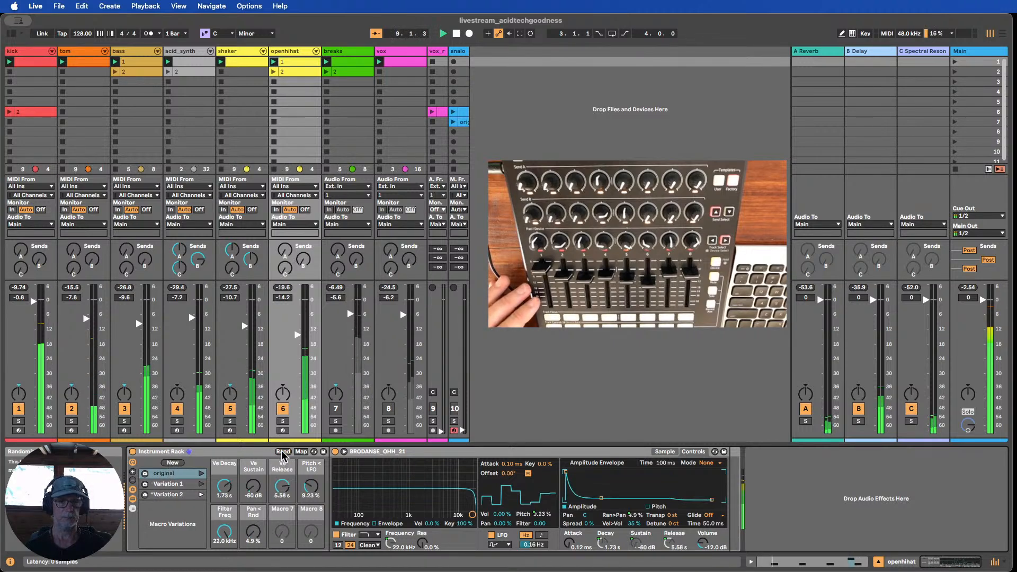
{"action": "left_click", "coordinate": [172, 463]}
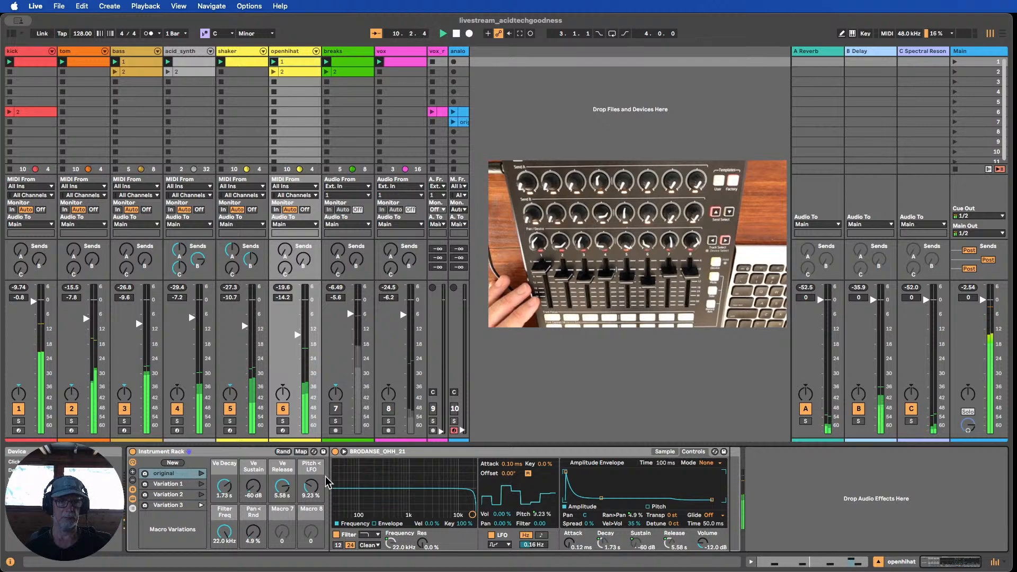
- Audition the open hi-hat rack's variations in order: original, Variation 1, Variation 2 and Variation 3
{"action": "left_click", "coordinate": [201, 474]}
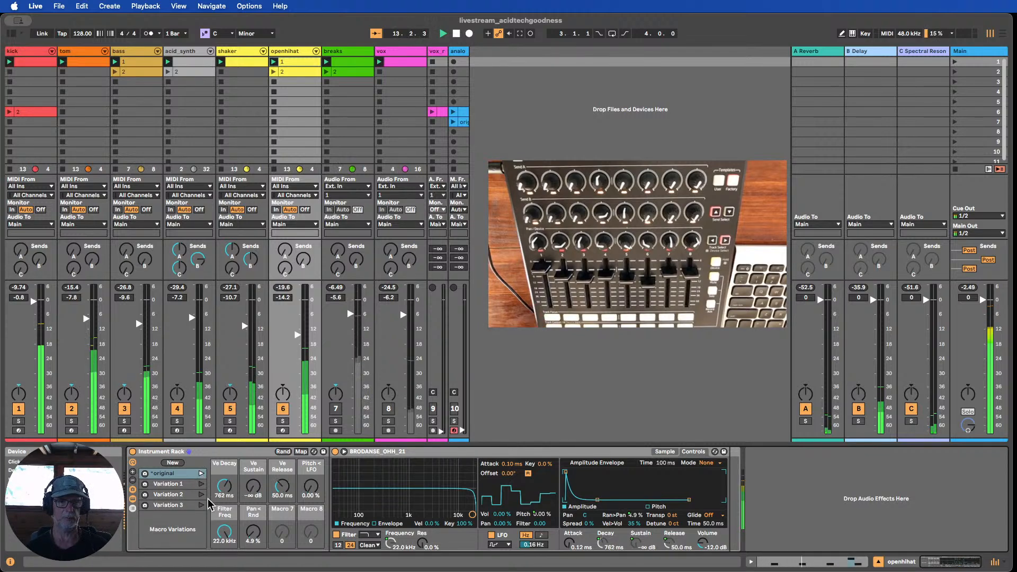
{"action": "left_click", "coordinate": [201, 485]}
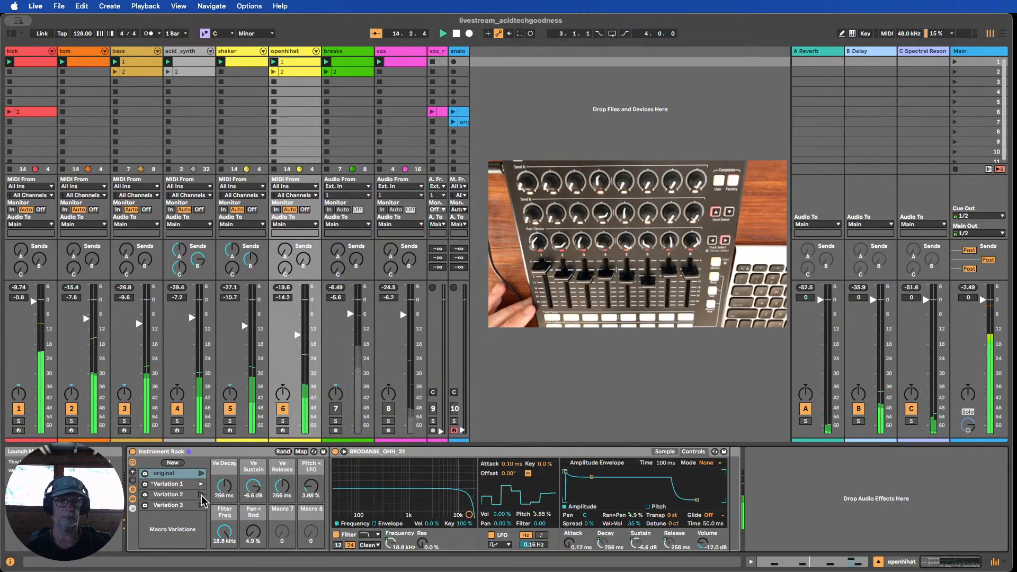
{"action": "left_click", "coordinate": [201, 495]}
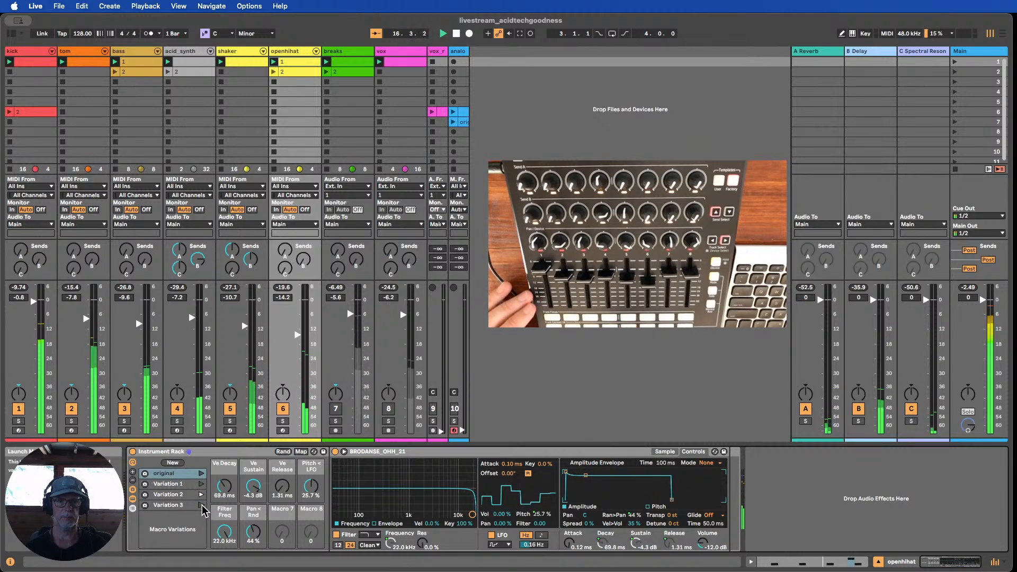
{"action": "left_click", "coordinate": [202, 506]}
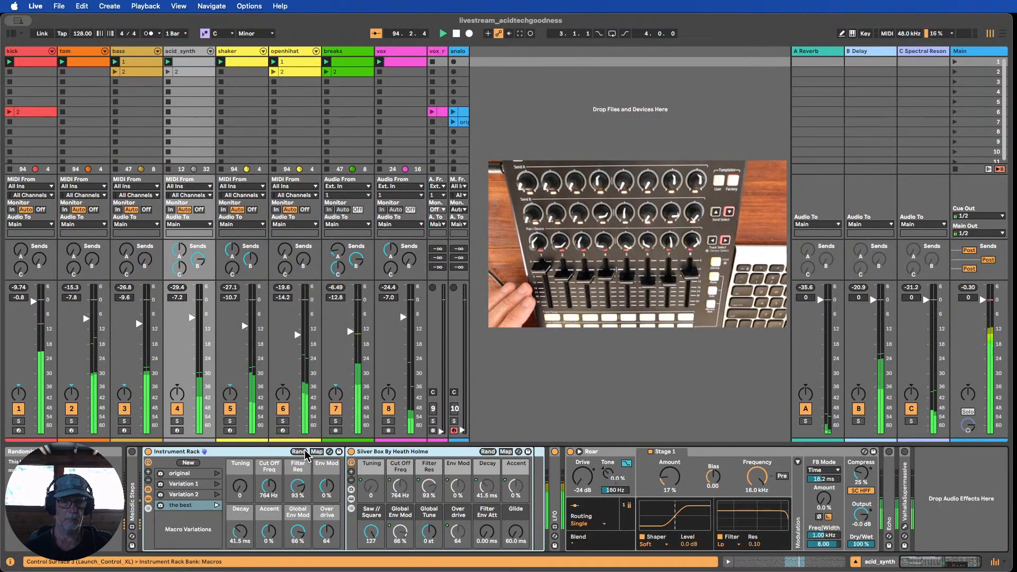
- Audition the acid_synth rack's original, Variation 1 and Variation 2 settings, ending on the variation named "the best"
{"action": "left_click", "coordinate": [216, 473]}
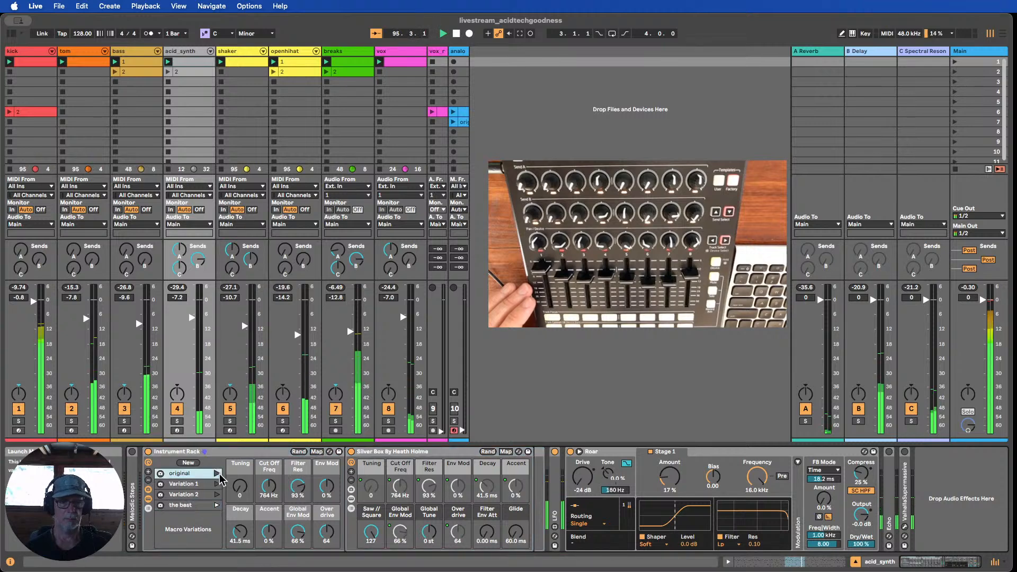
{"action": "left_click", "coordinate": [217, 474]}
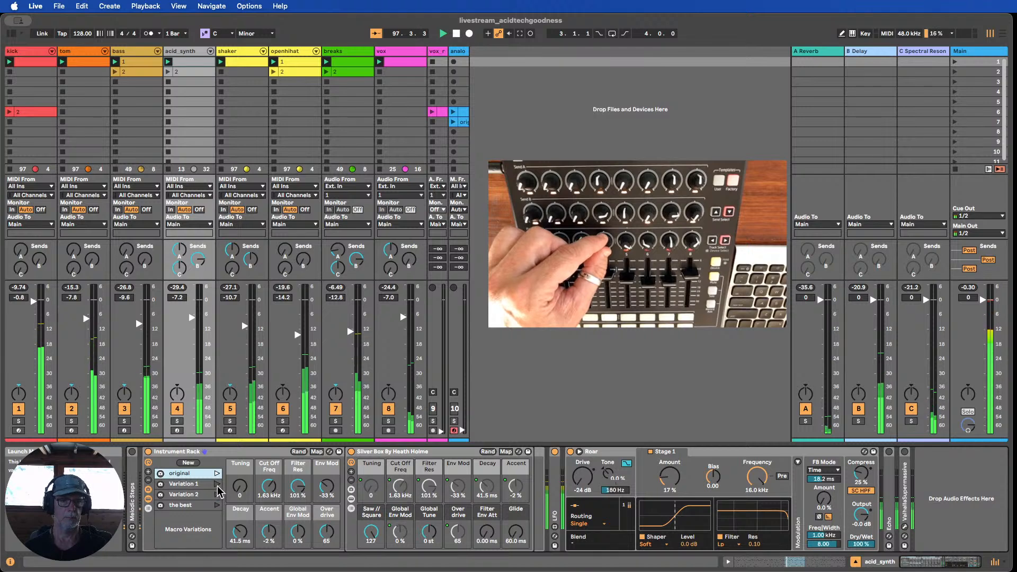
{"action": "left_click", "coordinate": [216, 485]}
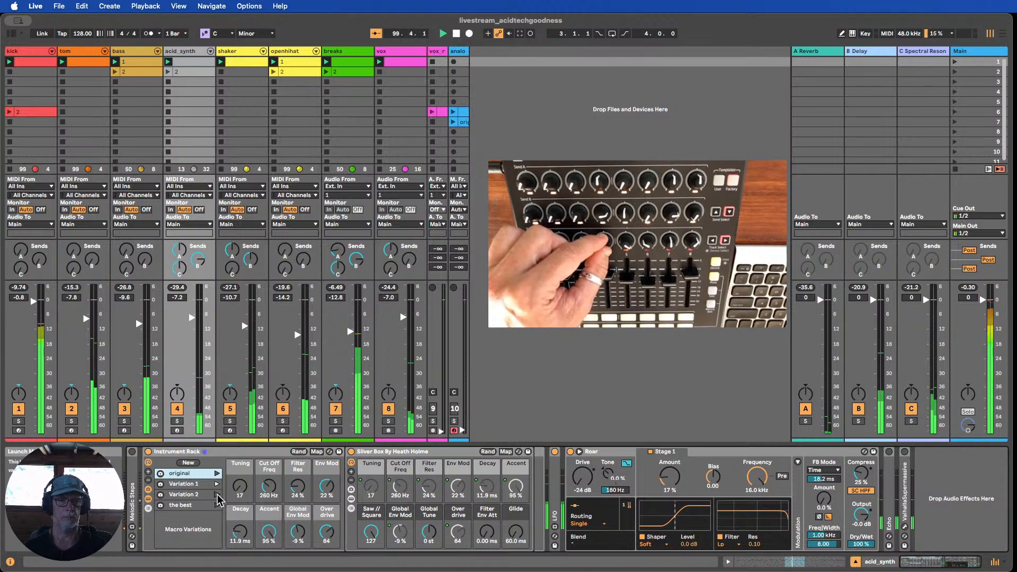
{"action": "left_click", "coordinate": [217, 506]}
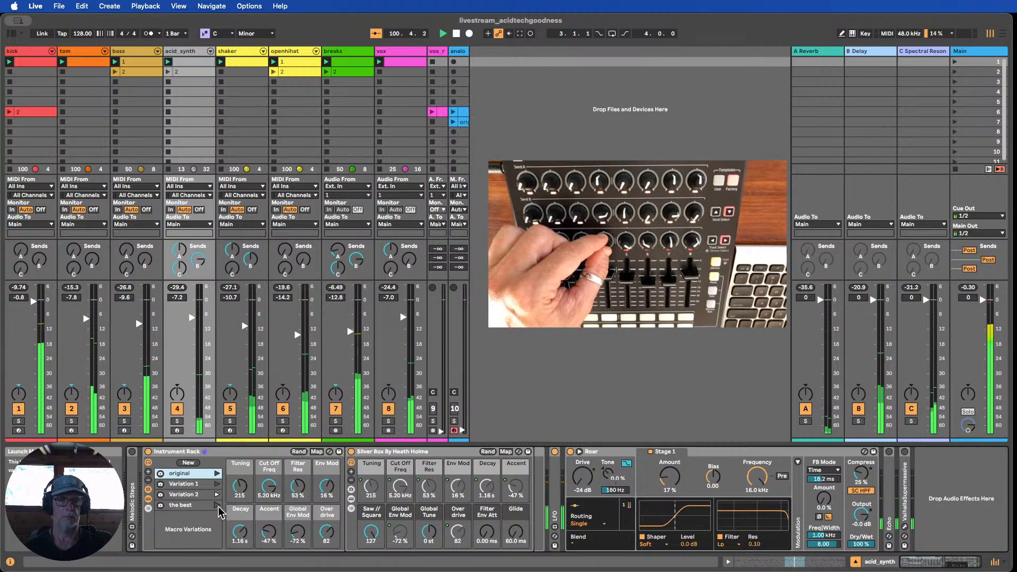
{"action": "left_click", "coordinate": [217, 495]}
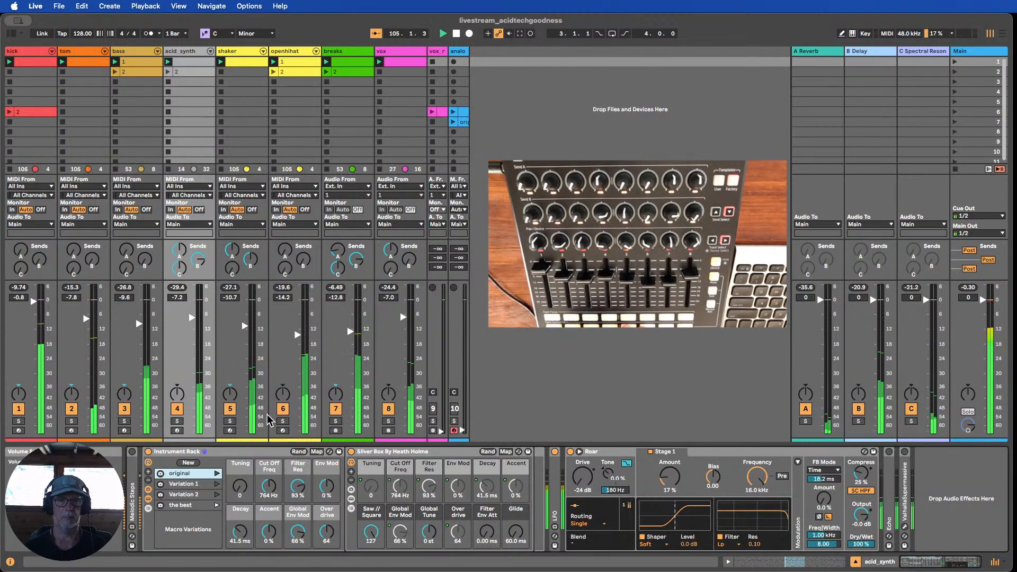
- Mute the openhihat and shaker tracks during playback, then bring the openhihat track back in
{"action": "key", "text": "F6"}
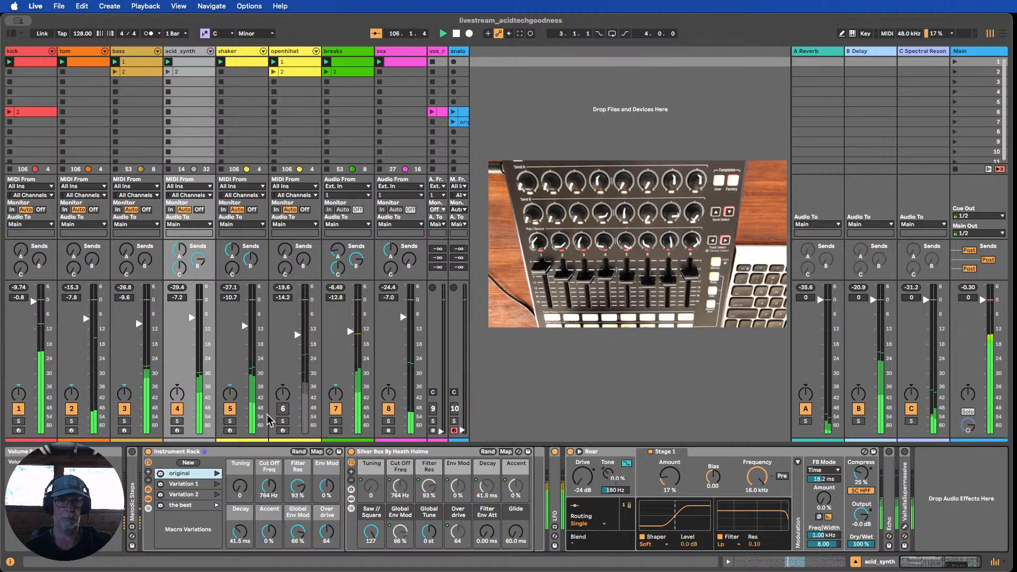
{"action": "key", "text": "F5"}
{"action": "key", "text": "F6"}
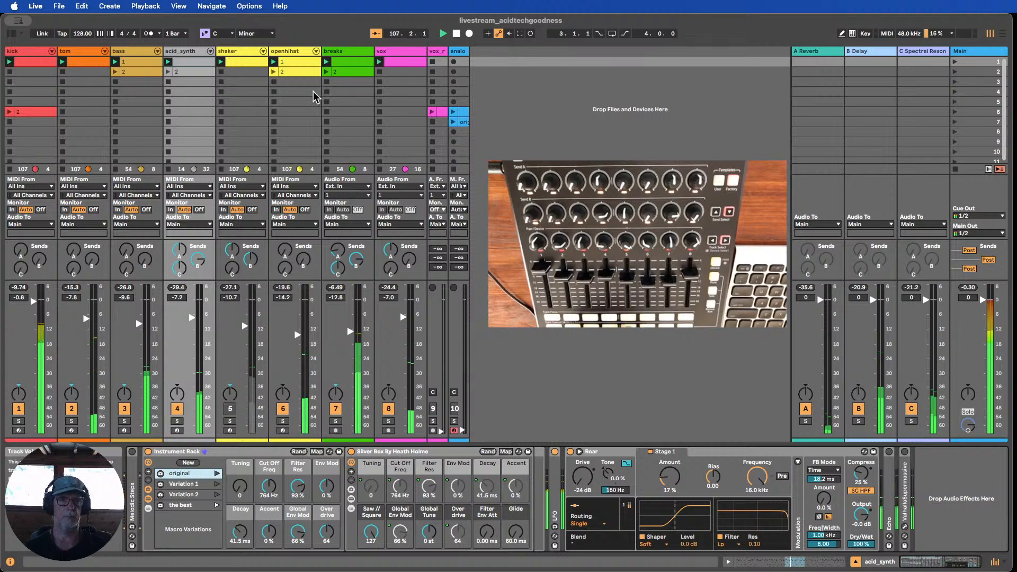
- Switch the openhihat rack through Variation 2 and Variation 1, ending on the original variation
{"action": "left_click", "coordinate": [284, 51]}
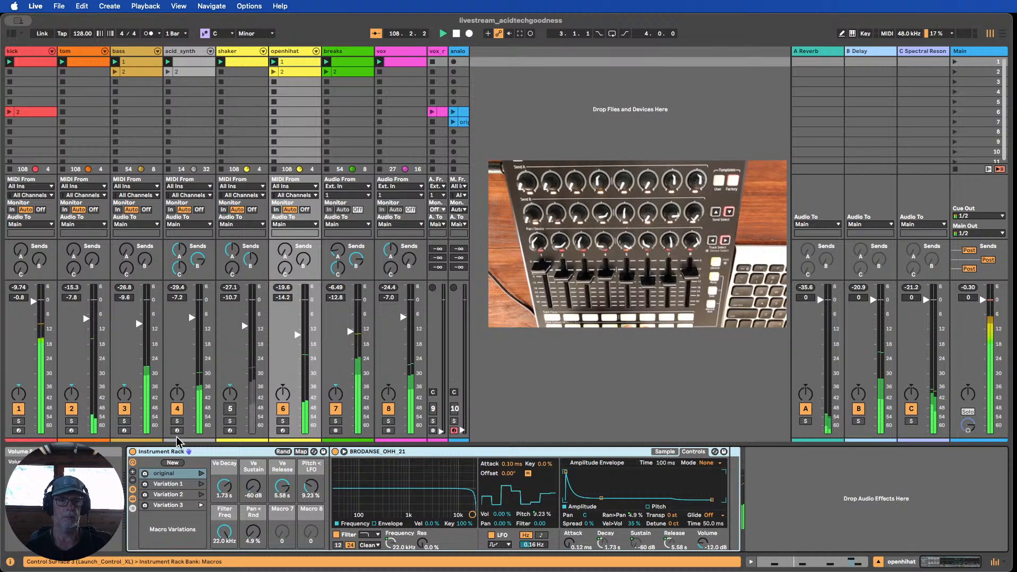
{"action": "left_click", "coordinate": [200, 484]}
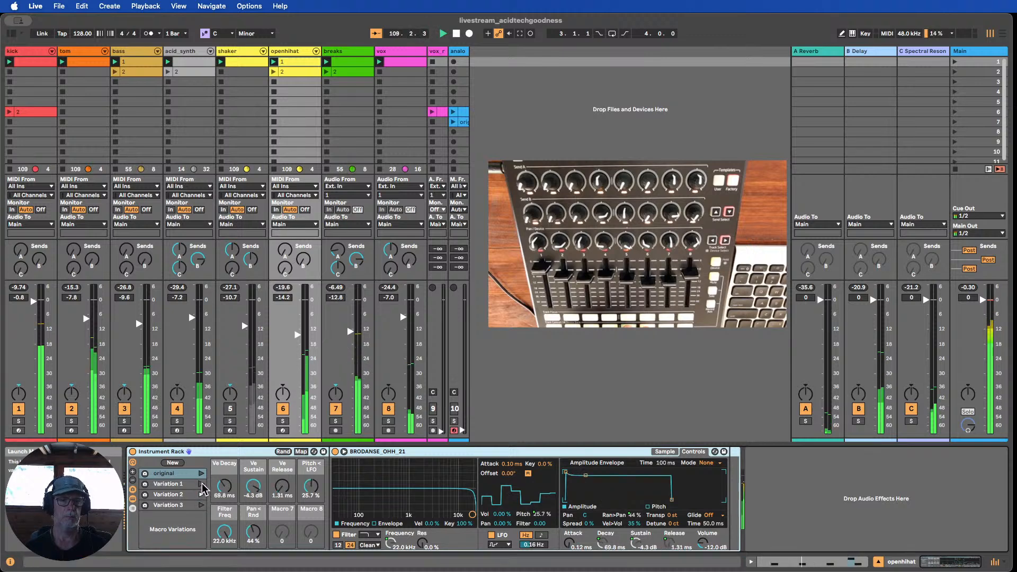
{"action": "left_click", "coordinate": [202, 484]}
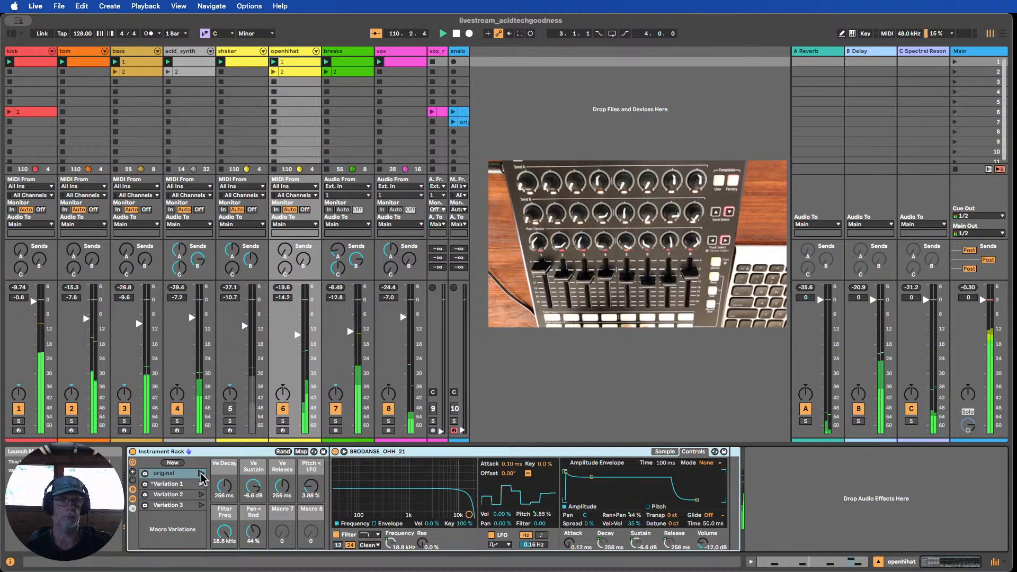
{"action": "left_click", "coordinate": [201, 474]}
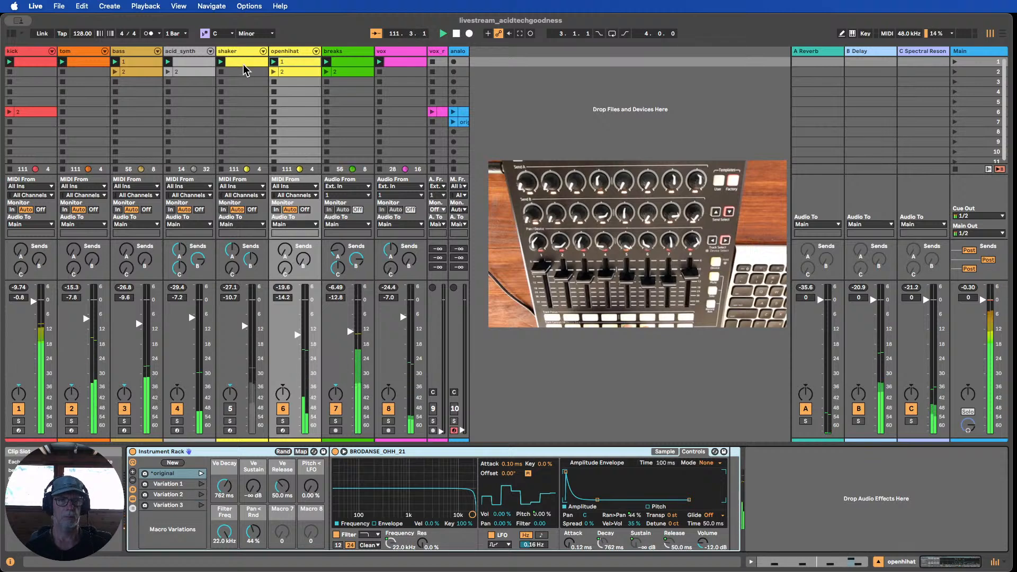
- Switch the shaker rack between Variation 1 and Variation 2, leaving Variation 1 active
{"action": "left_click", "coordinate": [234, 51]}
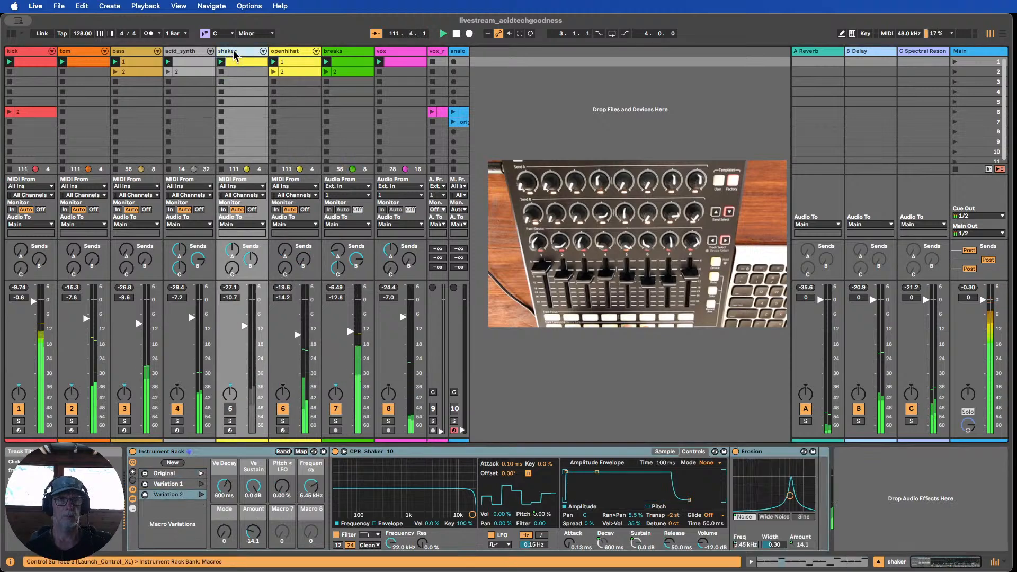
{"action": "left_click", "coordinate": [202, 495]}
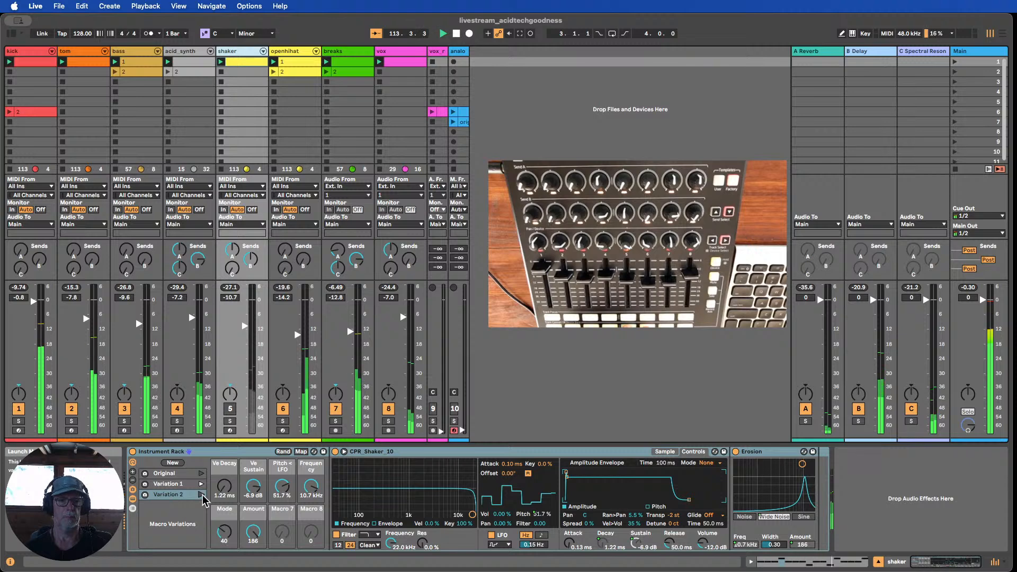
{"action": "left_click", "coordinate": [202, 494]}
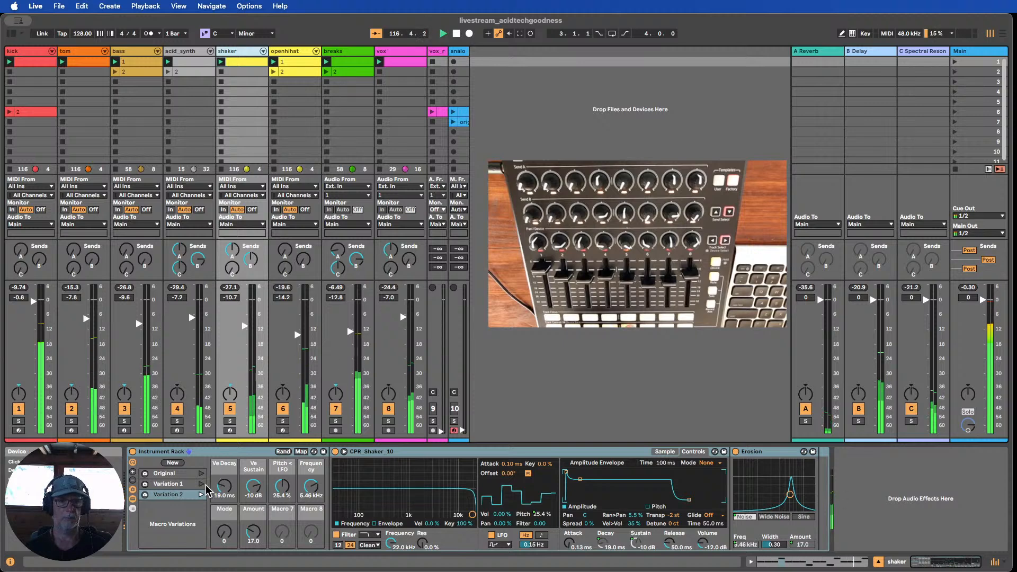
{"action": "left_click", "coordinate": [202, 483]}
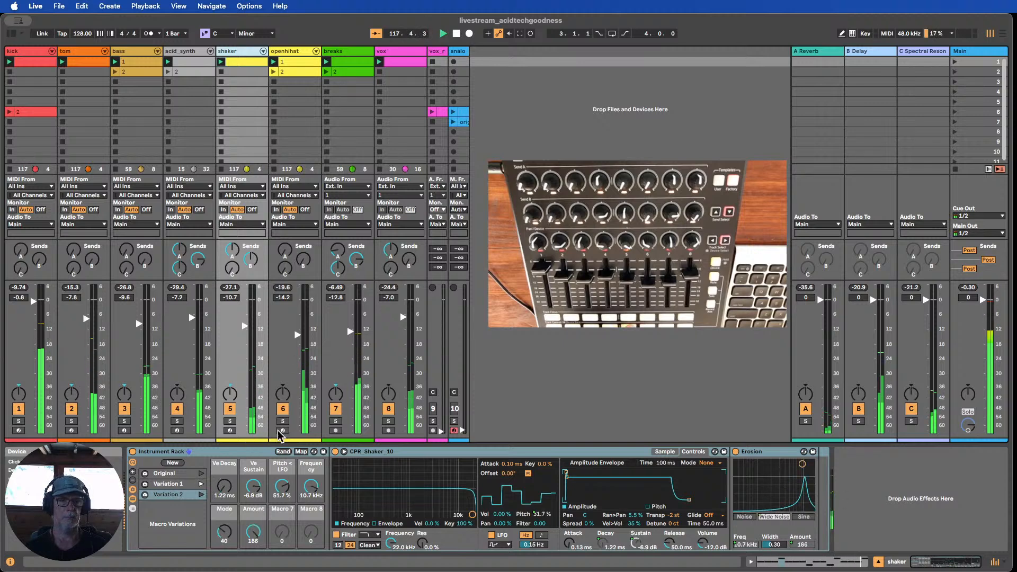
- Drop the openhihat track out of the mix, bring it back in and stop playback
{"action": "key", "text": "F6"}
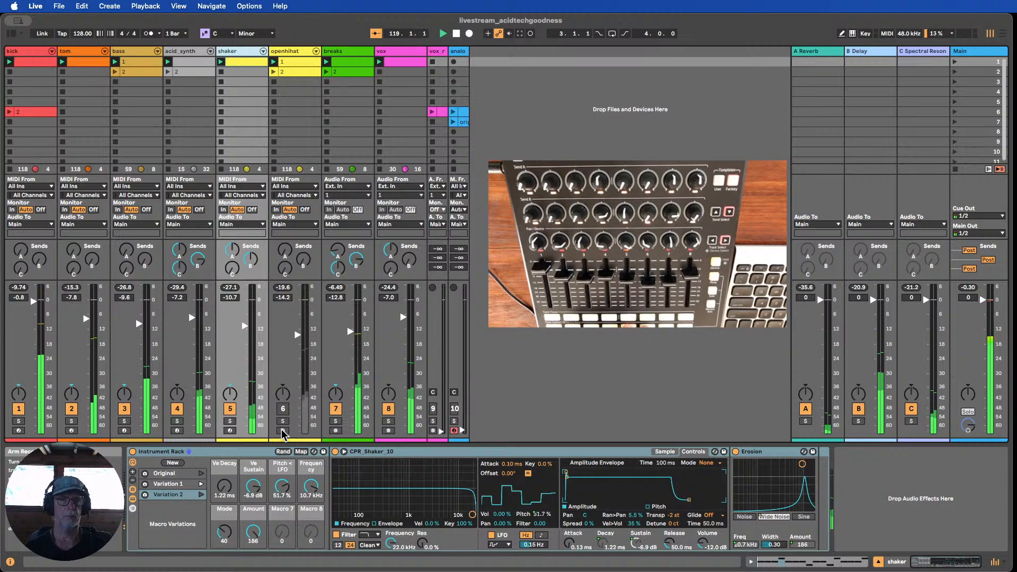
{"action": "key", "text": "F6"}
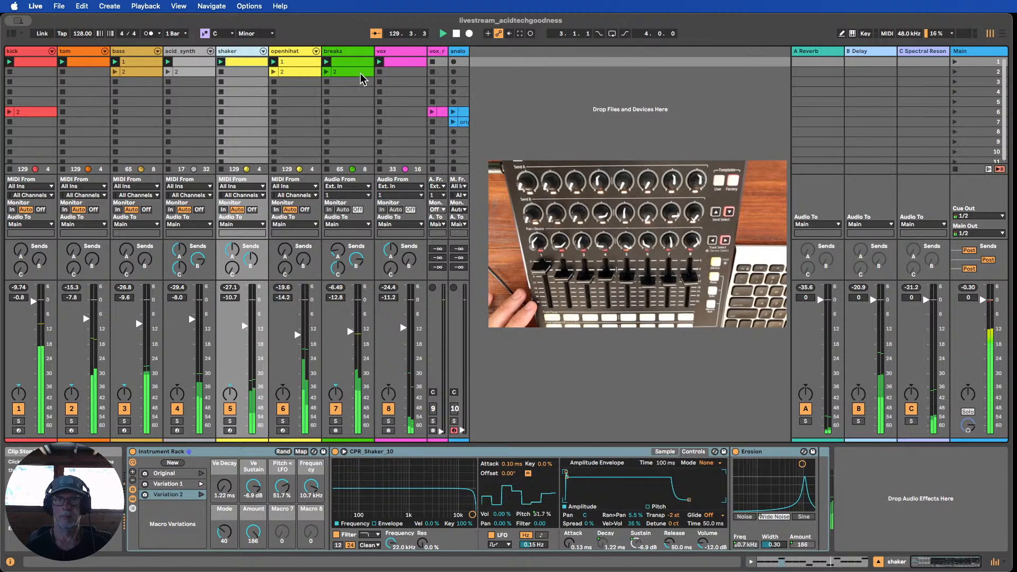
{"action": "left_click", "coordinate": [457, 35]}
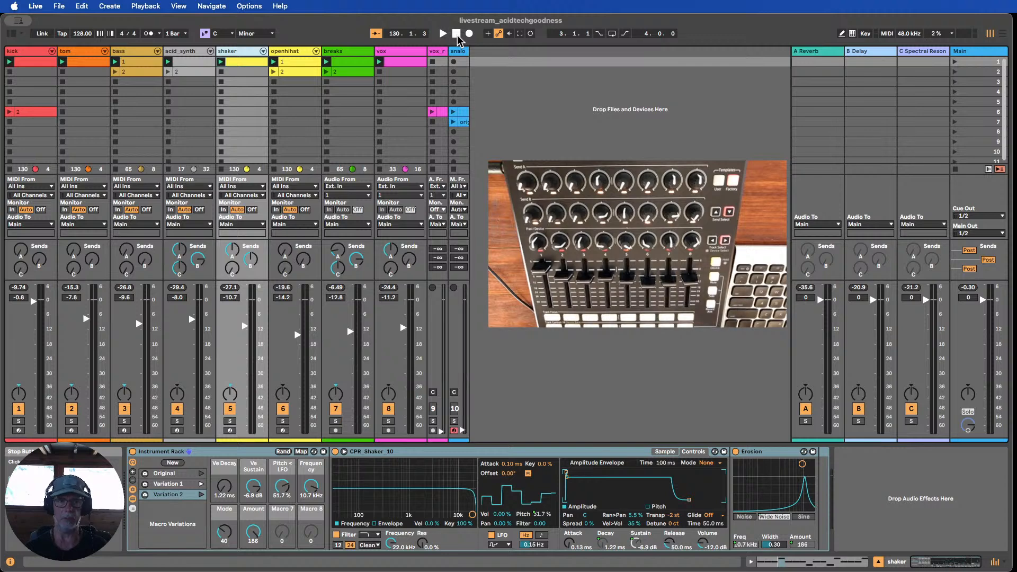
- Examine the notes and the loop region of the first acid_synth clip, then close the clip editor
{"action": "left_click", "coordinate": [183, 54]}
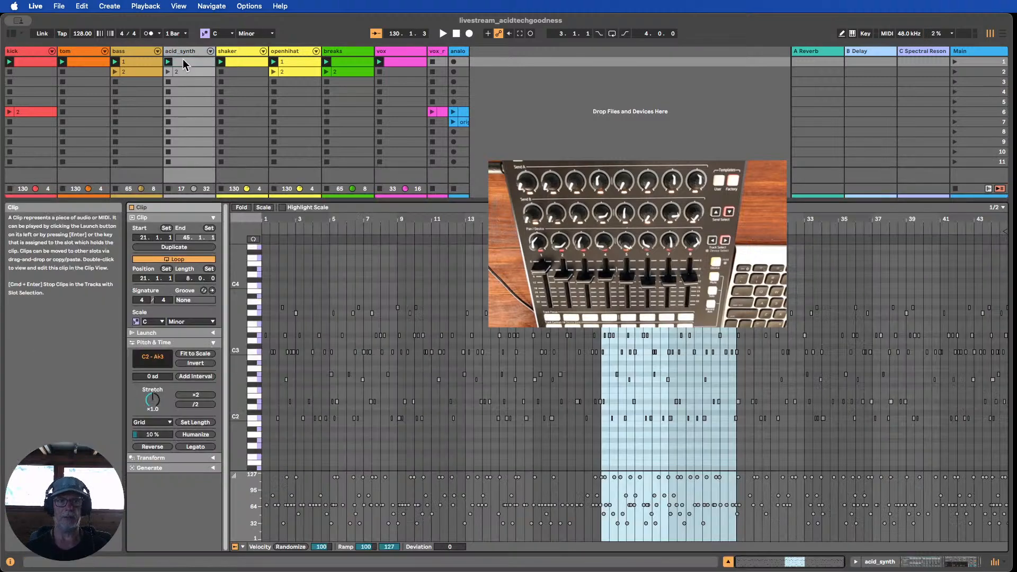
{"action": "double_click", "coordinate": [183, 59]}
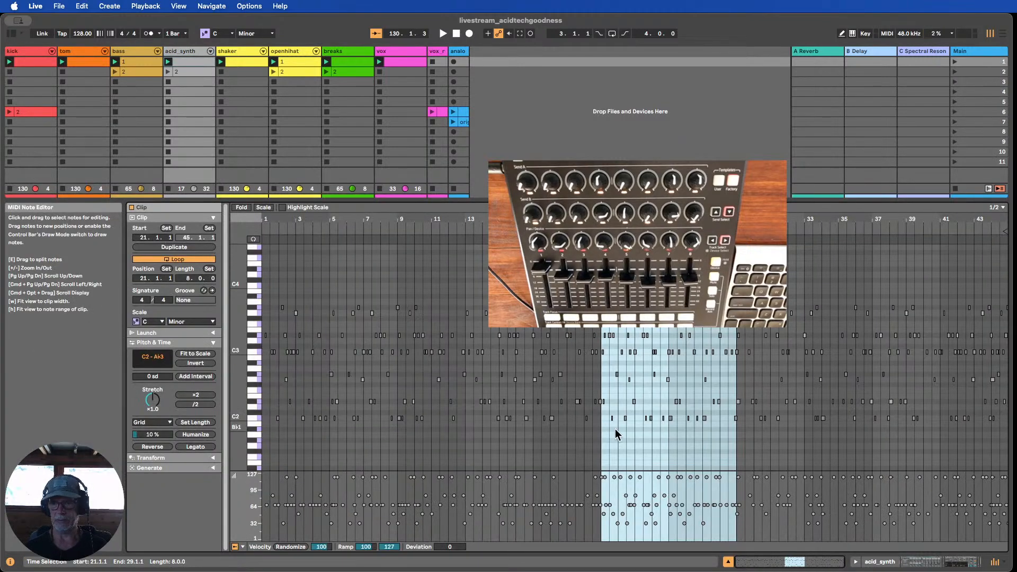
{"action": "left_click", "coordinate": [728, 563]}
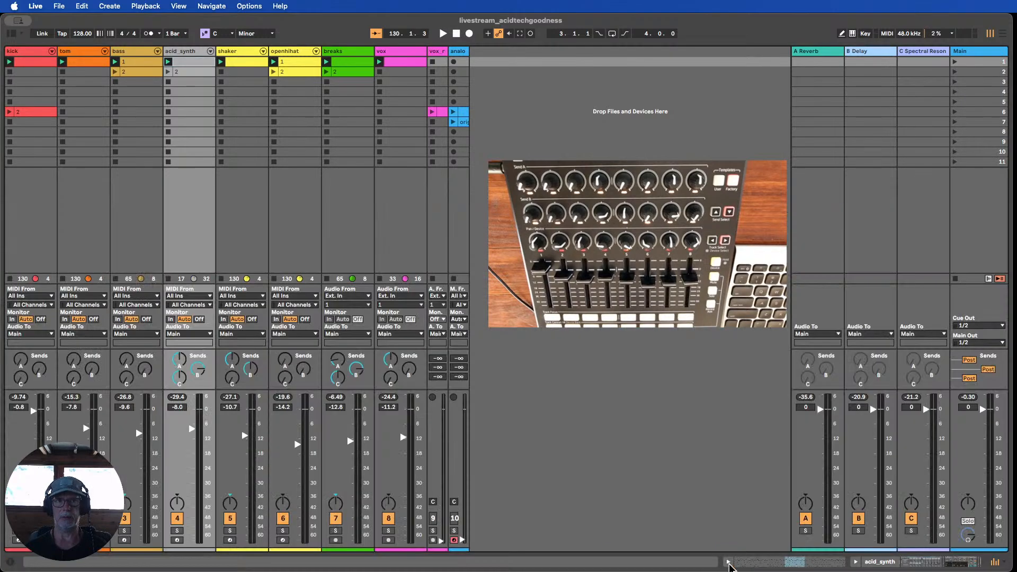
- Examine the second acid_synth clip's notes and loop region, close the editor and select the empty slot below that clip
{"action": "left_click", "coordinate": [185, 72]}
{"action": "double_click", "coordinate": [186, 74]}
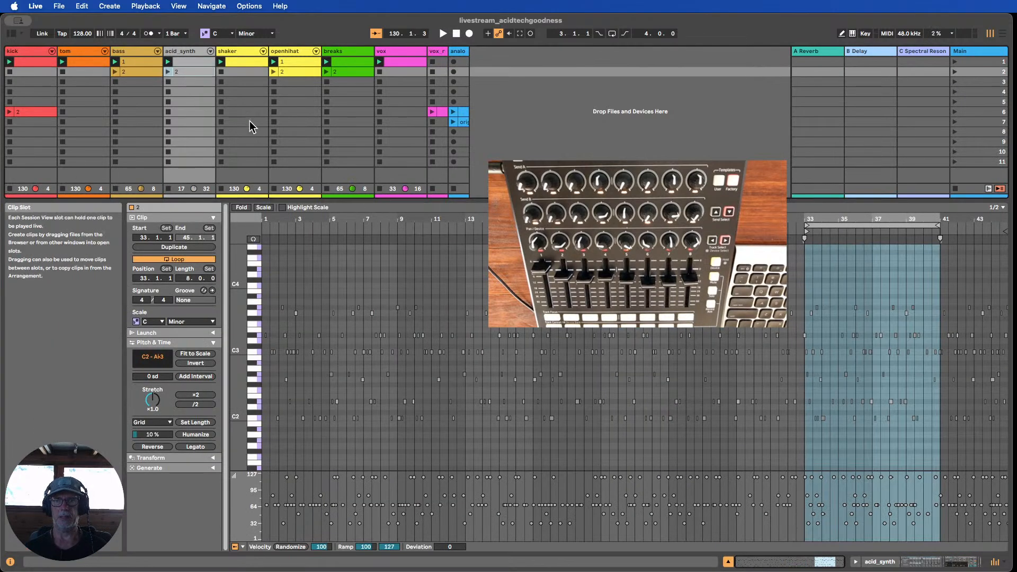
{"action": "left_click", "coordinate": [847, 268]}
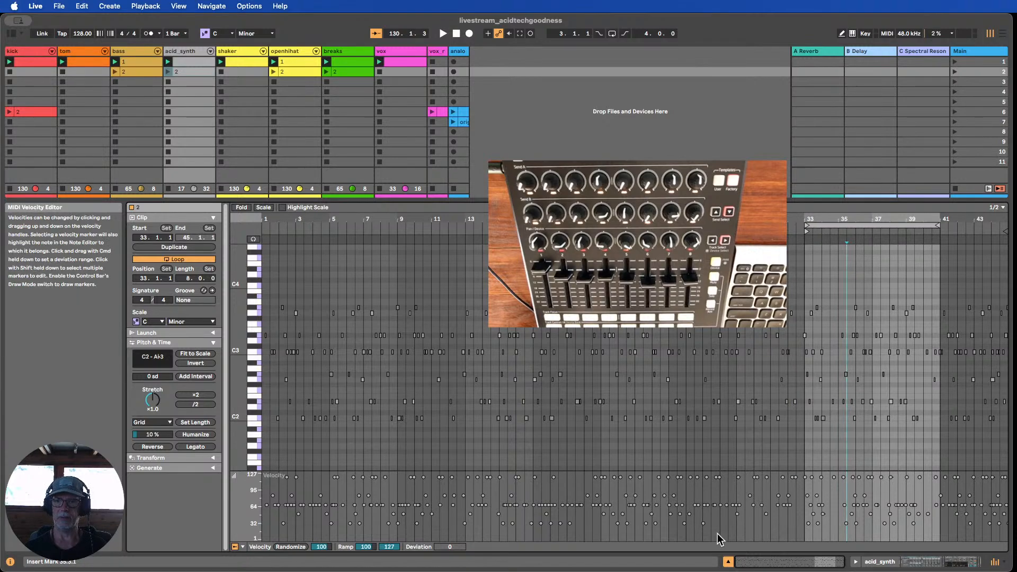
{"action": "left_click", "coordinate": [729, 563]}
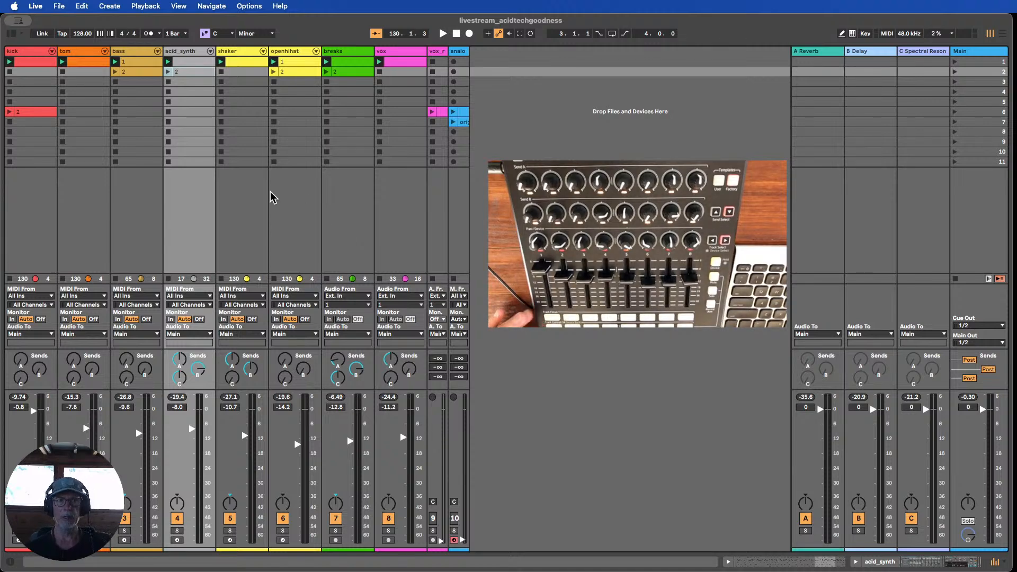
{"action": "left_click", "coordinate": [186, 83]}
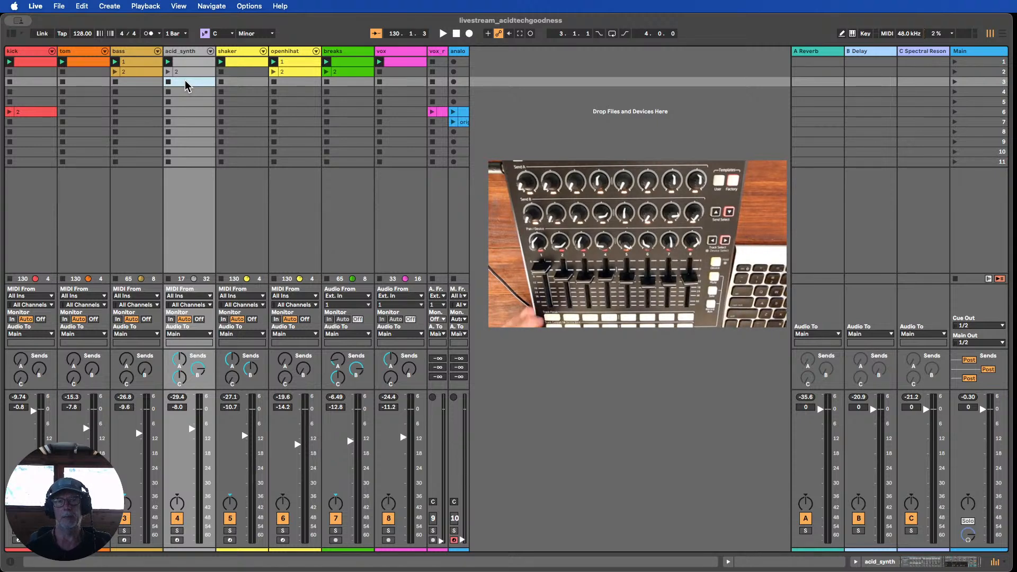
- Show the devices of the kick track and recall the original variation on the tom rack
{"action": "left_click", "coordinate": [188, 52]}
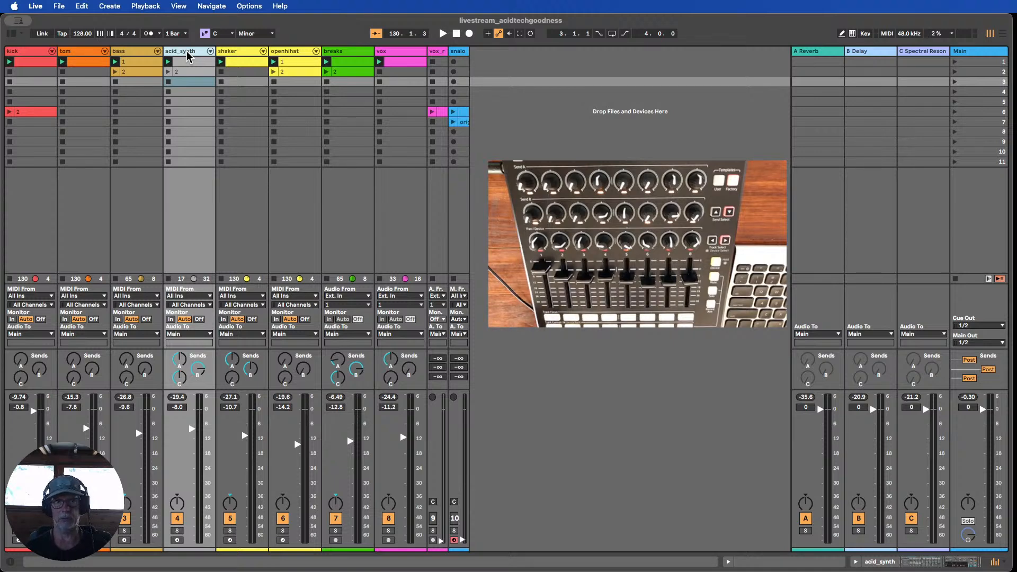
{"action": "left_click", "coordinate": [27, 52]}
{"action": "double_click", "coordinate": [27, 54]}
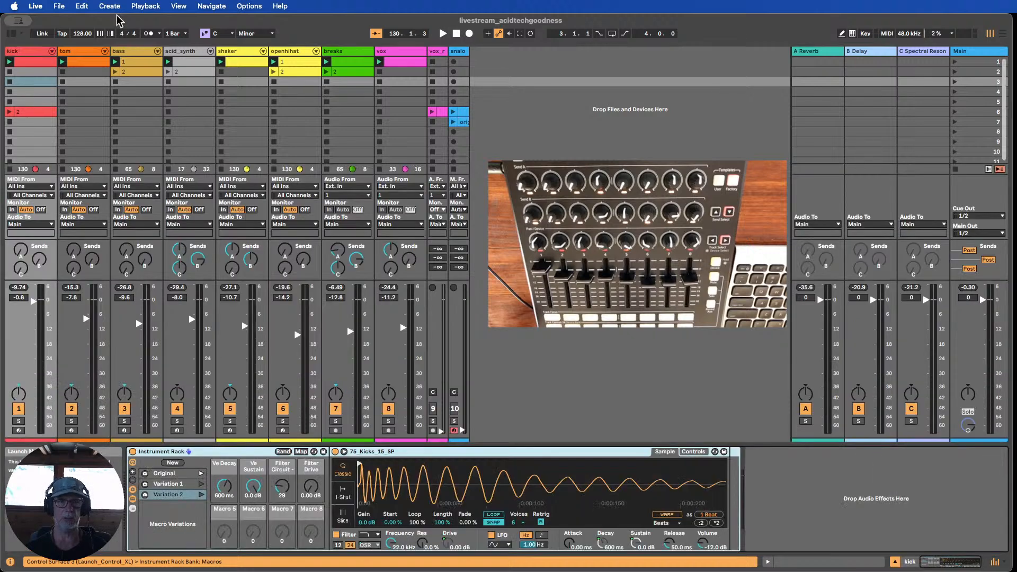
{"action": "left_click", "coordinate": [79, 57]}
{"action": "left_click", "coordinate": [201, 473]}
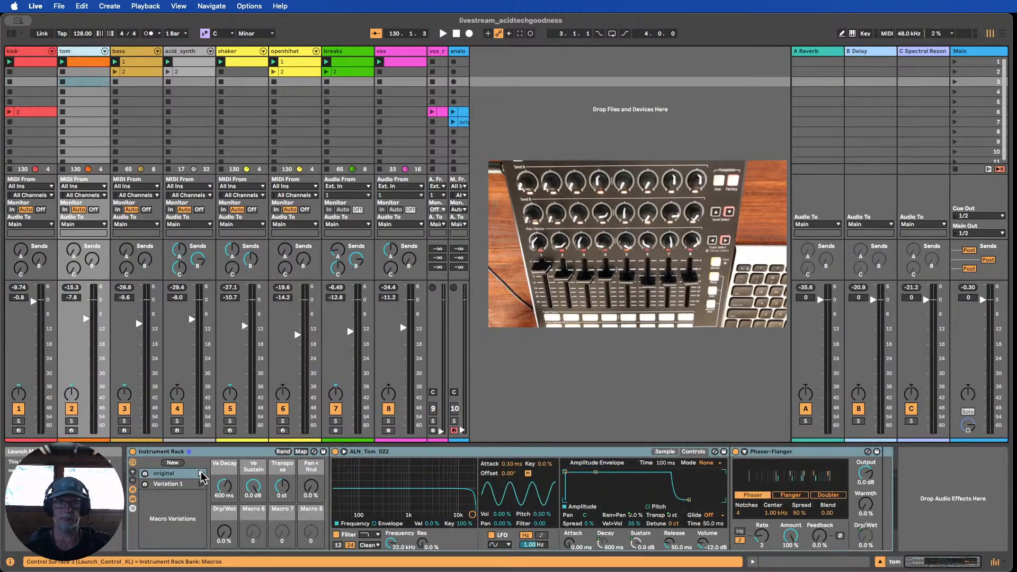
- Show the bass rack and recall the original variation on the acid_synth rack
{"action": "left_click", "coordinate": [135, 53]}
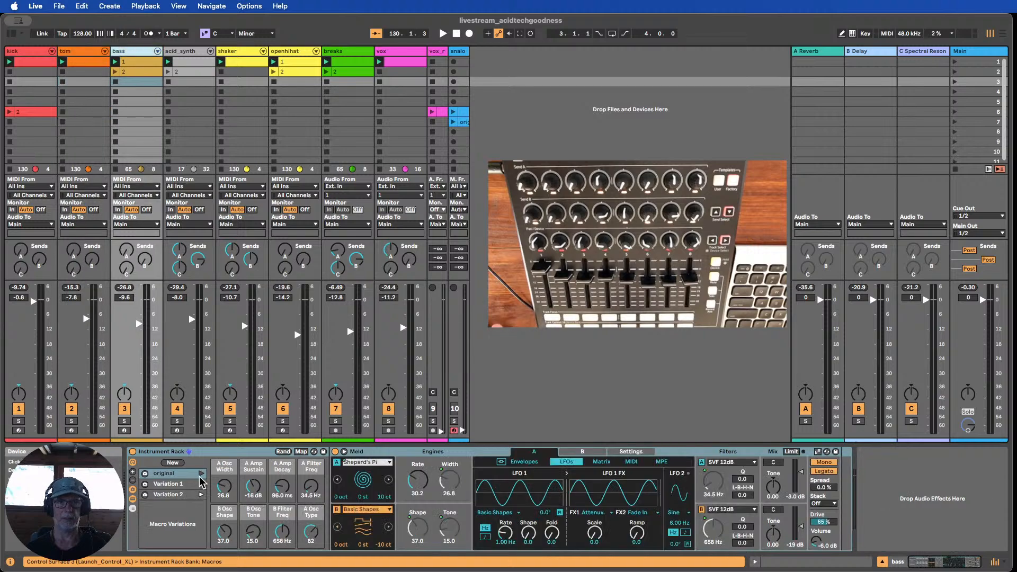
{"action": "left_click", "coordinate": [175, 52]}
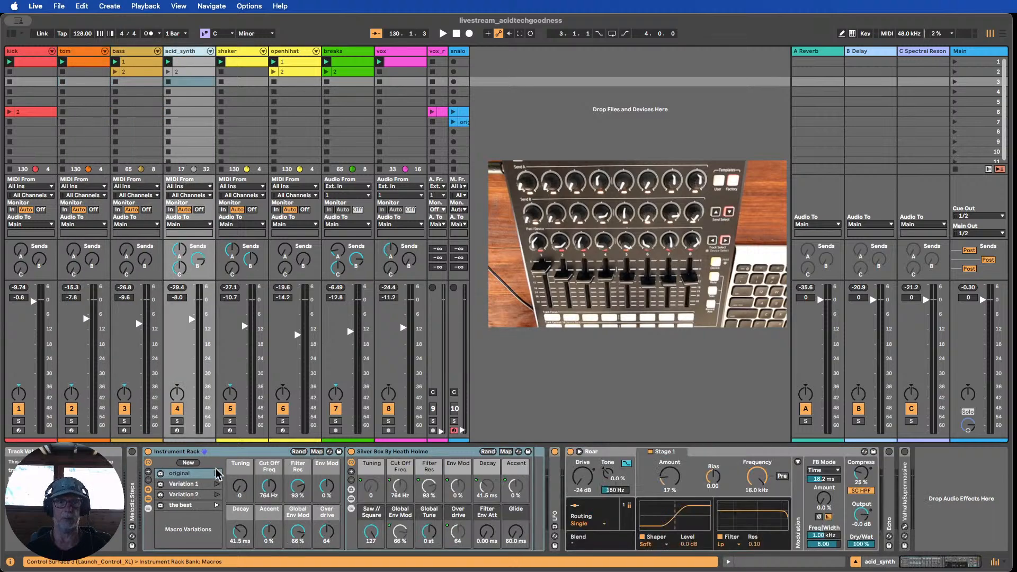
{"action": "left_click", "coordinate": [217, 473]}
- Review the devices and variations on the shaker, openhihat, breaks and vox tracks
{"action": "left_click", "coordinate": [236, 53]}
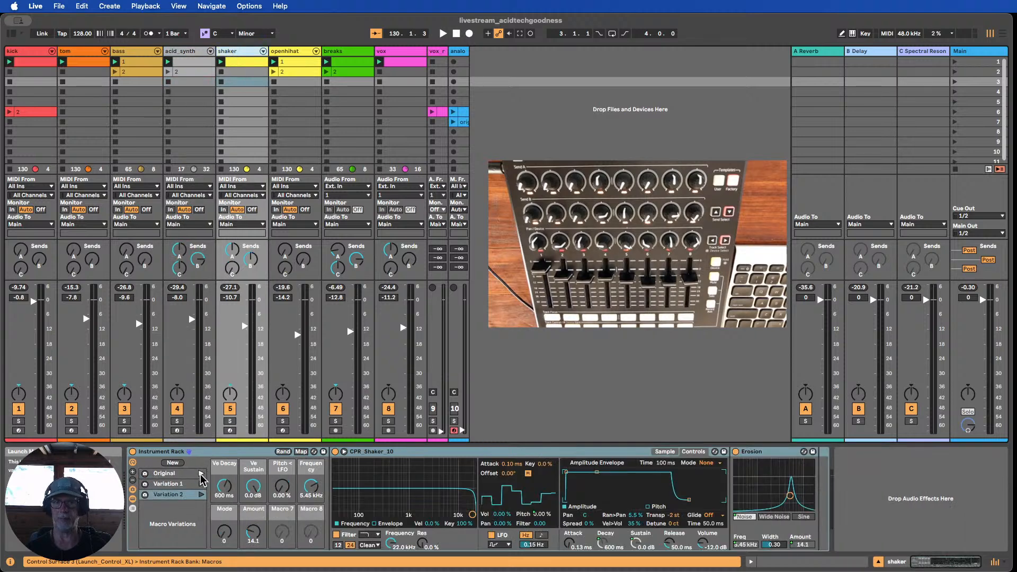
{"action": "left_click", "coordinate": [290, 52]}
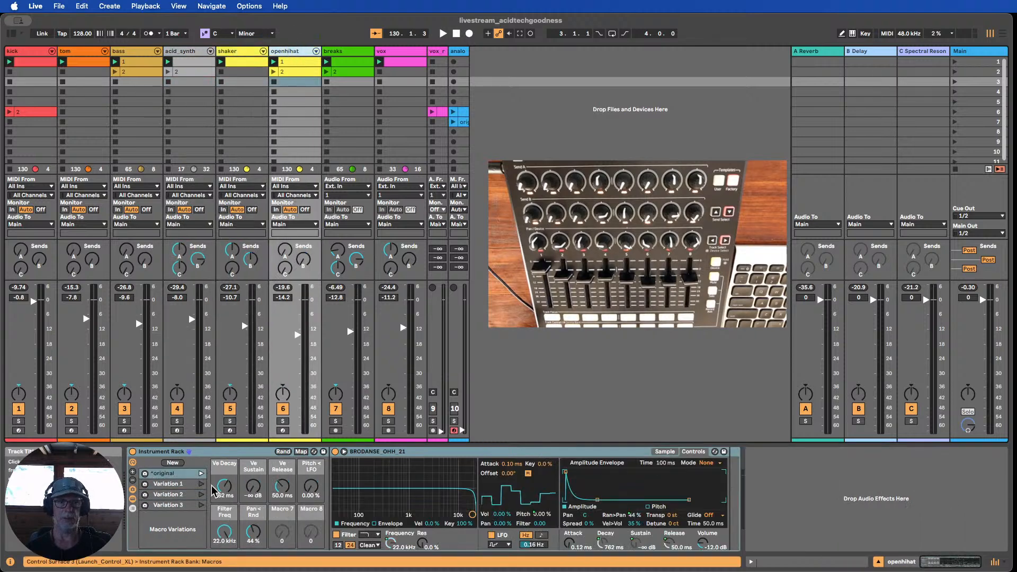
{"action": "left_click", "coordinate": [351, 50]}
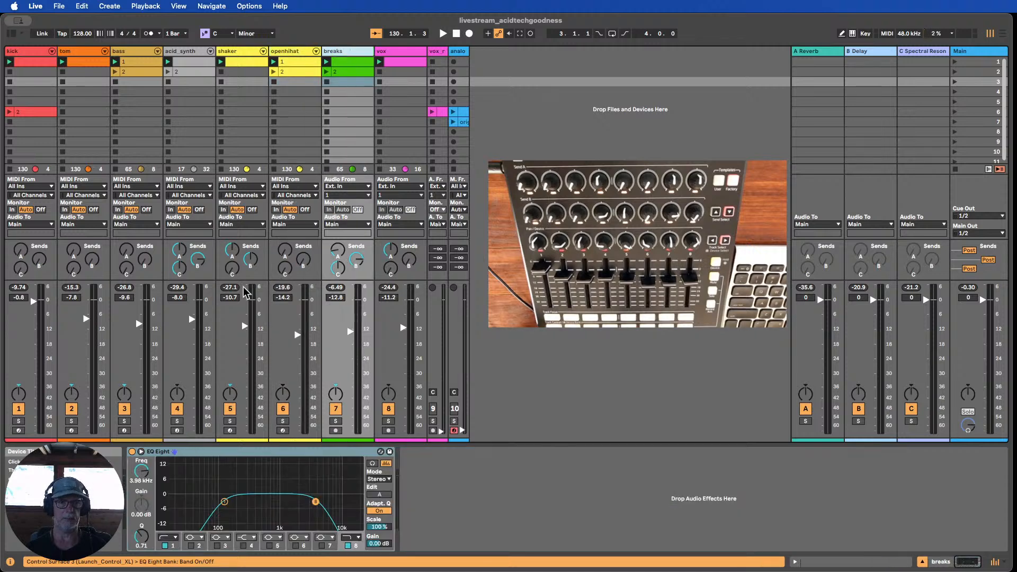
{"action": "left_click", "coordinate": [396, 52]}
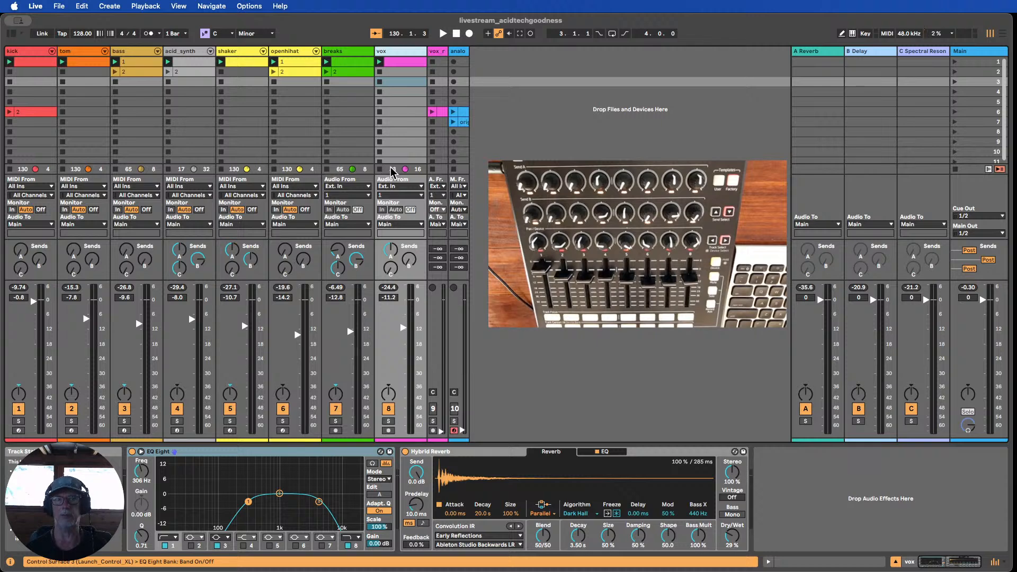
- Launch scene 1 and switch playback to scene 2
{"action": "left_click", "coordinate": [402, 72]}
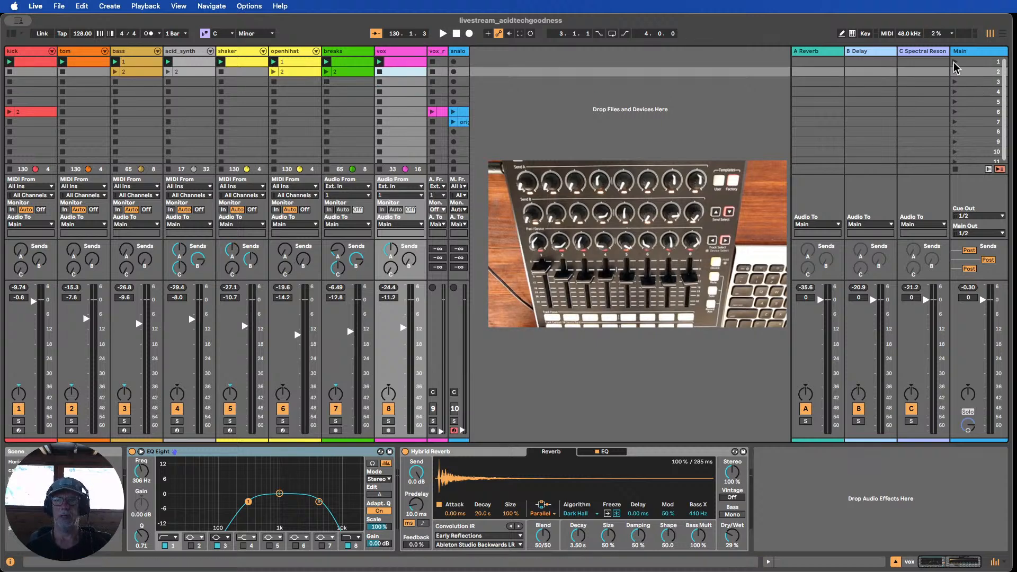
{"action": "left_click", "coordinate": [955, 62]}
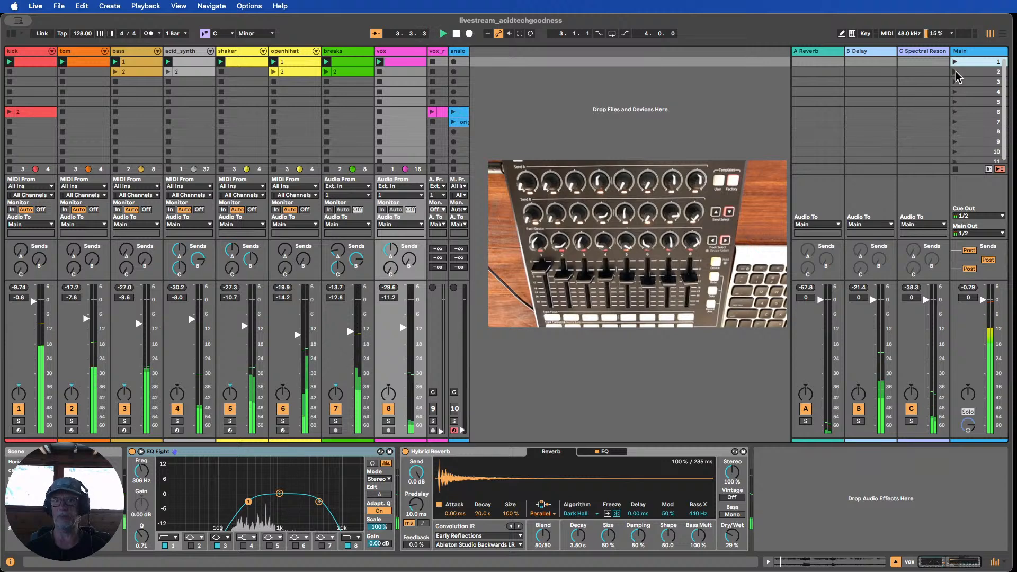
{"action": "left_click", "coordinate": [956, 72]}
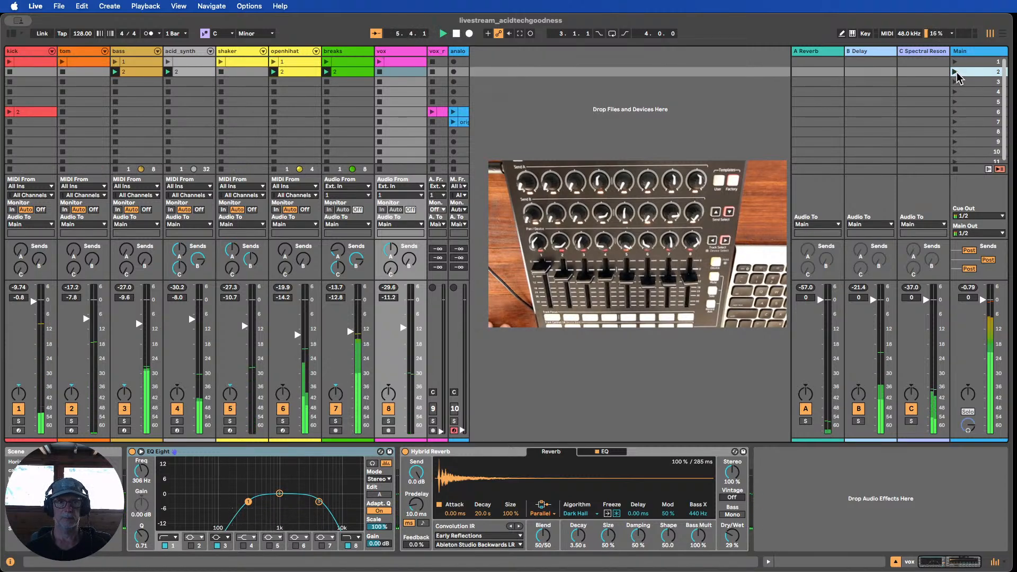
- Switch the breaks track to its first clip and back to clip 2, comparing the two clips' warp and pitch settings
{"action": "left_click", "coordinate": [348, 70]}
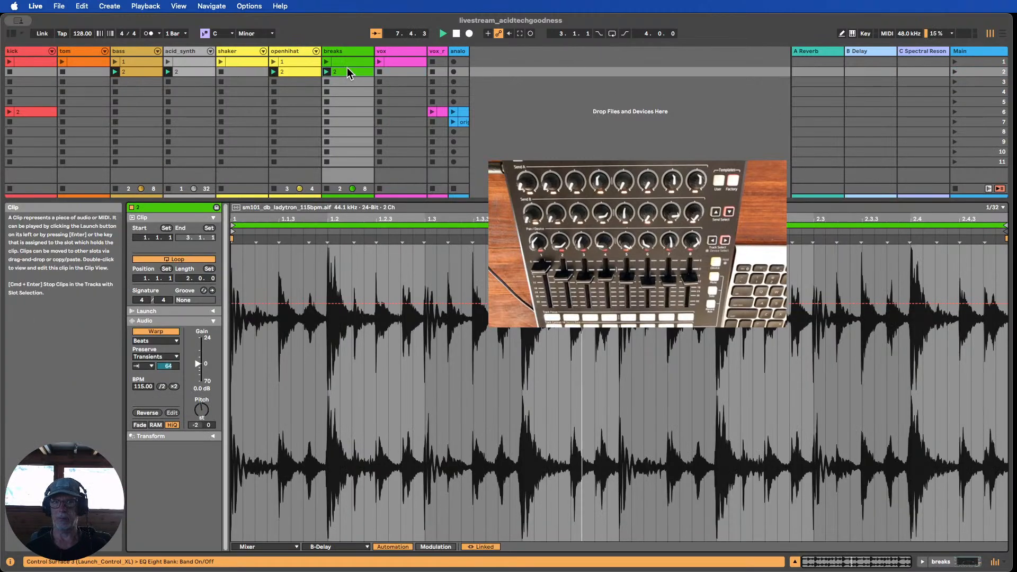
{"action": "left_click", "coordinate": [326, 60]}
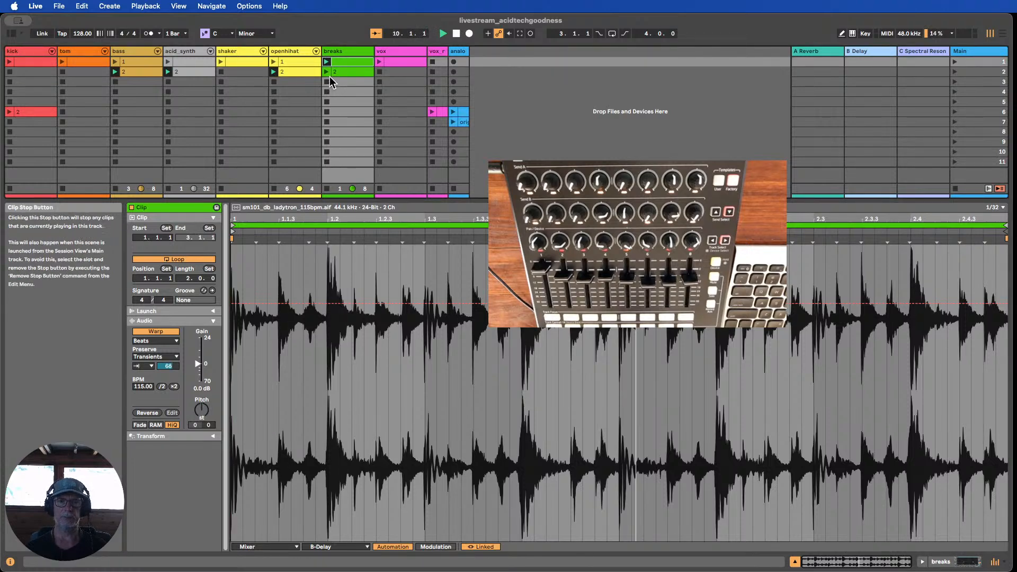
{"action": "left_click", "coordinate": [342, 69]}
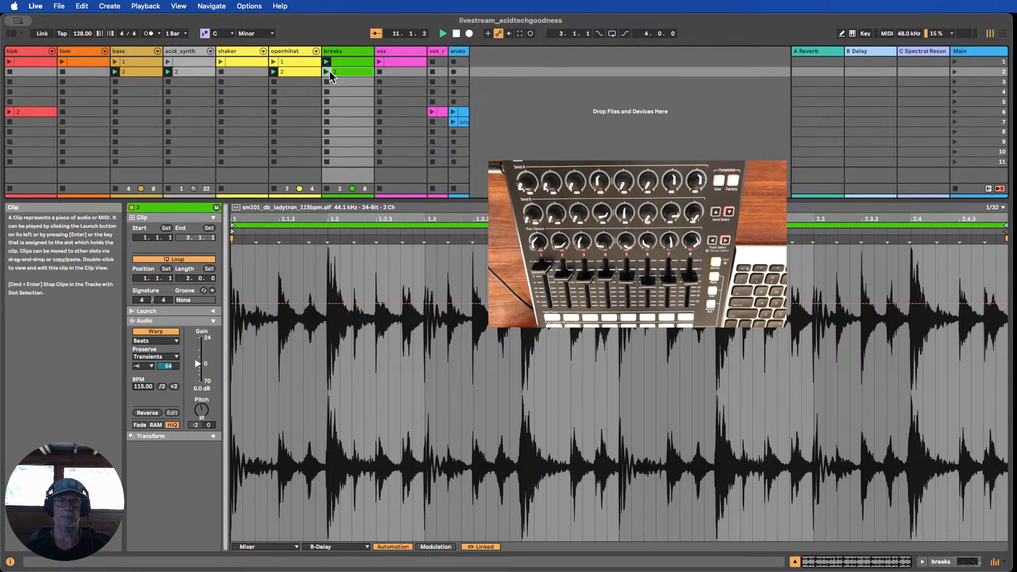
{"action": "left_click", "coordinate": [327, 72]}
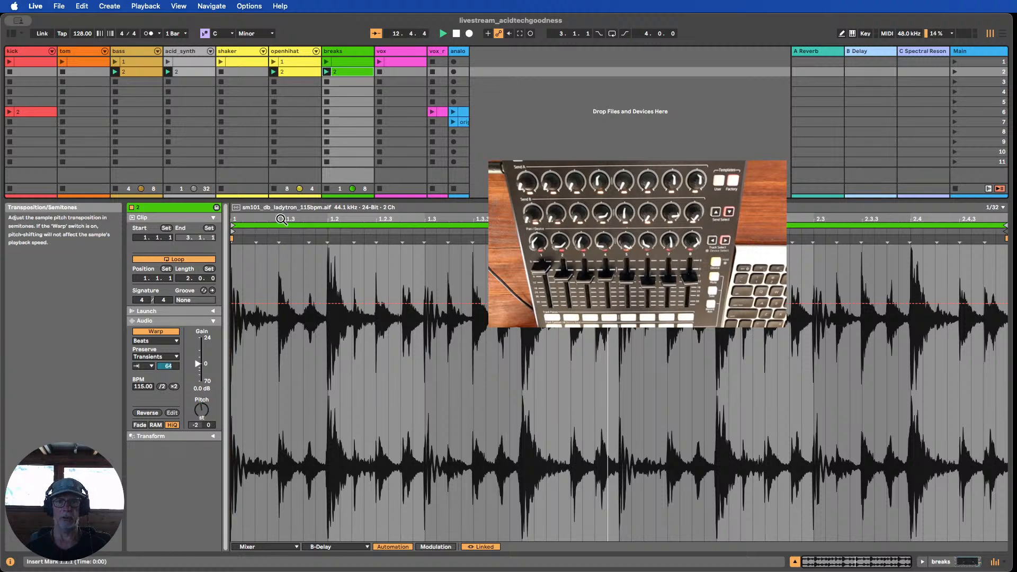
{"action": "left_click", "coordinate": [341, 61]}
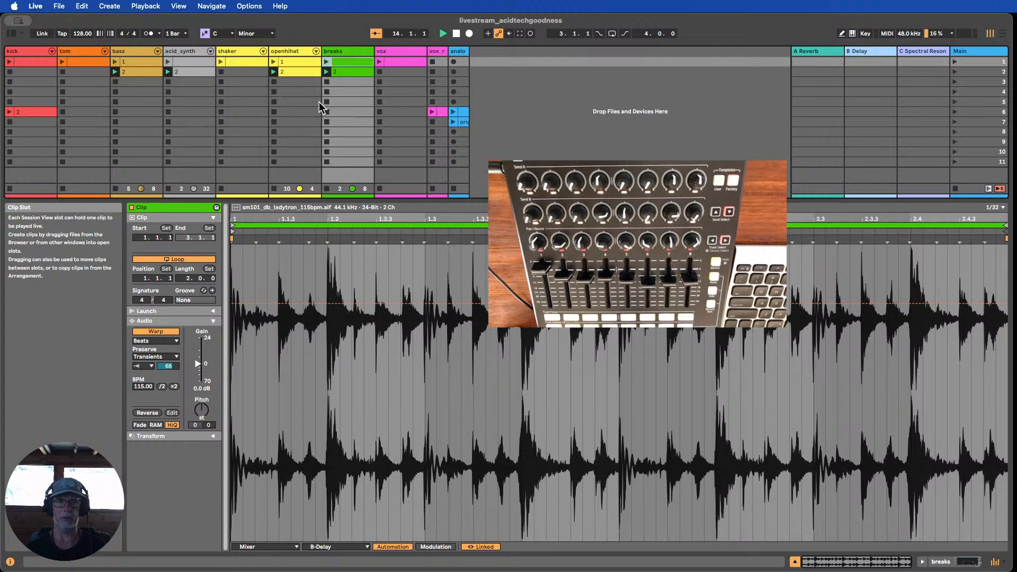
{"action": "left_click", "coordinate": [348, 69]}
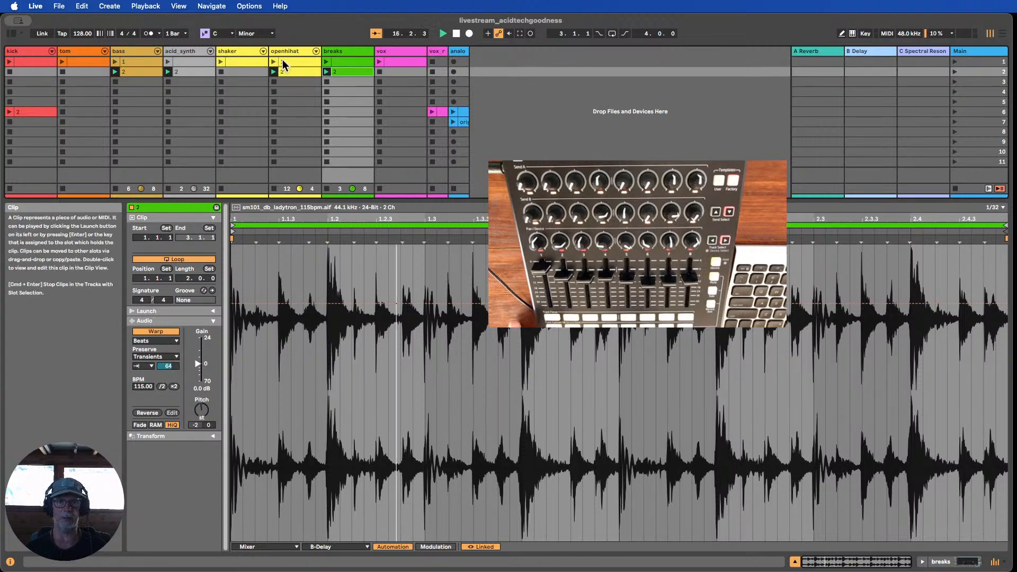
- Compare the notes of the two openhihat clips and the loop regions of the two acid_synth clips
{"action": "left_click", "coordinate": [289, 71]}
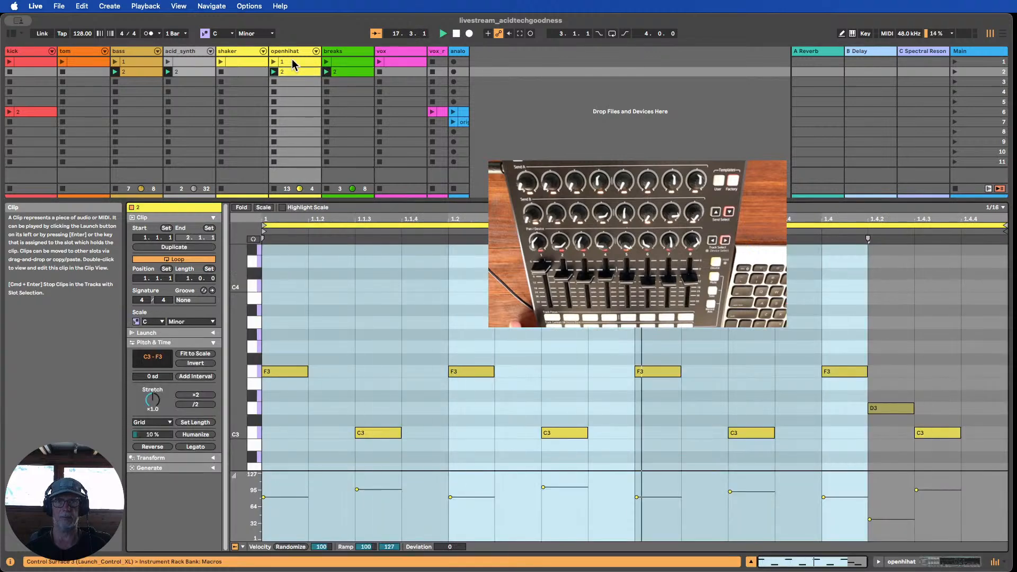
{"action": "left_click", "coordinate": [292, 61]}
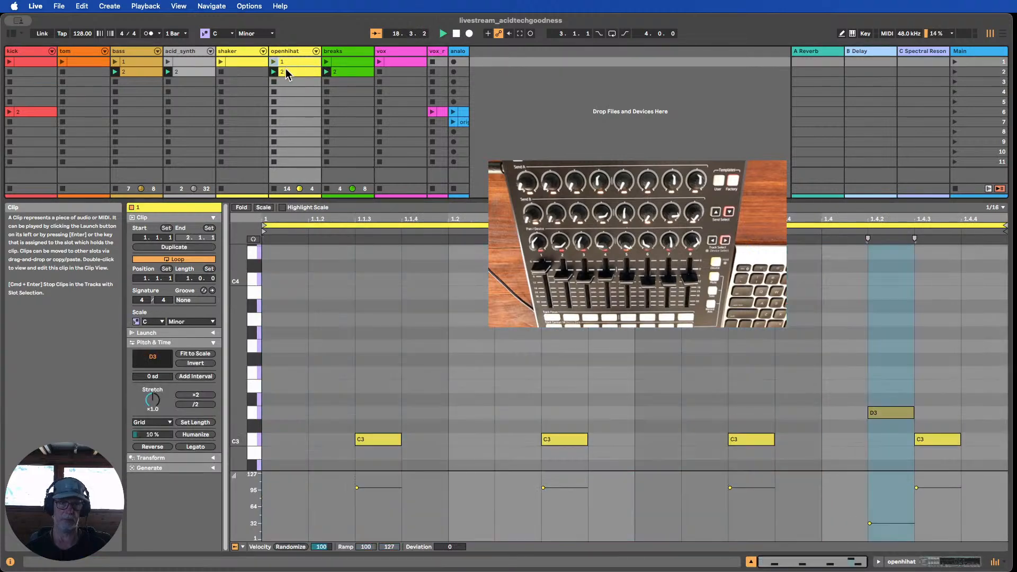
{"action": "left_click", "coordinate": [189, 61]}
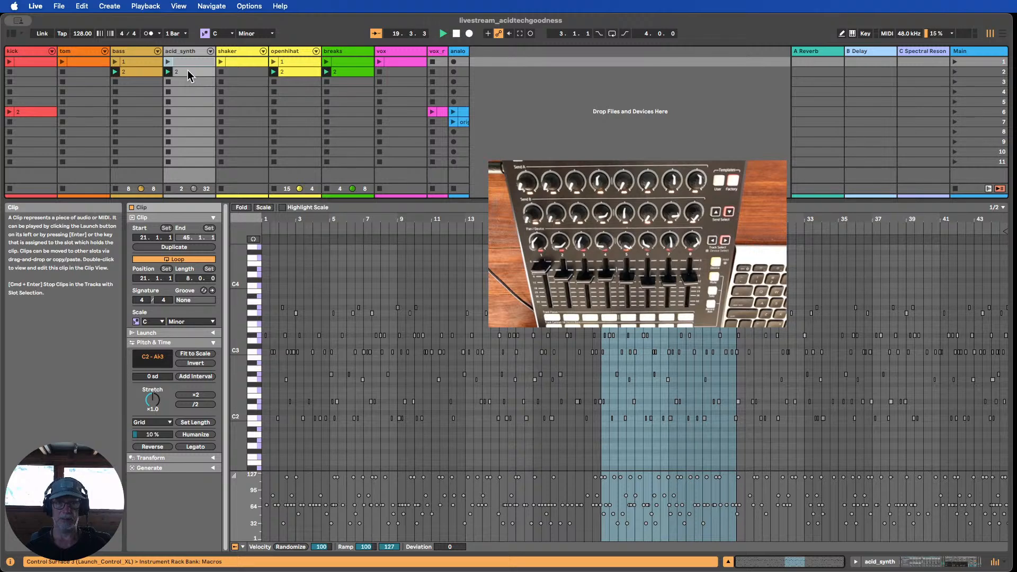
{"action": "left_click", "coordinate": [188, 71]}
{"action": "left_click", "coordinate": [189, 58]}
{"action": "left_click", "coordinate": [190, 69]}
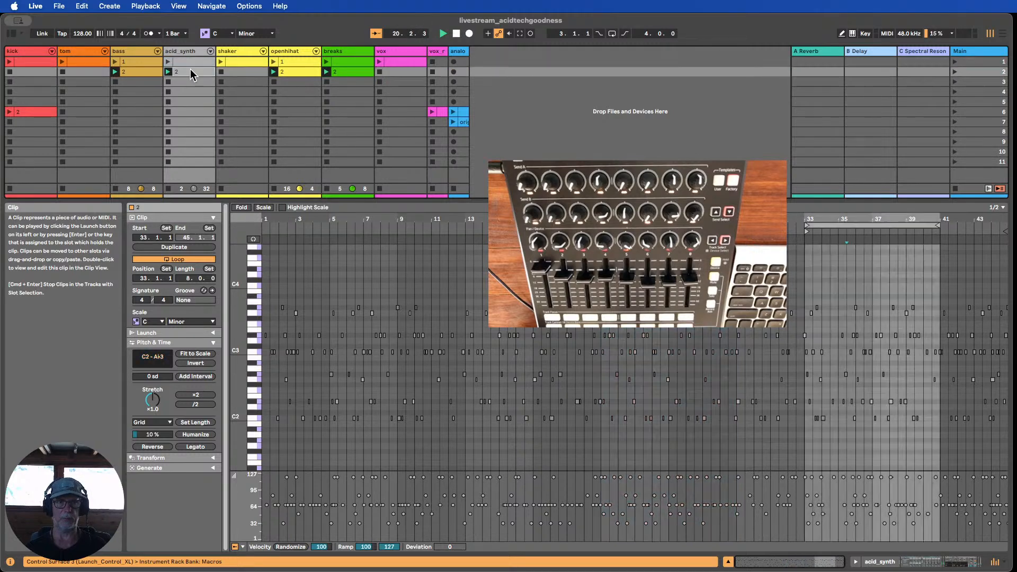
- Play bass clip 1 and clip 2 in turn to compare their notes, stop playback and close the clip editor
{"action": "left_click", "coordinate": [133, 60]}
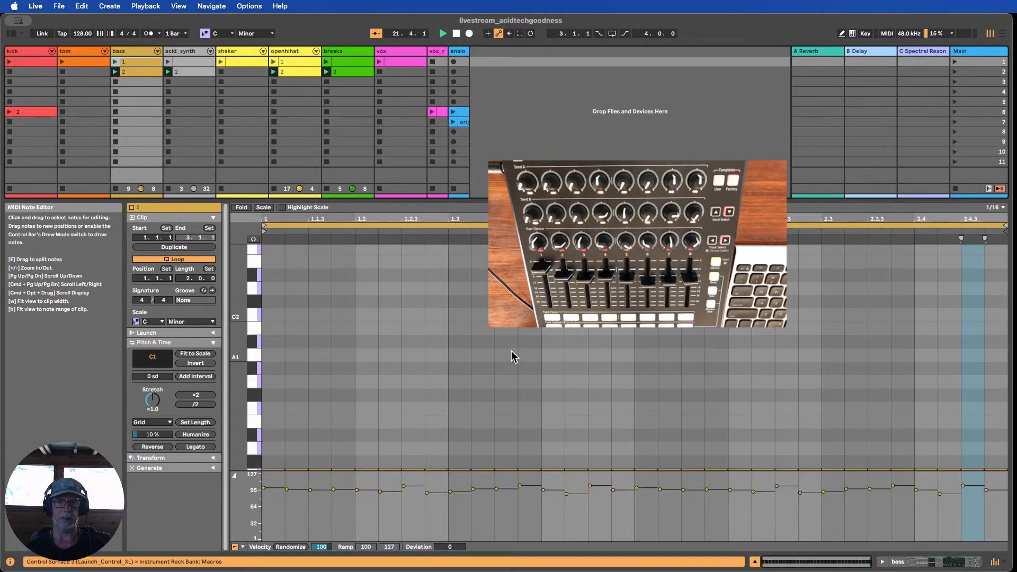
{"action": "scroll", "coordinate": [495, 336], "scroll_direction": "down", "scroll_amount": 4}
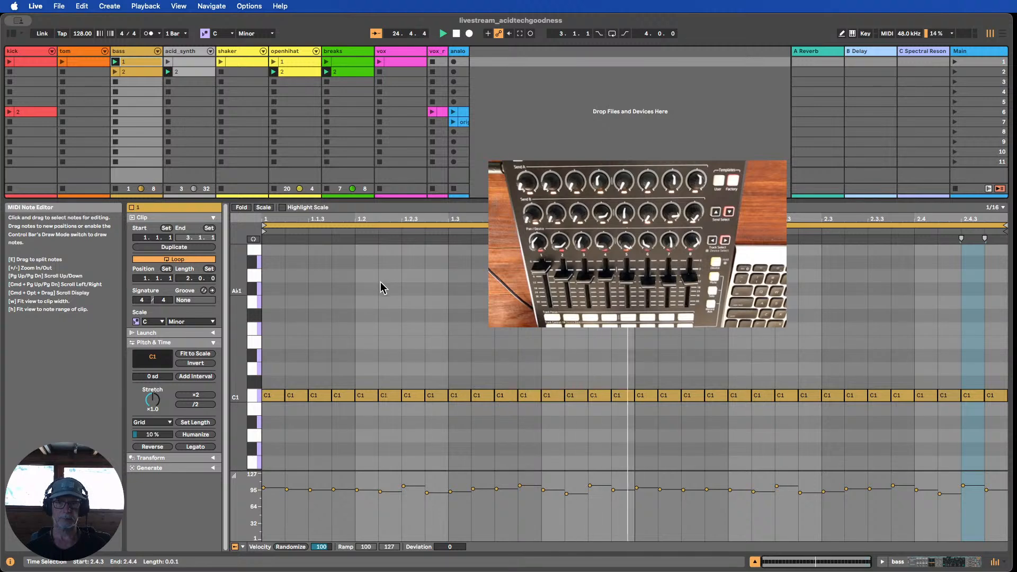
{"action": "left_click", "coordinate": [115, 72]}
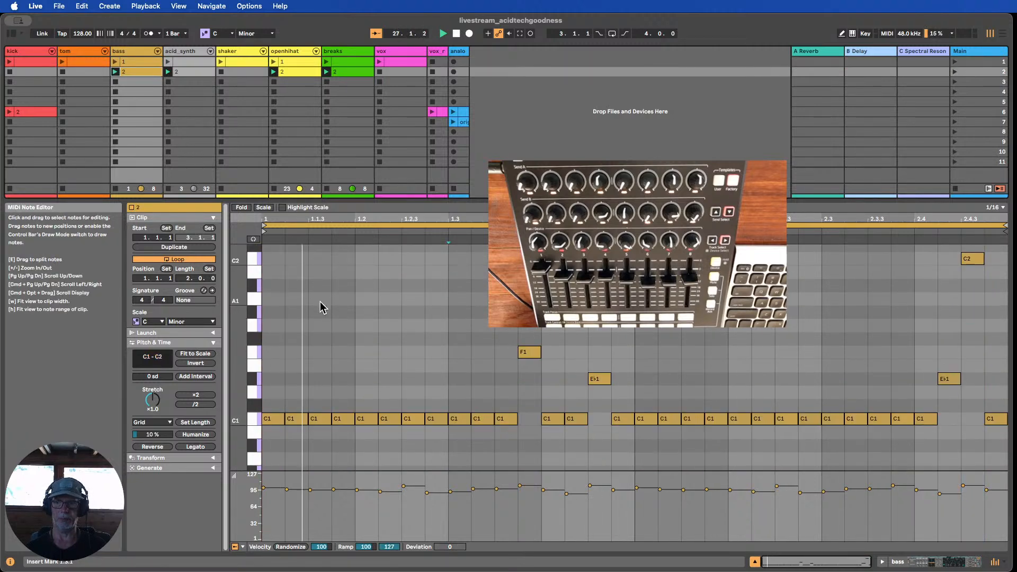
{"action": "left_click_drag", "start_coordinate": [235, 334], "coordinate": [223, 356]}
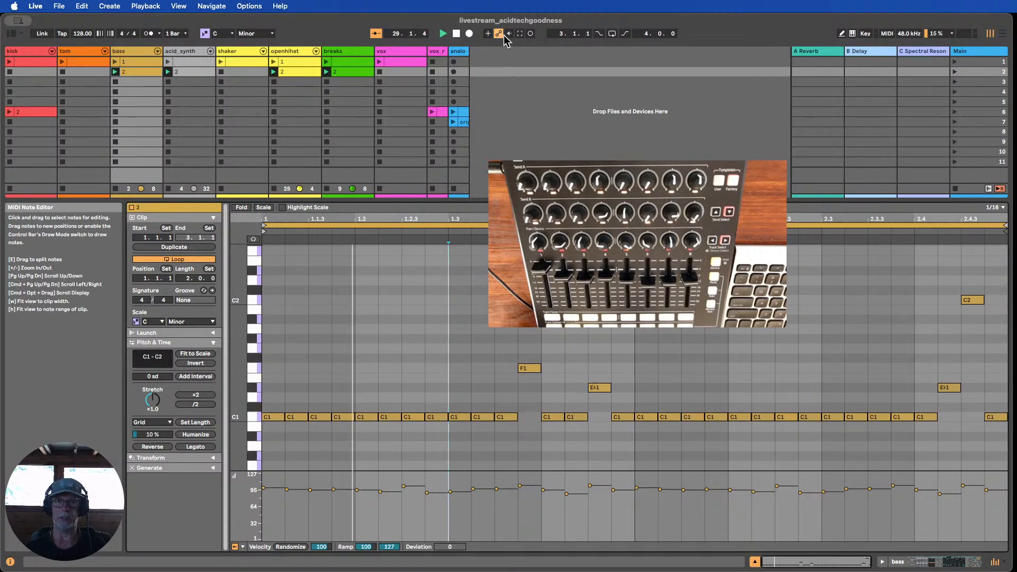
{"action": "left_click", "coordinate": [755, 562]}
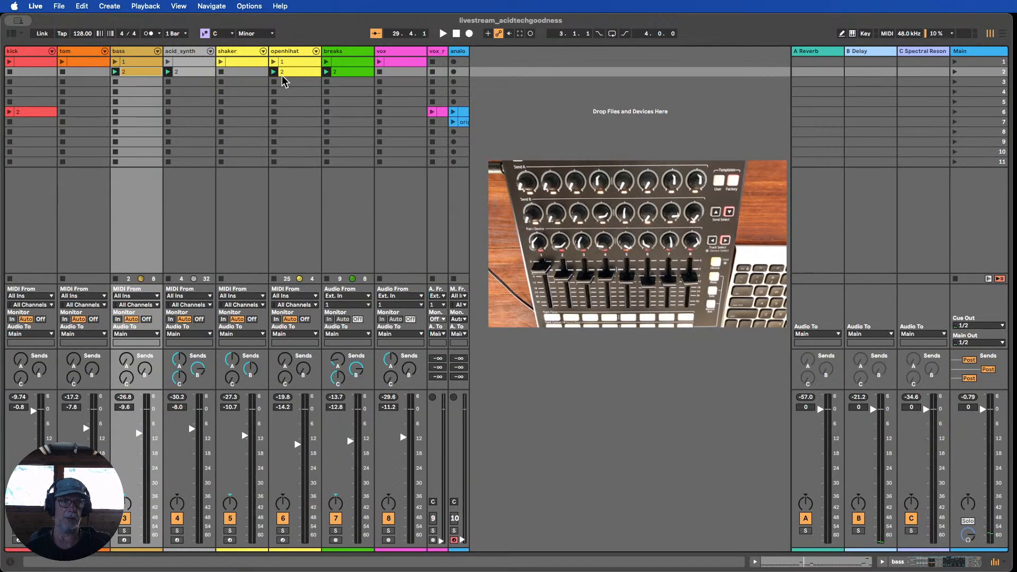
- Show the acid_synth rack and switch its variations, leaving the original variation active
{"action": "left_click", "coordinate": [178, 53]}
{"action": "double_click", "coordinate": [179, 53]}
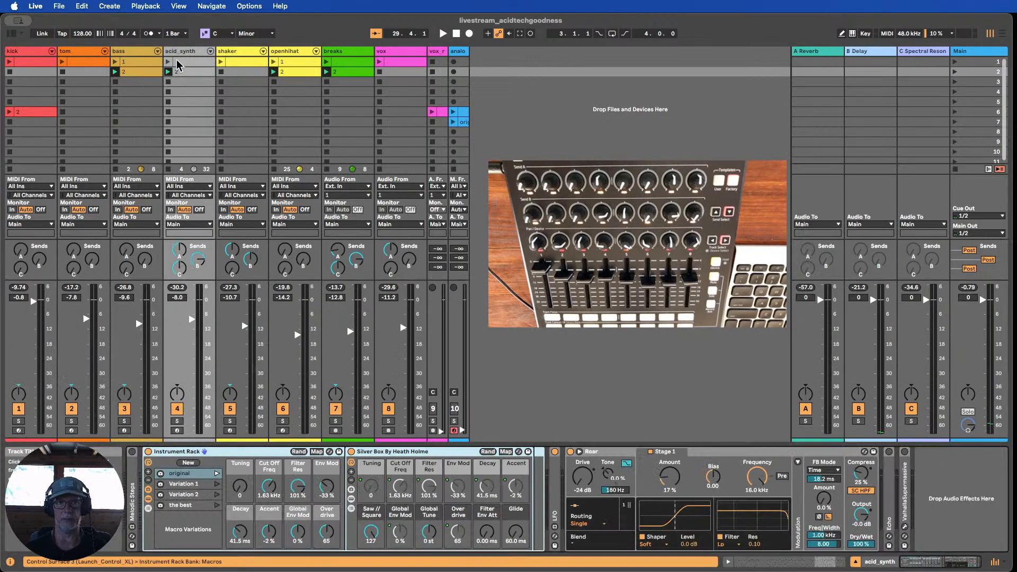
{"action": "left_click", "coordinate": [217, 505]}
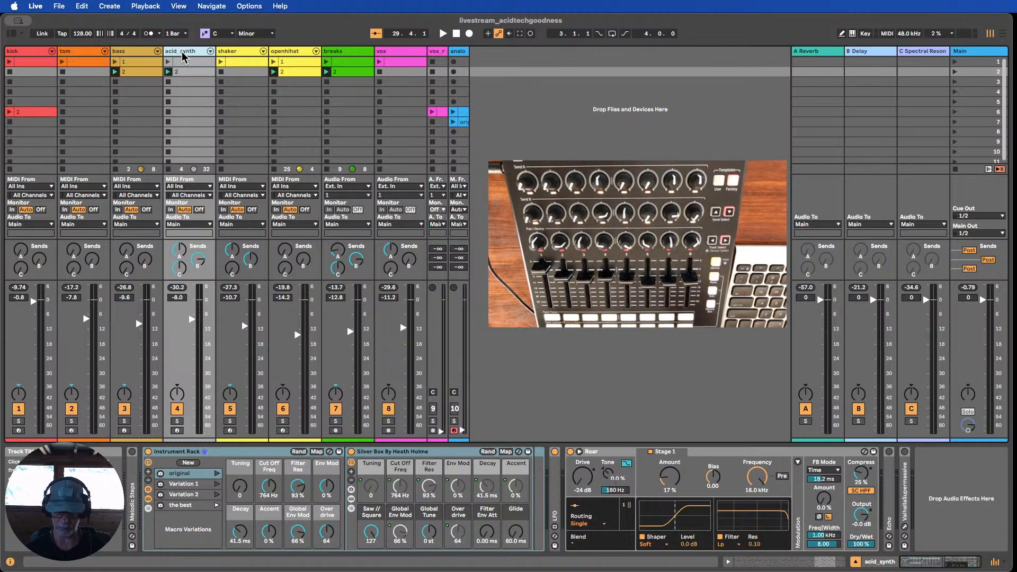
- Insert an audio track beside acid_synth, take its audio from acid synth, set monitoring to In and arm it
{"action": "key", "text": "super+t"}
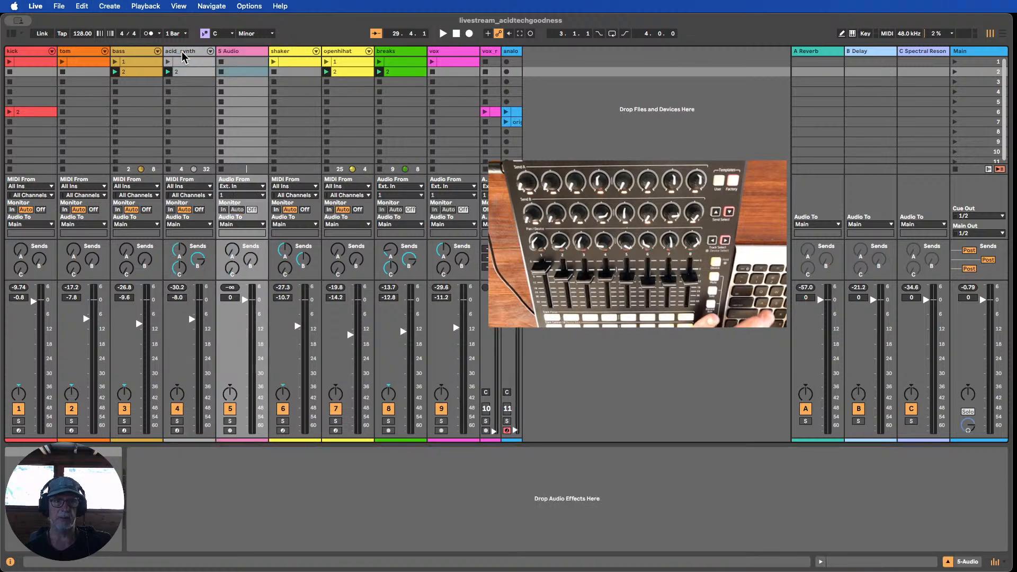
{"action": "left_click", "coordinate": [249, 186]}
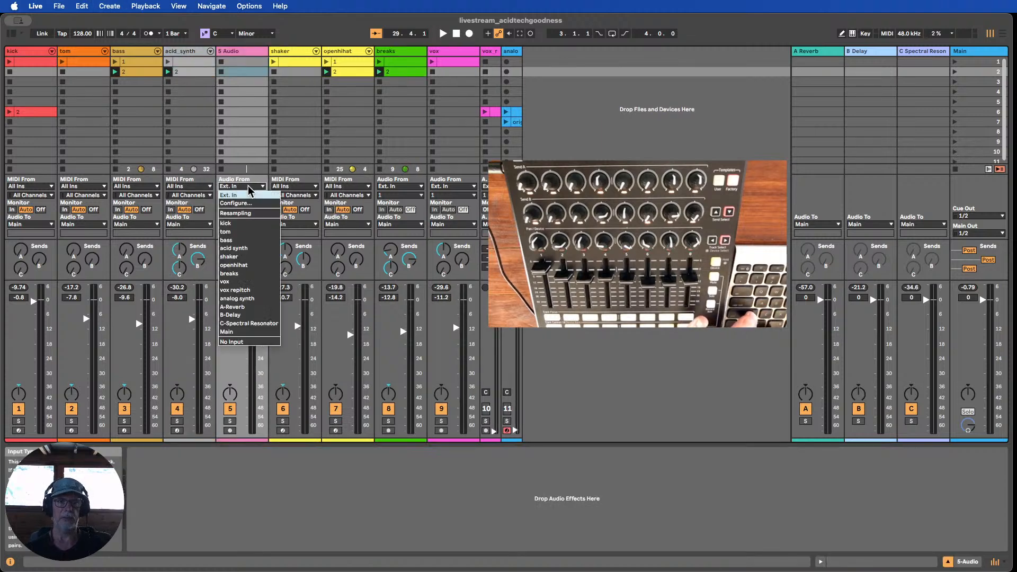
{"action": "left_click", "coordinate": [247, 248]}
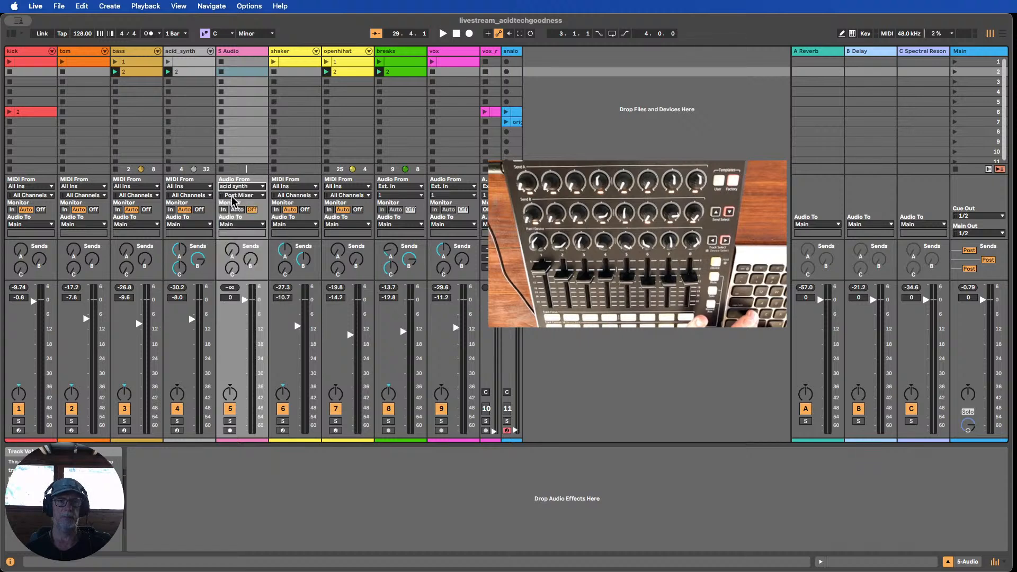
{"action": "left_click", "coordinate": [223, 210]}
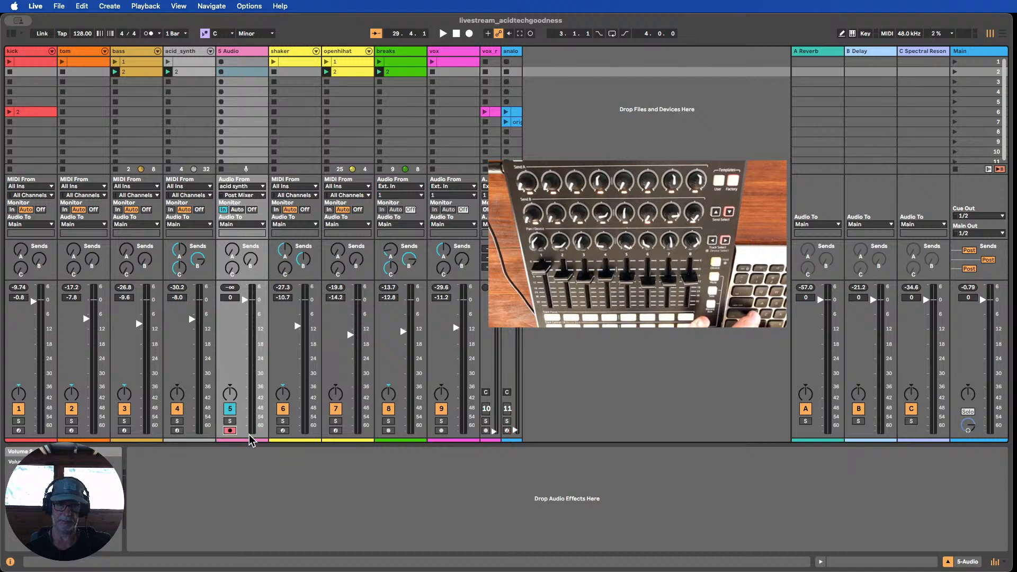
- Record the acid synth's output into the first slot of the 5 Audio track while showing the acid_synth rack, and stop playback
{"action": "left_click", "coordinate": [222, 63]}
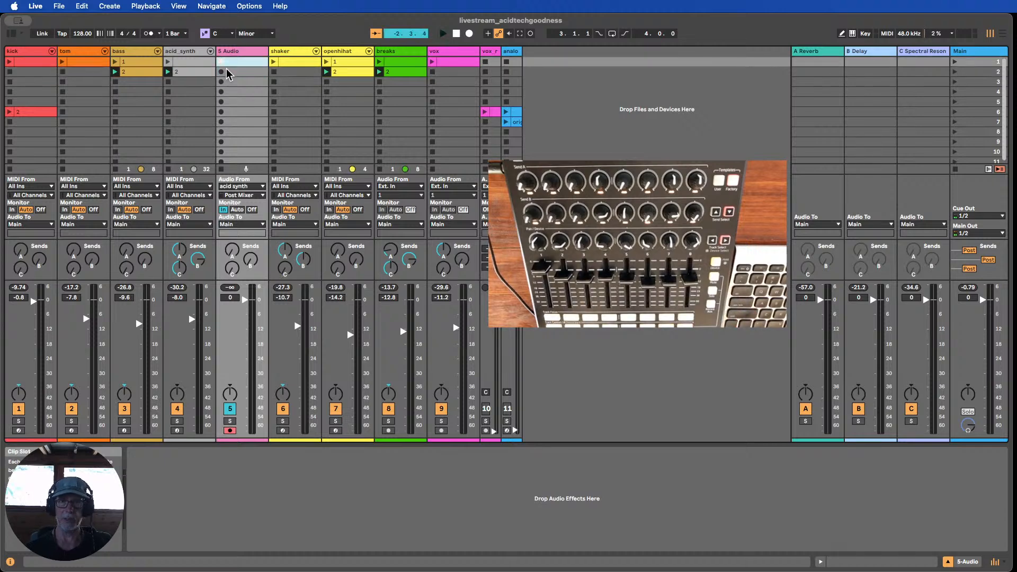
{"action": "left_click", "coordinate": [185, 55]}
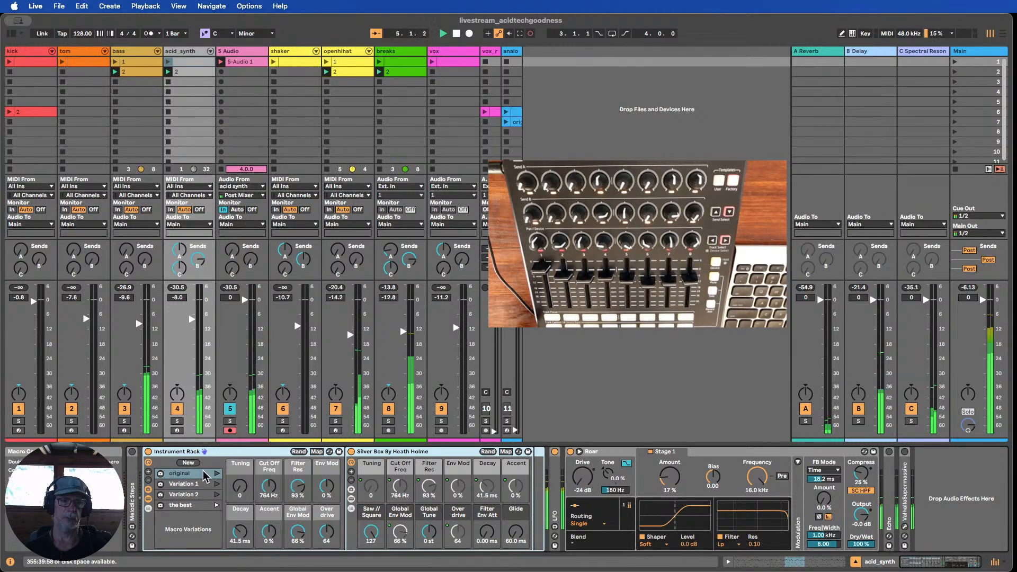
{"action": "left_click", "coordinate": [237, 62]}
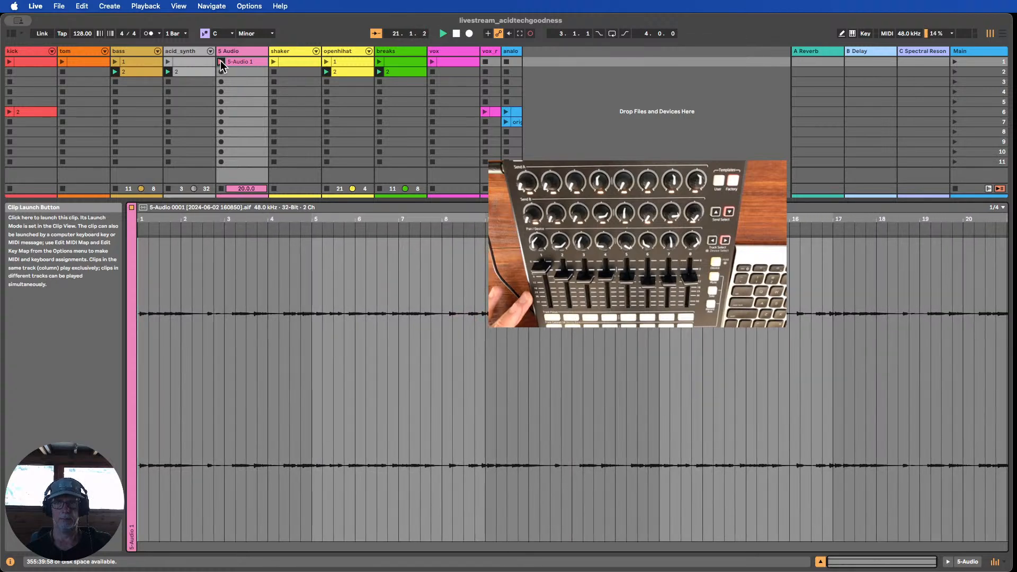
{"action": "left_click", "coordinate": [222, 61]}
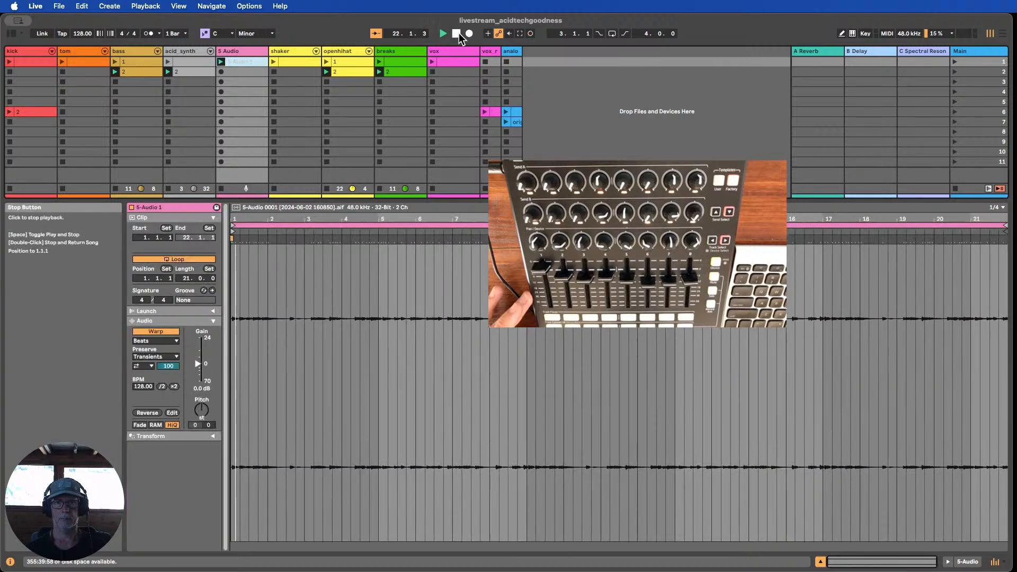
{"action": "left_click", "coordinate": [456, 34]}
- Try the recorded clip's gain at 23.5 dB, reset it to 0 dB, and delete the clip
{"action": "left_click_drag", "start_coordinate": [200, 356], "coordinate": [198, 338]}
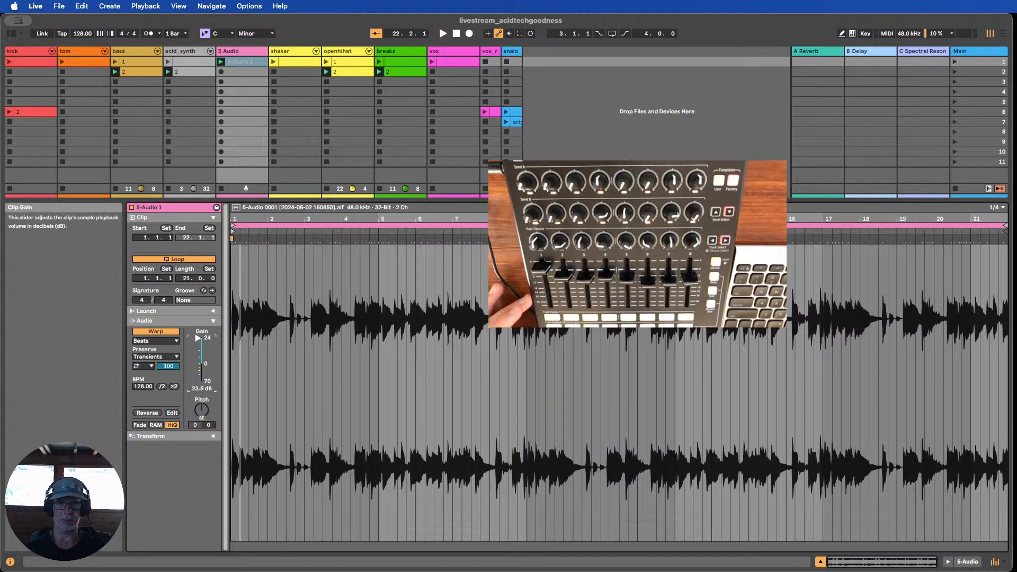
{"action": "double_click", "coordinate": [198, 342]}
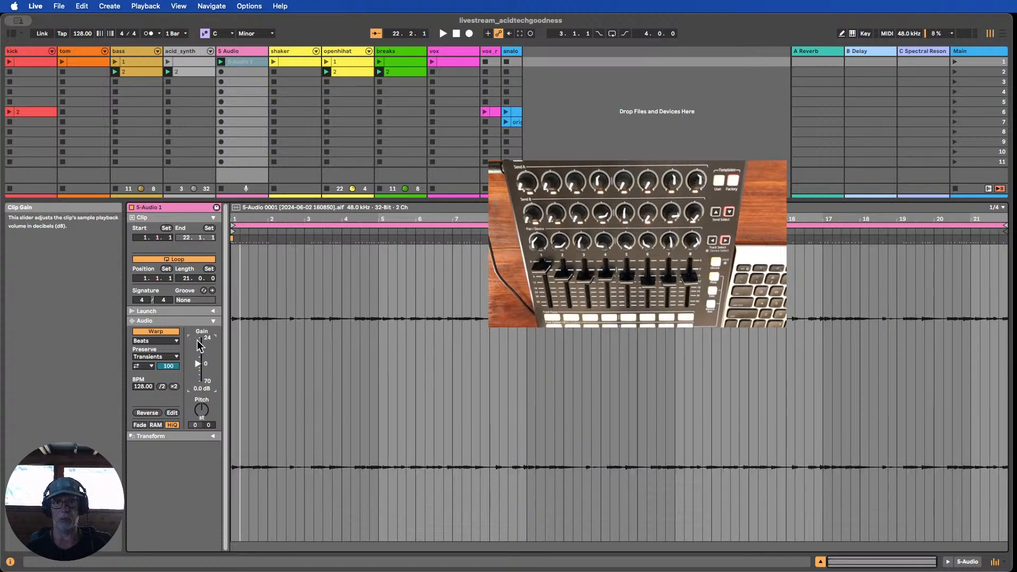
{"action": "left_click", "coordinate": [821, 562]}
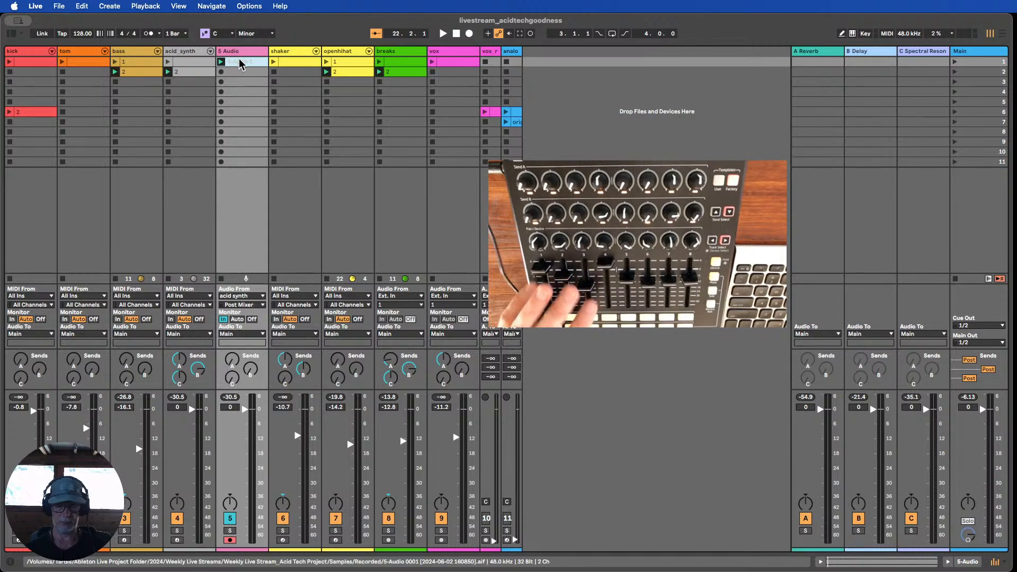
{"action": "key", "text": "Delete"}
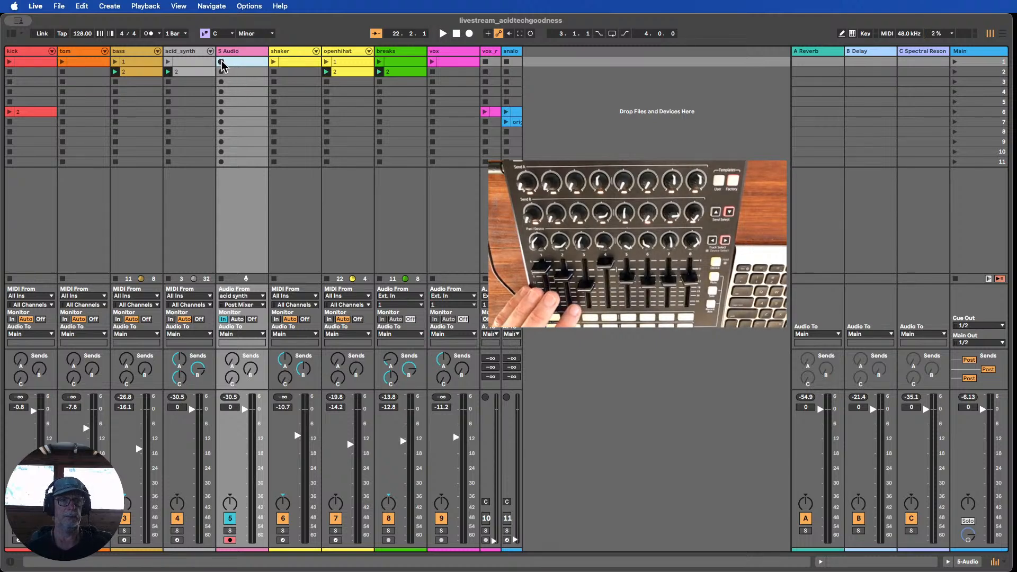
- Record a 16-bar take of the acid synth into the audio track's first slot and set the clip's gain to 21 dB
{"action": "left_click", "coordinate": [221, 62]}
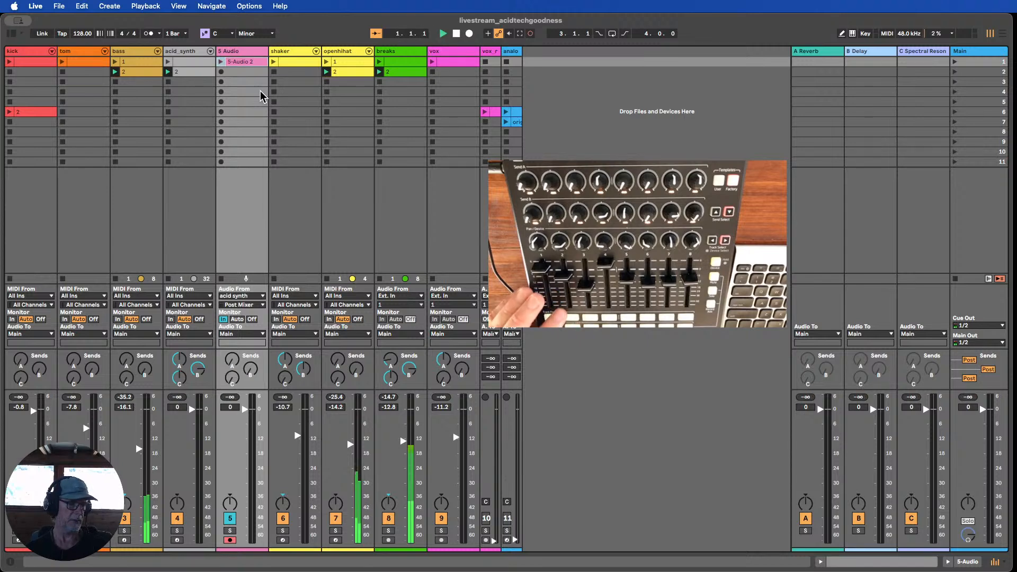
{"action": "double_click", "coordinate": [246, 62]}
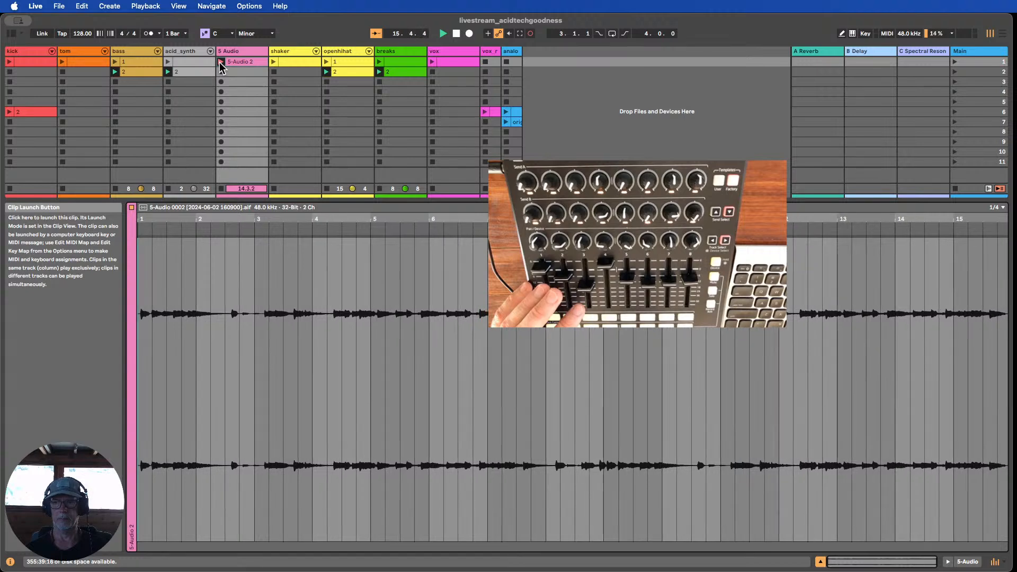
{"action": "left_click", "coordinate": [221, 62]}
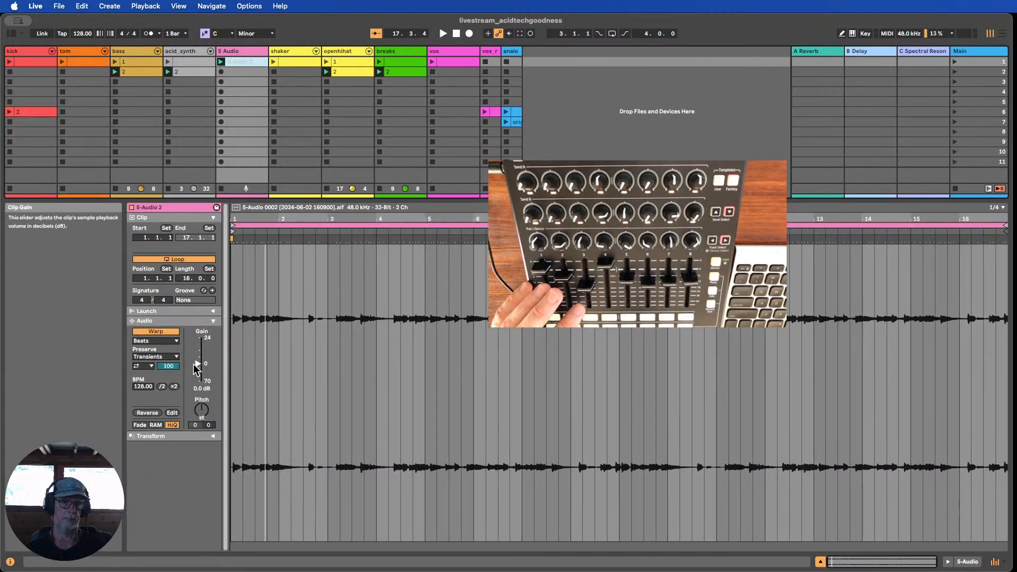
{"action": "left_click_drag", "start_coordinate": [197, 364], "coordinate": [198, 340]}
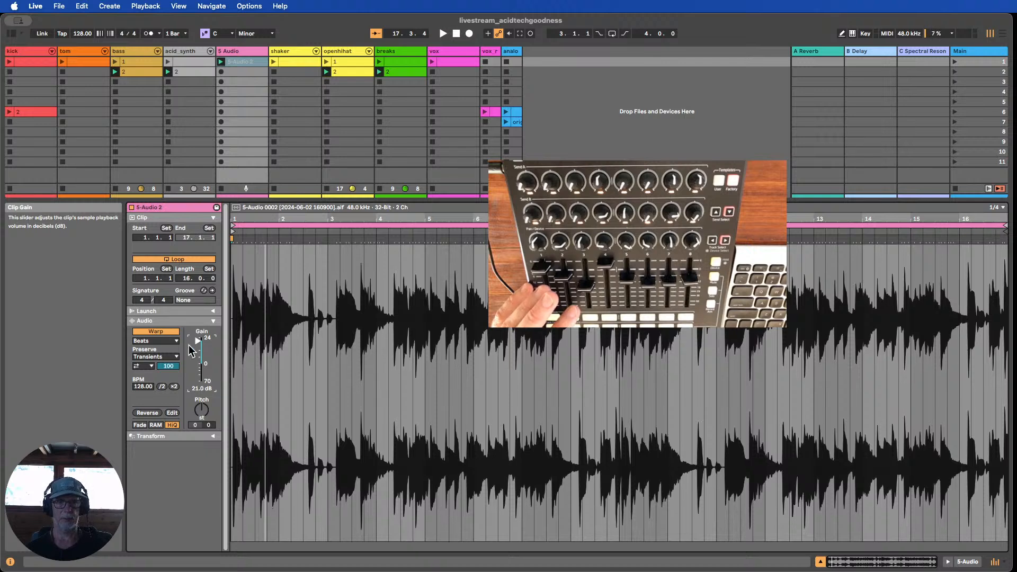
{"action": "left_click", "coordinate": [821, 562]}
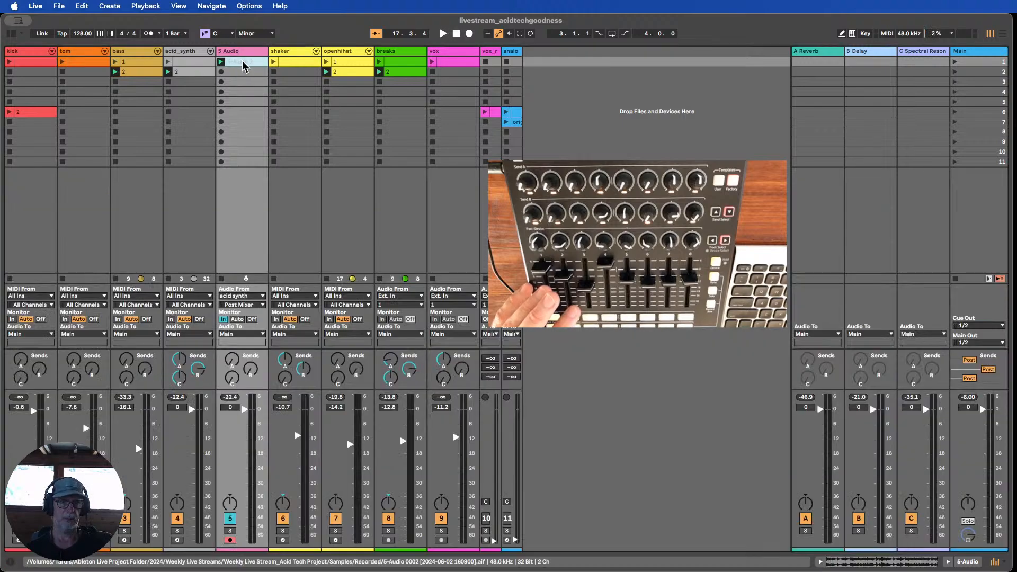
- Move the recorded audio clip to the second slot, beside acid_synth clip 2, and show the acid_synth rack
{"action": "left_click_drag", "start_coordinate": [244, 66], "coordinate": [243, 74]}
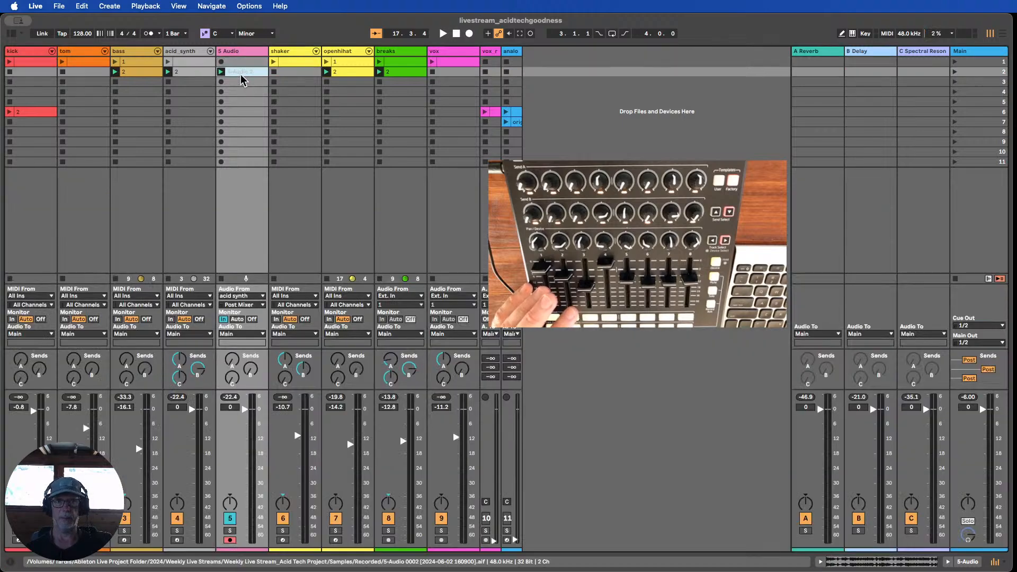
{"action": "left_click", "coordinate": [181, 72]}
{"action": "left_click", "coordinate": [239, 73]}
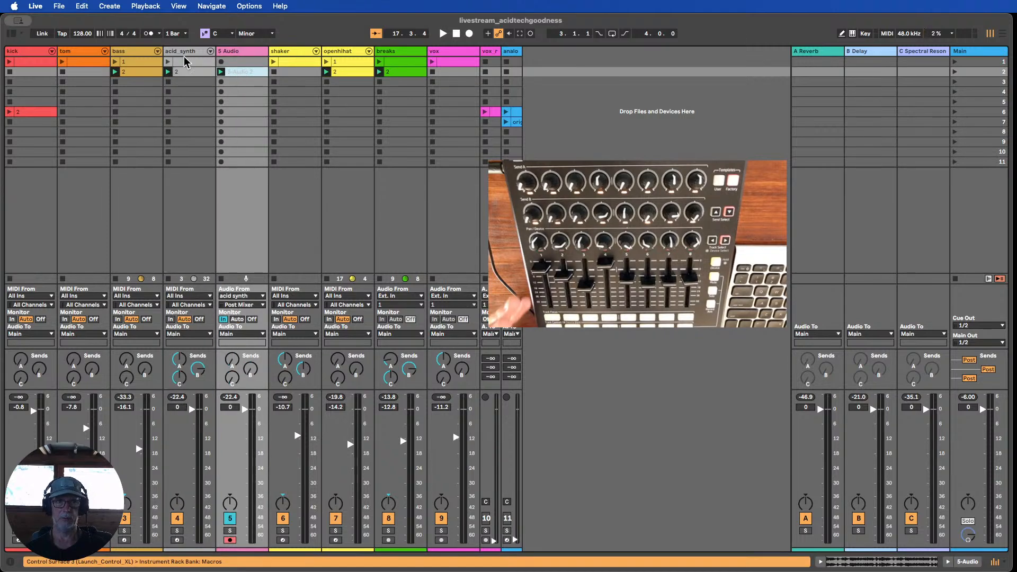
{"action": "left_click", "coordinate": [184, 52]}
{"action": "double_click", "coordinate": [185, 54]}
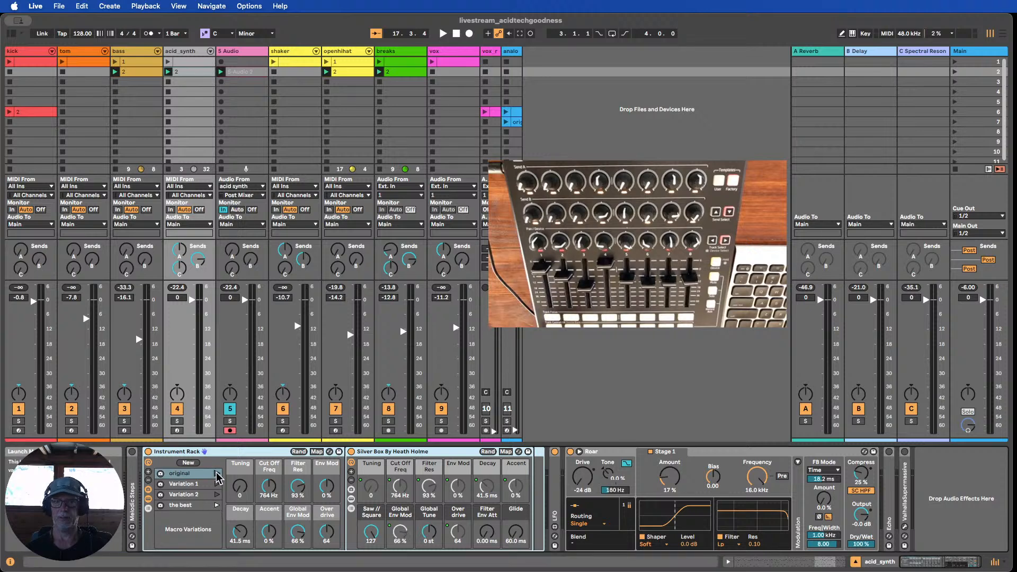
- Rename the recorded audio clip as 2
{"action": "left_click", "coordinate": [241, 72]}
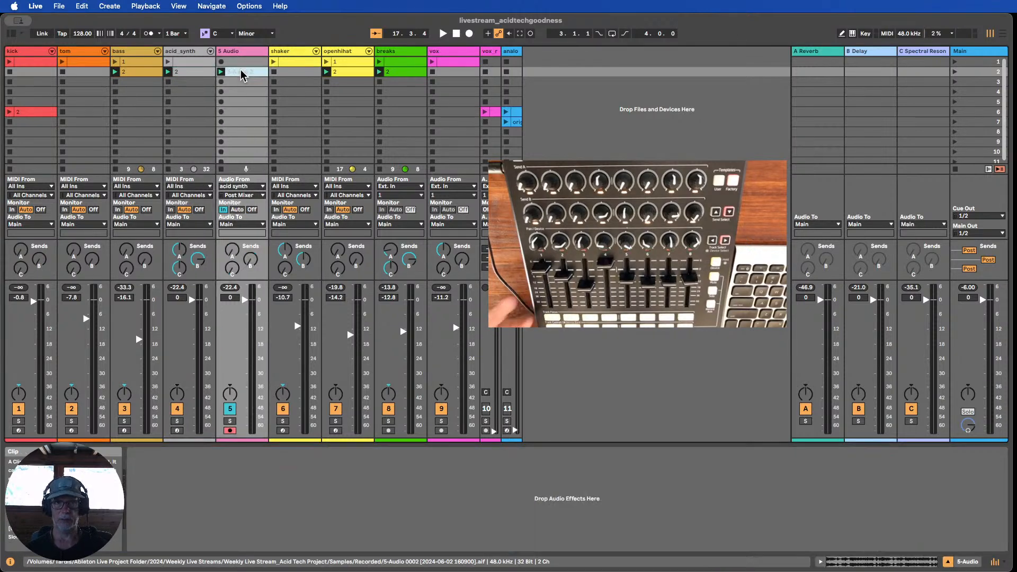
{"action": "key", "text": "super+r"}
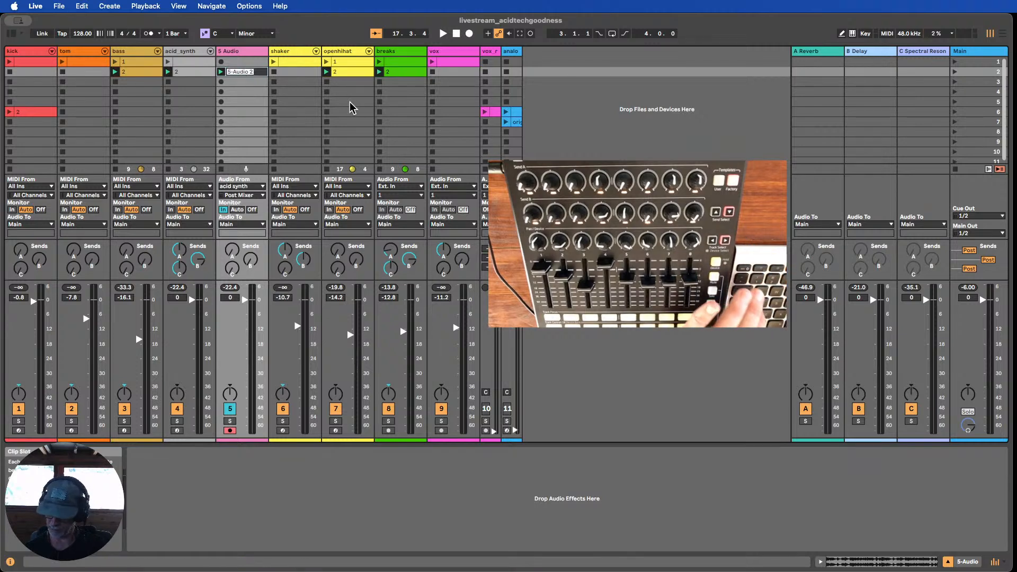
{"action": "type", "text": "scne"}
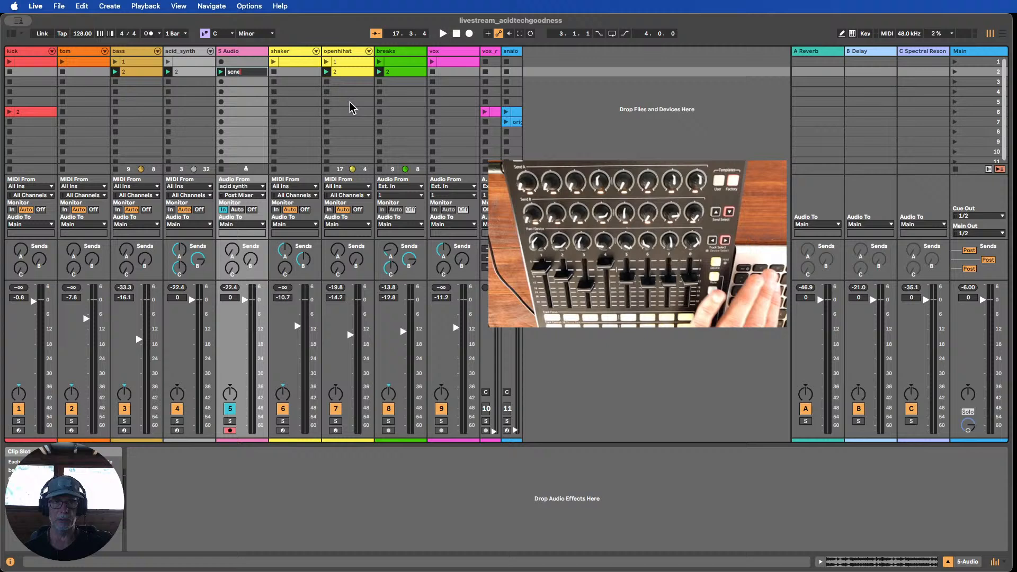
{"action": "key", "text": "BackSpace"}
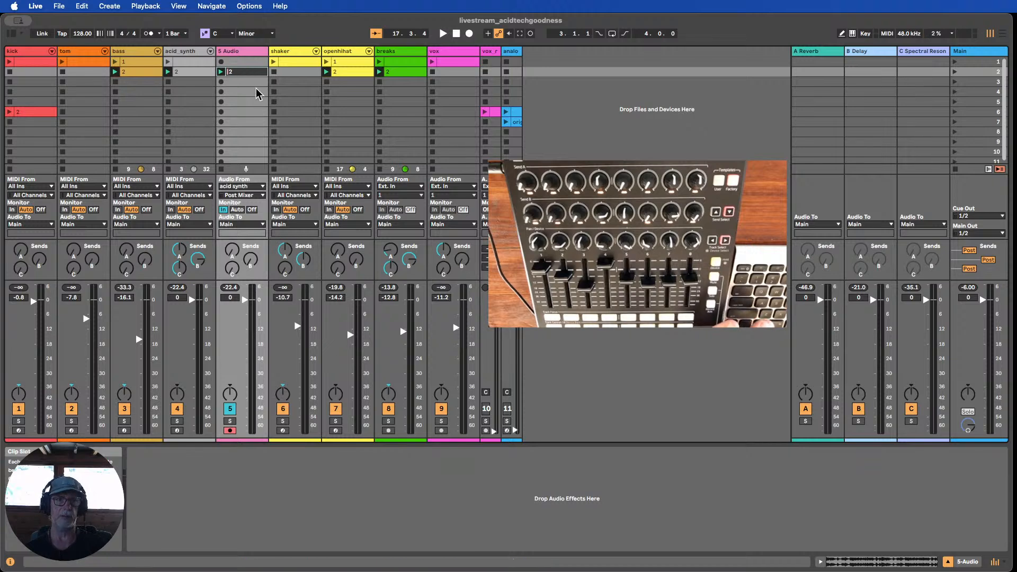
- Check the acid_synth rack's variation names and rename the recorded audio clip as "the best 2"
{"action": "left_click", "coordinate": [187, 53]}
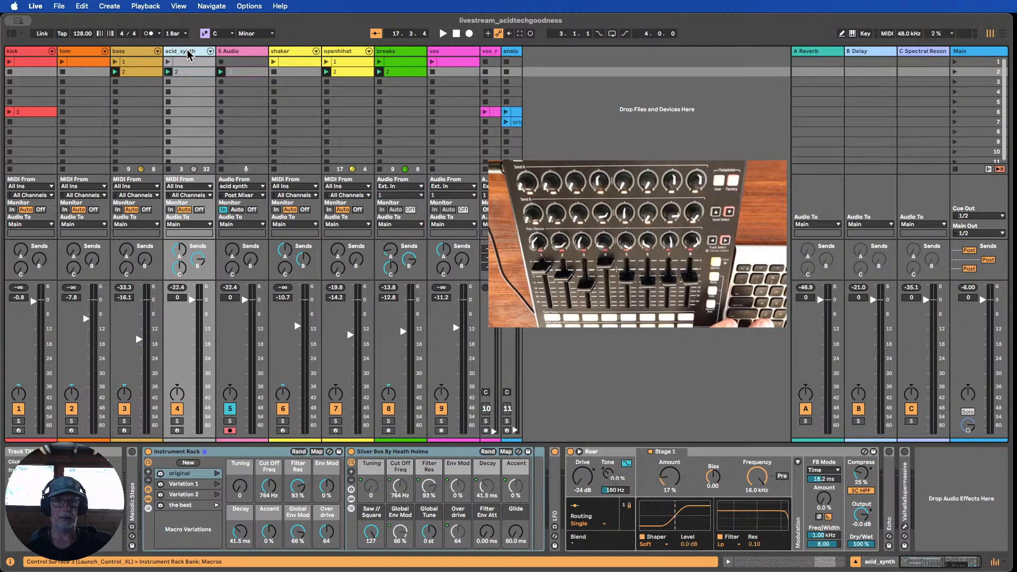
{"action": "left_click", "coordinate": [233, 73]}
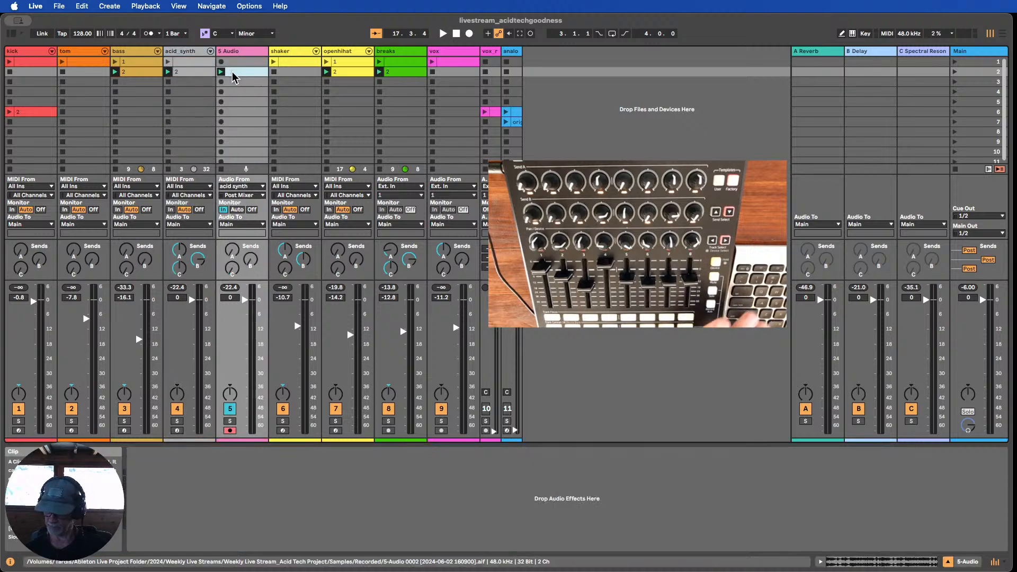
{"action": "type", "text": "the"}
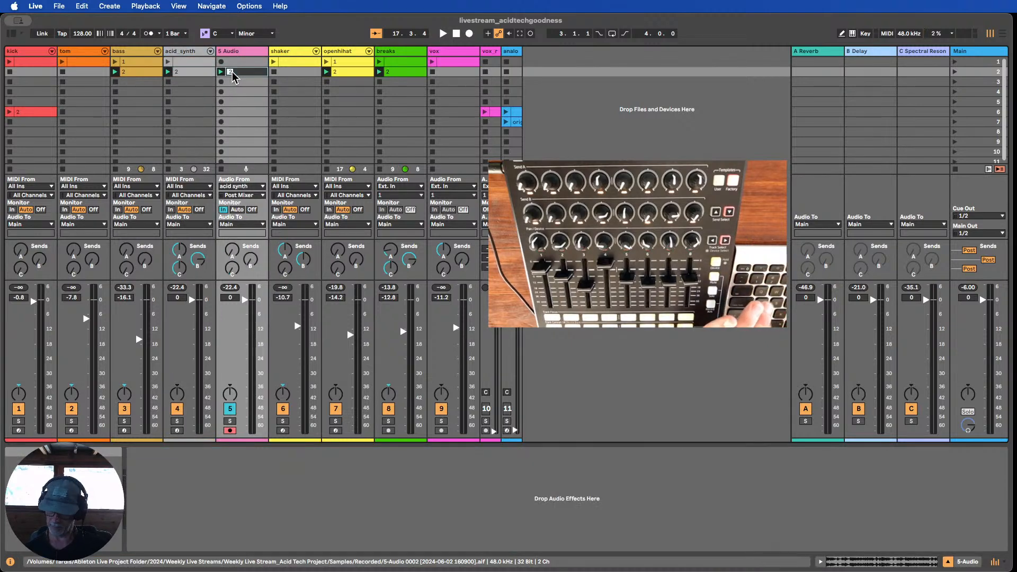
{"action": "type", "text": " best "}
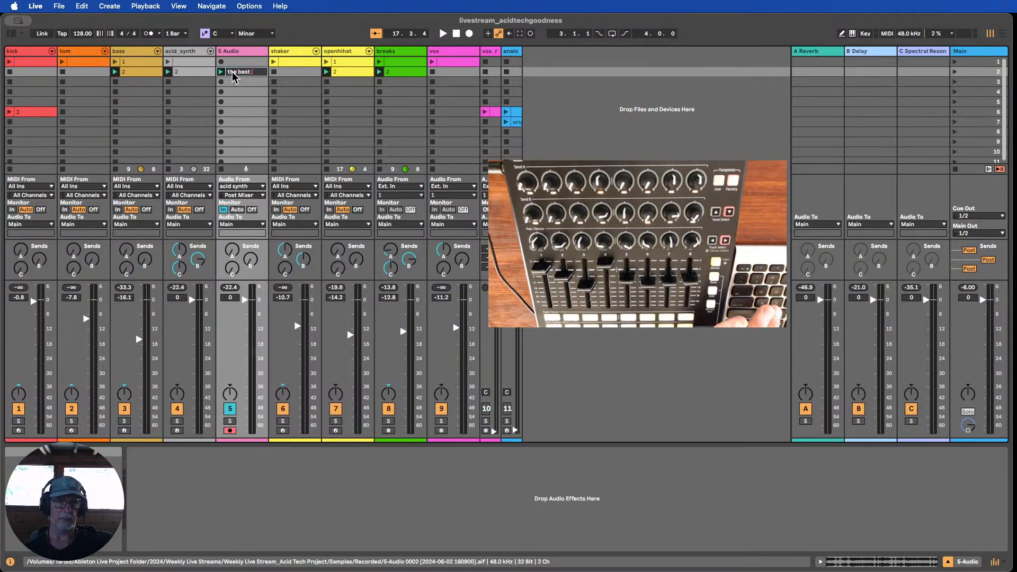
{"action": "type", "text": "2"}
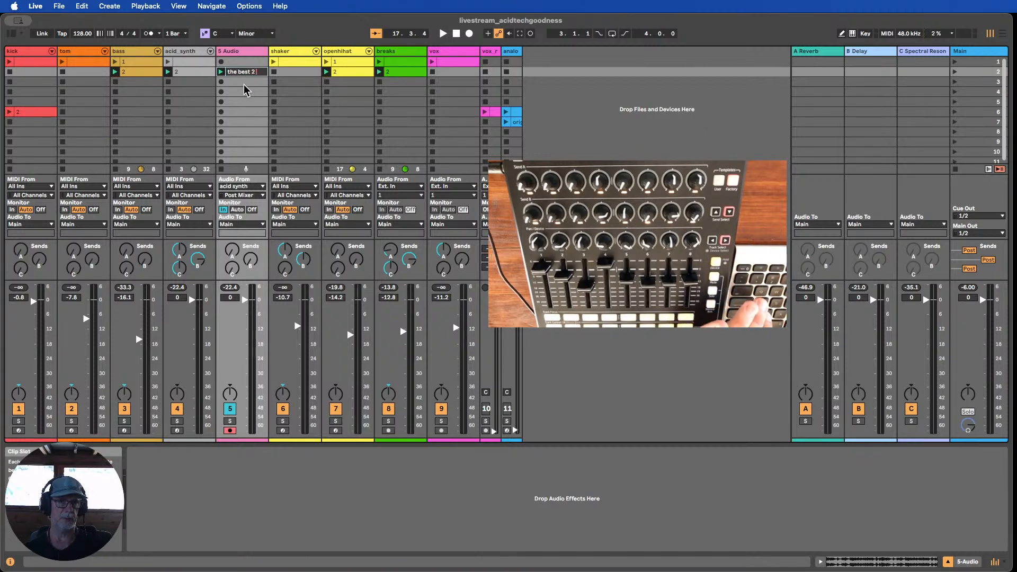
{"action": "key", "text": "Return"}
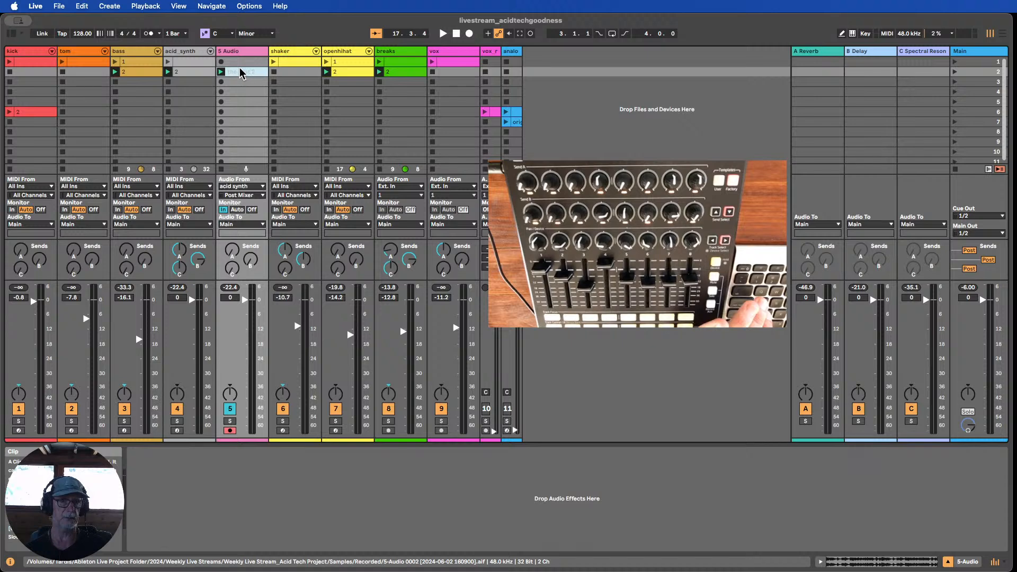
- Move the clip "the best 2" to the audio track's sixth slot, and switch acid_synth to its first clip with playback stopped
{"action": "left_click_drag", "start_coordinate": [239, 89], "coordinate": [234, 110]}
{"action": "double_click", "coordinate": [236, 104]}
{"action": "left_click", "coordinate": [169, 62]}
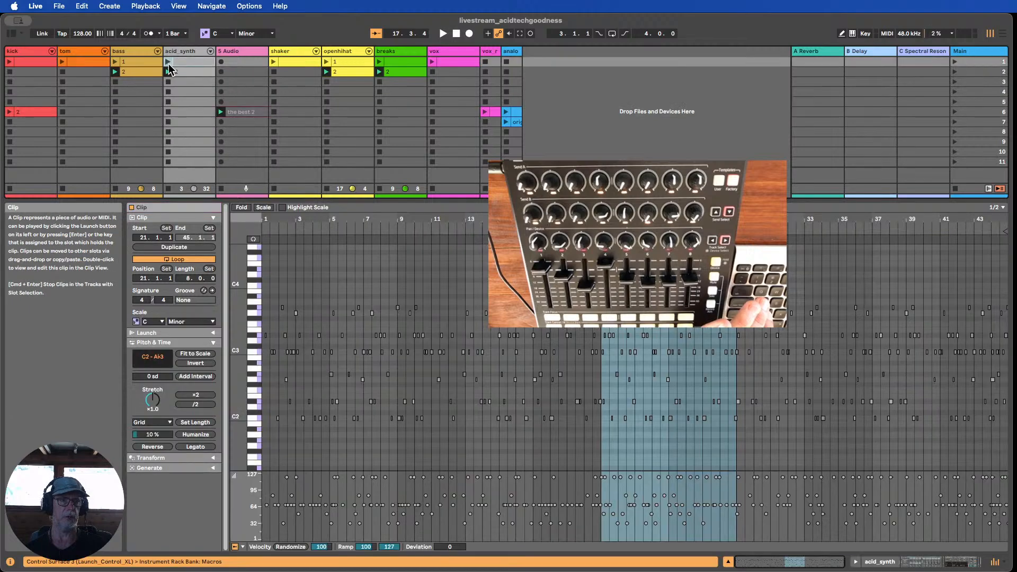
{"action": "left_click", "coordinate": [168, 63]}
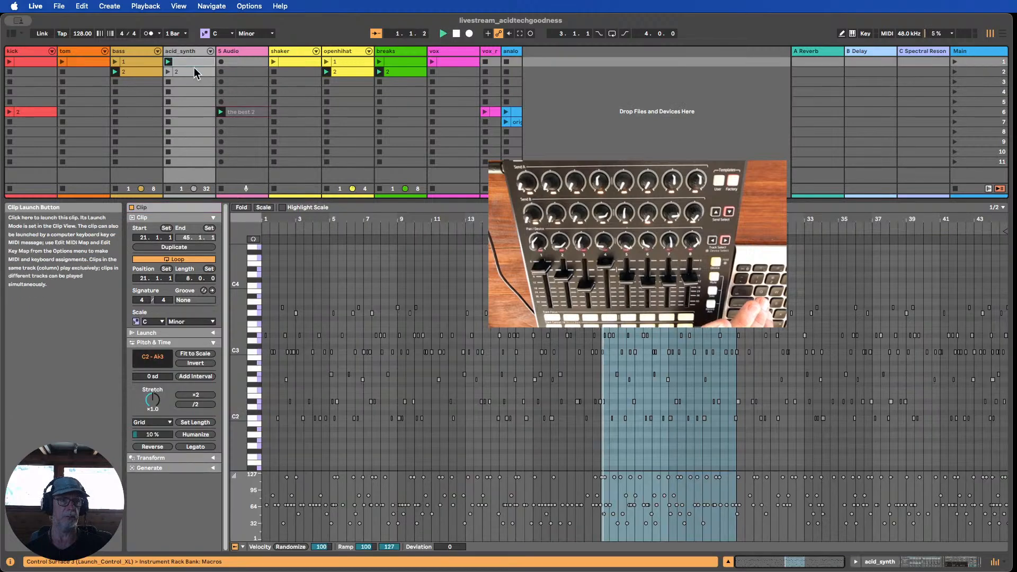
{"action": "left_click", "coordinate": [456, 35]}
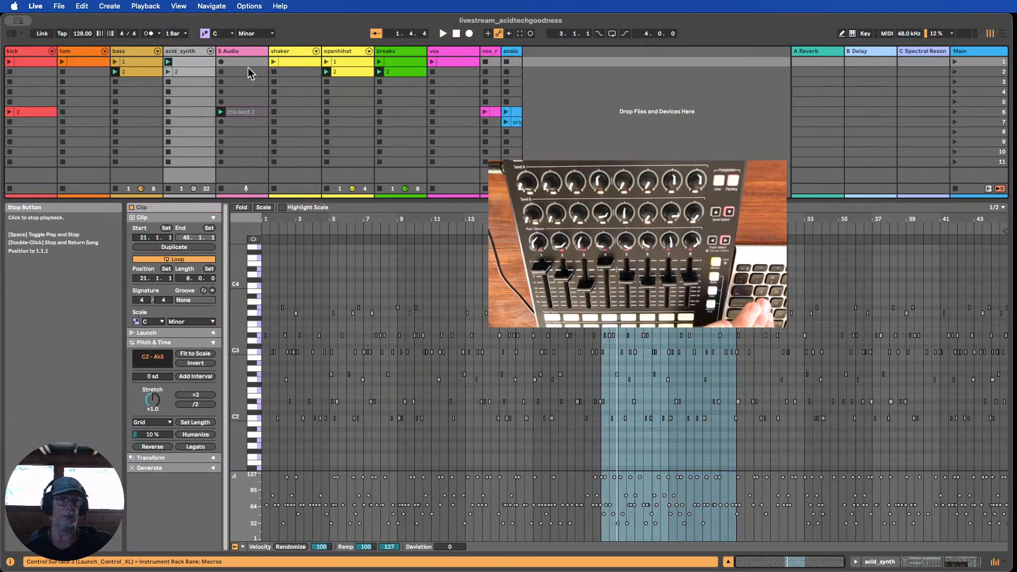
- Record a 20-bar take of acid_synth's first clip into the audio track's first slot and set its gain to 20.1 dB
{"action": "left_click", "coordinate": [222, 62]}
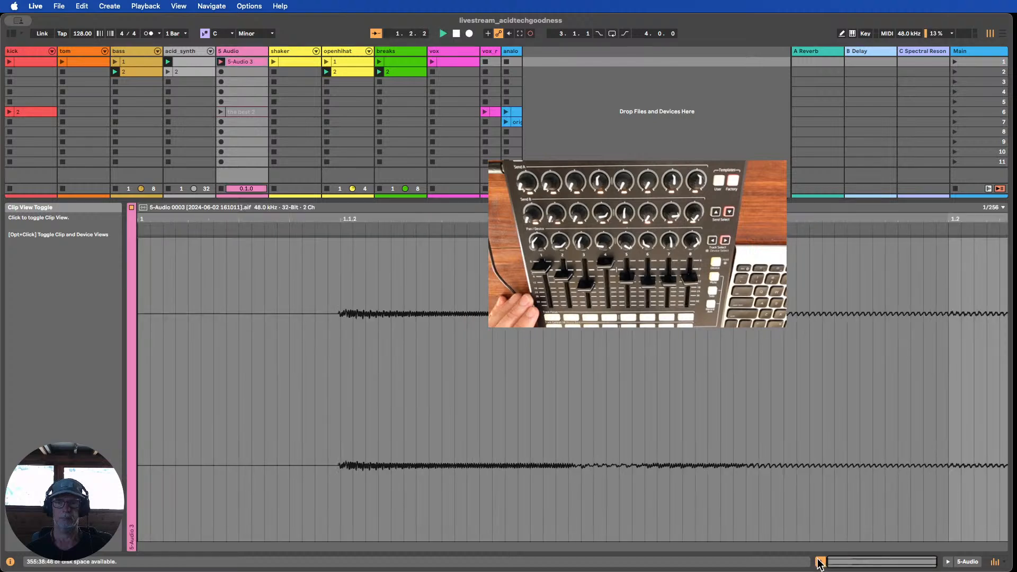
{"action": "left_click", "coordinate": [820, 562]}
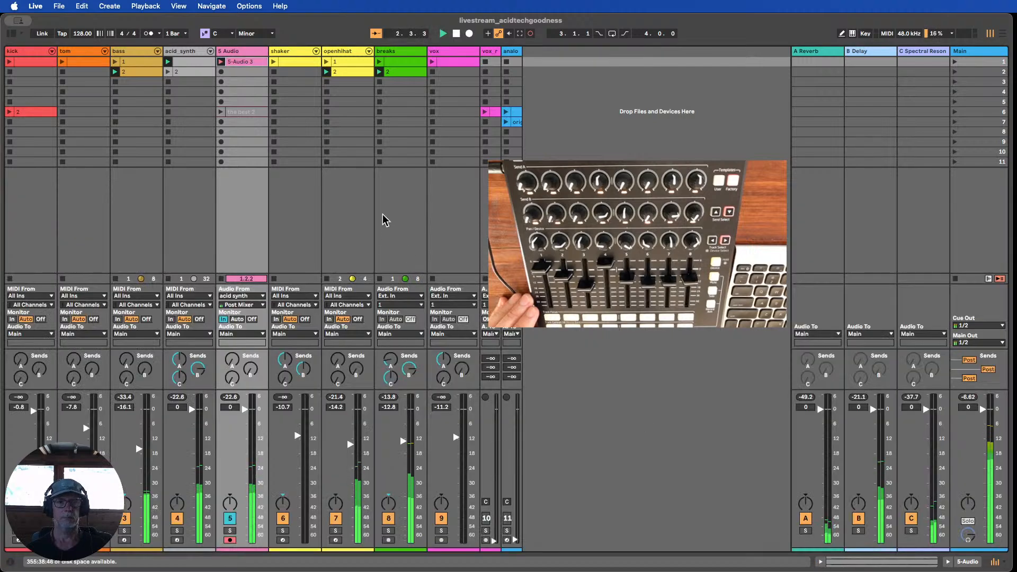
{"action": "double_click", "coordinate": [243, 62]}
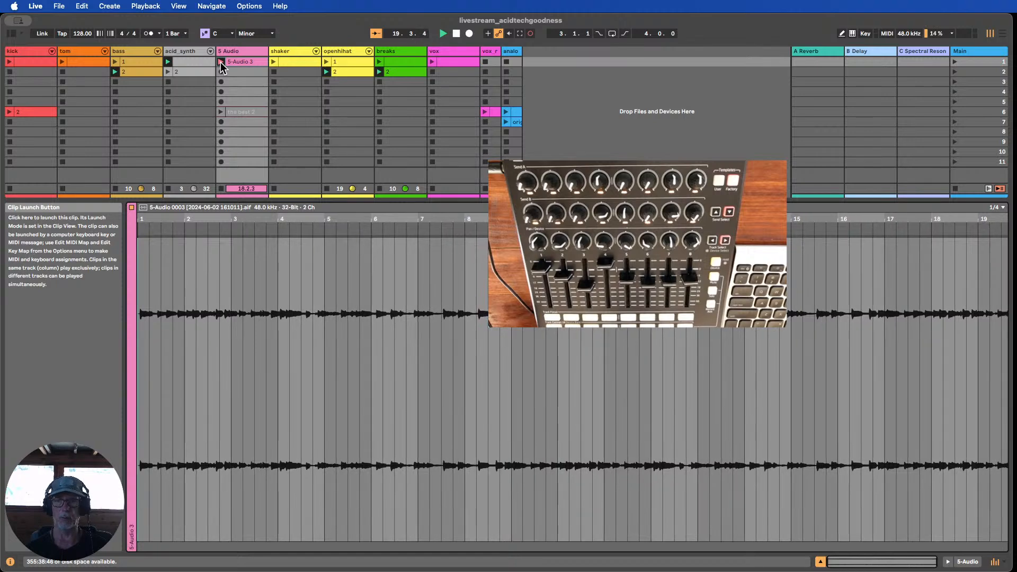
{"action": "left_click", "coordinate": [222, 62]}
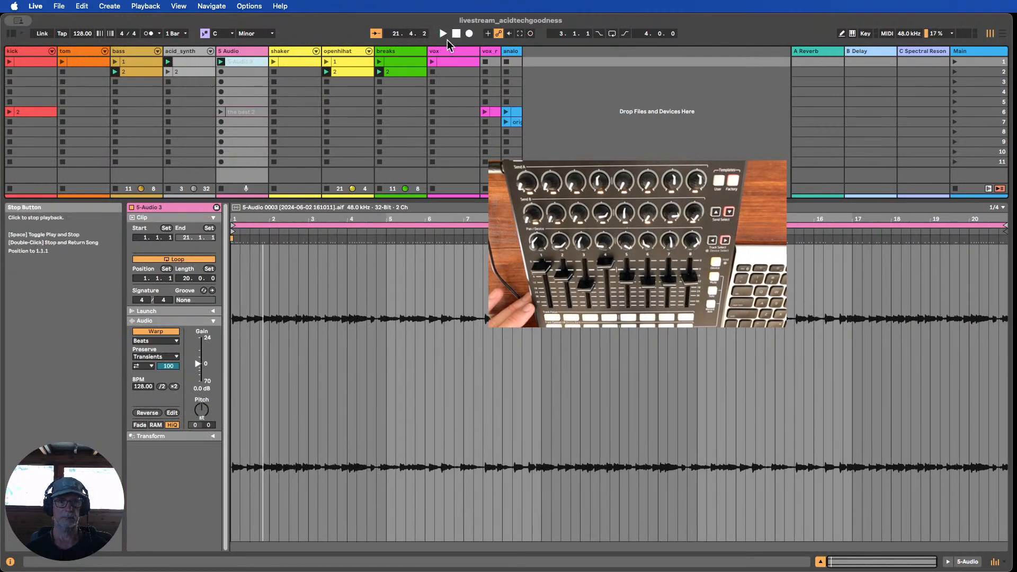
{"action": "left_click", "coordinate": [197, 365]}
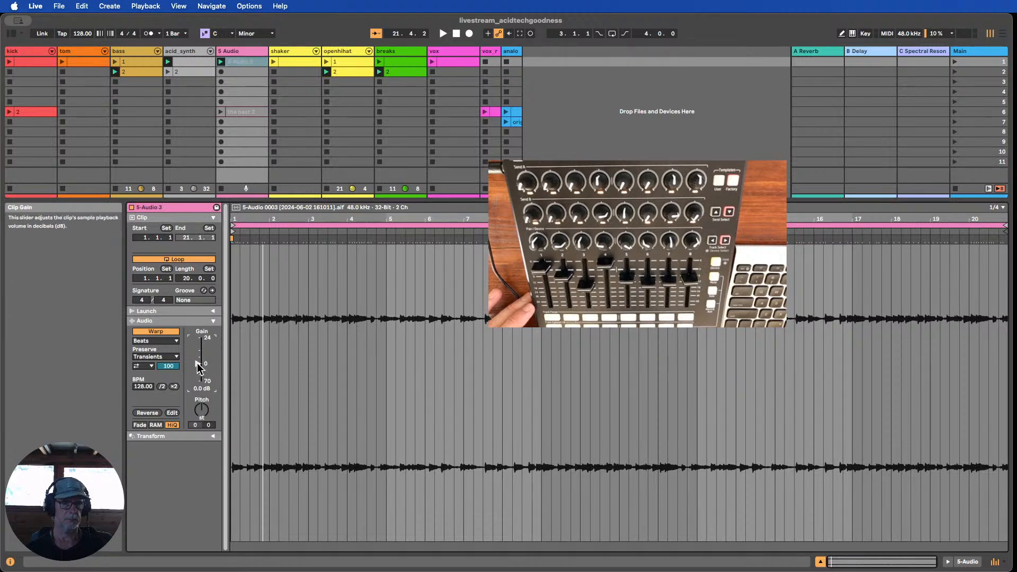
{"action": "left_click_drag", "start_coordinate": [197, 366], "coordinate": [197, 341]}
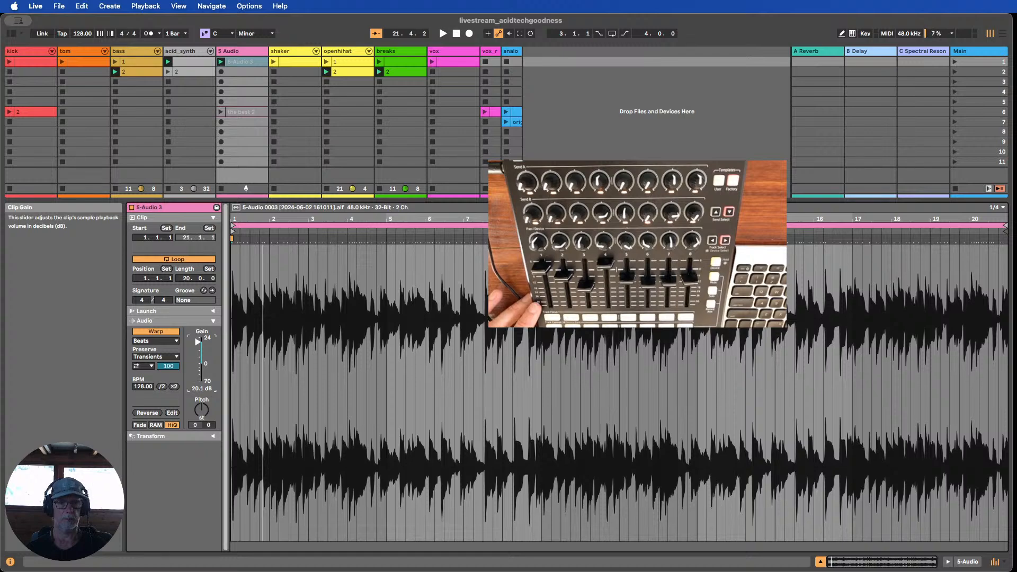
- Move the new 20-bar take to the audio track's fifth slot and rename it "the best 1"
{"action": "left_click", "coordinate": [821, 562]}
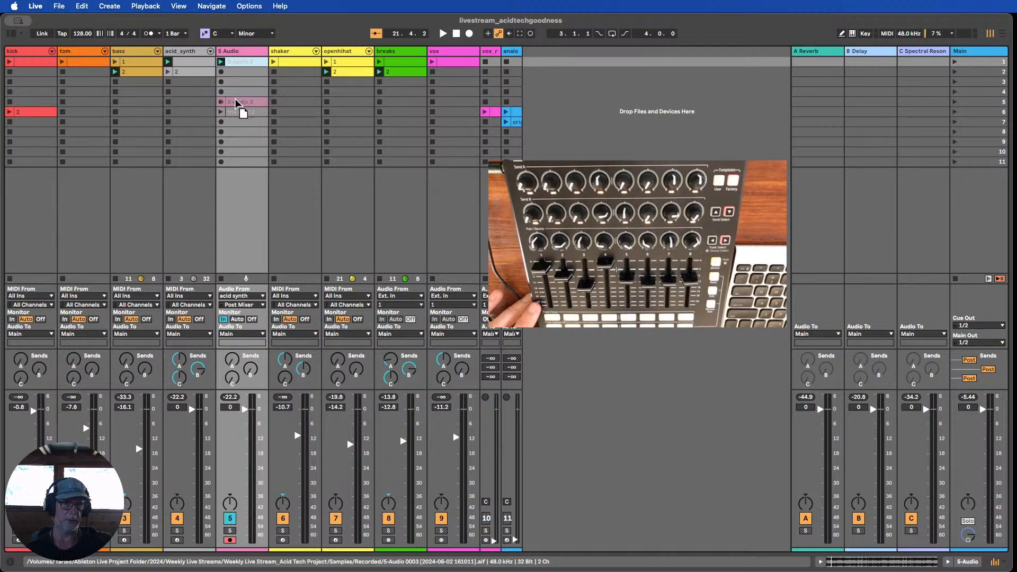
{"action": "left_click_drag", "start_coordinate": [236, 100], "coordinate": [243, 103]}
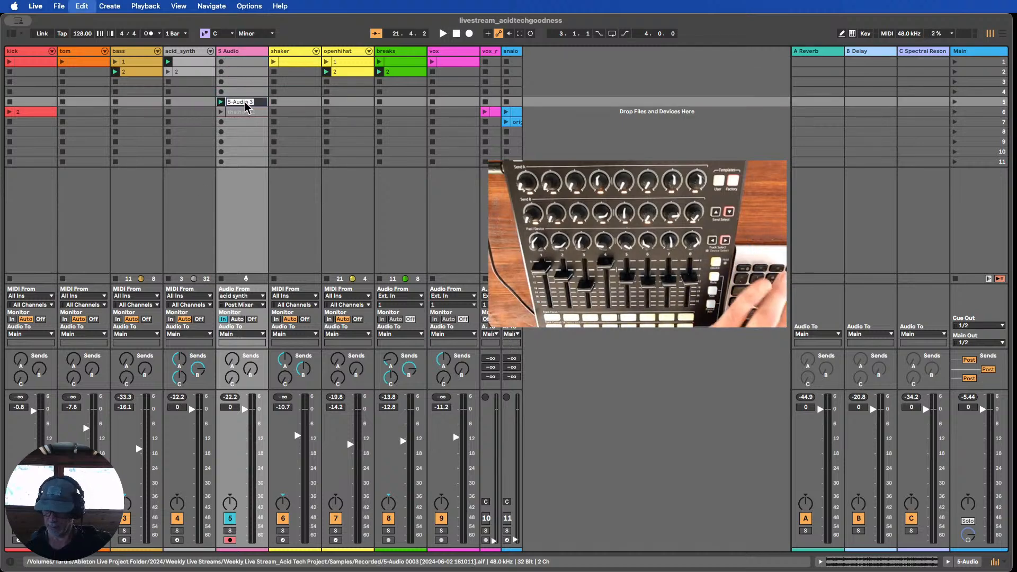
{"action": "type", "text": "the best"}
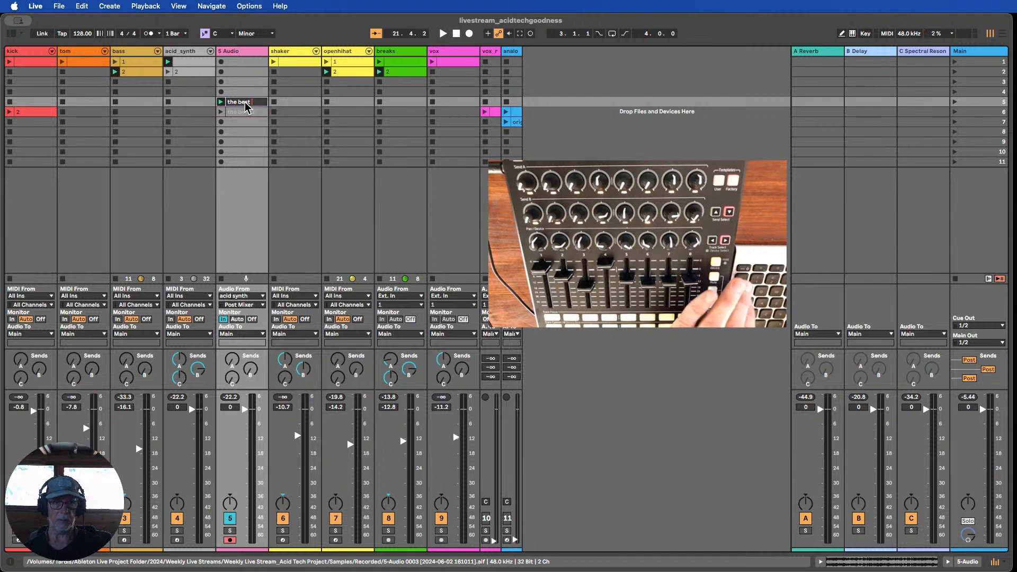
{"action": "type", "text": " 1"}
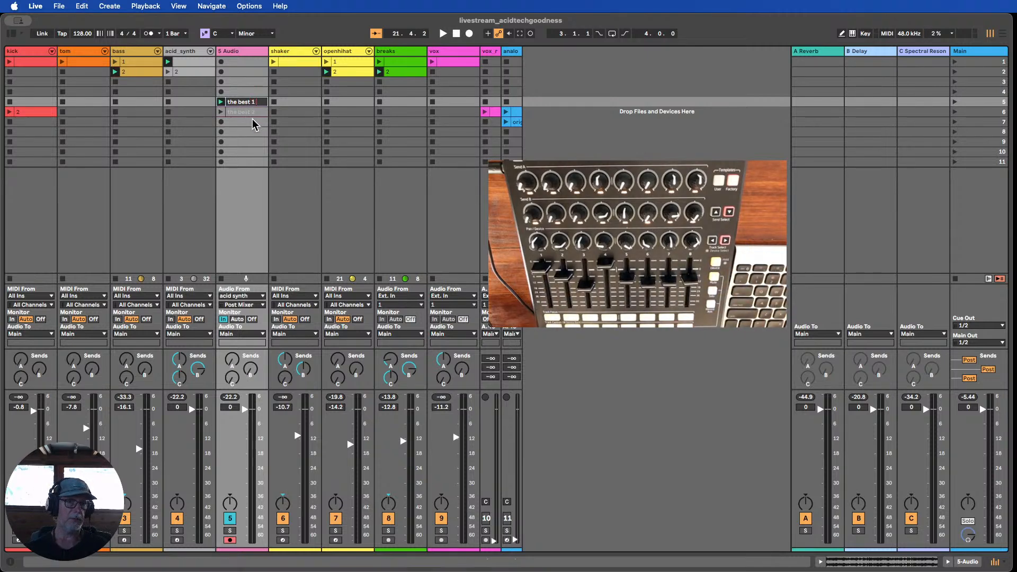
{"action": "key", "text": "Return"}
- Move the clips "the best 1" and "the best 2" together into the audio track's sixth and seventh slots
{"action": "left_click", "coordinate": [247, 112]}
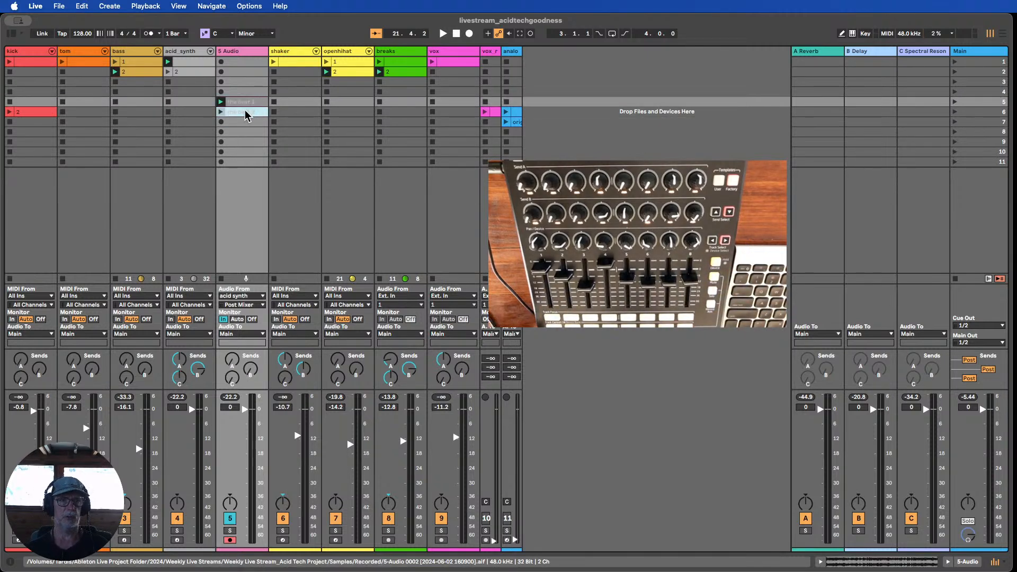
{"action": "mouse_move", "coordinate": [242, 103]}
{"action": "left_mouse_down"}
{"action": "mouse_move", "coordinate": [245, 93]}
{"action": "mouse_move", "coordinate": [237, 107]}
{"action": "left_mouse_up"}
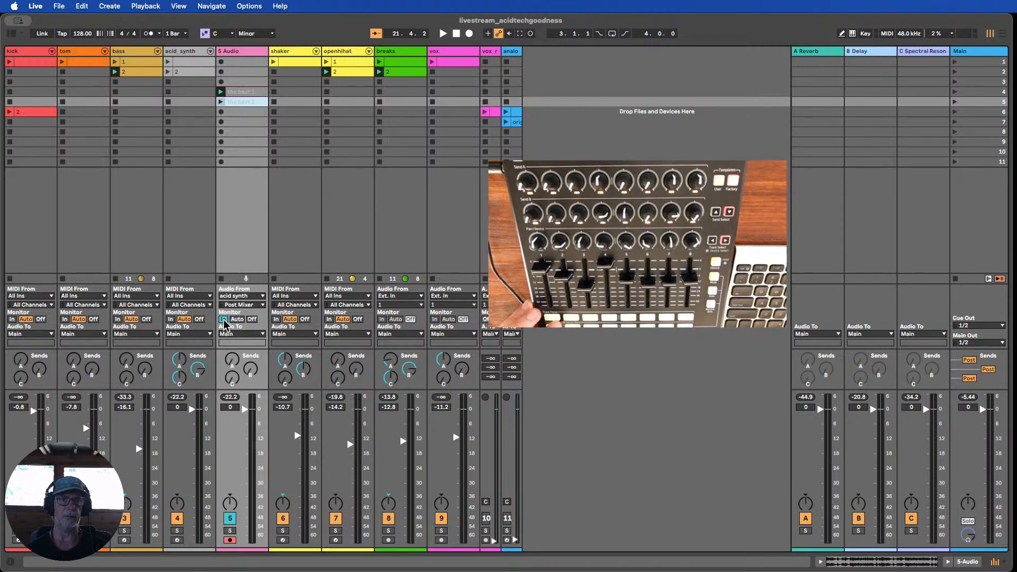
{"action": "left_click", "coordinate": [244, 92]}
{"action": "left_click", "coordinate": [246, 101], "text": "shift"}
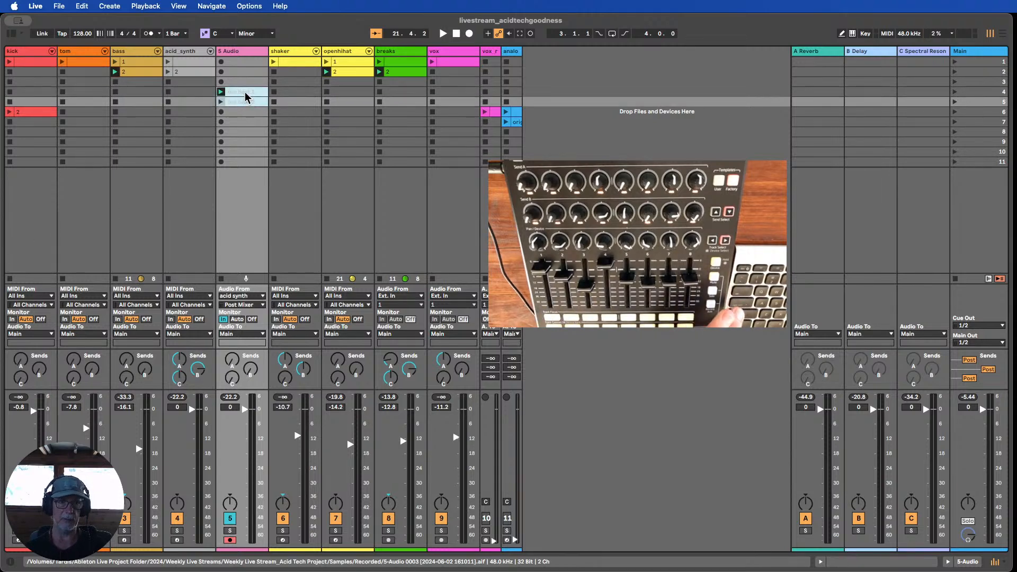
{"action": "left_click_drag", "start_coordinate": [245, 96], "coordinate": [243, 121]}
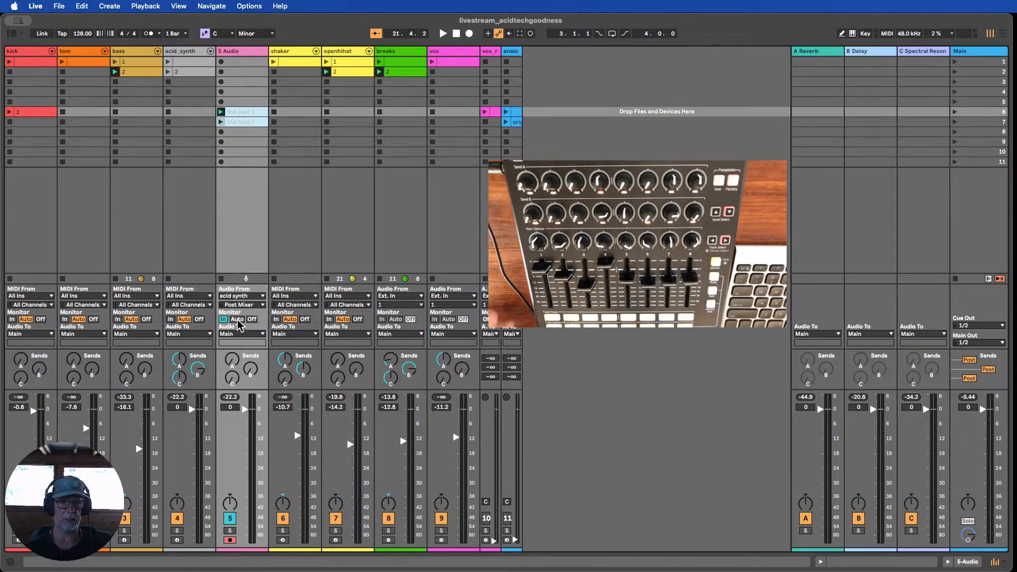
- Set the audio track's input to No Input, solo it and lower its volume to about -14 dB
{"action": "left_click", "coordinate": [249, 295]}
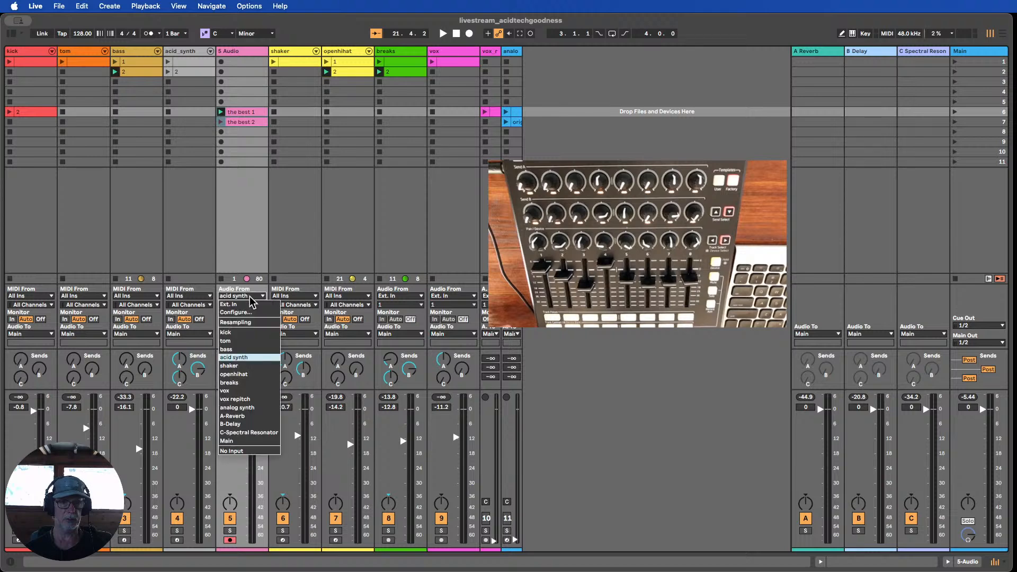
{"action": "left_click", "coordinate": [243, 451]}
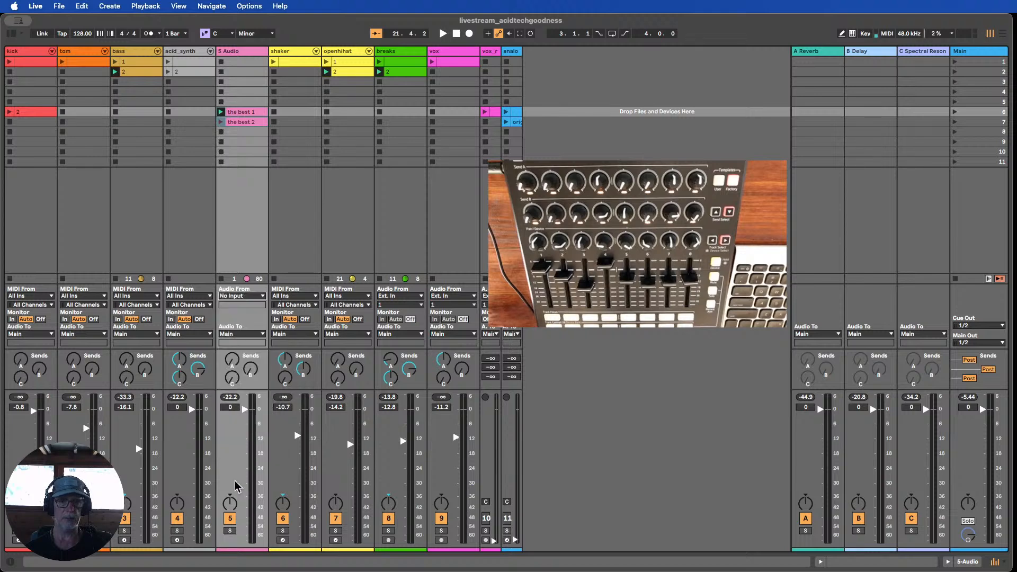
{"action": "left_click", "coordinate": [231, 531]}
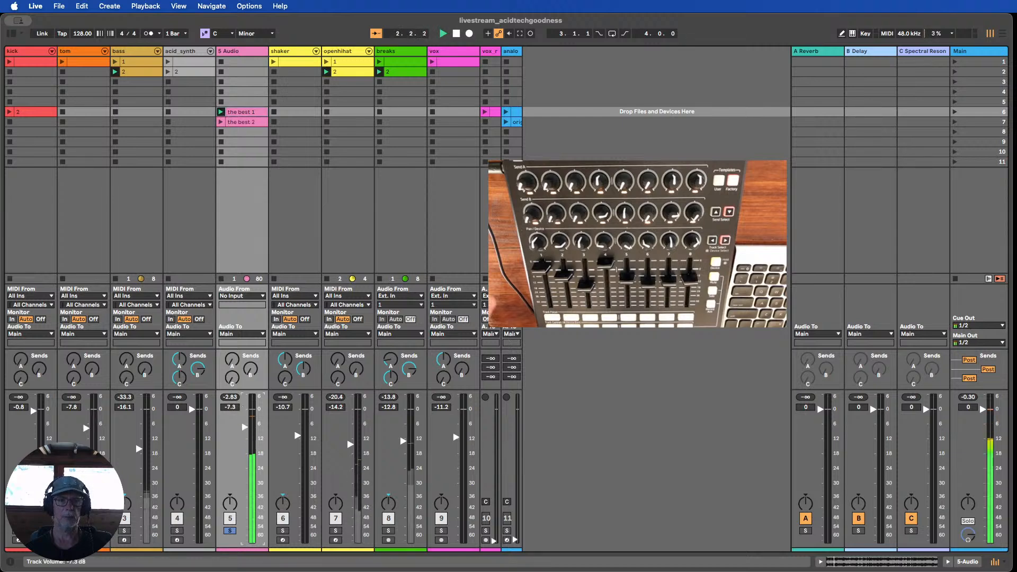
{"action": "left_click_drag", "start_coordinate": [247, 419], "coordinate": [247, 461]}
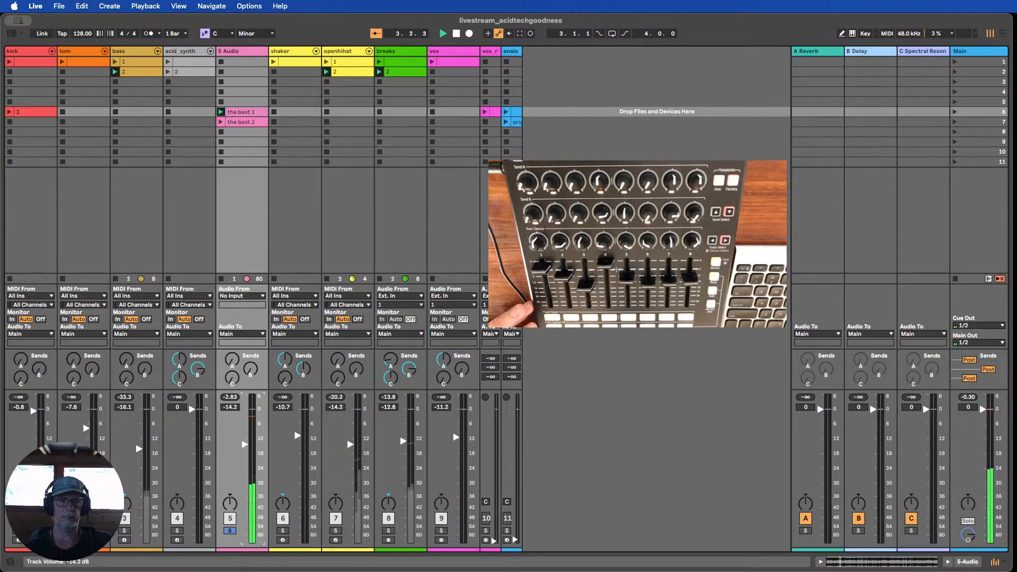
- Loop the first 16 bars of the clip "the best 1", and change the loop to eight bars starting at bar 5
{"action": "double_click", "coordinate": [239, 113]}
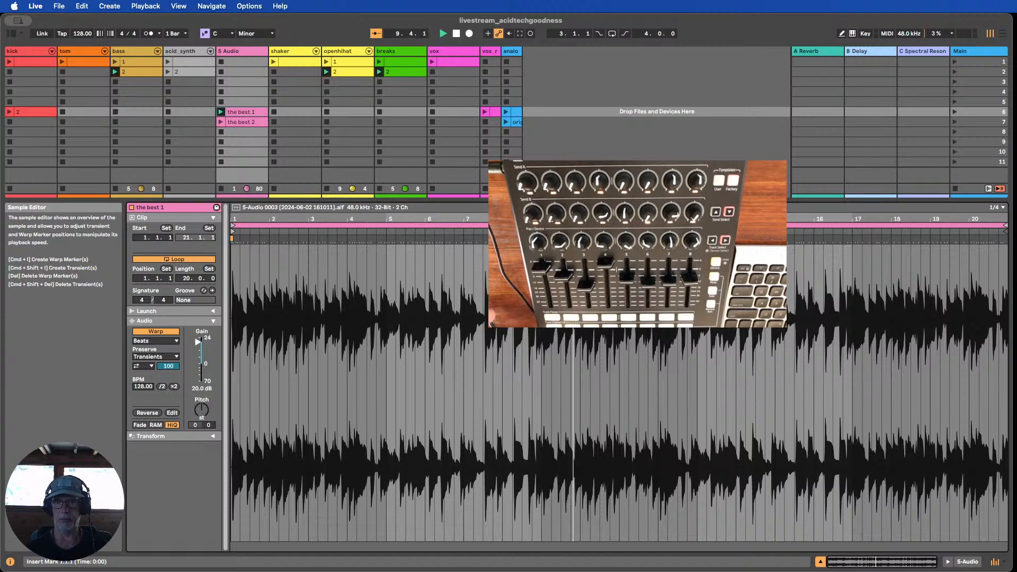
{"action": "left_click_drag", "start_coordinate": [852, 260], "coordinate": [231, 273]}
{"action": "key", "text": "cmd+l"}
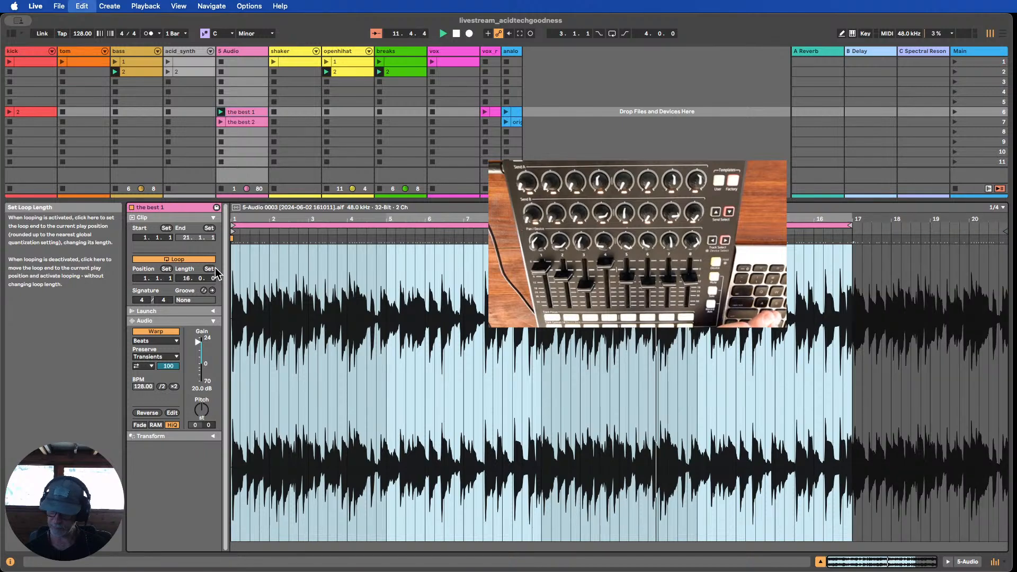
{"action": "left_click_drag", "start_coordinate": [385, 259], "coordinate": [551, 261]}
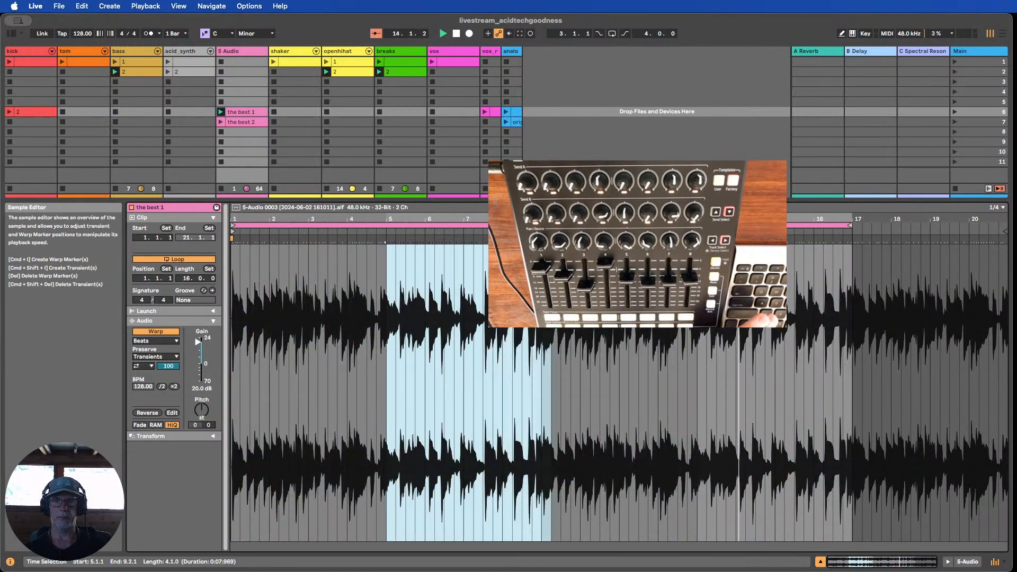
{"action": "left_click_drag", "start_coordinate": [697, 262], "coordinate": [383, 262]}
{"action": "key", "text": "cmd+l"}
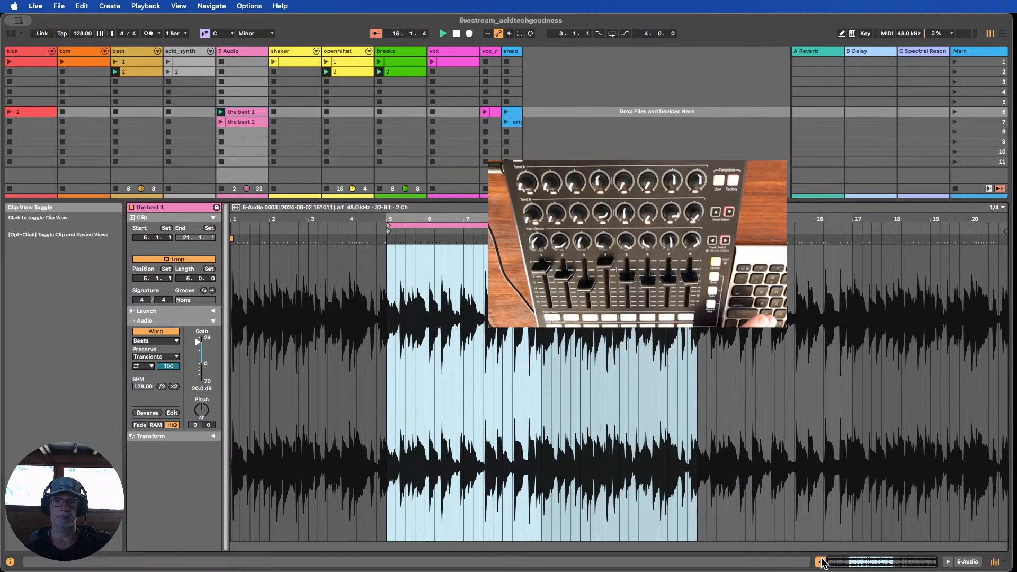
{"action": "key", "text": "super+alt+l"}
- Play the clip "the best 2" and examine its waveform, highlighting four bars from bar 5
{"action": "left_click", "coordinate": [241, 122]}
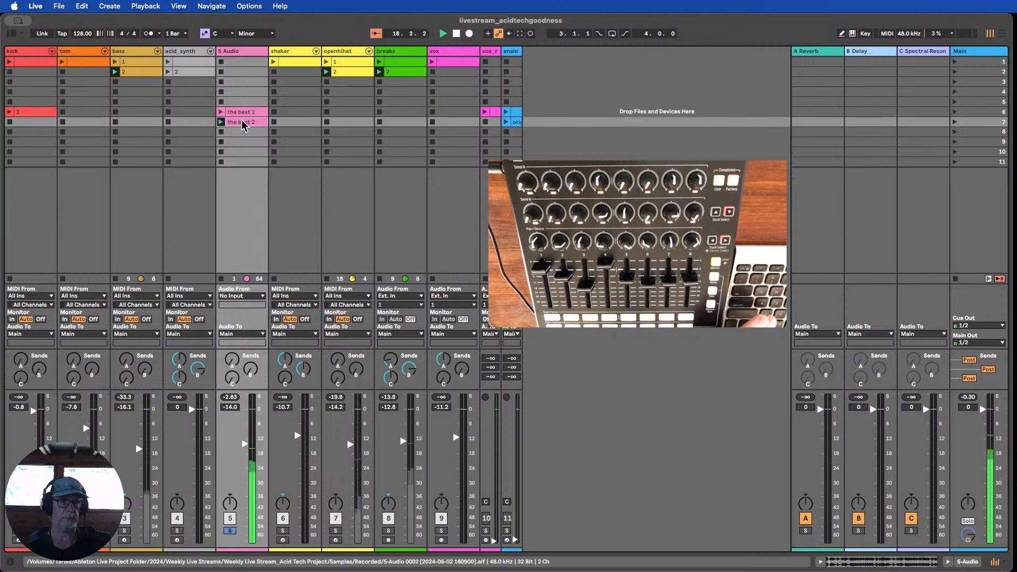
{"action": "double_click", "coordinate": [241, 122]}
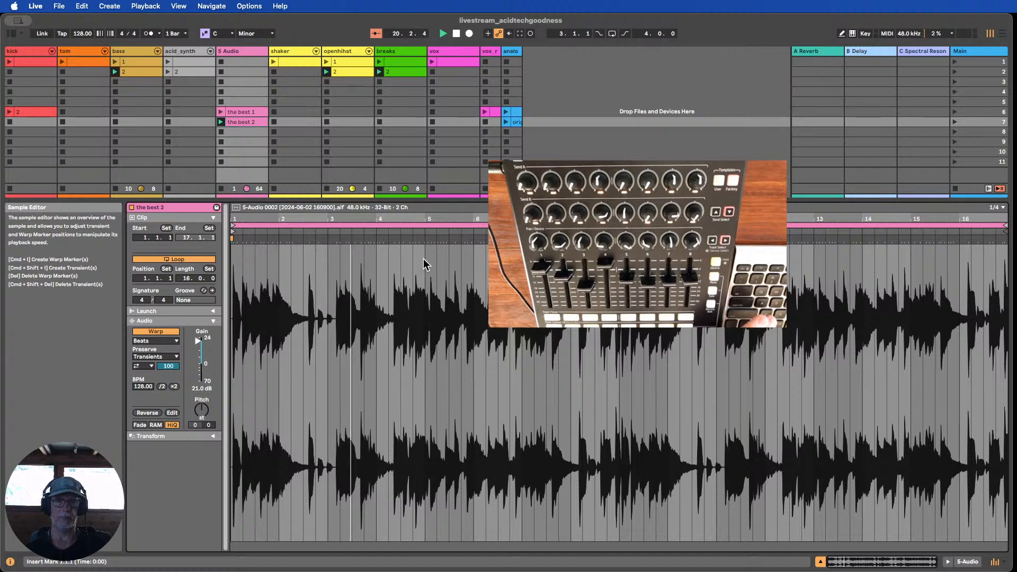
{"action": "left_click_drag", "start_coordinate": [423, 259], "coordinate": [619, 370]}
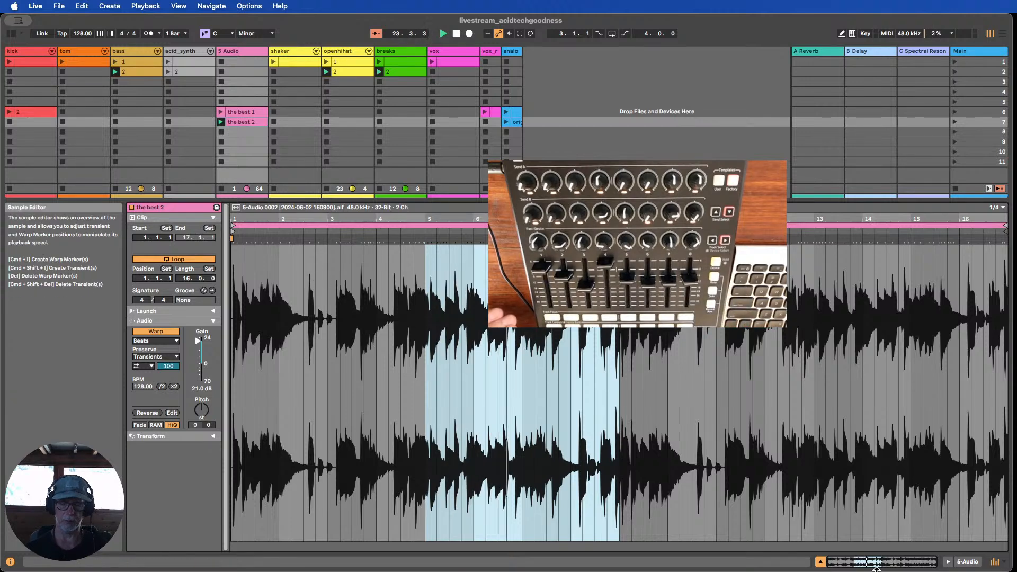
{"action": "left_click", "coordinate": [247, 91]}
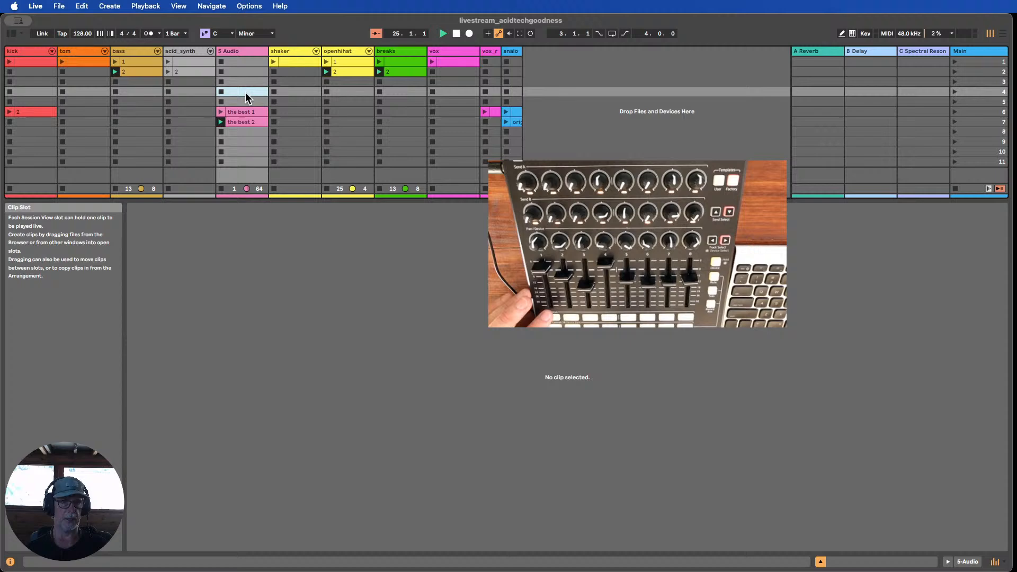
{"action": "left_click", "coordinate": [820, 561]}
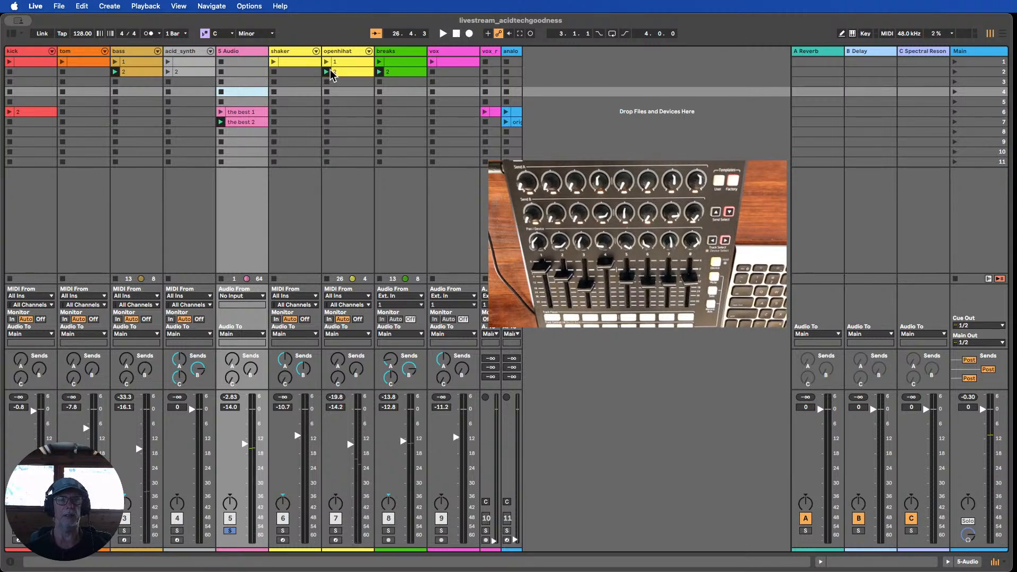
- Show the acid_synth track's devices and turn off solo on the audio track
{"action": "double_click", "coordinate": [184, 52]}
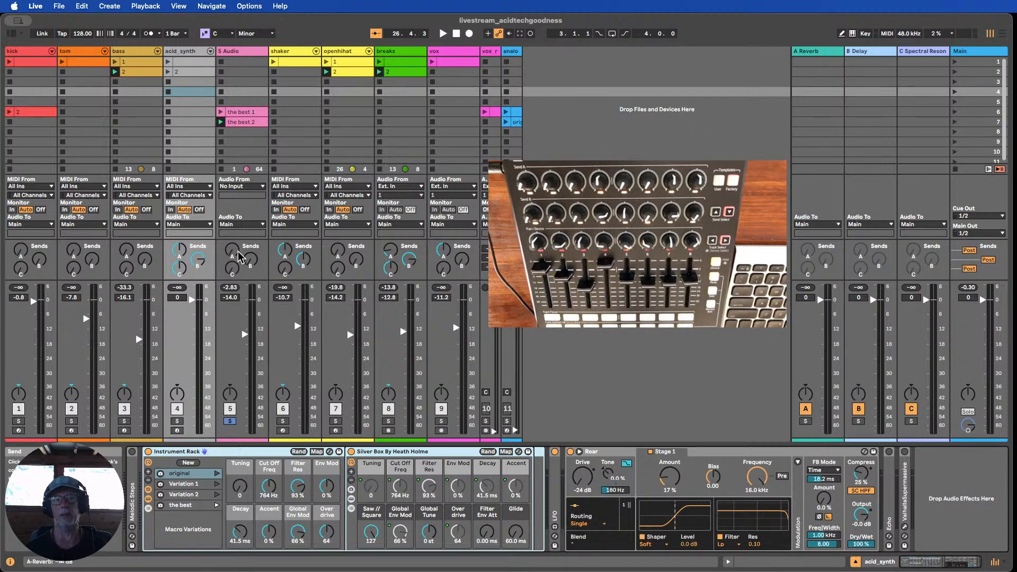
{"action": "left_click", "coordinate": [231, 422]}
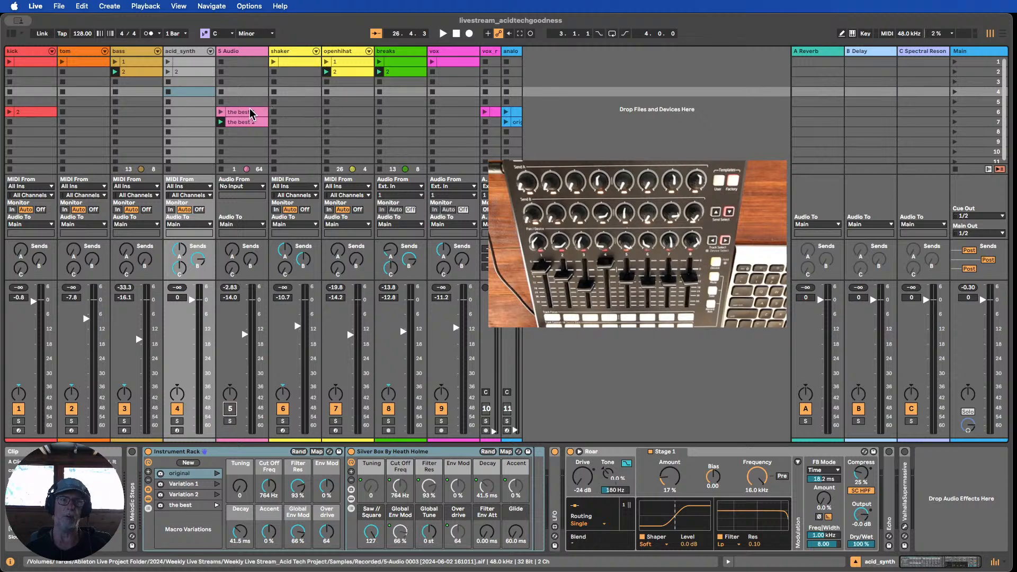
{"action": "left_click", "coordinate": [247, 113]}
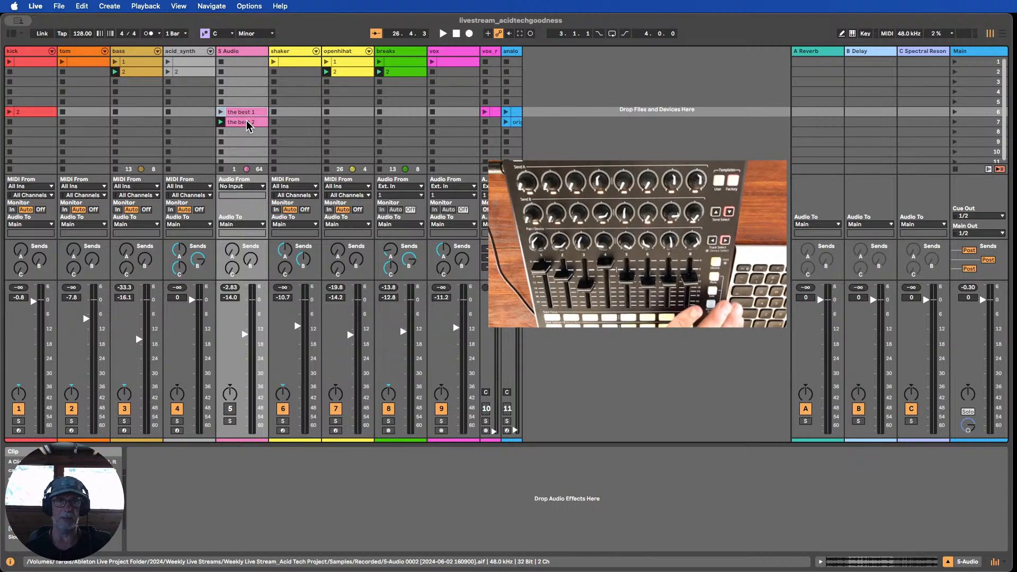
{"action": "left_click", "coordinate": [247, 124]}
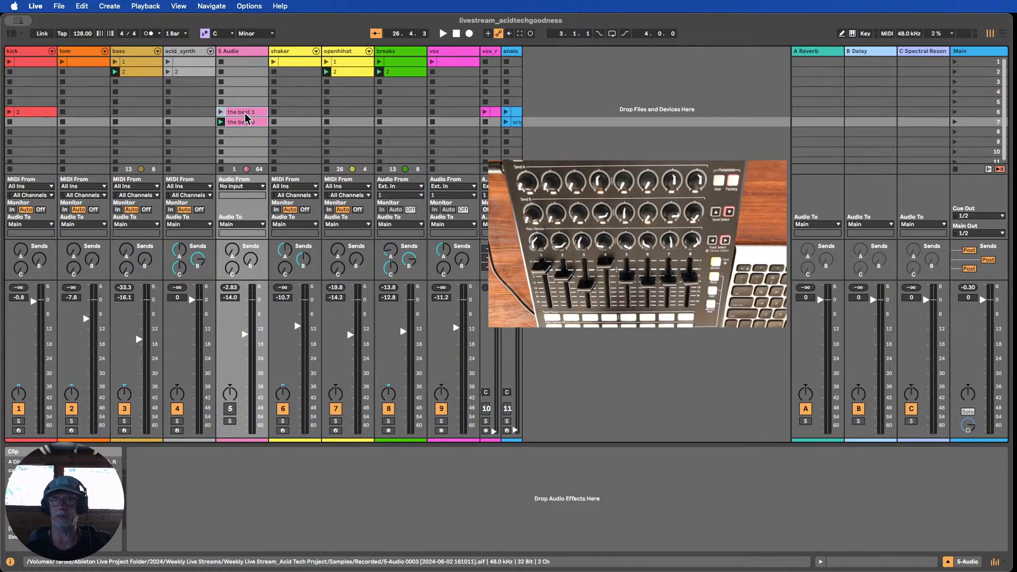
{"action": "left_click", "coordinate": [246, 112]}
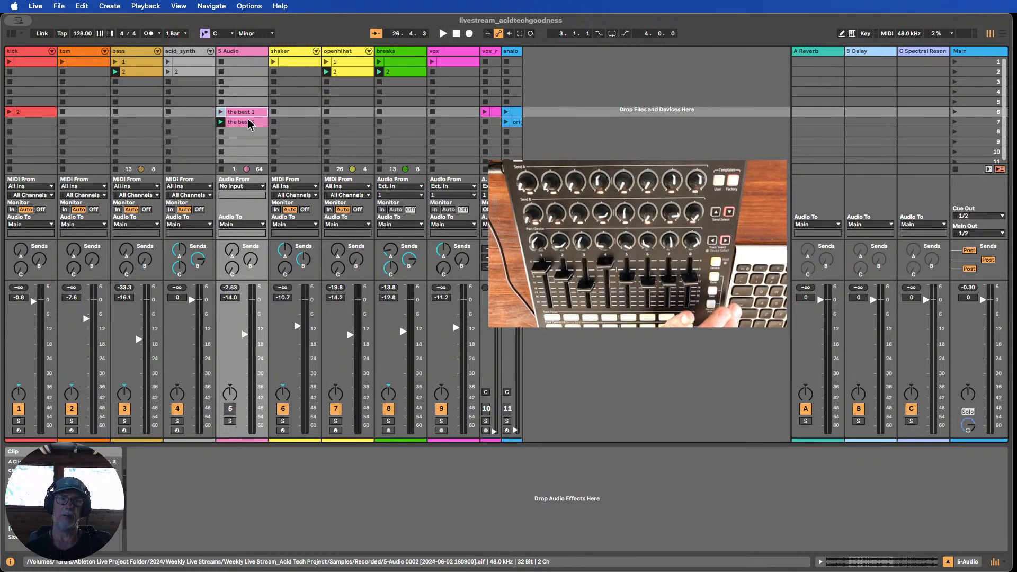
{"action": "left_click", "coordinate": [238, 102]}
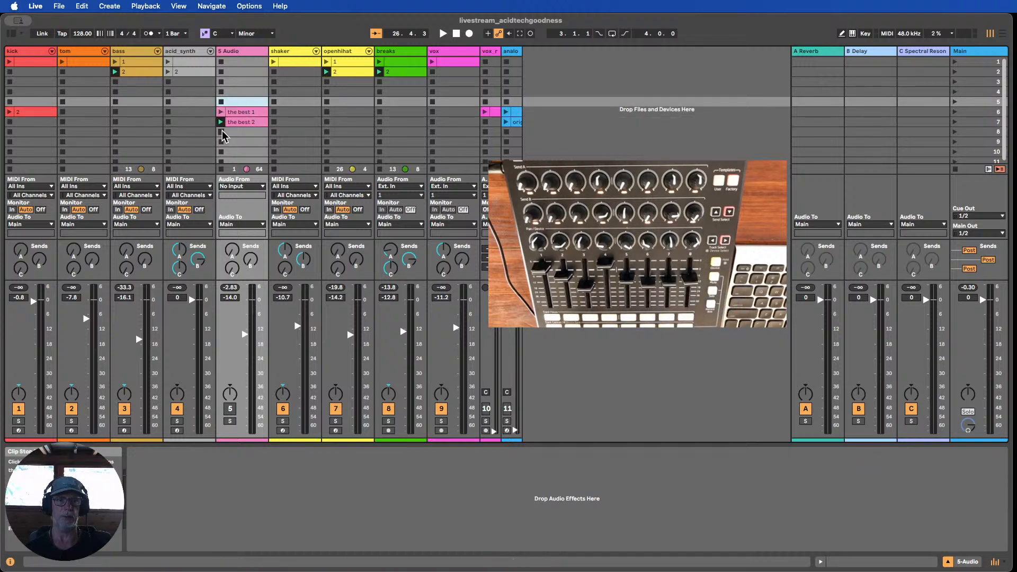
- Move the audio track with the recorded takes behind the analog synth track as the last track
{"action": "left_click", "coordinate": [238, 51]}
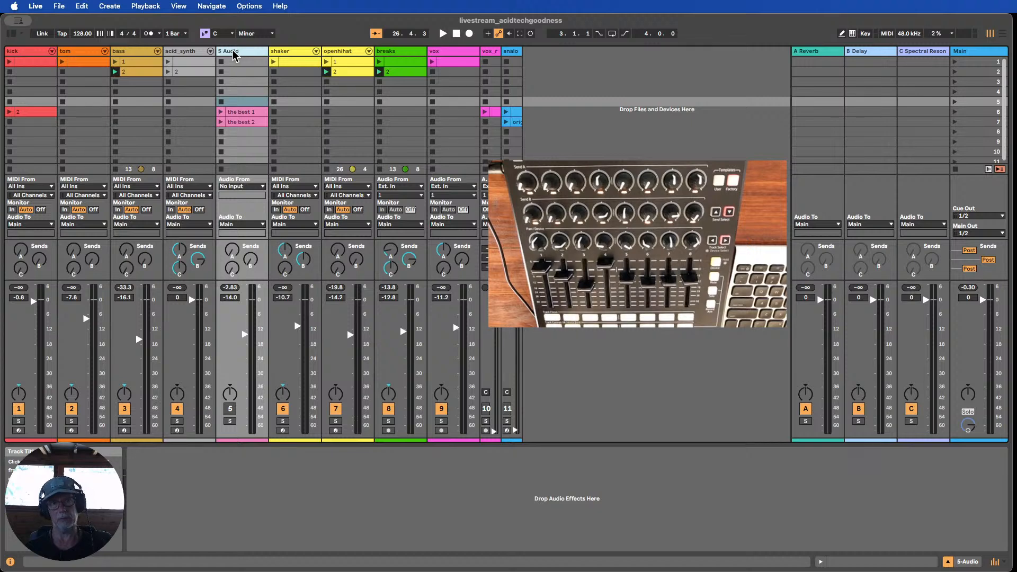
{"action": "left_click_drag", "start_coordinate": [238, 55], "coordinate": [539, 54]}
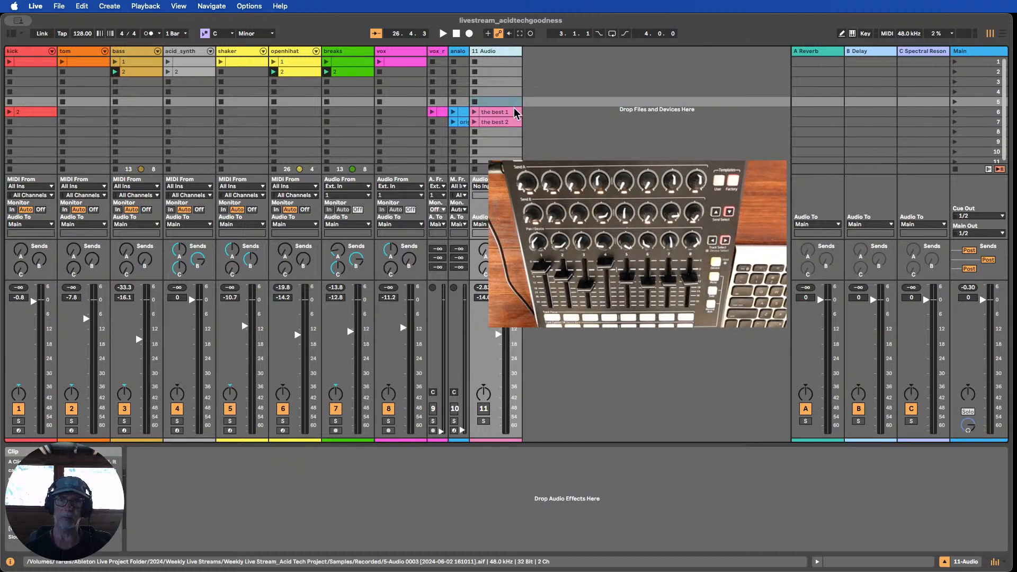
{"action": "left_click", "coordinate": [504, 95]}
- Solo the acid_synth track, select its first clip and return the playback position to the start
{"action": "left_click", "coordinate": [196, 52]}
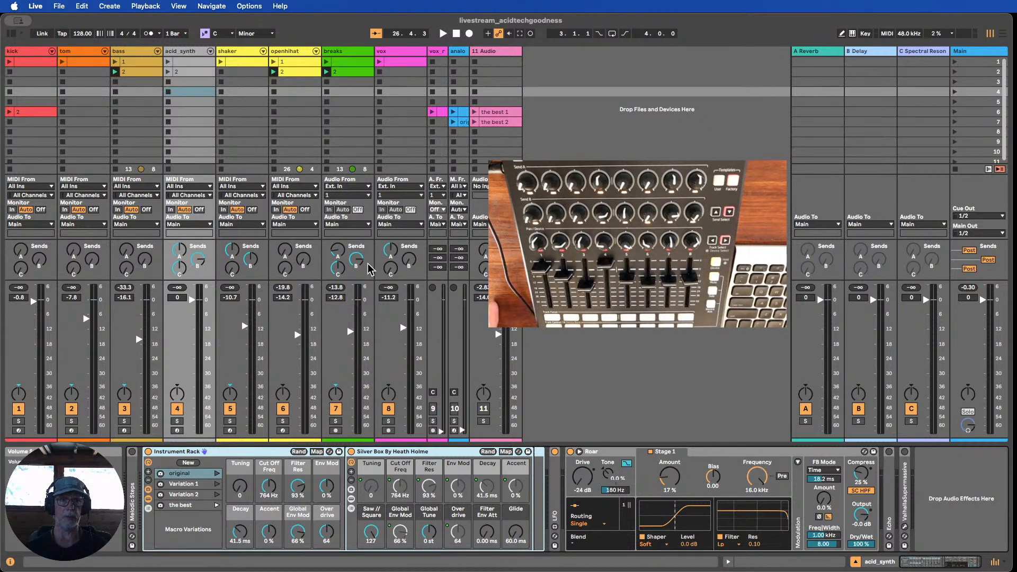
{"action": "left_click", "coordinate": [201, 74]}
{"action": "left_click", "coordinate": [196, 81]}
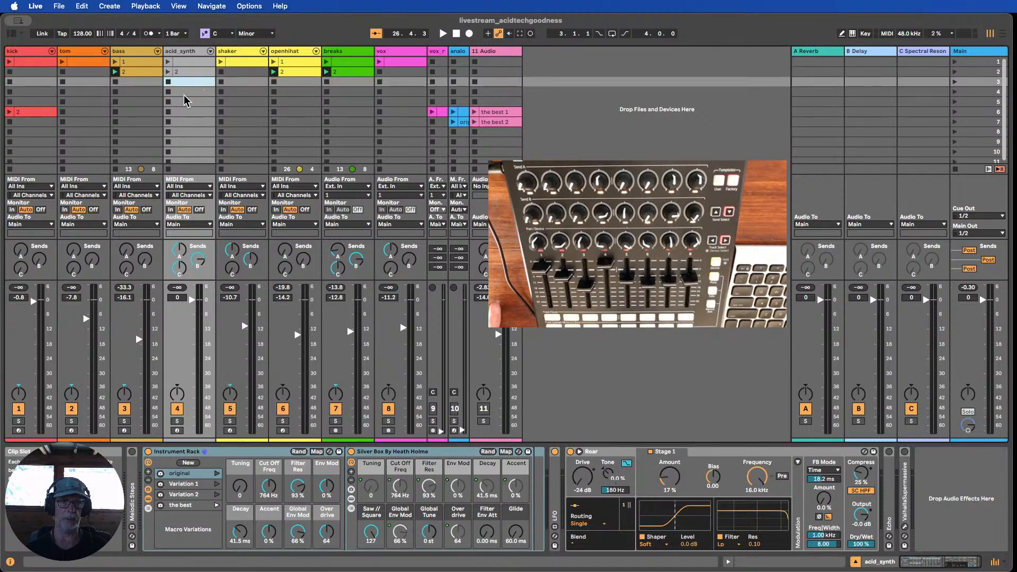
{"action": "left_click", "coordinate": [182, 57]}
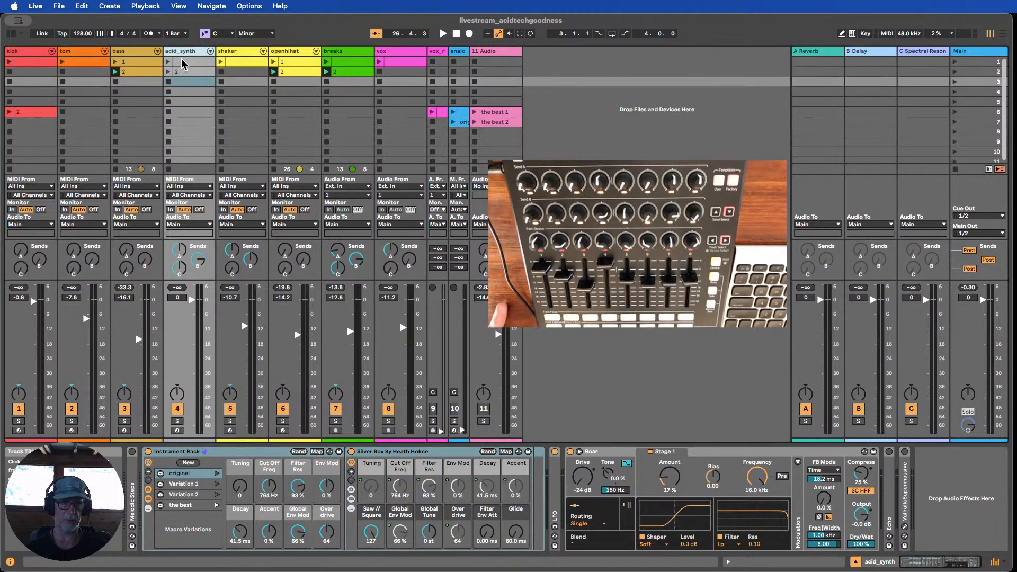
{"action": "left_click", "coordinate": [177, 421]}
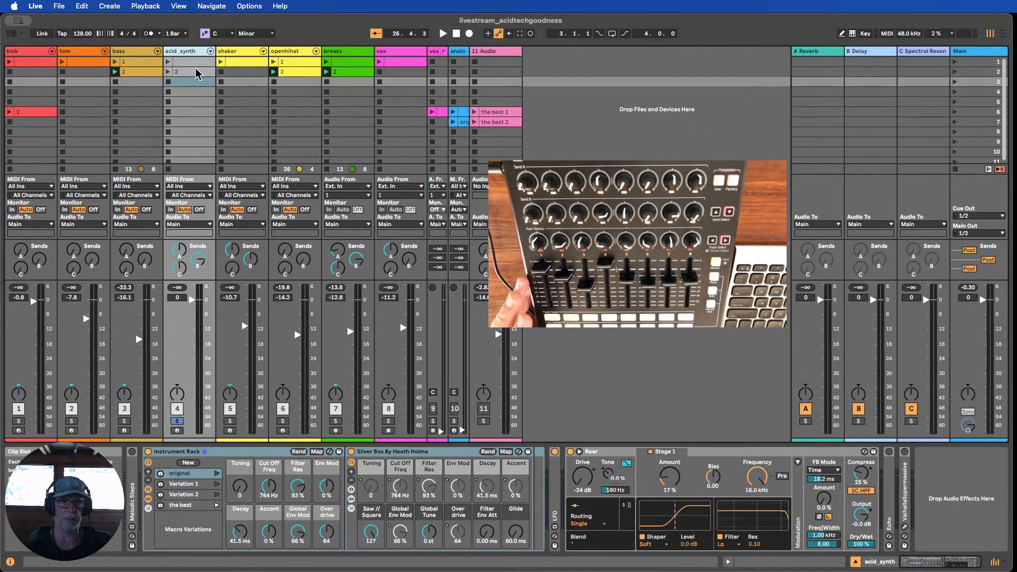
{"action": "left_click", "coordinate": [187, 63]}
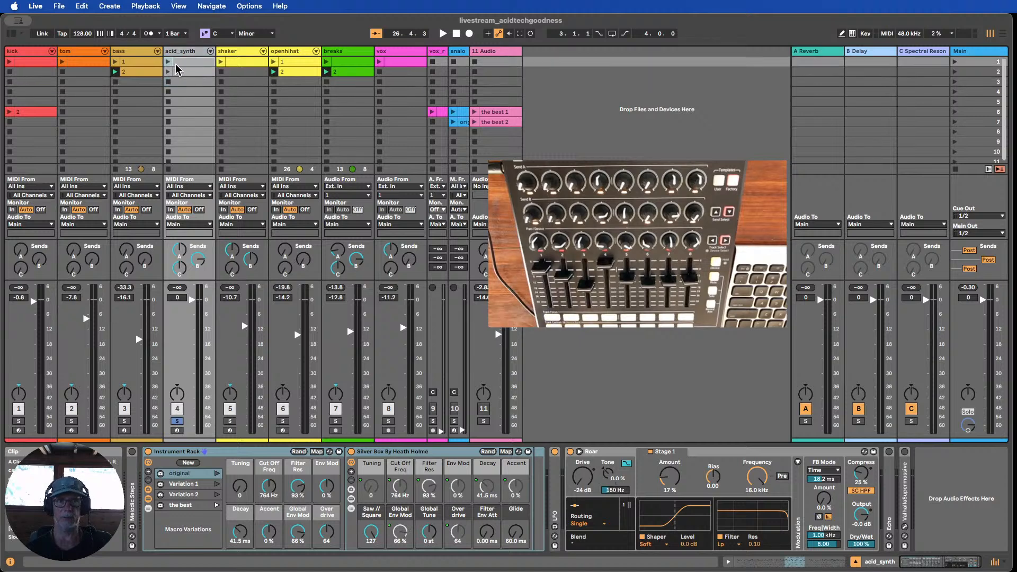
{"action": "left_click", "coordinate": [456, 35]}
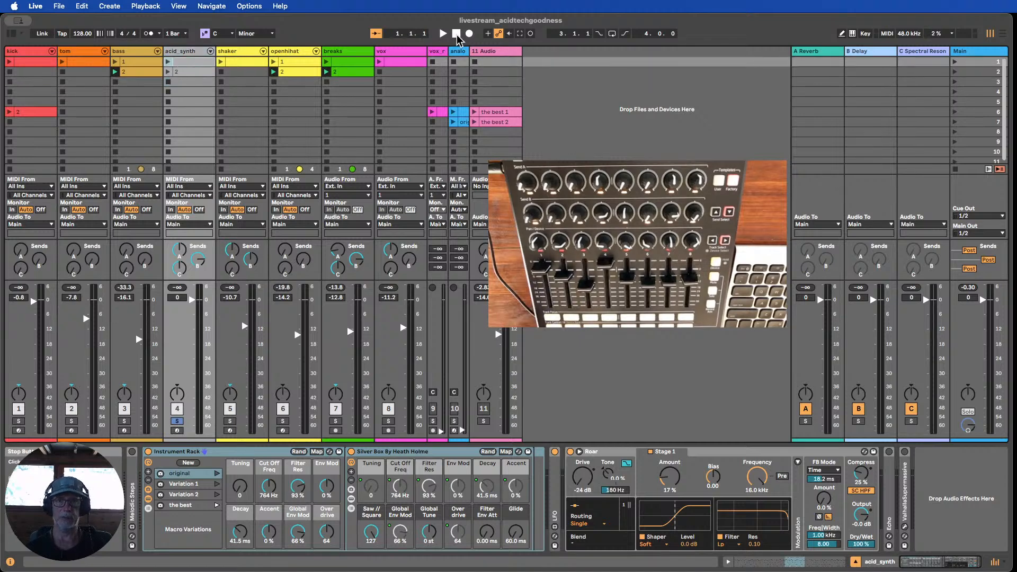
- Look at the empty Arrangement, hiding the browser and the device view there, and return to the Session view
{"action": "left_click", "coordinate": [1003, 35]}
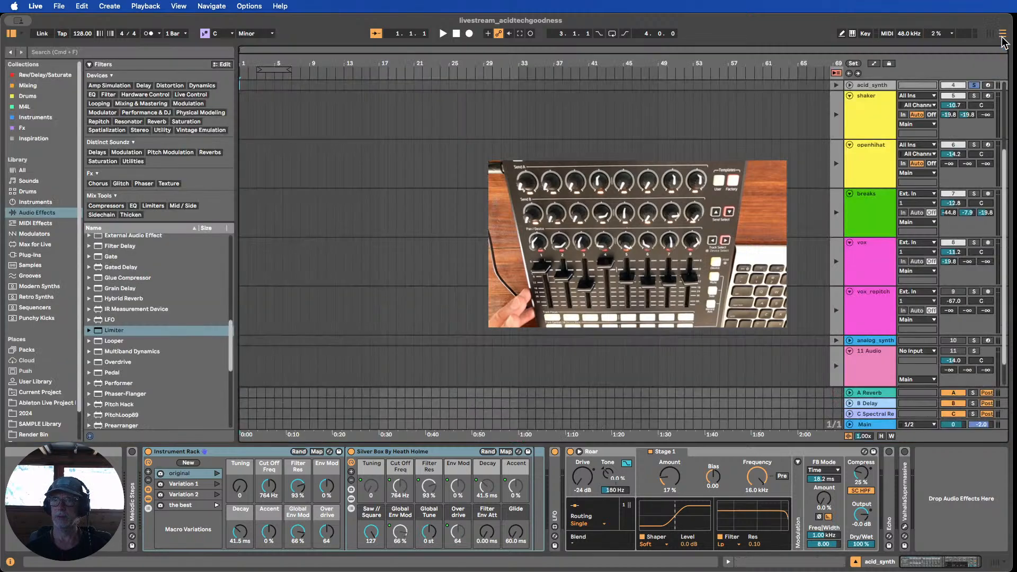
{"action": "left_click", "coordinate": [10, 35]}
{"action": "key", "text": "super+alt+l"}
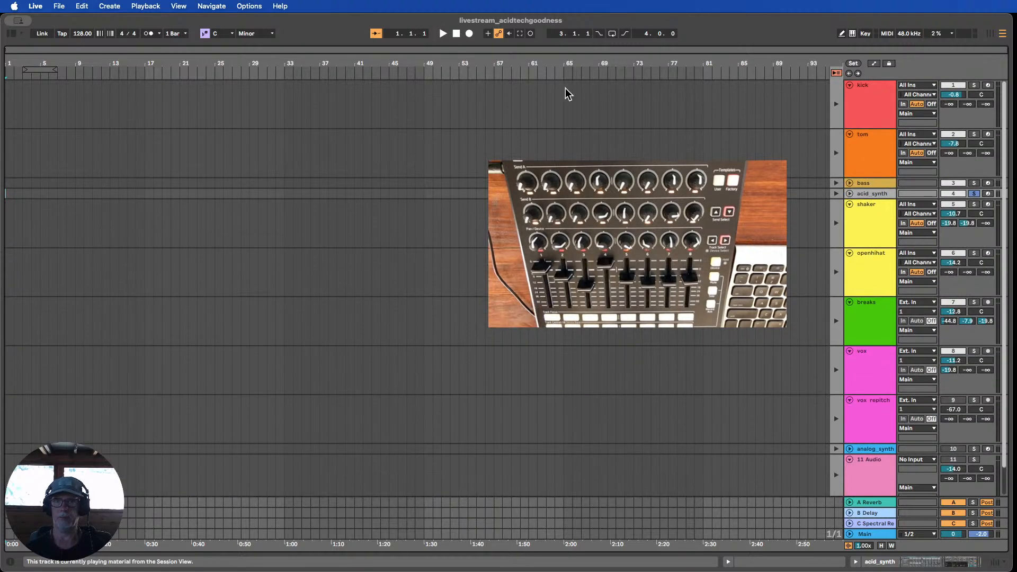
{"action": "left_click", "coordinate": [990, 35]}
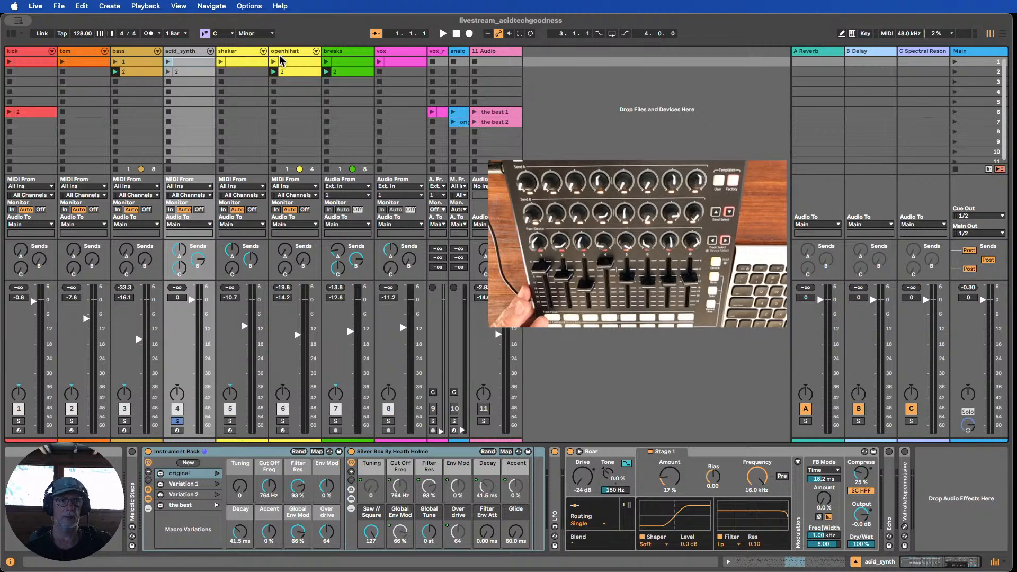
- Record a take into the Arrangement with the kick soloed and the first kick and tom clips launched, and stop it
{"action": "left_click", "coordinate": [469, 33]}
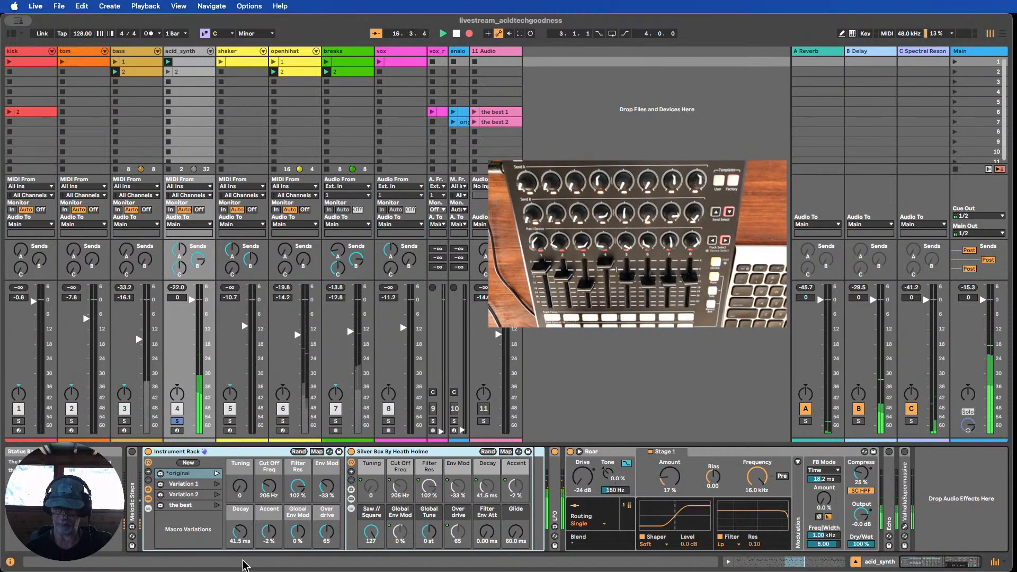
{"action": "left_click", "coordinate": [18, 421]}
{"action": "left_click", "coordinate": [10, 62]}
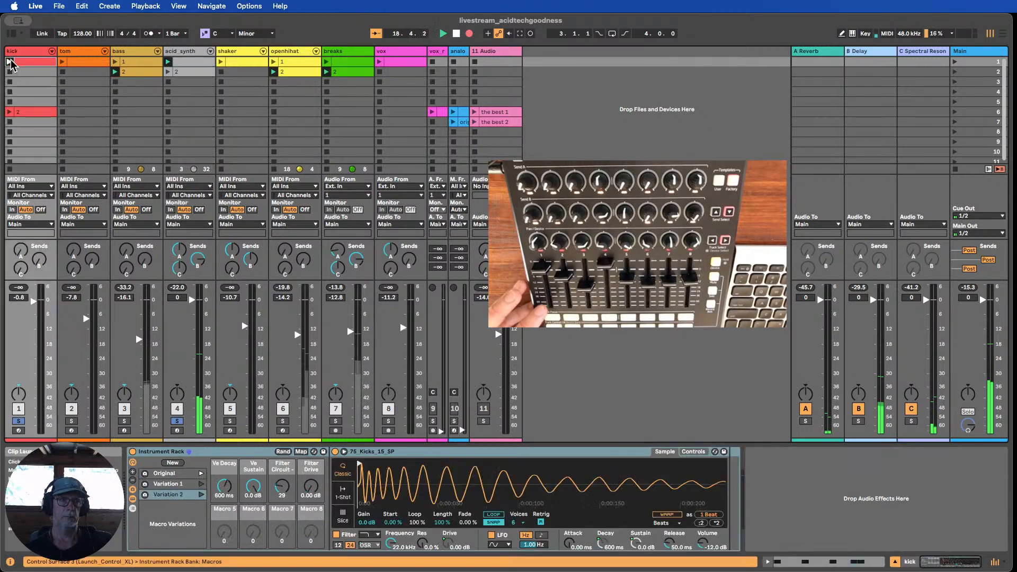
{"action": "left_click", "coordinate": [63, 62]}
{"action": "left_click", "coordinate": [190, 51]}
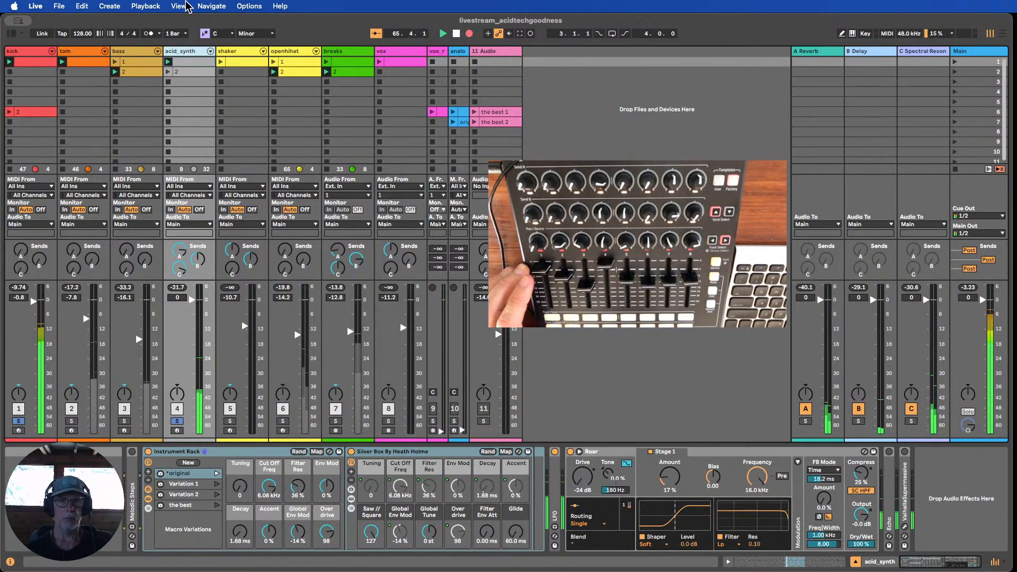
{"action": "left_click", "coordinate": [456, 34]}
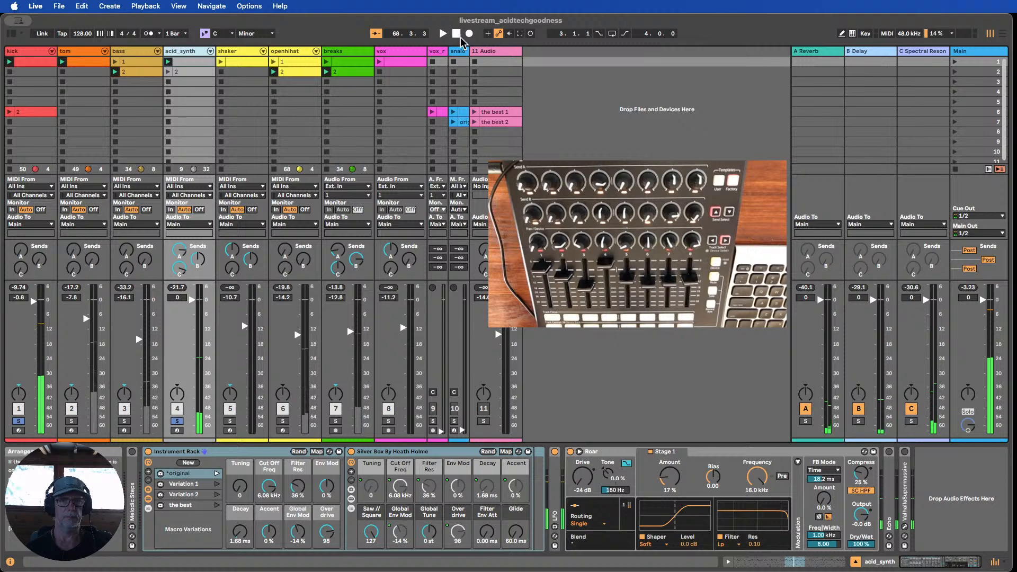
- Show the recorded take in the Arrangement, reactivate Arrangement playback and unfold the acid_synth and bass tracks
{"action": "left_click", "coordinate": [1001, 34]}
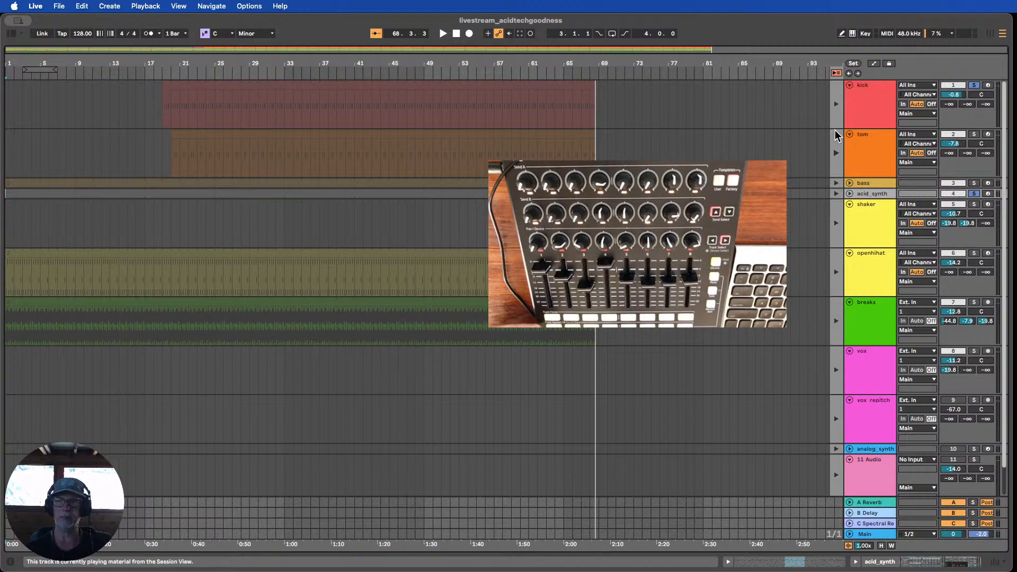
{"action": "left_click", "coordinate": [836, 72]}
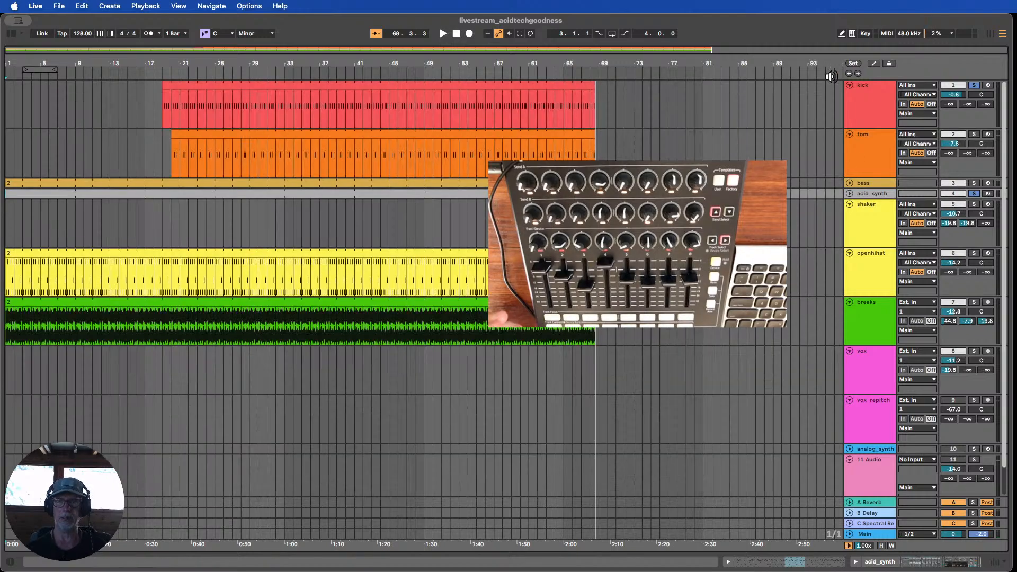
{"action": "left_click", "coordinate": [850, 194]}
{"action": "left_click", "coordinate": [849, 183]}
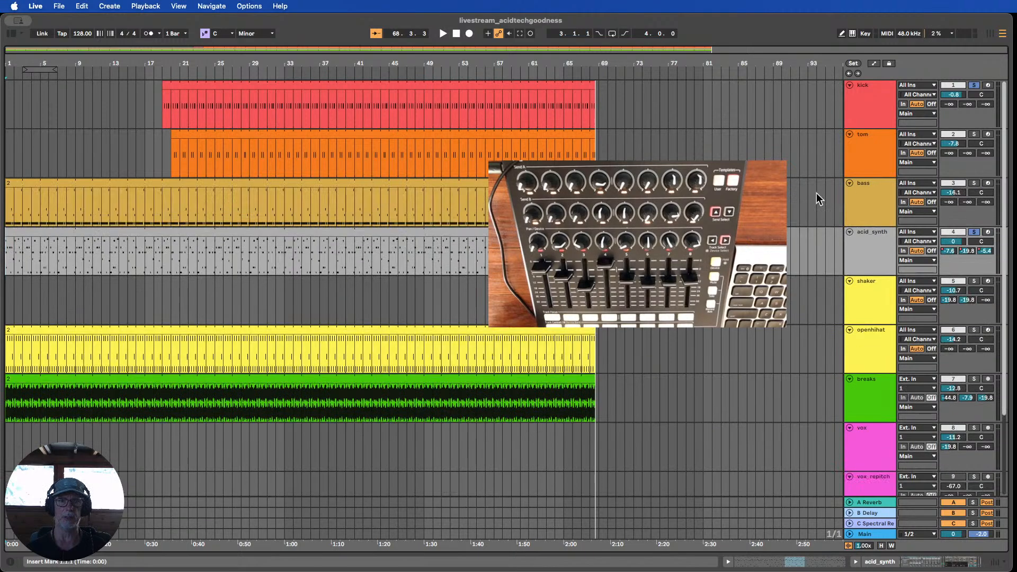
- Examine the recorded clips in the Arrangement from the kick track down to the last audio track
{"action": "scroll", "coordinate": [503, 288], "scroll_direction": "down", "scroll_amount": 1}
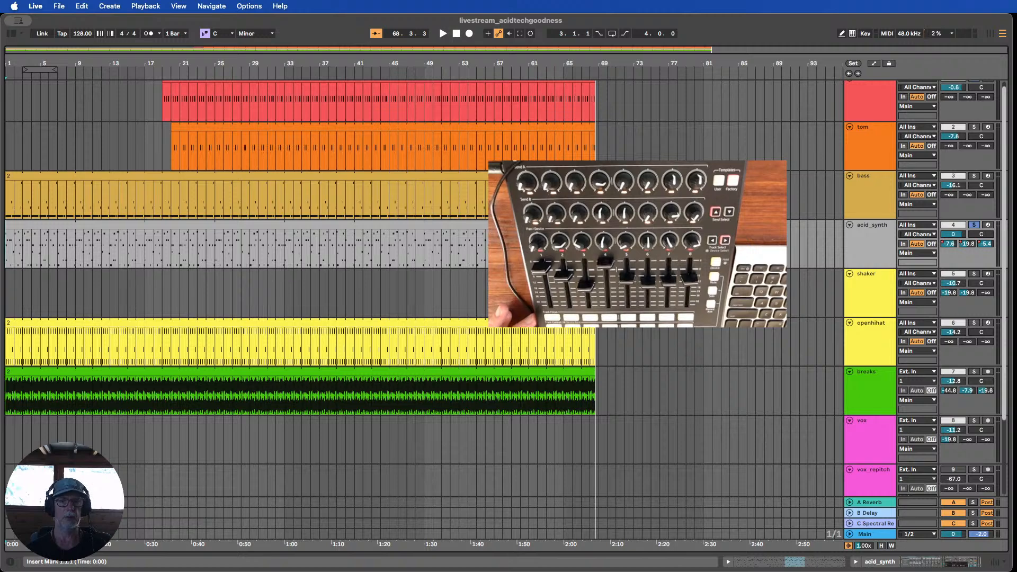
{"action": "scroll", "coordinate": [503, 289], "scroll_direction": "up", "scroll_amount": 1}
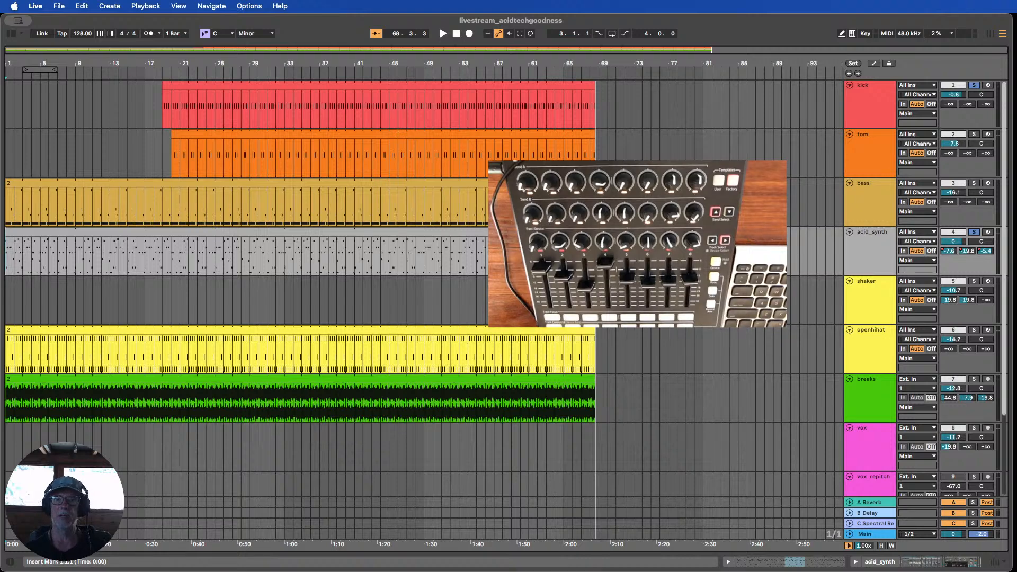
{"action": "left_click", "coordinate": [625, 254]}
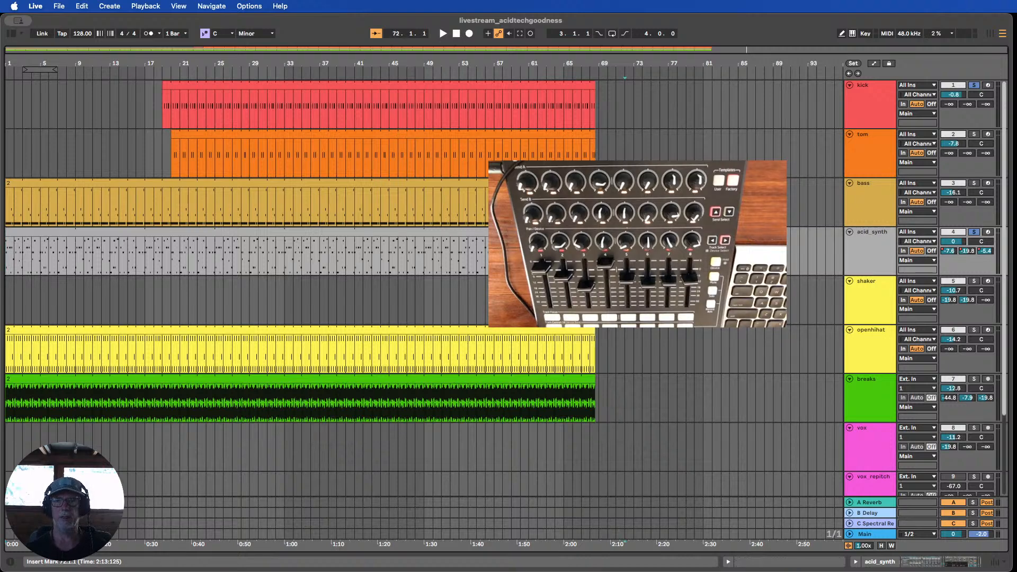
{"action": "scroll", "coordinate": [509, 286], "scroll_direction": "down", "scroll_amount": 1}
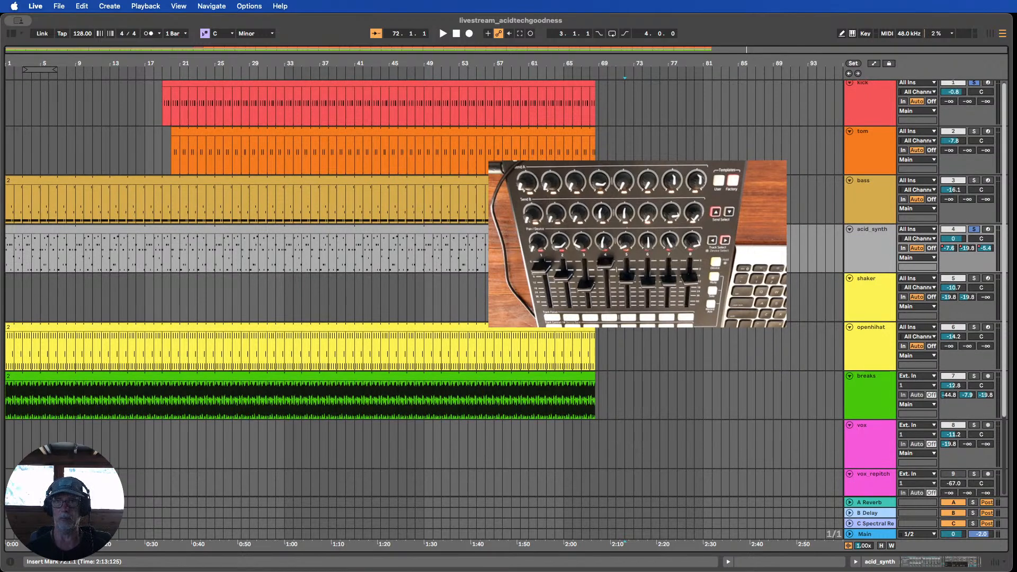
{"action": "scroll", "coordinate": [509, 287], "scroll_direction": "up", "scroll_amount": 1}
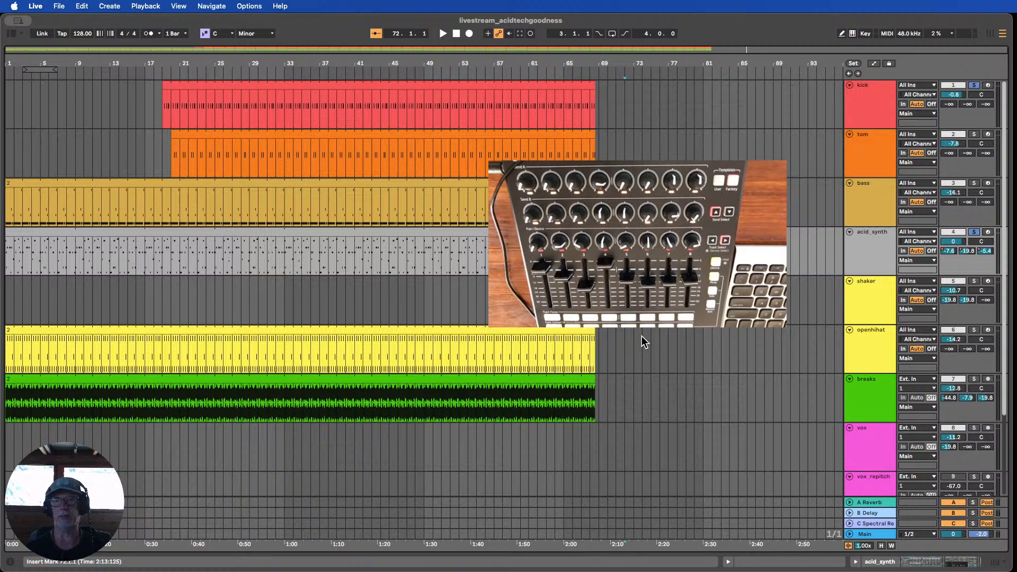
{"action": "scroll", "coordinate": [641, 336], "scroll_direction": "down", "scroll_amount": 2}
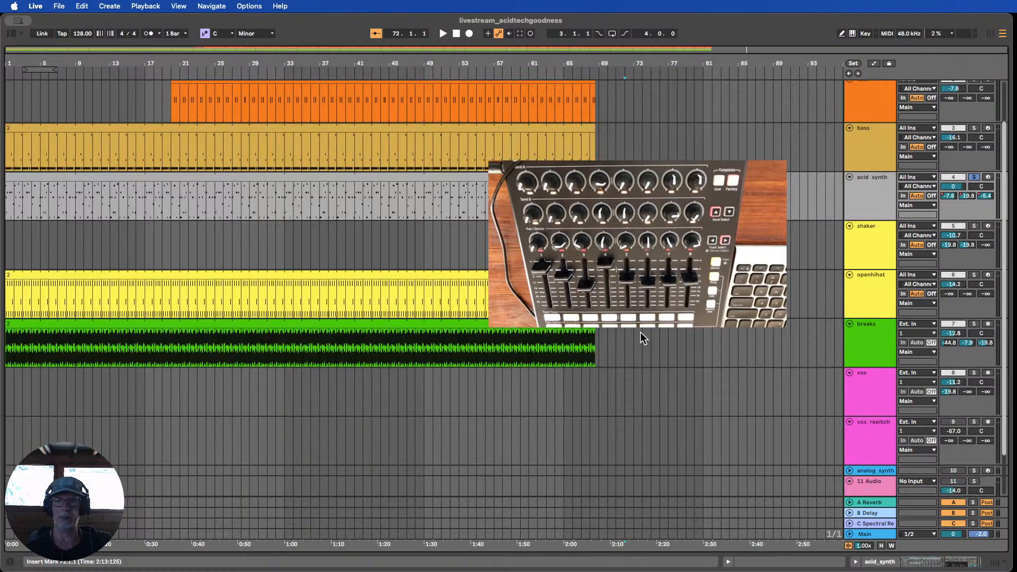
{"action": "scroll", "coordinate": [641, 337], "scroll_direction": "down", "scroll_amount": 2}
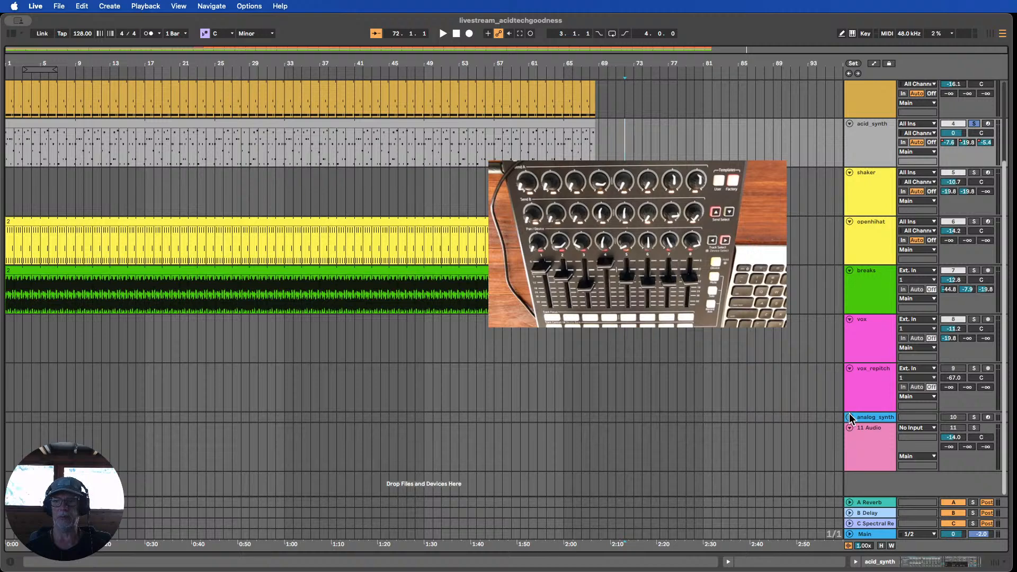
{"action": "scroll", "coordinate": [738, 380], "scroll_direction": "up", "scroll_amount": 4}
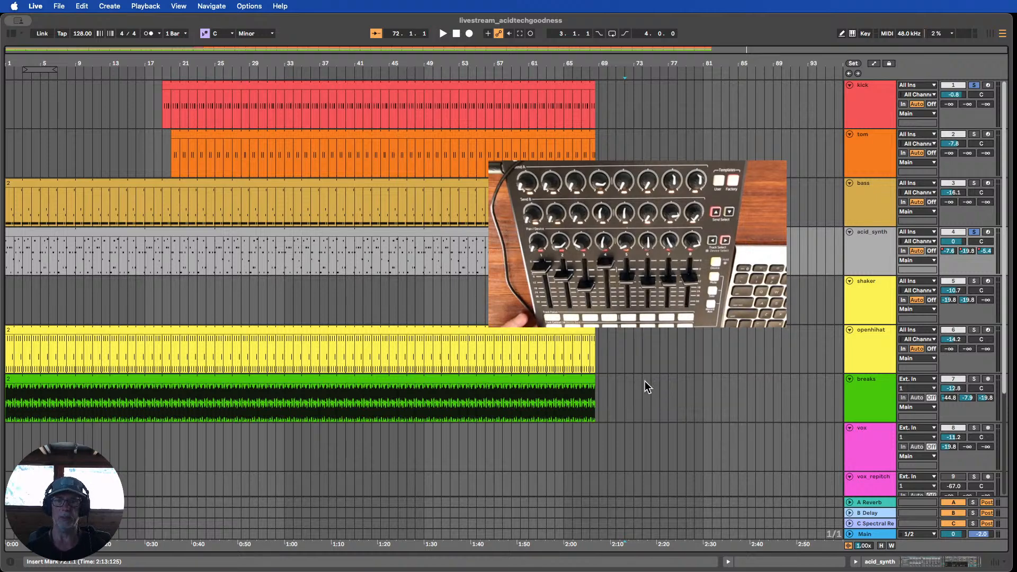
- Delete all recorded clips from the kick through the breaks track in the Arrangement and return to the Session view
{"action": "left_click_drag", "start_coordinate": [646, 386], "coordinate": [3, 101]}
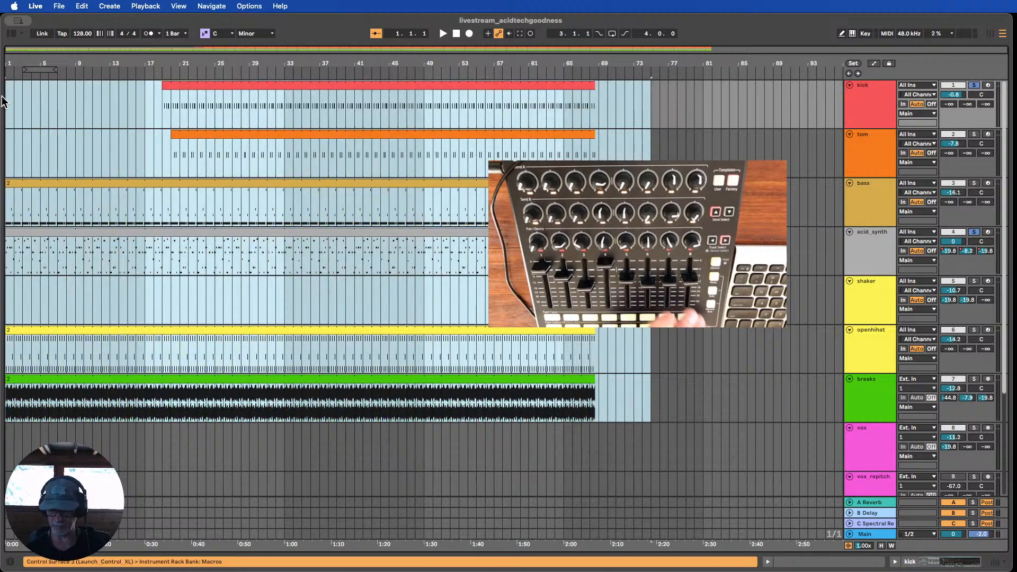
{"action": "key", "text": "Delete"}
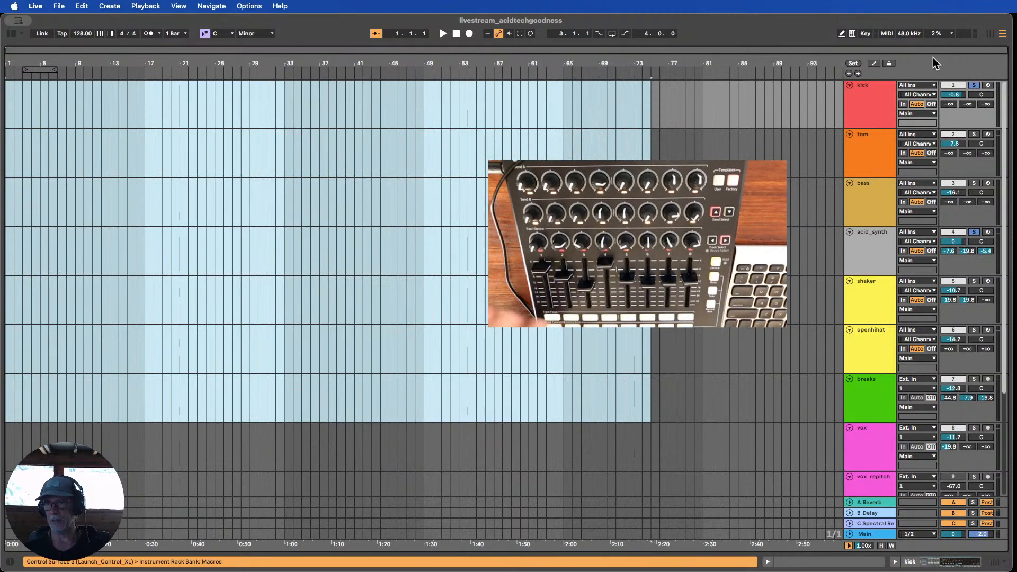
{"action": "left_click", "coordinate": [989, 34]}
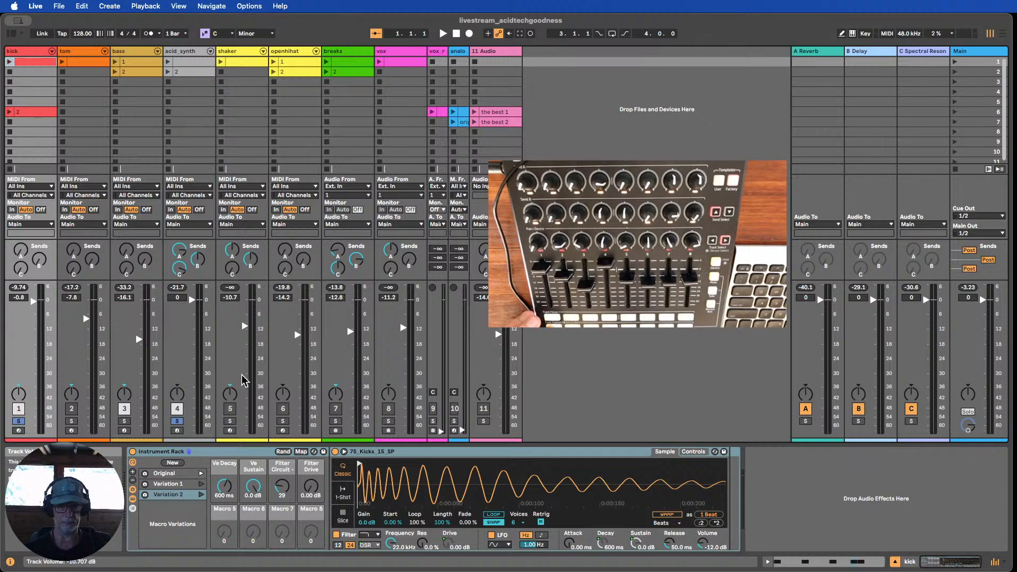
- Solo the bass track and insert a new audio track directly after the acid_synth track
{"action": "left_click", "coordinate": [125, 422]}
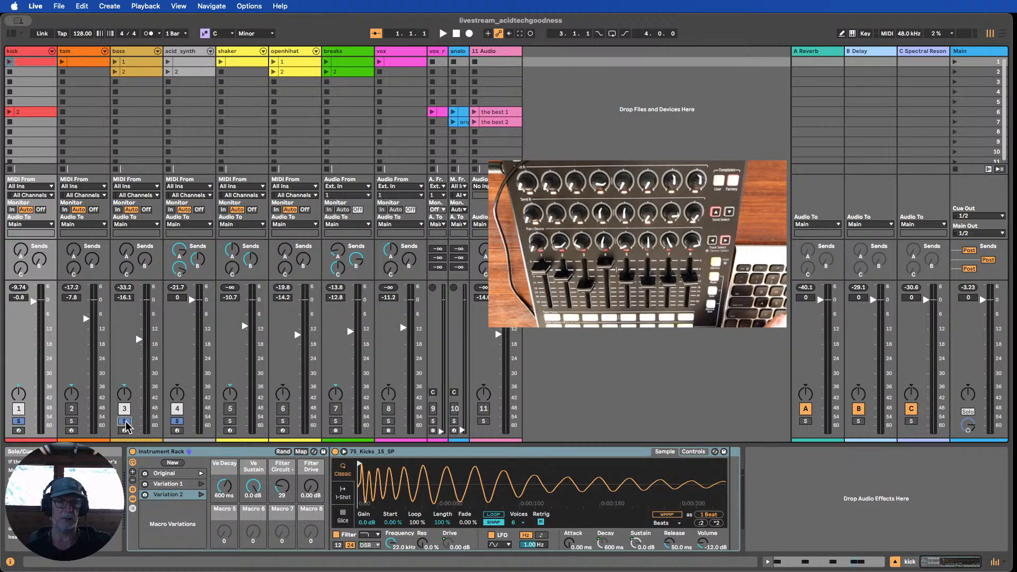
{"action": "left_click", "coordinate": [183, 51]}
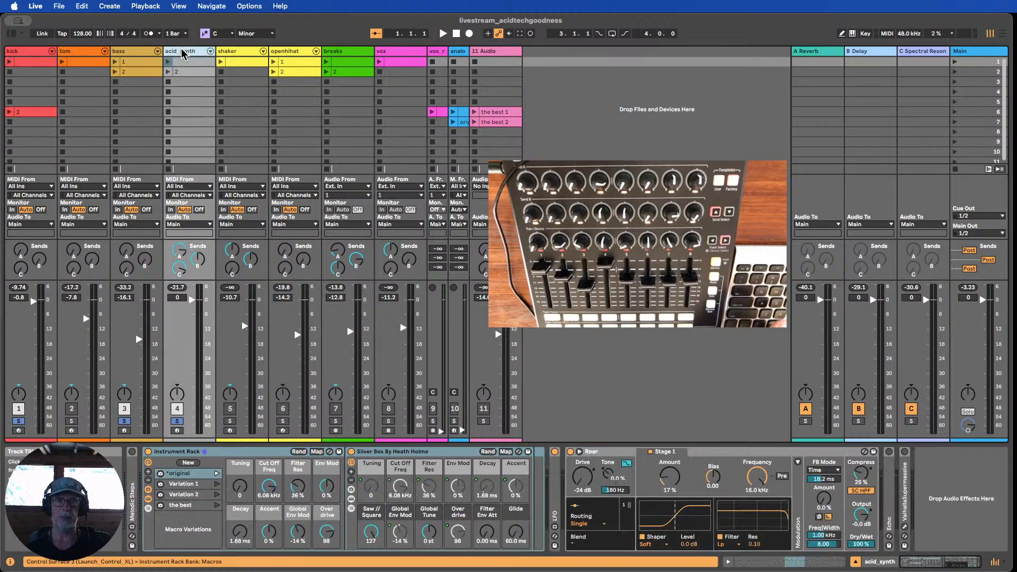
{"action": "right_click", "coordinate": [185, 53]}
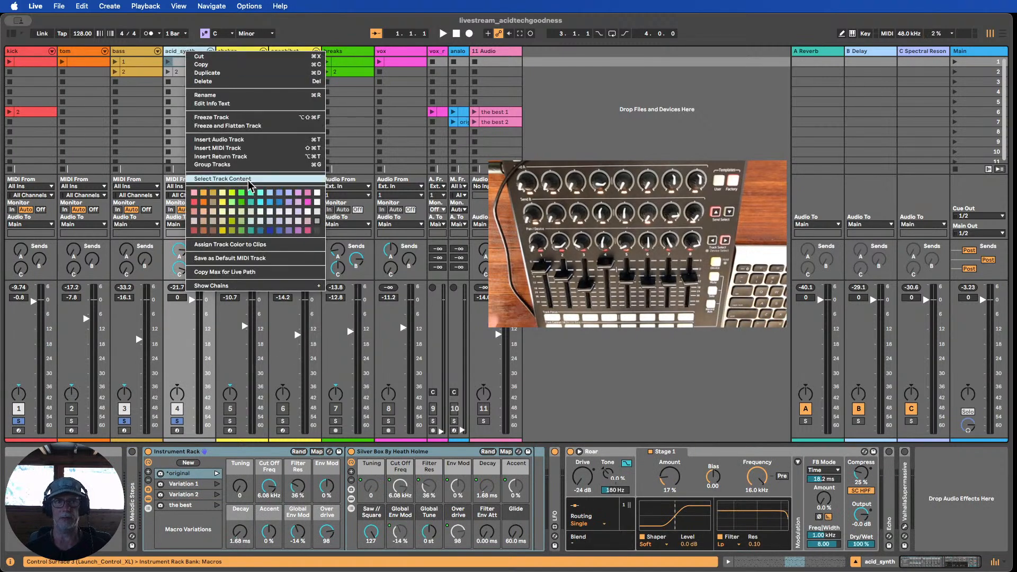
{"action": "left_click", "coordinate": [239, 141]}
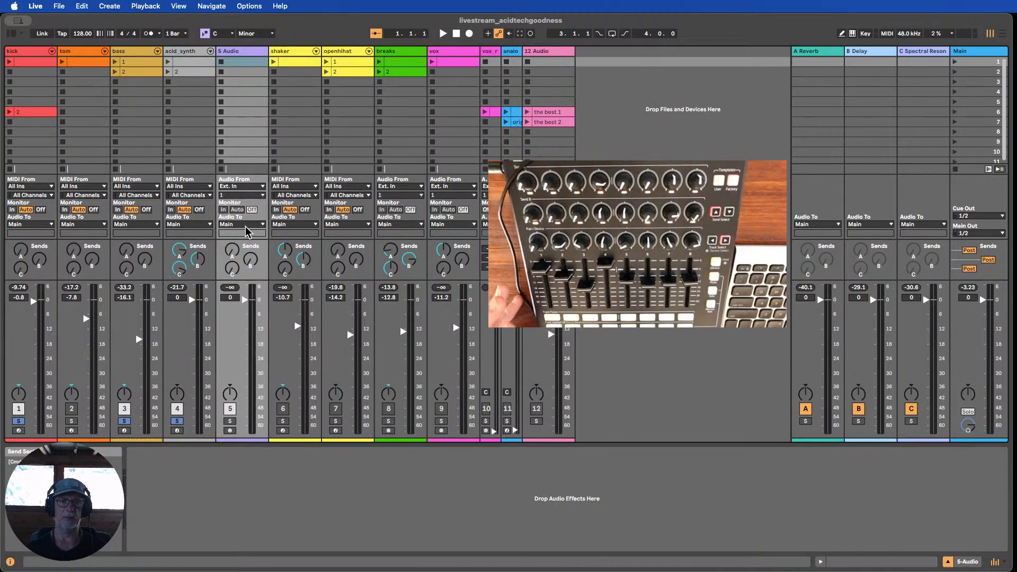
- Set the new audio track's input to acid synth with monitoring on In, and arm it for recording
{"action": "left_click", "coordinate": [246, 186]}
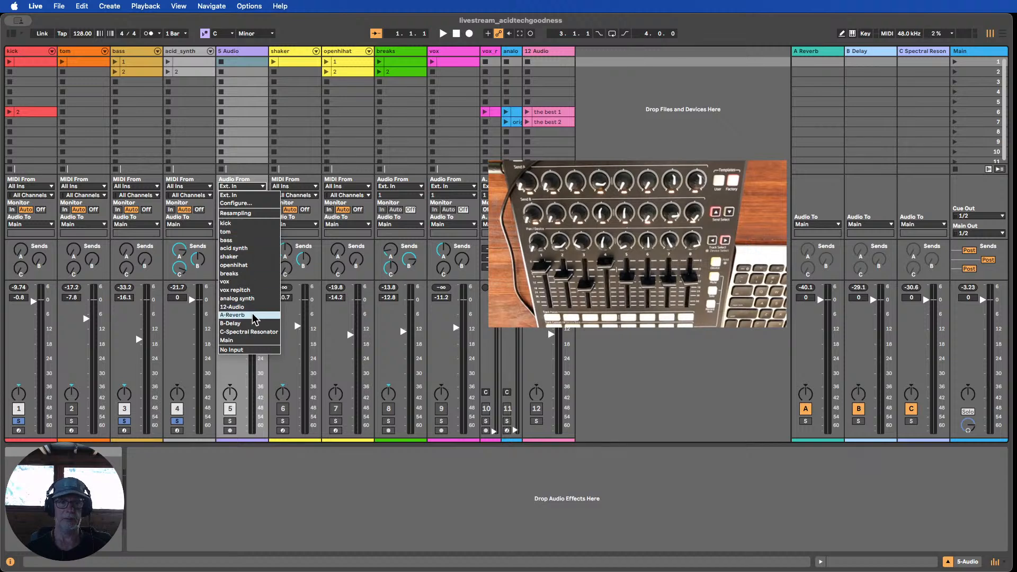
{"action": "left_click", "coordinate": [233, 248]}
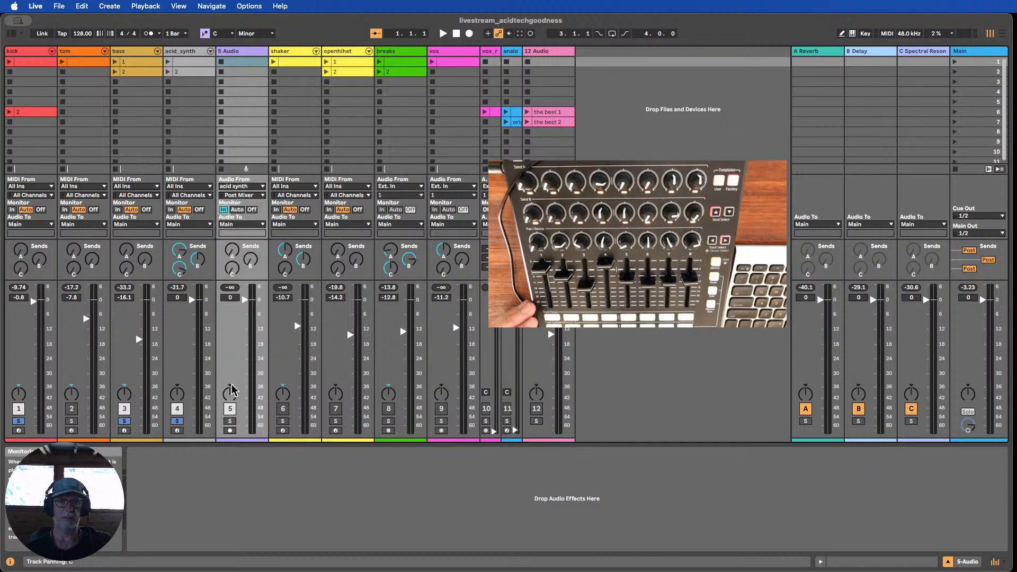
{"action": "left_click", "coordinate": [230, 431]}
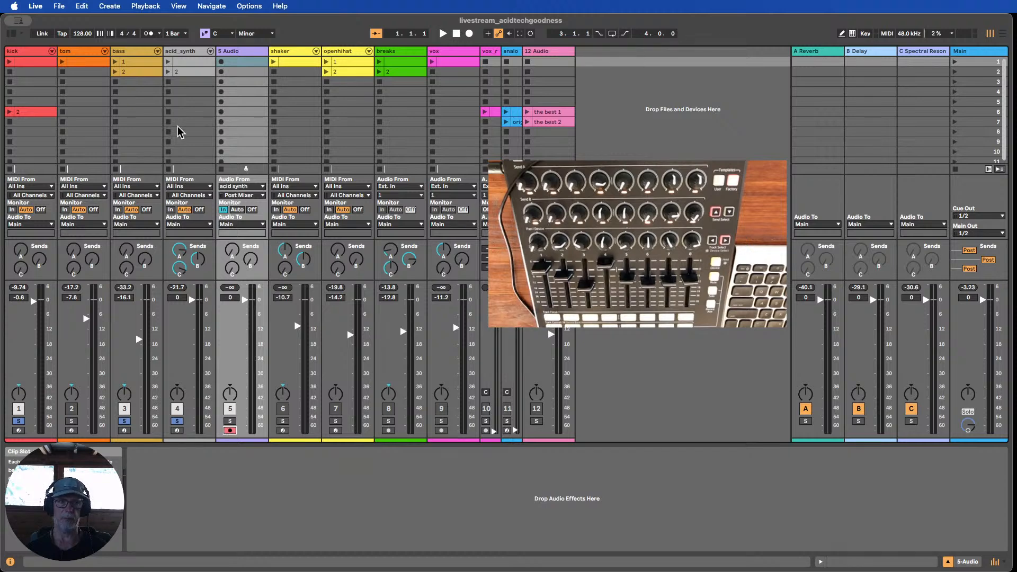
- Recall the acid_synth rack's original variation and start Arrangement recording with the track's first clip
{"action": "left_click", "coordinate": [181, 53]}
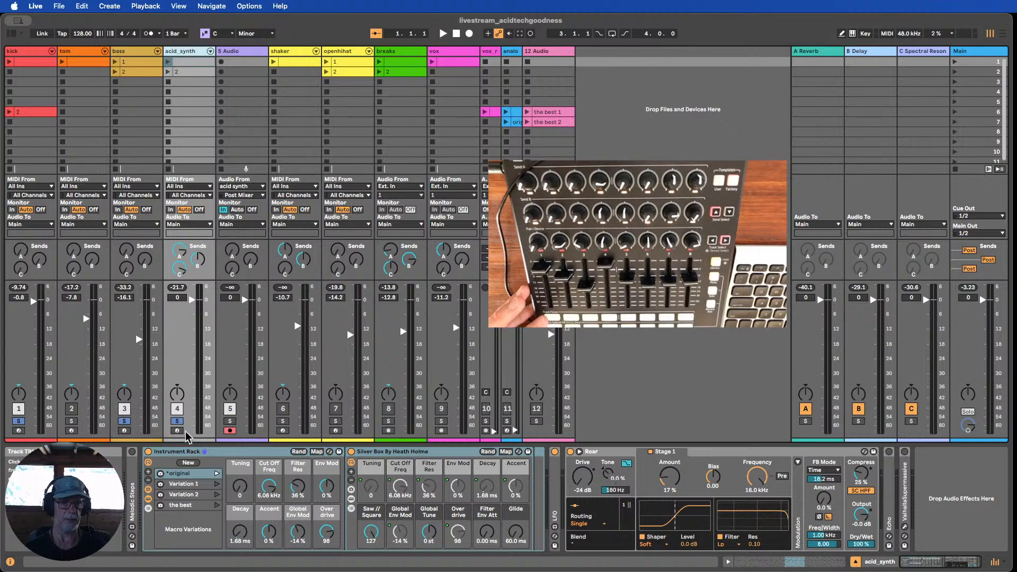
{"action": "left_click", "coordinate": [217, 473]}
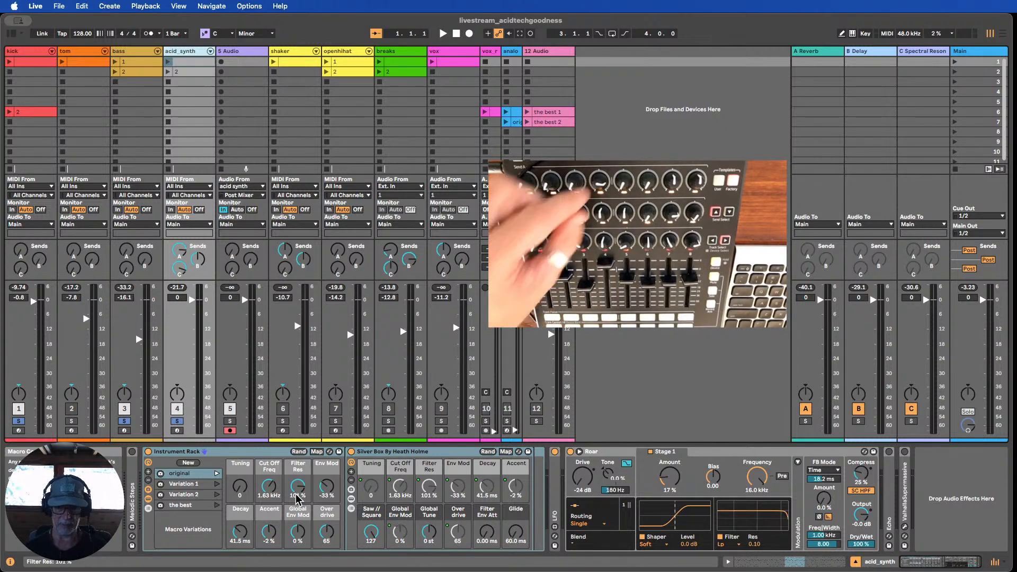
{"action": "left_click", "coordinate": [468, 33]}
{"action": "left_click", "coordinate": [175, 61]}
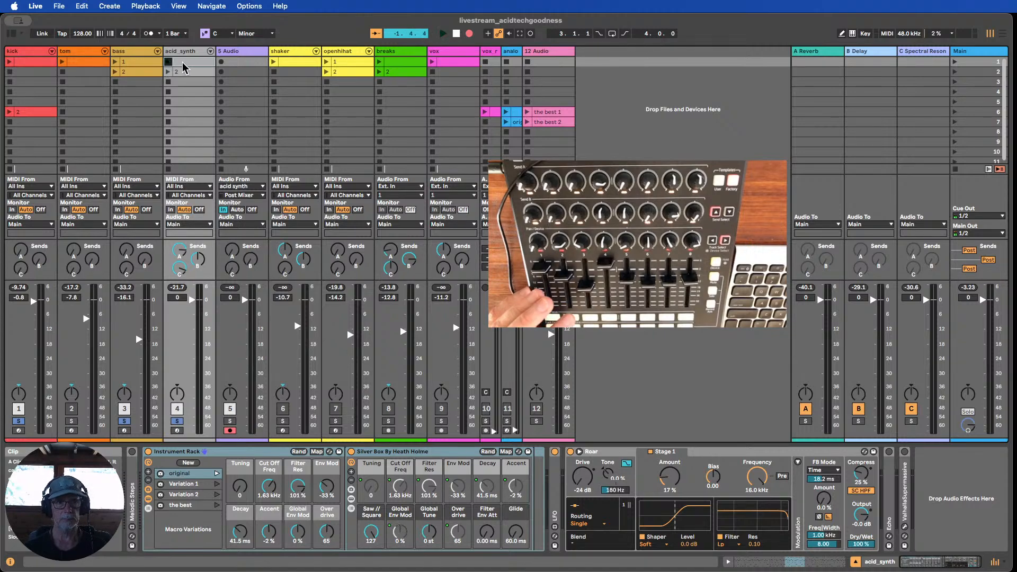
- Launch the first kick clip and bass clip 1 during the recording, checking the Arrangement and returning to the Session view
{"action": "left_click", "coordinate": [9, 61]}
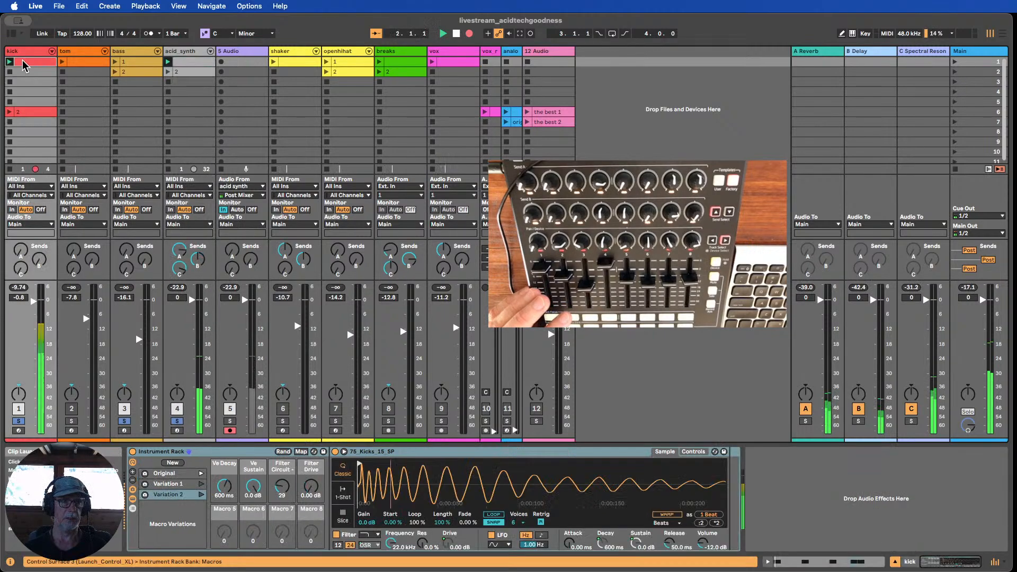
{"action": "left_click", "coordinate": [115, 63]}
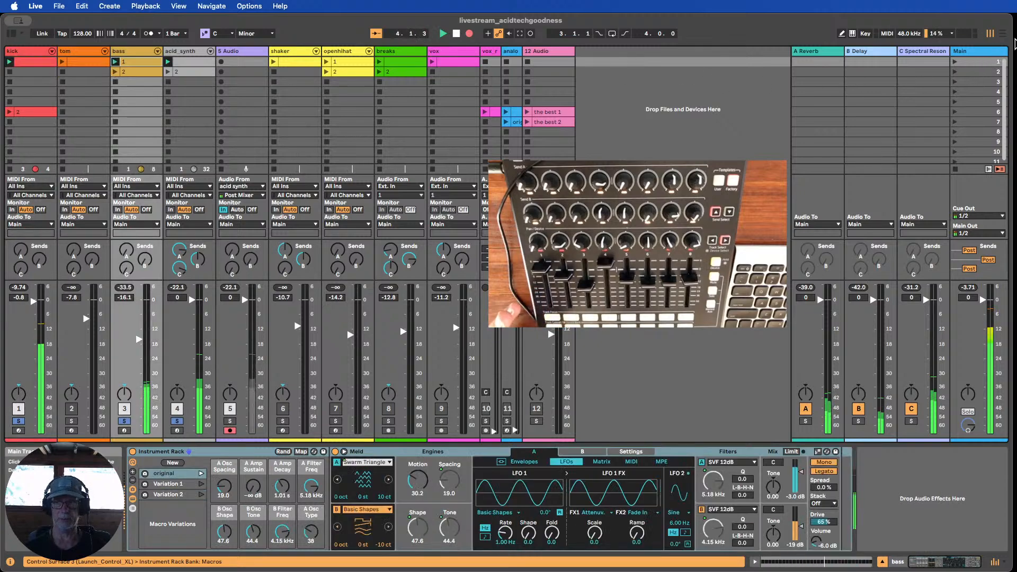
{"action": "left_click", "coordinate": [1003, 34]}
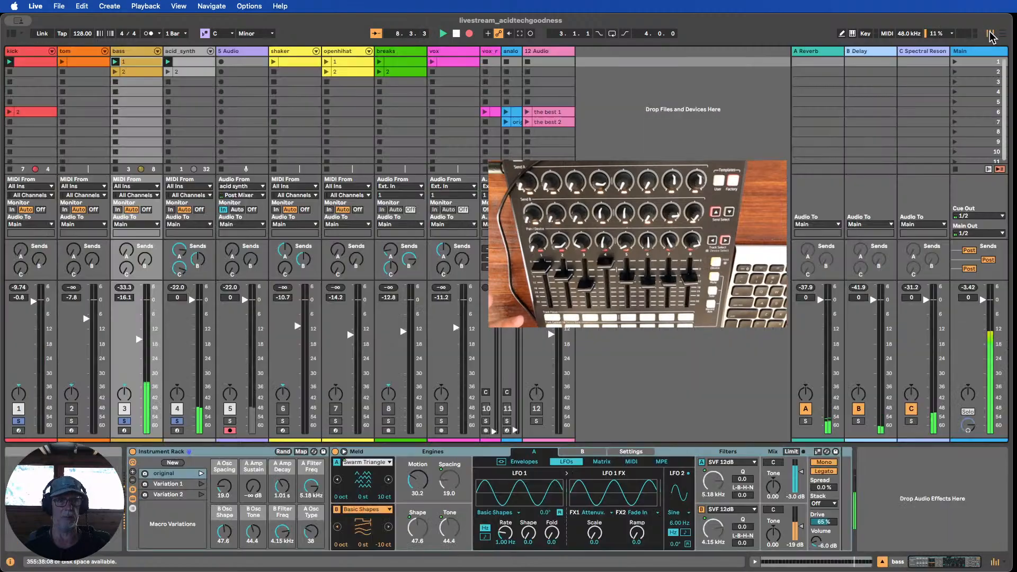
{"action": "left_click", "coordinate": [990, 33]}
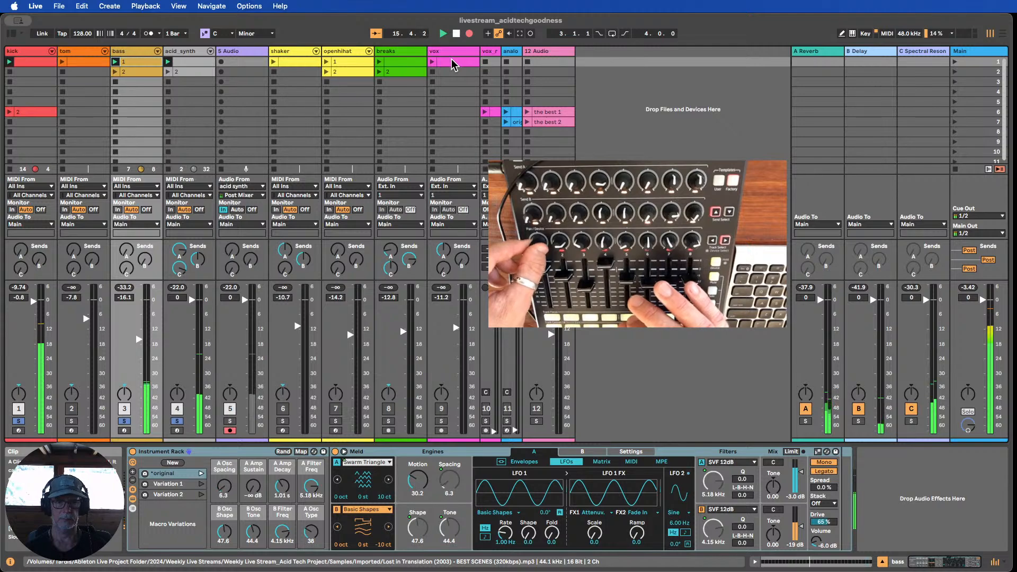
- Select the acid_synth track, stop the Arrangement recording, and show the Arrangement view
{"action": "left_click", "coordinate": [195, 61]}
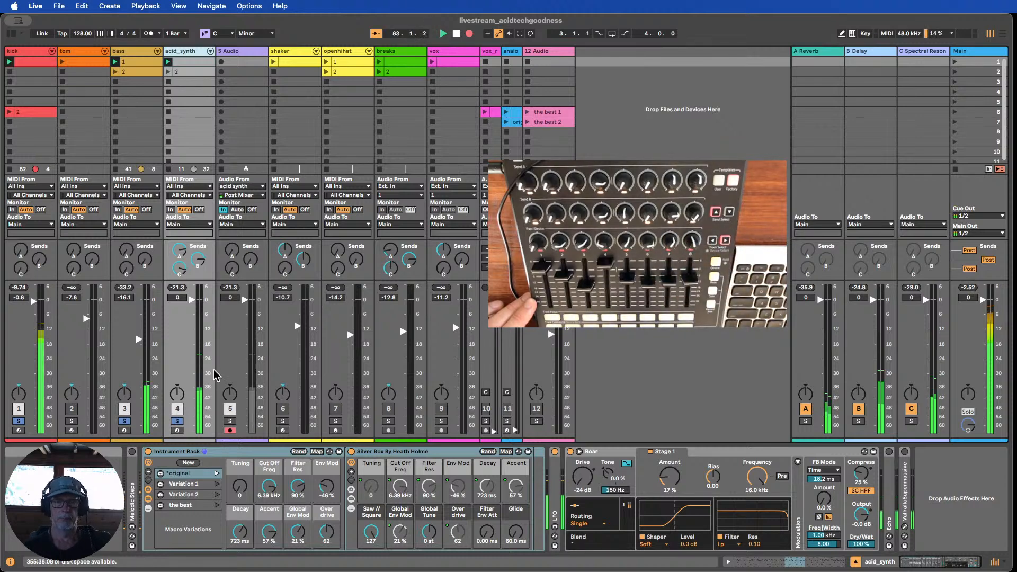
{"action": "left_click", "coordinate": [469, 34]}
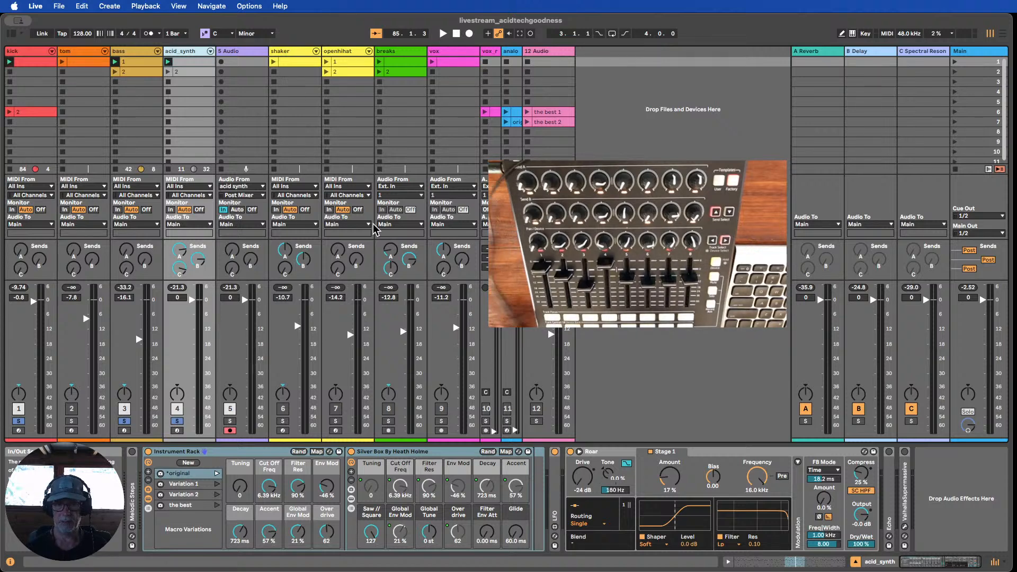
{"action": "key", "text": "Tab"}
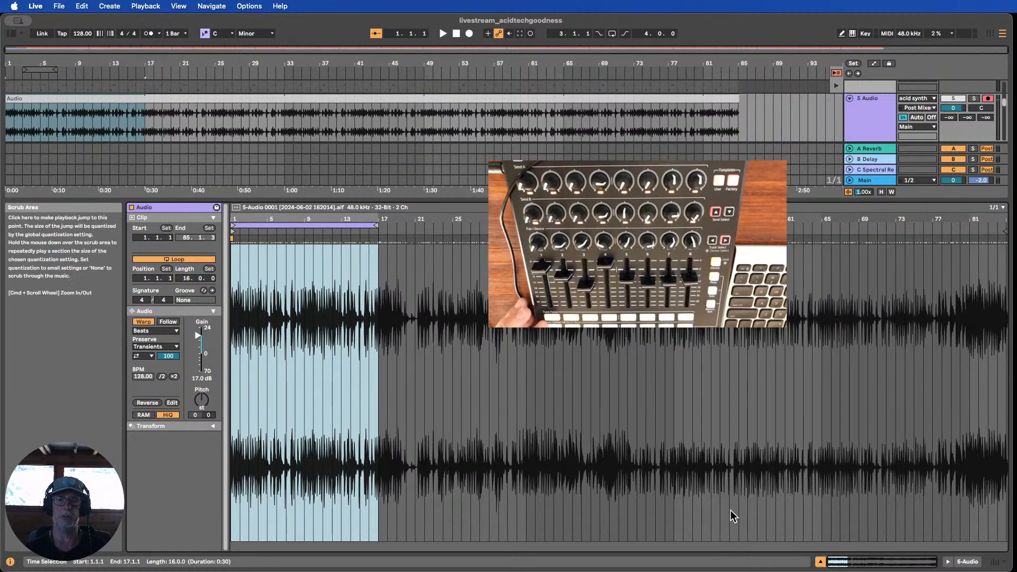
- Solo the recorded 5 Audio track and set its input to No Input while playing the Arrangement from the start
{"action": "left_click", "coordinate": [974, 99]}
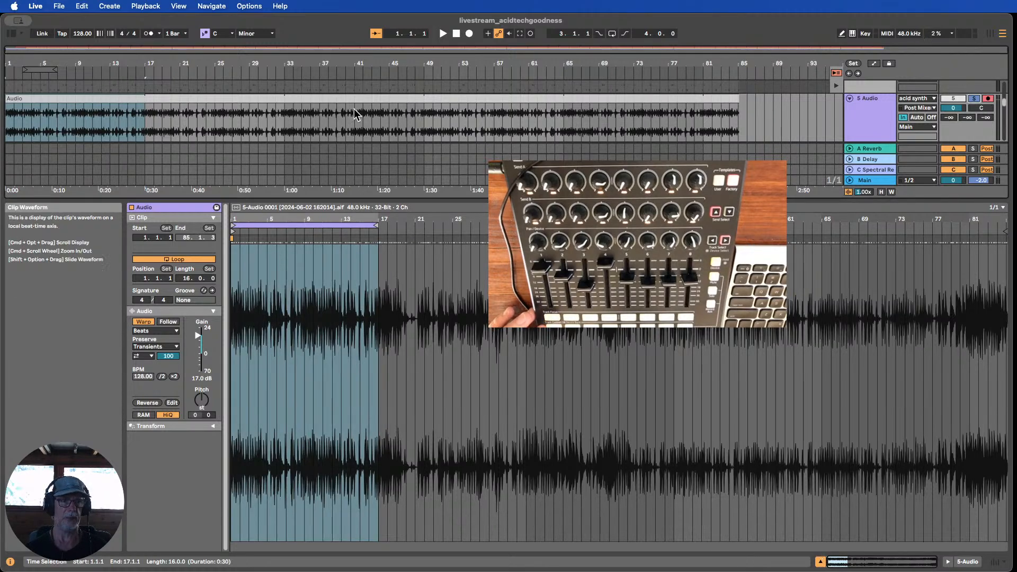
{"action": "left_click", "coordinate": [442, 34]}
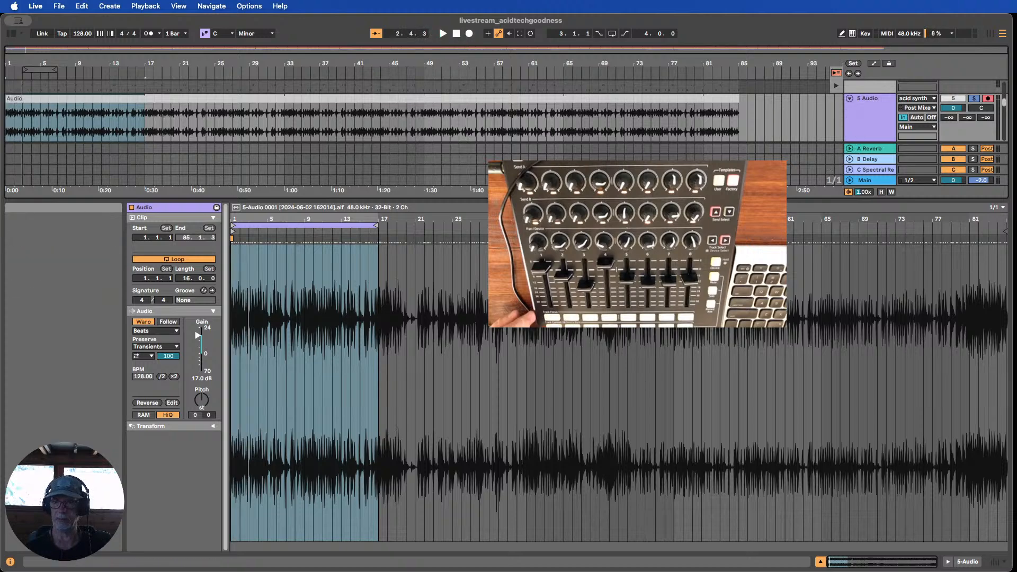
{"action": "left_click_drag", "start_coordinate": [879, 201], "coordinate": [879, 387]}
{"action": "left_click", "coordinate": [917, 99]}
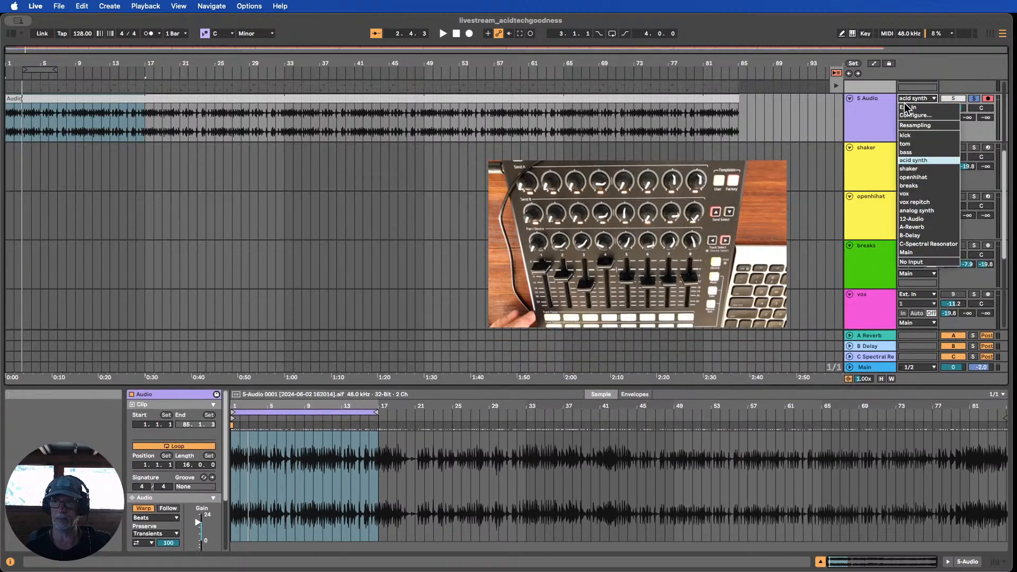
{"action": "left_click", "coordinate": [913, 263]}
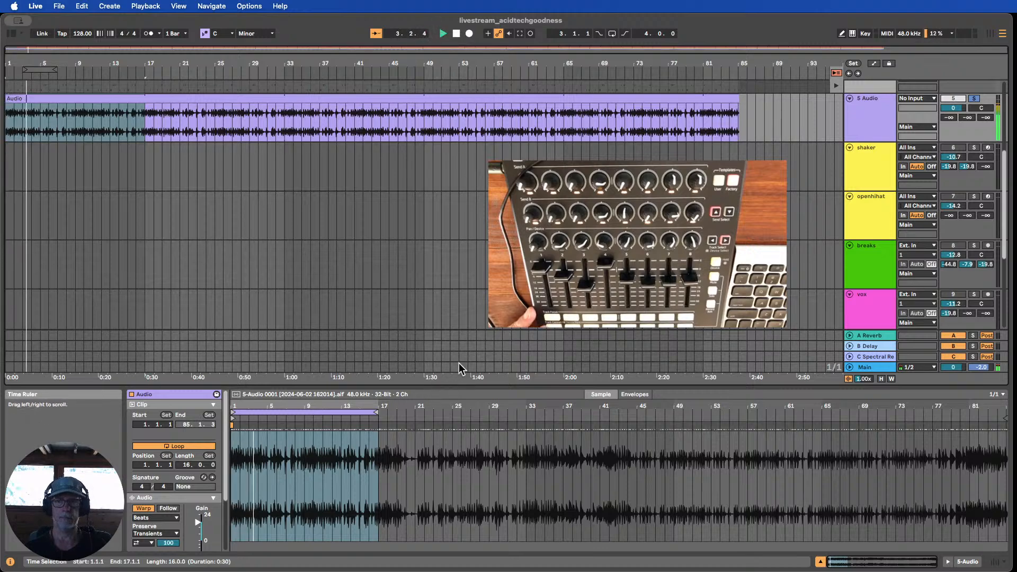
- Return the kick track to Arrangement playback and solo it alongside the recorded audio
{"action": "scroll", "coordinate": [459, 357], "scroll_direction": "up", "scroll_amount": 5}
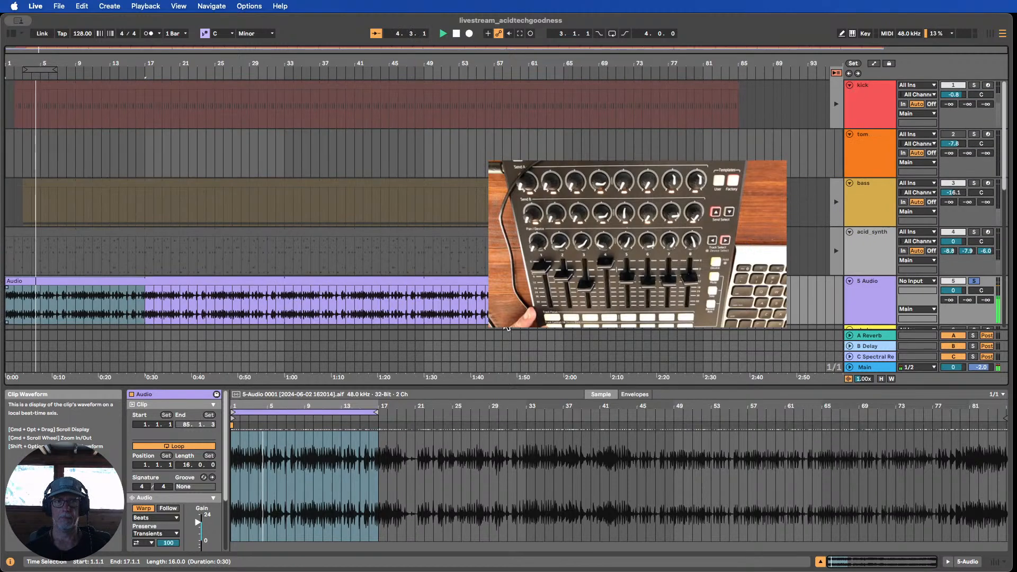
{"action": "scroll", "coordinate": [583, 307], "scroll_direction": "down", "scroll_amount": 2}
{"action": "scroll", "coordinate": [689, 297], "scroll_direction": "up", "scroll_amount": 2}
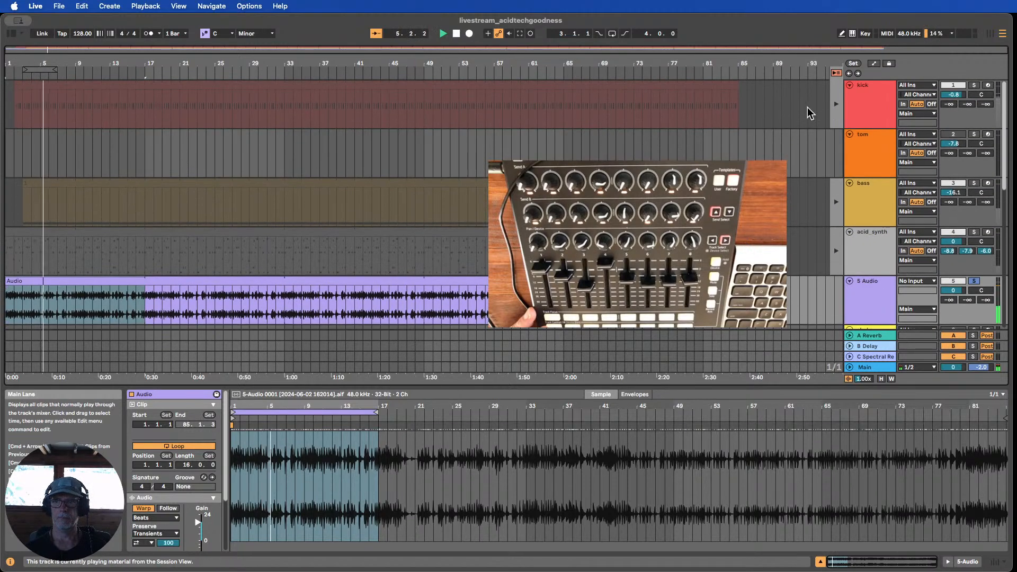
{"action": "left_click", "coordinate": [836, 104]}
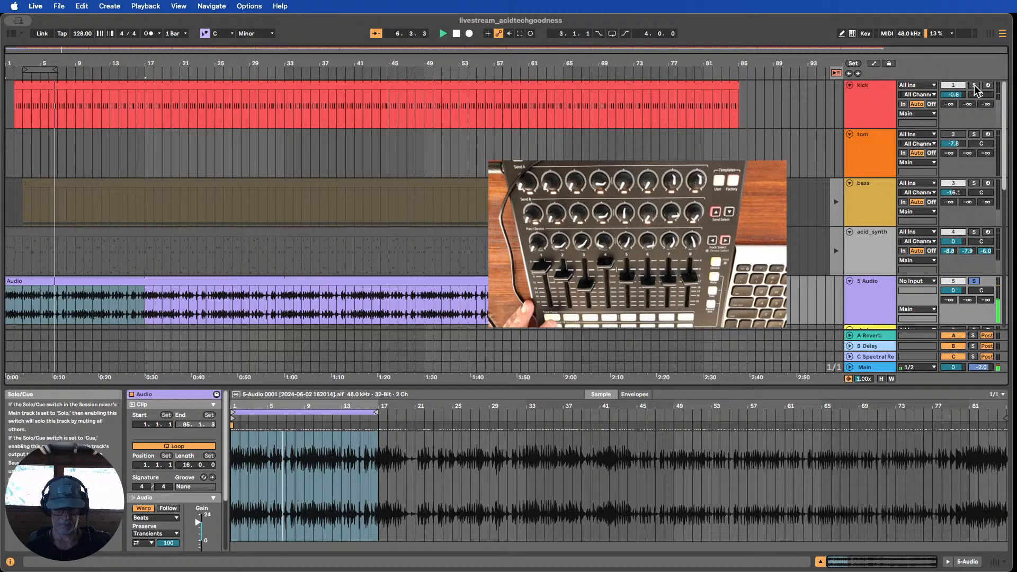
{"action": "left_click", "coordinate": [975, 85]}
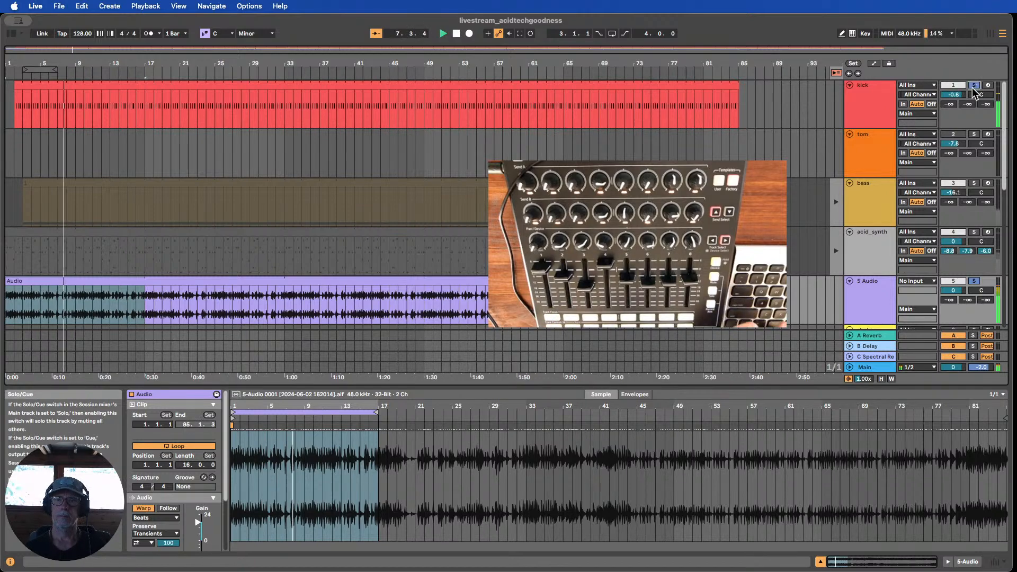
{"action": "scroll", "coordinate": [729, 148], "scroll_direction": "down", "scroll_amount": 2}
{"action": "scroll", "coordinate": [729, 148], "scroll_direction": "up", "scroll_amount": 2}
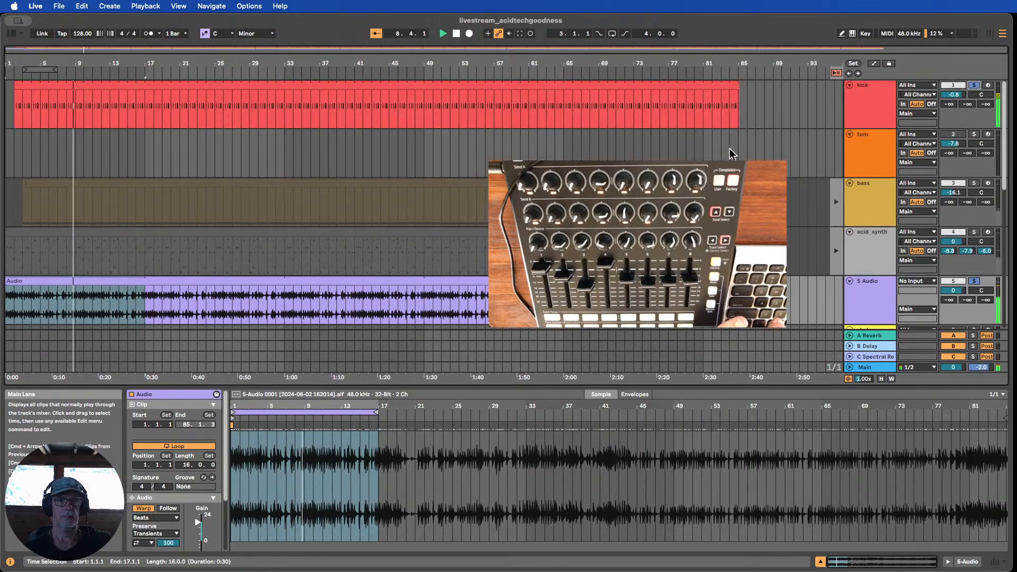
{"action": "scroll", "coordinate": [730, 149], "scroll_direction": "down", "scroll_amount": 2}
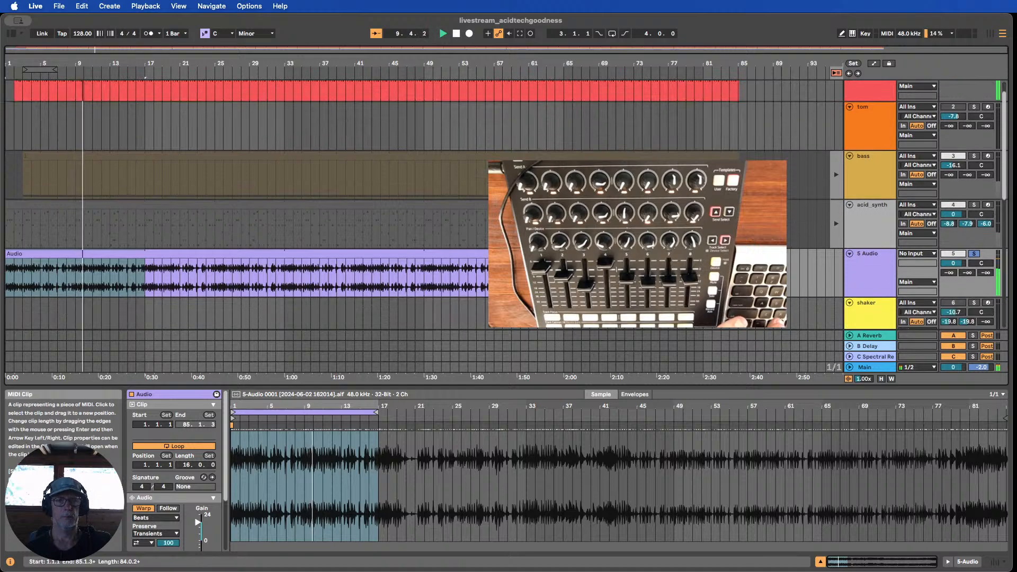
- Audition the recorded clip by looping 16 bars from bar 33, 4 bars from bar 45, and 8 bars from bar 49
{"action": "left_click_drag", "start_coordinate": [351, 411], "coordinate": [647, 406]}
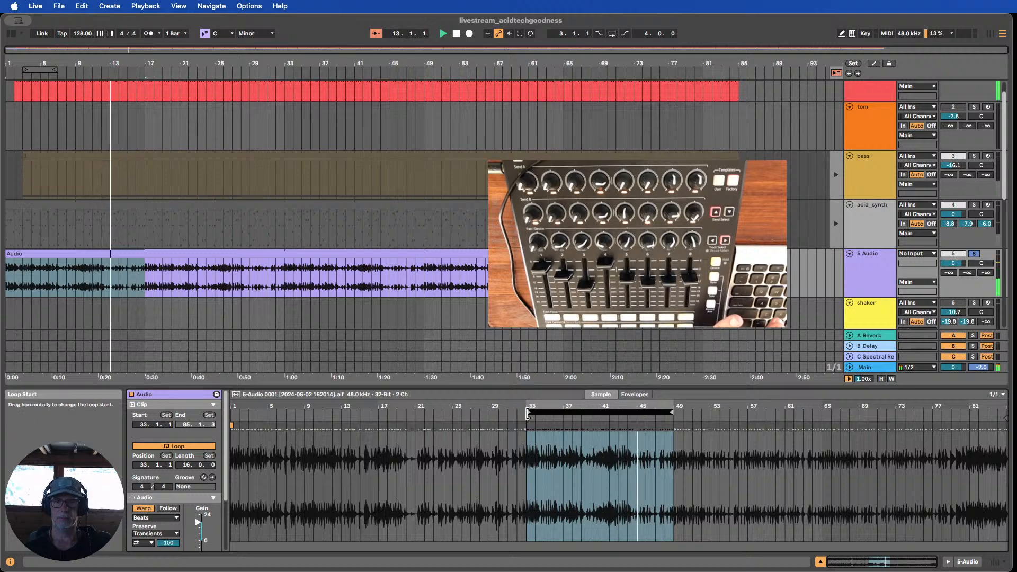
{"action": "left_click_drag", "start_coordinate": [528, 413], "coordinate": [638, 413]}
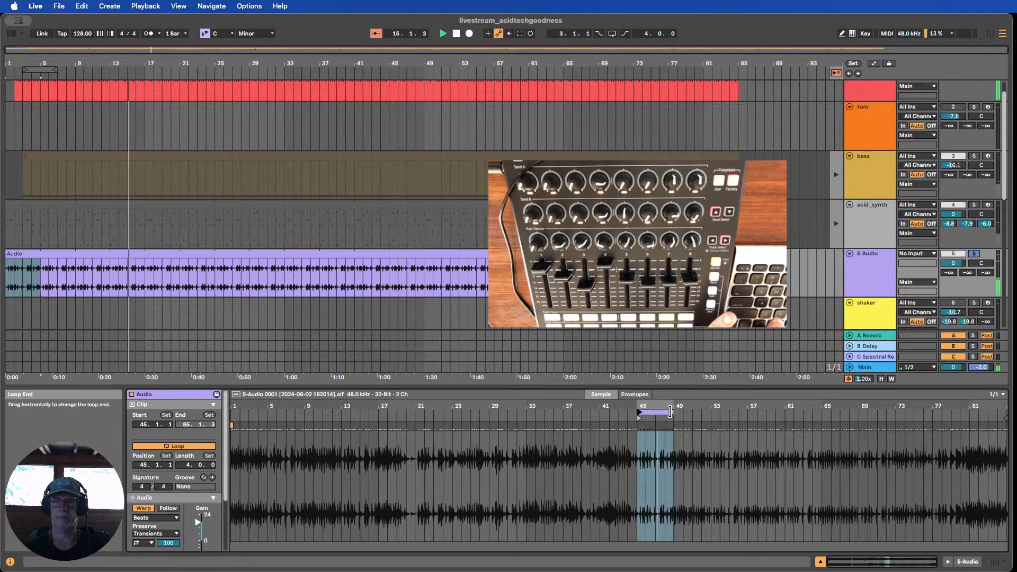
{"action": "left_click_drag", "start_coordinate": [670, 412], "coordinate": [731, 409]}
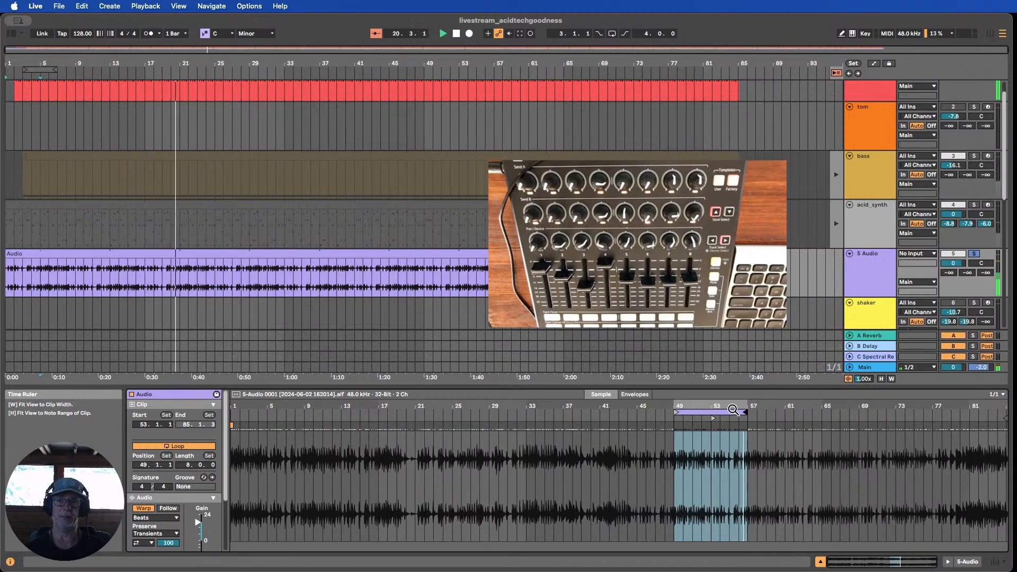
- Move the recorded clip's eight-bar loop to bars 1, 9 and 69, and shorten it to one bar at bar 76
{"action": "left_click_drag", "start_coordinate": [734, 412], "coordinate": [291, 420]}
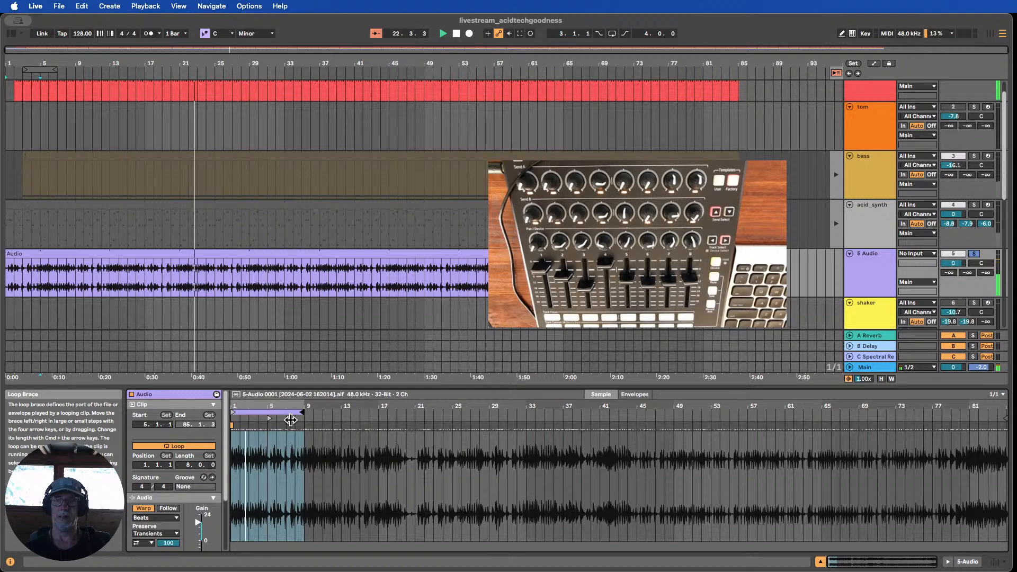
{"action": "left_click_drag", "start_coordinate": [291, 420], "coordinate": [363, 420]}
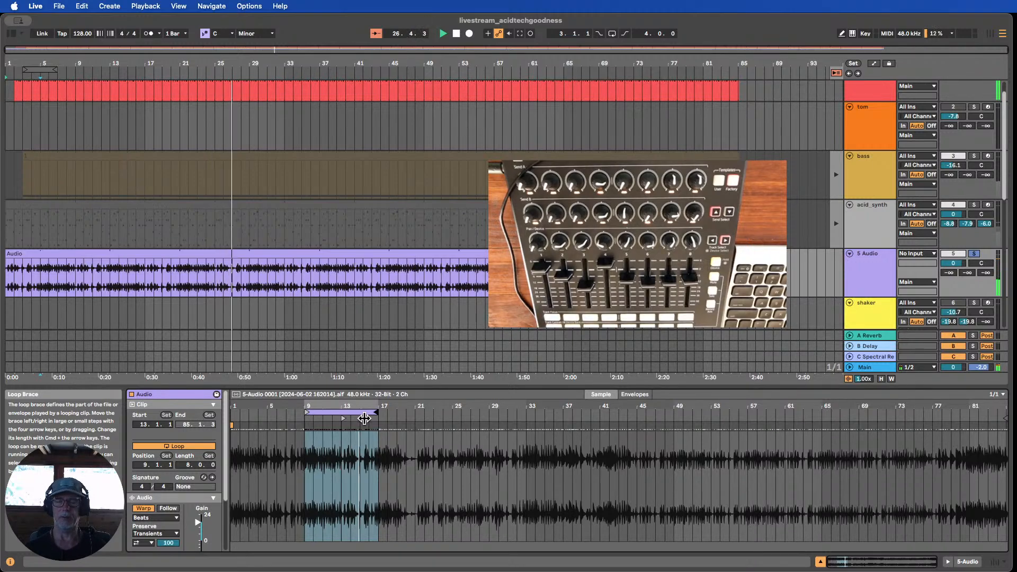
{"action": "left_click_drag", "start_coordinate": [364, 419], "coordinate": [917, 426]}
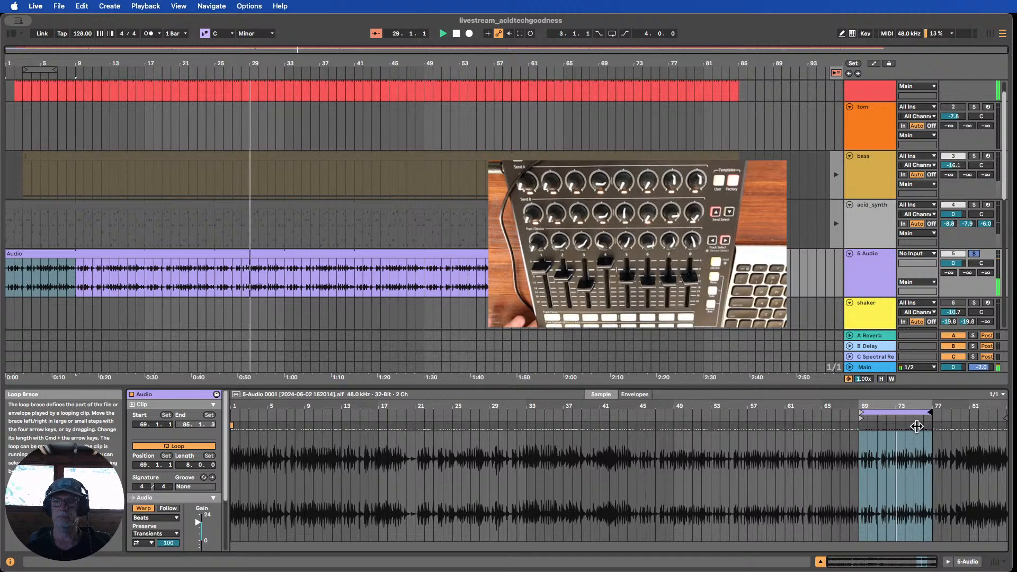
{"action": "mouse_move", "coordinate": [917, 426]}
{"action": "left_mouse_down"}
{"action": "mouse_move", "coordinate": [956, 425]}
{"action": "mouse_move", "coordinate": [931, 410]}
{"action": "mouse_move", "coordinate": [900, 420]}
{"action": "mouse_move", "coordinate": [928, 413]}
{"action": "left_mouse_up"}
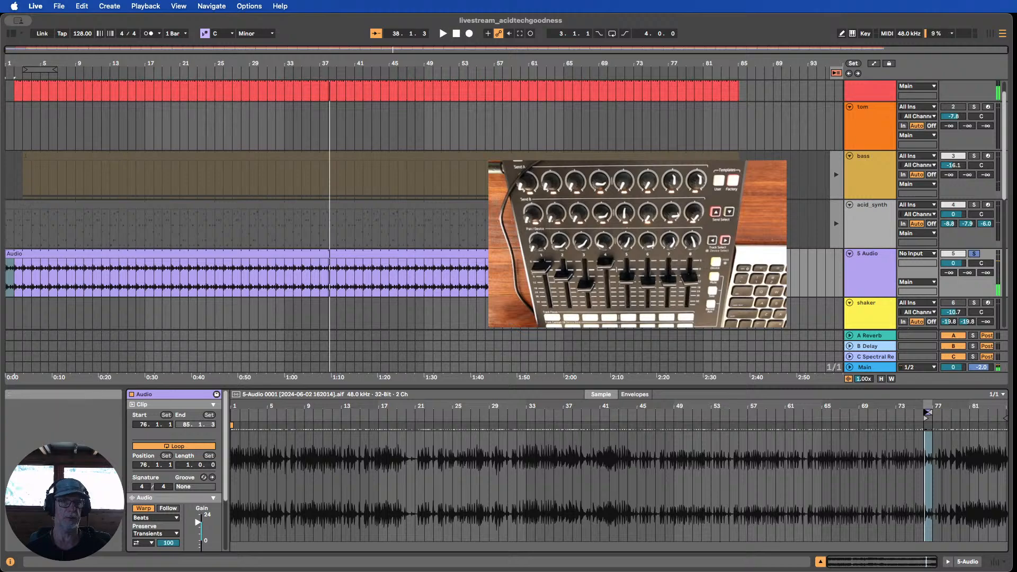
- Examine the one-bar loop around bar 38 in the Arrangement, and return to the Session view with the clip details hidden
{"action": "left_click_drag", "start_coordinate": [312, 73], "coordinate": [391, 285]}
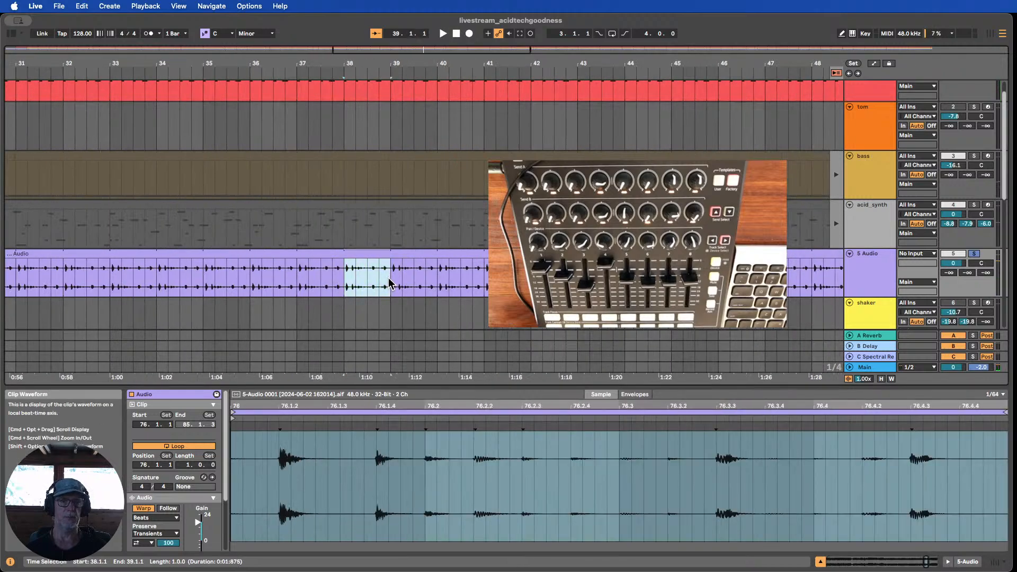
{"action": "left_click_drag", "start_coordinate": [363, 65], "coordinate": [362, 21]}
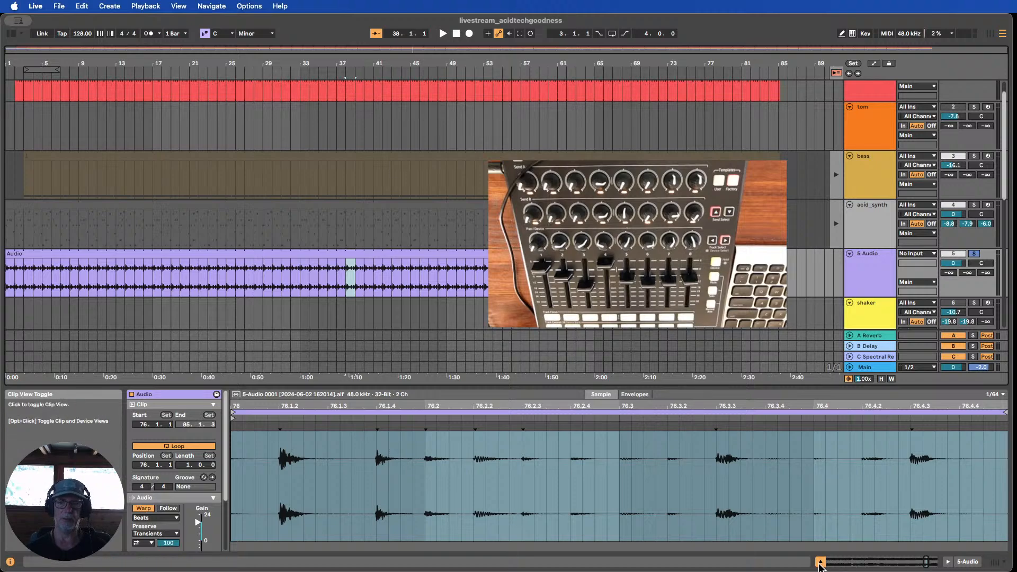
{"action": "left_click", "coordinate": [820, 562]}
{"action": "left_click", "coordinate": [791, 278]}
{"action": "scroll", "coordinate": [763, 334], "scroll_direction": "up", "scroll_amount": 1}
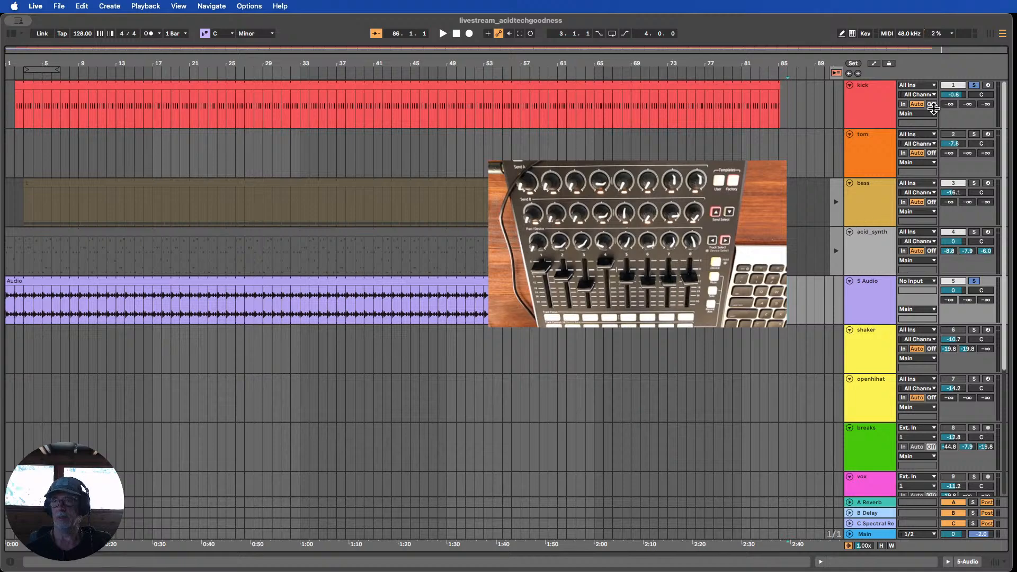
{"action": "left_click", "coordinate": [990, 35]}
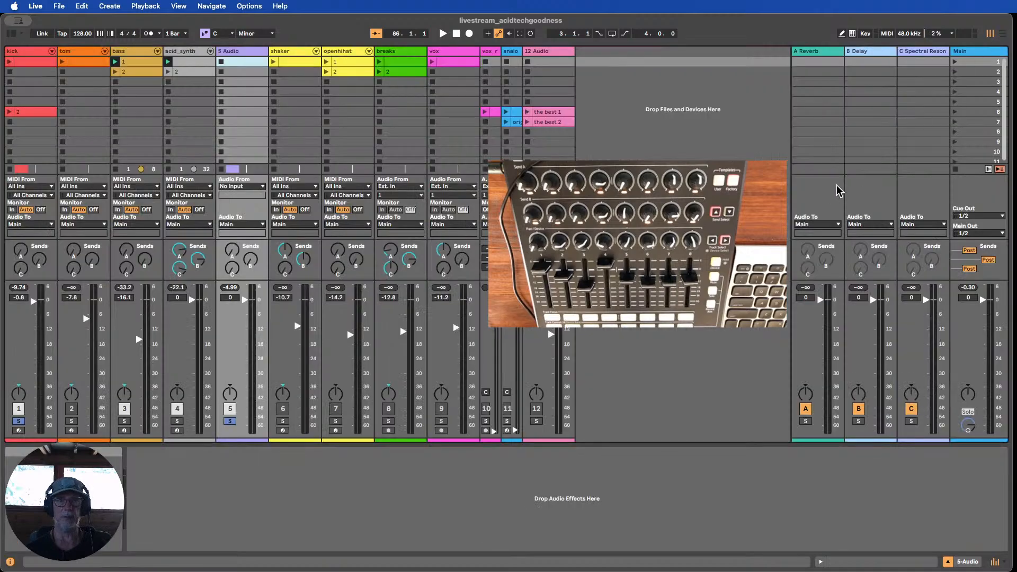
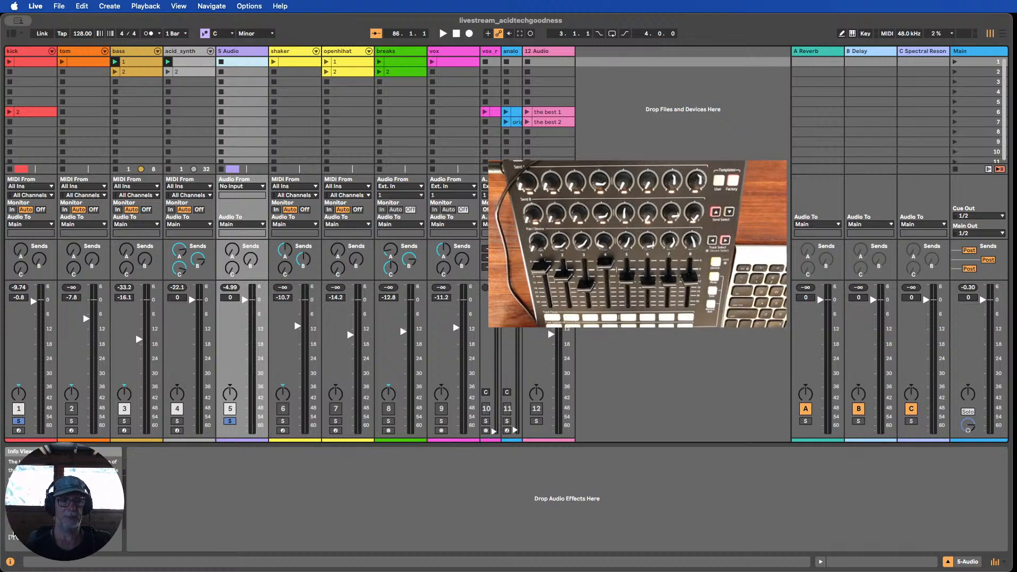
{"action": "key", "text": "super+Tab"}
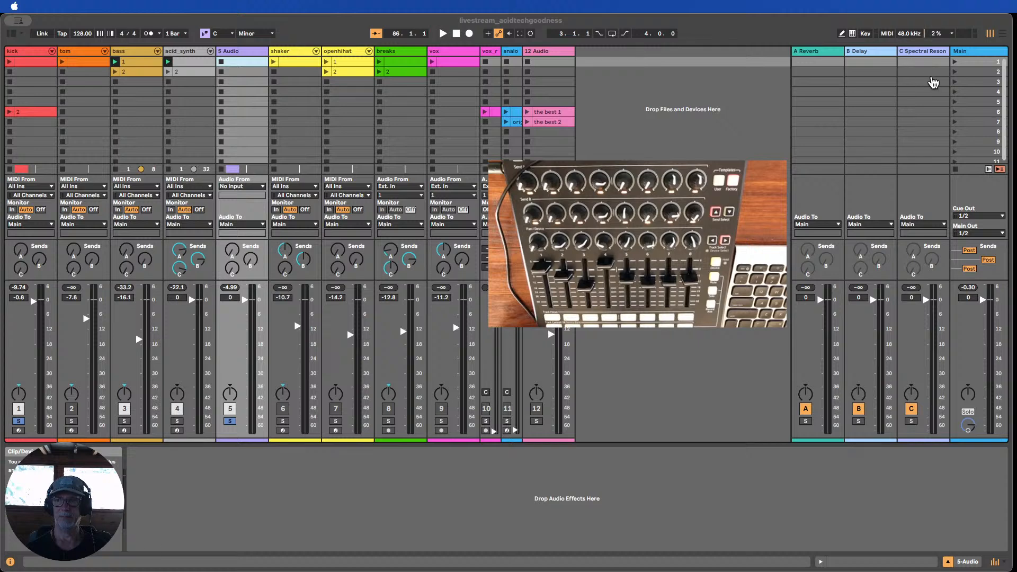